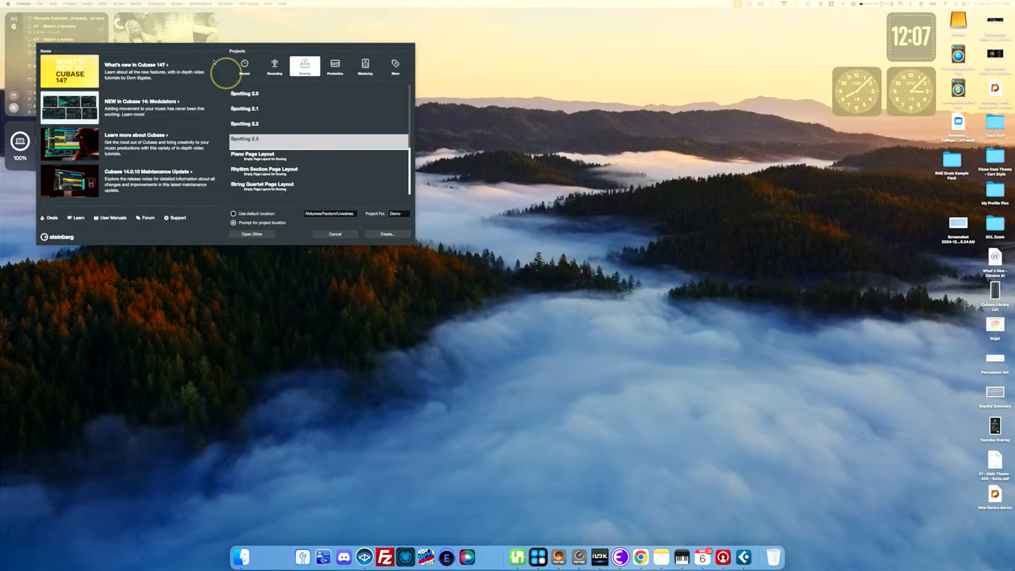
Step: Create a new project from the Spotting 2.3 scoring template, prompting for its location
left_click_drag(185, 48, 159, 16)
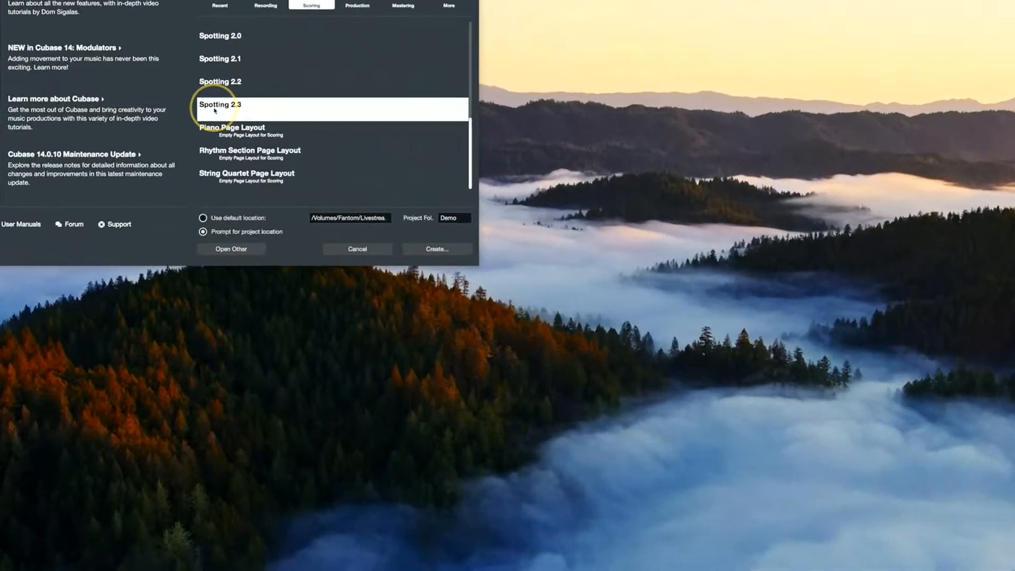
scroll(235, 90, "up", 5)
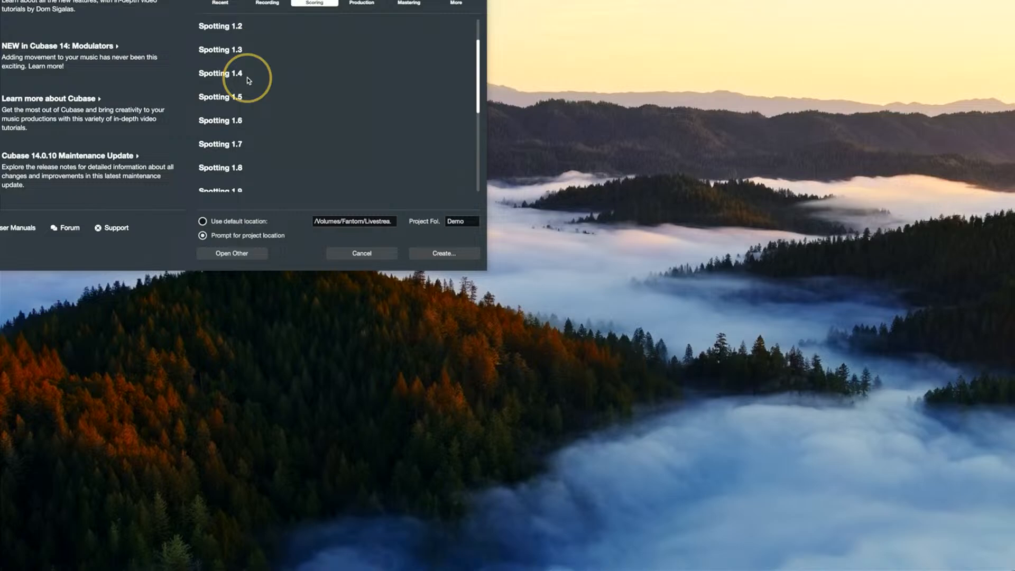
scroll(246, 81, "down", 5)
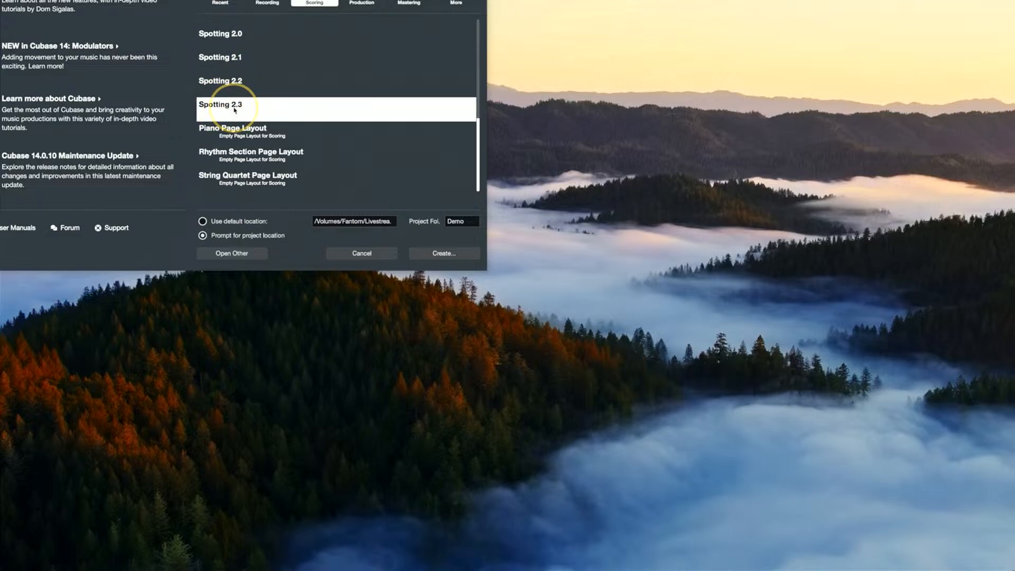
left_click(444, 256)
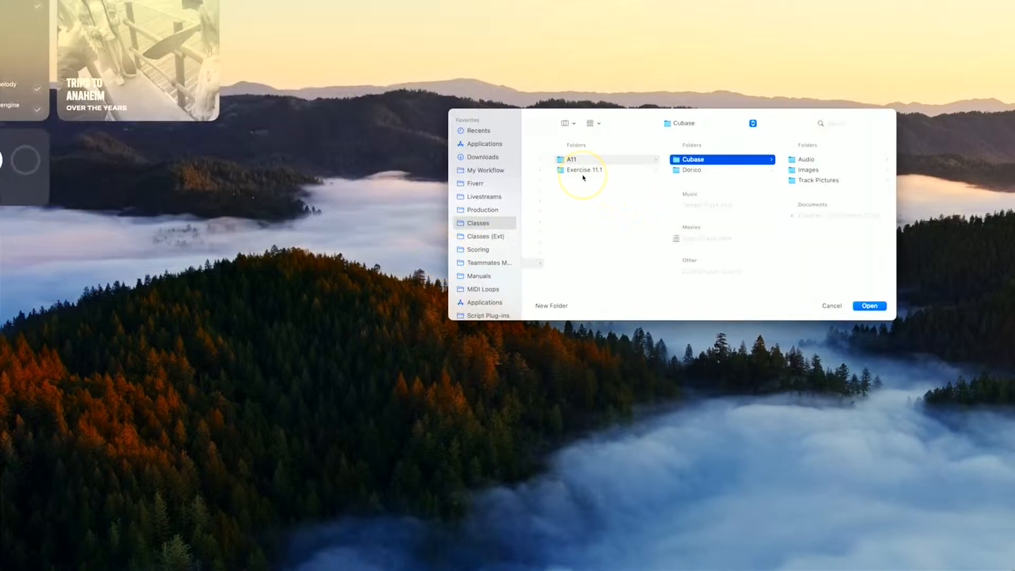
Step: Choose Test Projects inside Production/_Toolbox/_Archive as the project's folder
left_click(475, 211)
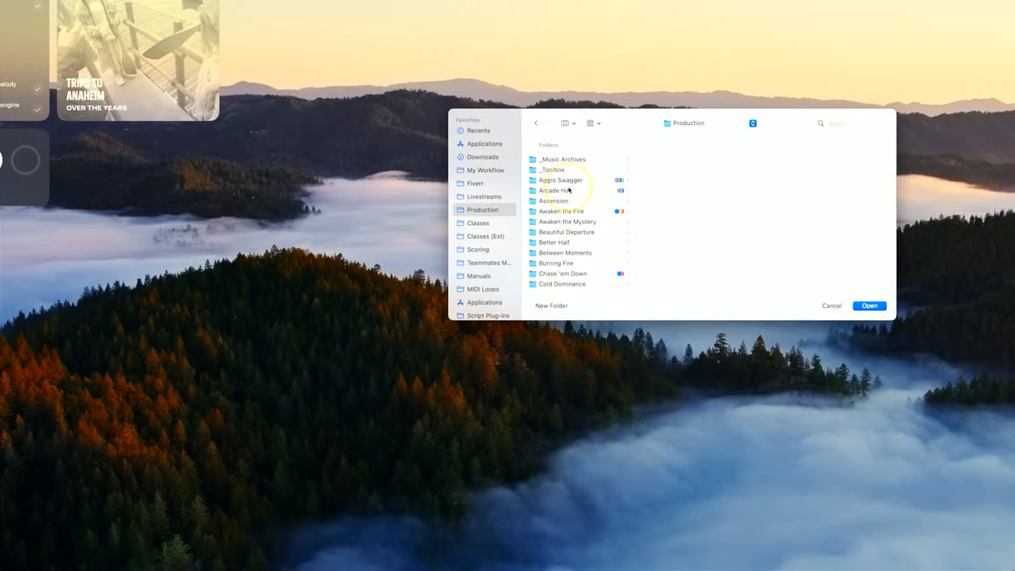
left_click(554, 170)
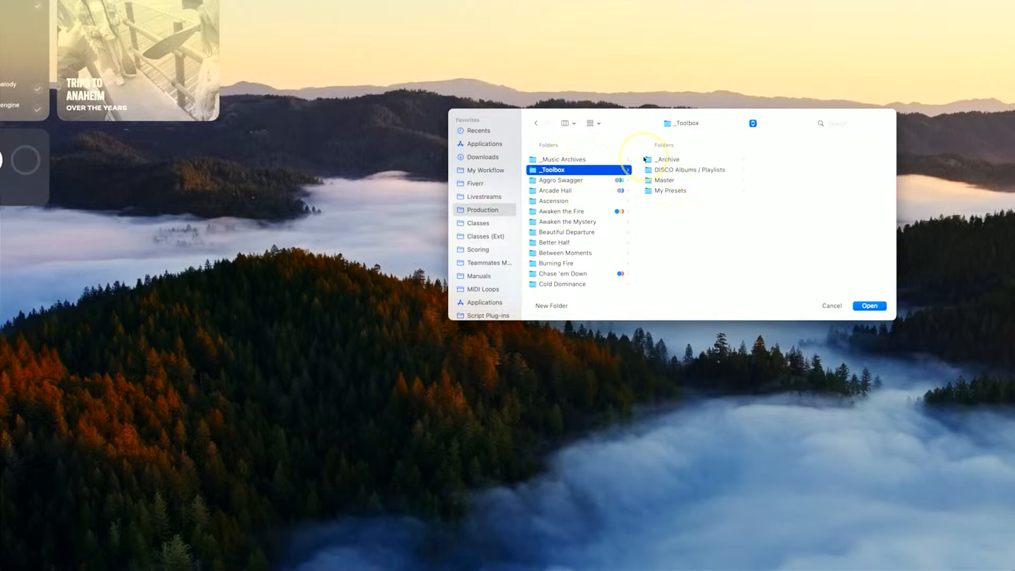
left_click(669, 159)
left_click(803, 221)
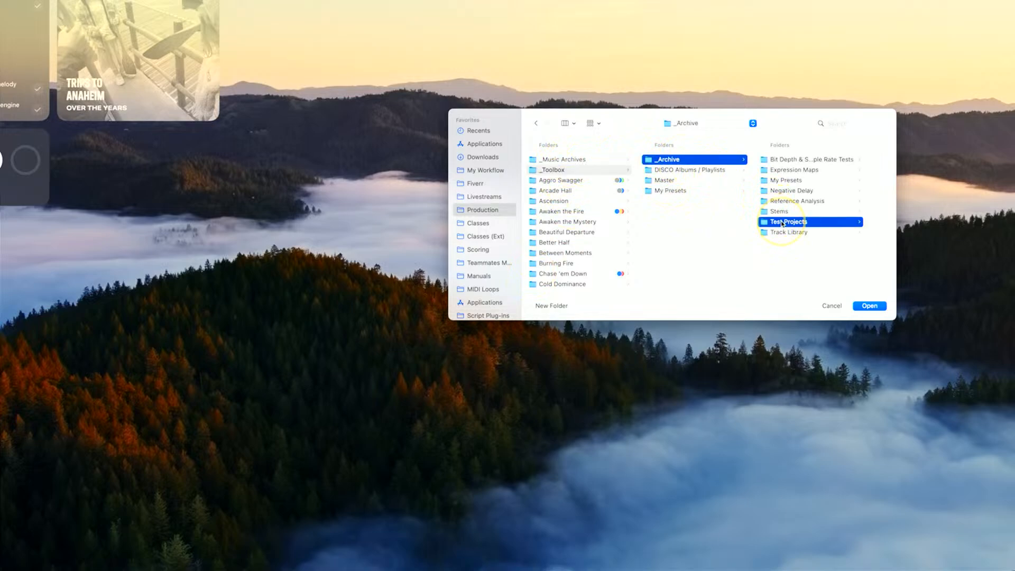
left_click(888, 306)
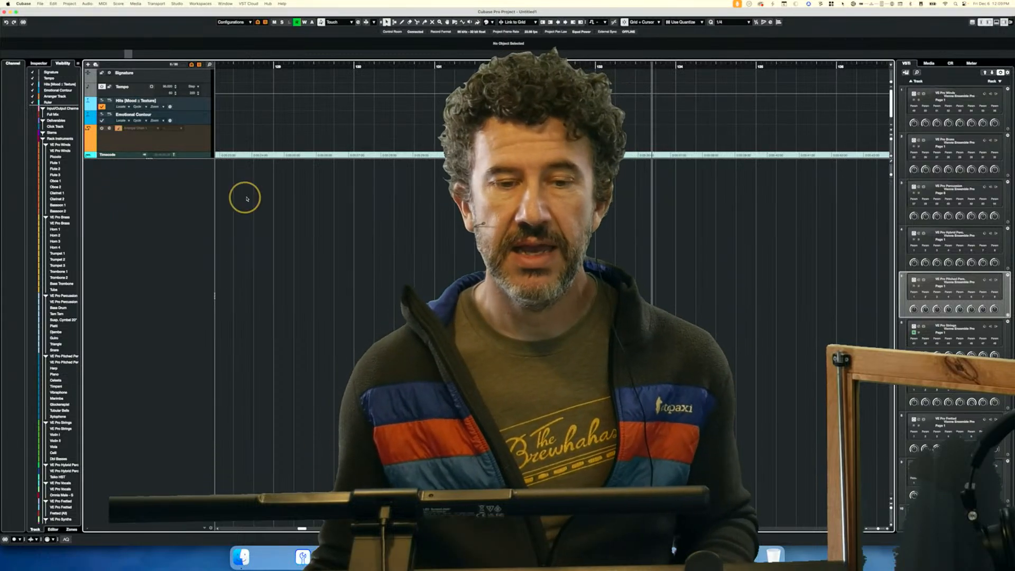
Step: Add several unnamed markers at different positions between bars 129 and 134 on the Hits [Mood :: Texture] marker track
left_click(196, 104)
left_click(308, 65)
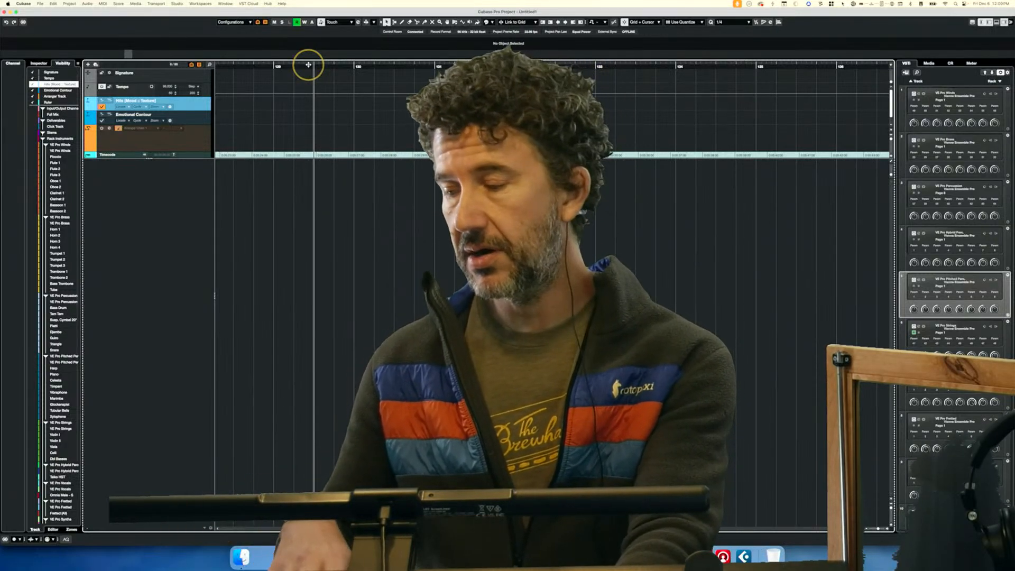
key("Insert")
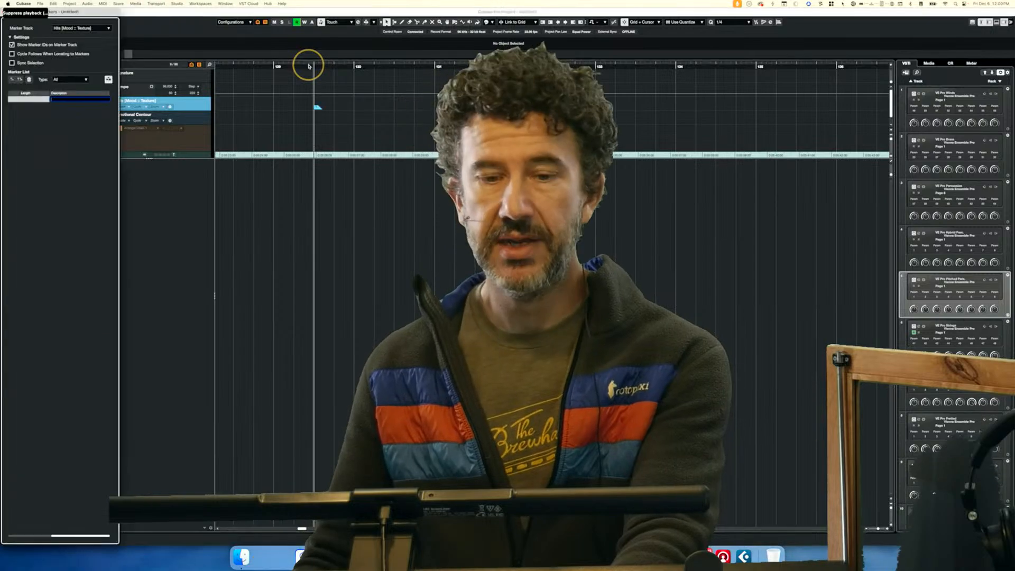
left_click(393, 68)
key("Insert")
left_click(454, 68)
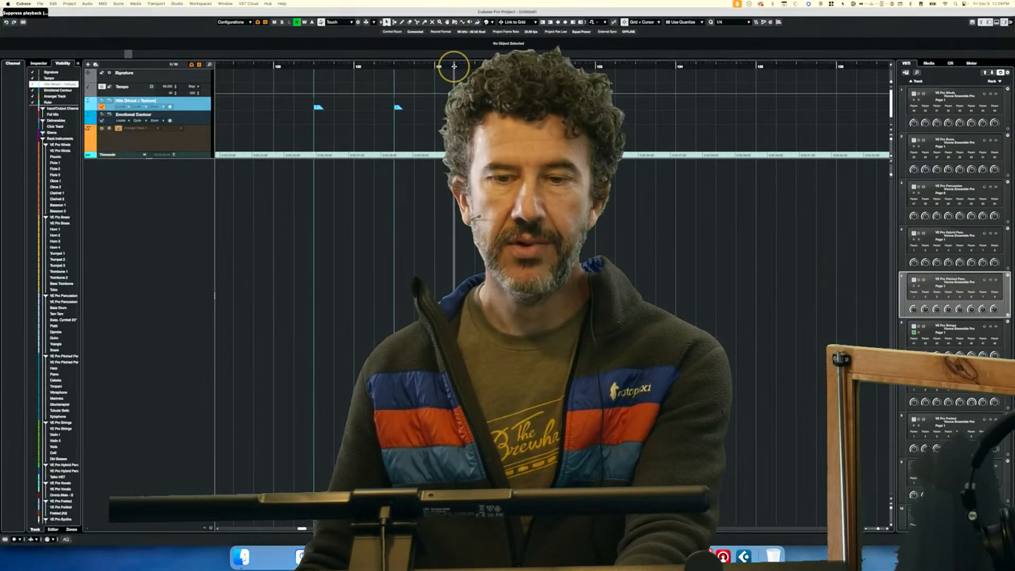
key("Insert")
left_click(618, 68)
key("Insert")
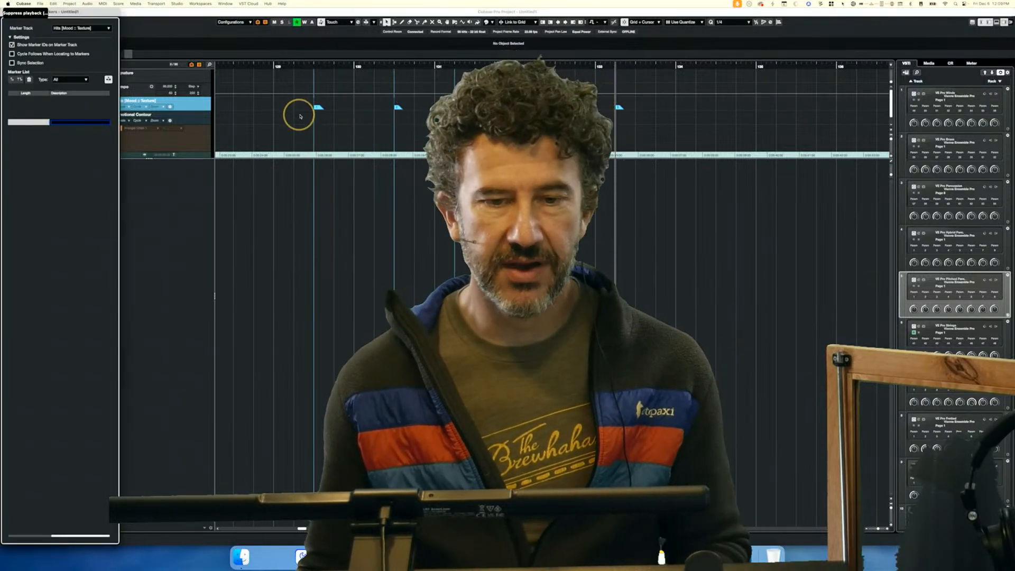
Step: Give the last marker in the Hits track's marker list the description "Thing happens"
left_click(316, 109)
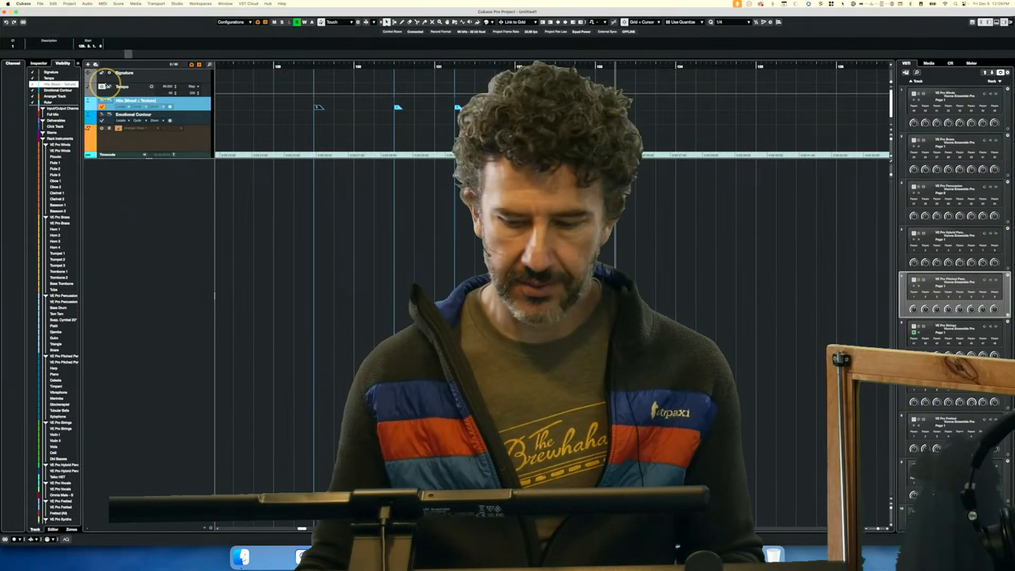
key("alt+1")
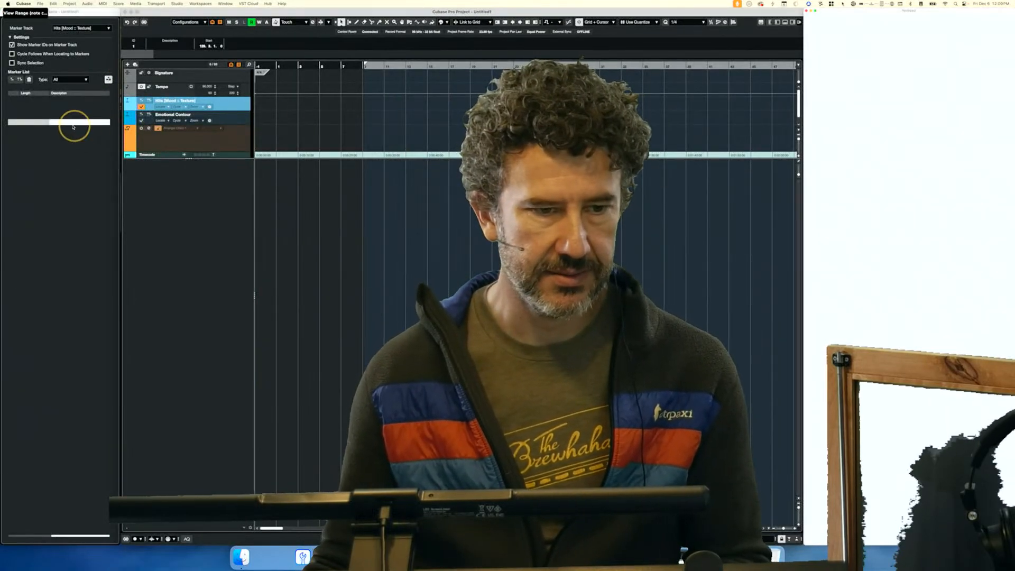
left_click(72, 126)
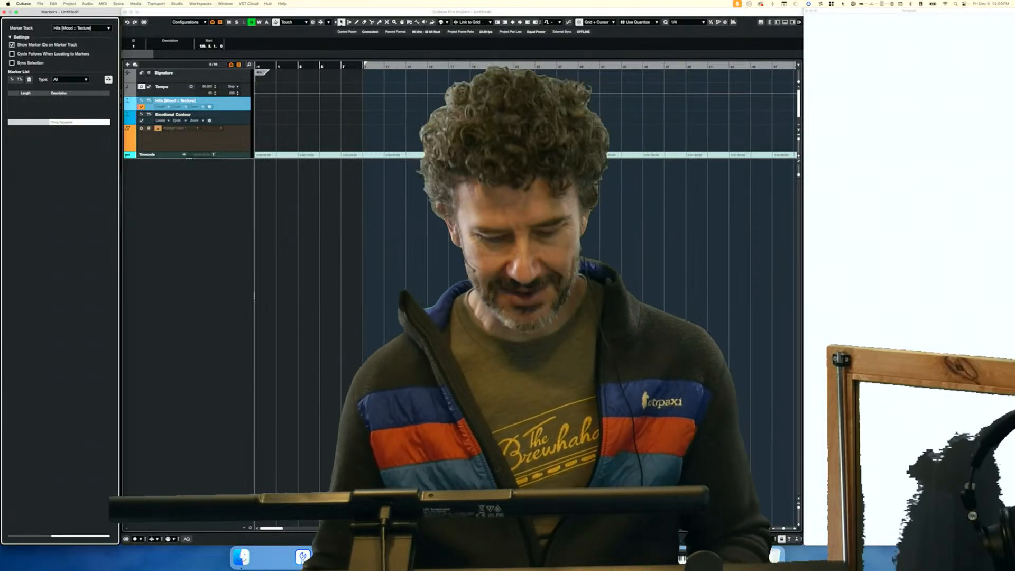
Step: Select all the markers on the Hits [Mood :: Texture] track and delete them
left_click(439, 132)
key("g")
key("g")
key("g")
key("g")
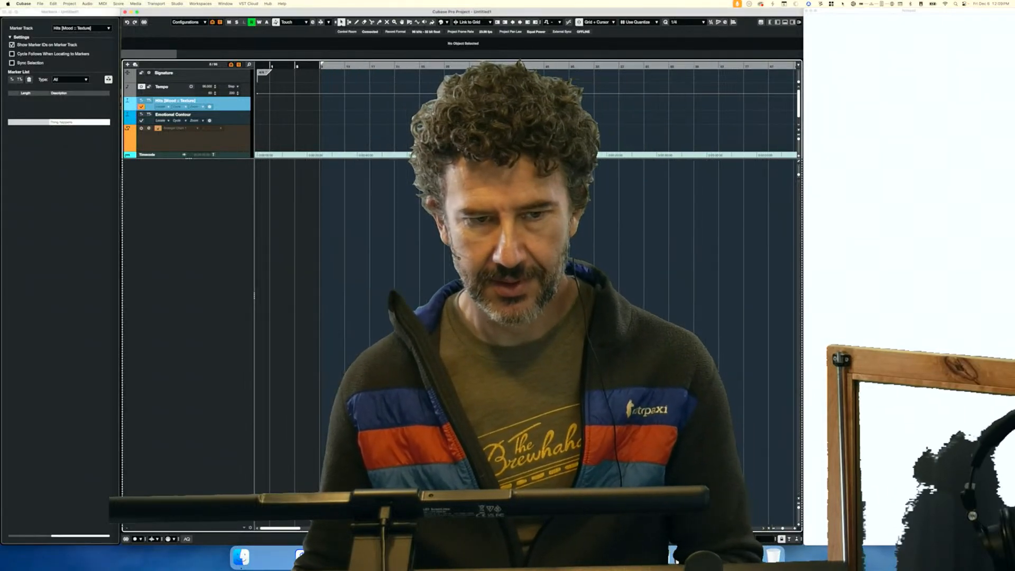
scroll(421, 129, "right", 5)
key("g")
key("g")
key("g")
key("g")
key("g")
key("g")
key("g")
key("g")
key("g")
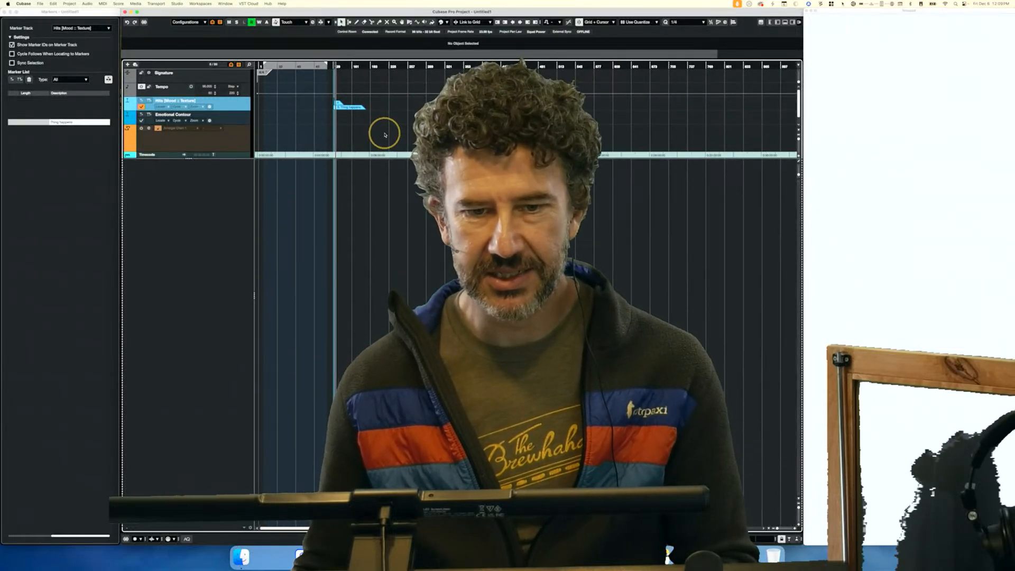
scroll(326, 150, "down", 1)
scroll(326, 151, "up", 1)
scroll(326, 150, "right", 1)
scroll(326, 150, "left", 1)
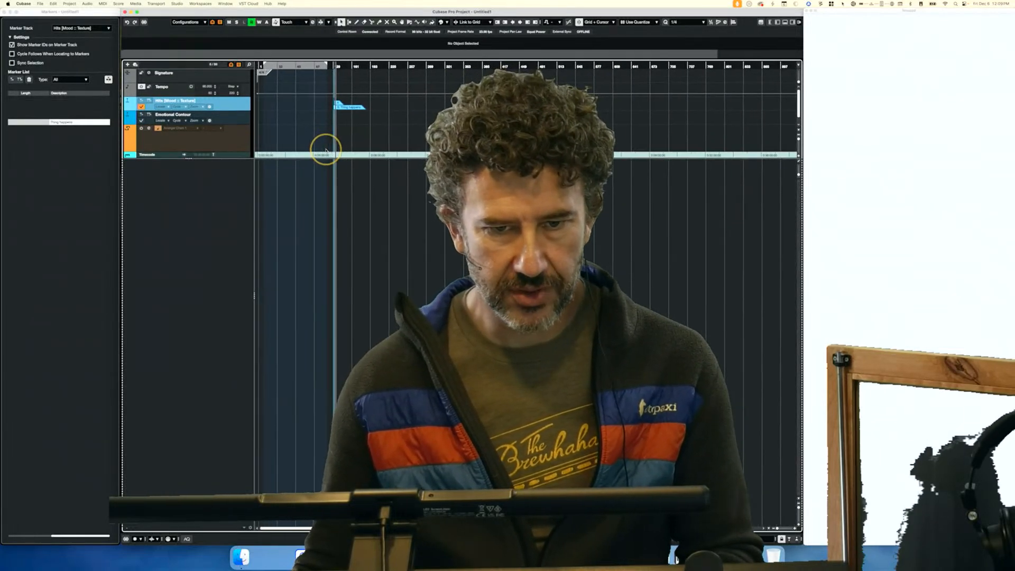
scroll(325, 151, "down", 1)
left_click_drag(354, 108, 323, 98)
key("Delete")
Step: Insert a marker at about bar 15 on the Hits [Mood :: Texture] track and describe it as "Thing happens"
key("h")
key("h")
key("h")
key("h")
key("h")
key("h")
key("h")
key("h")
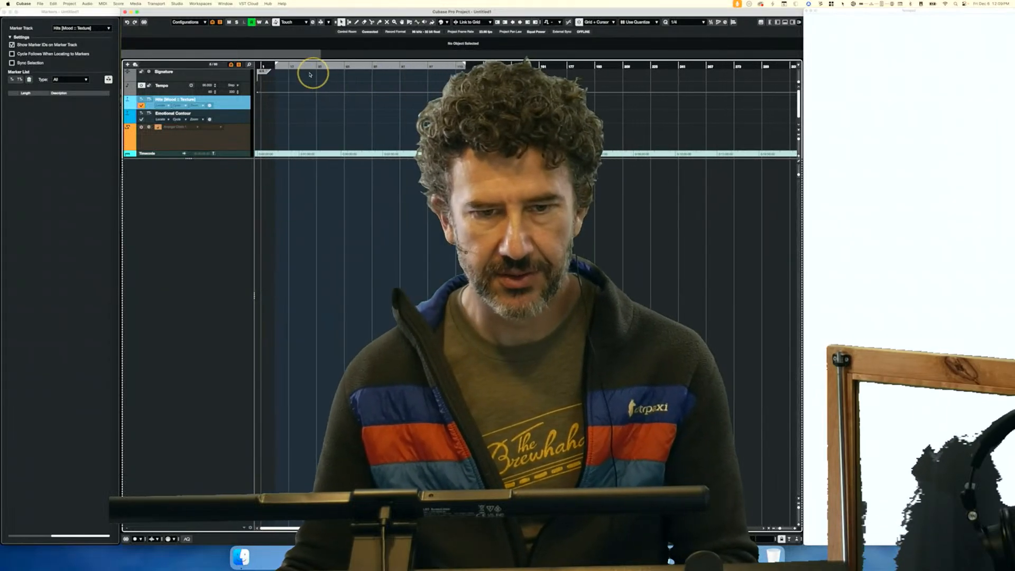
left_click(297, 65)
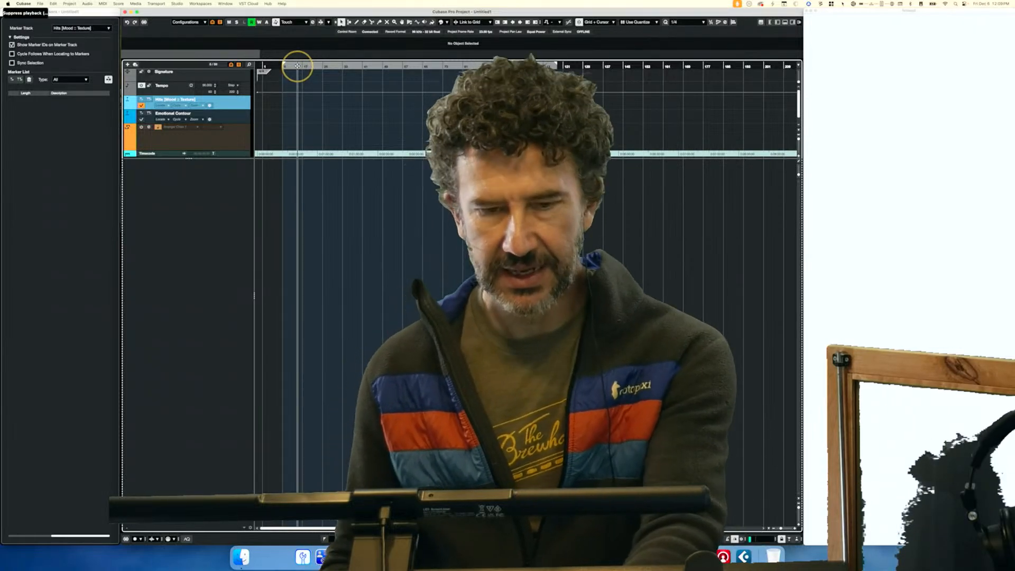
key("Insert")
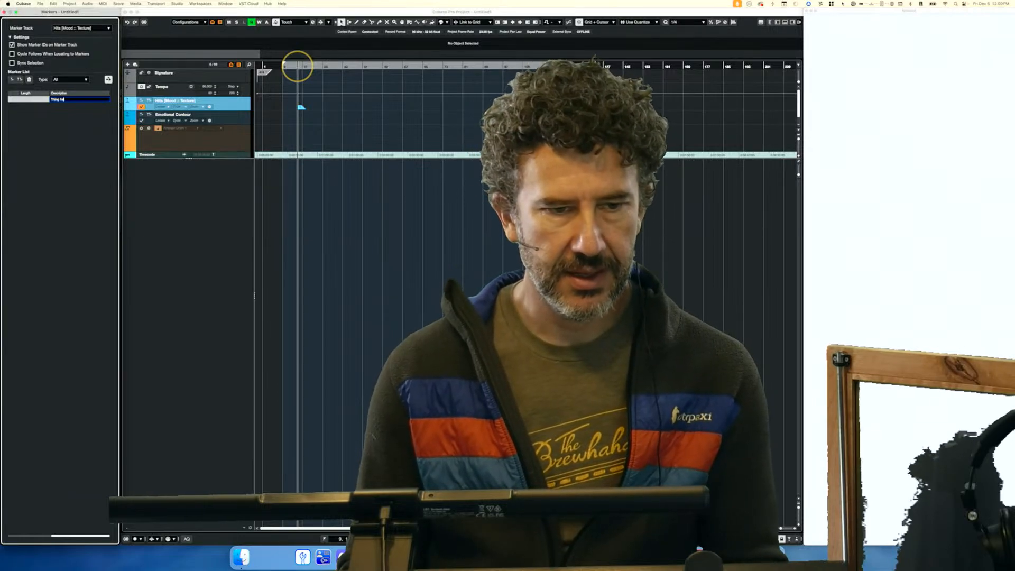
key("Return")
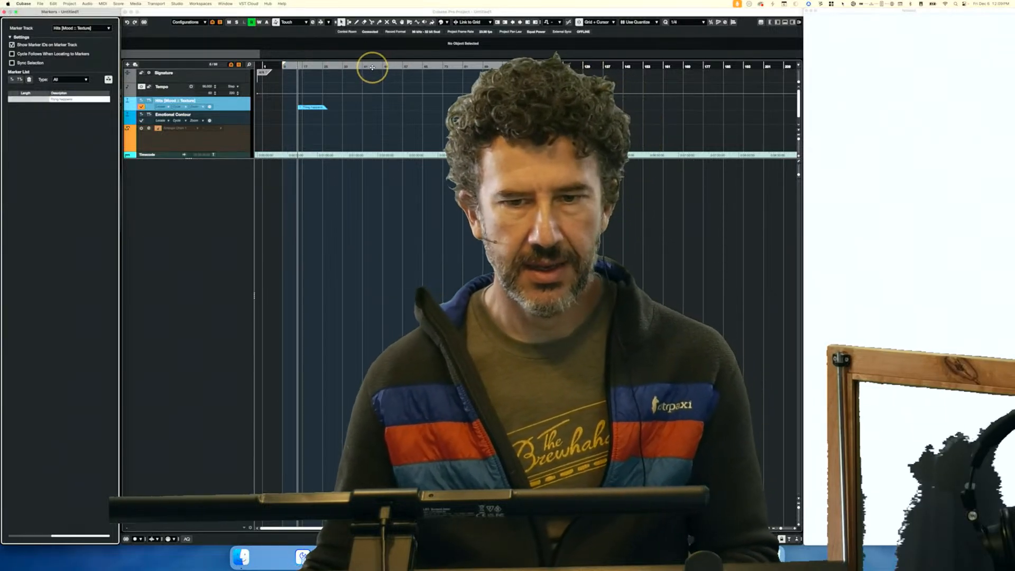
Step: Insert a second marker at about bar 45 on the Hits track and describe it as "Excitiing"
left_click(372, 66)
key("Insert")
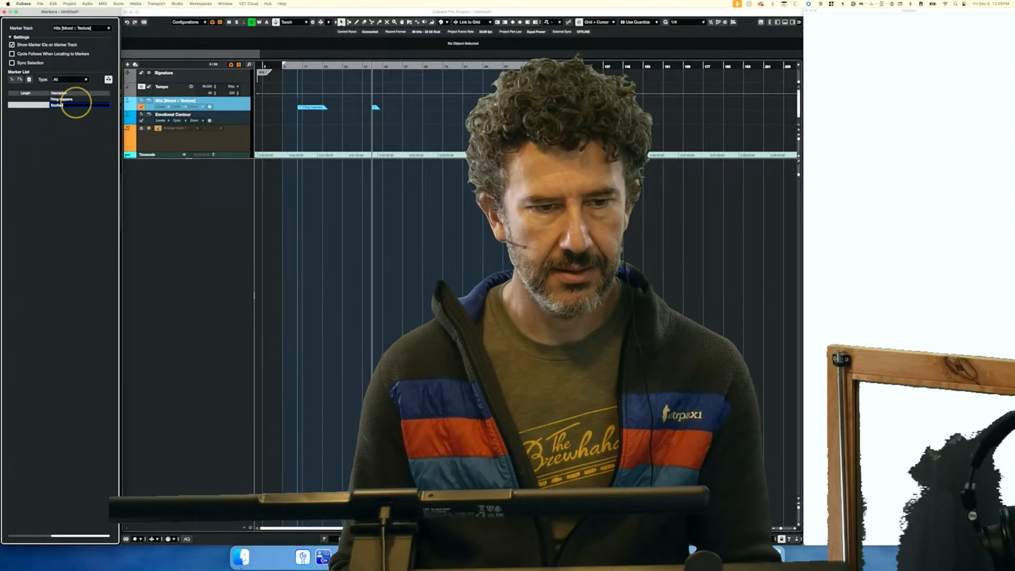
type("Exciting")
key("Return")
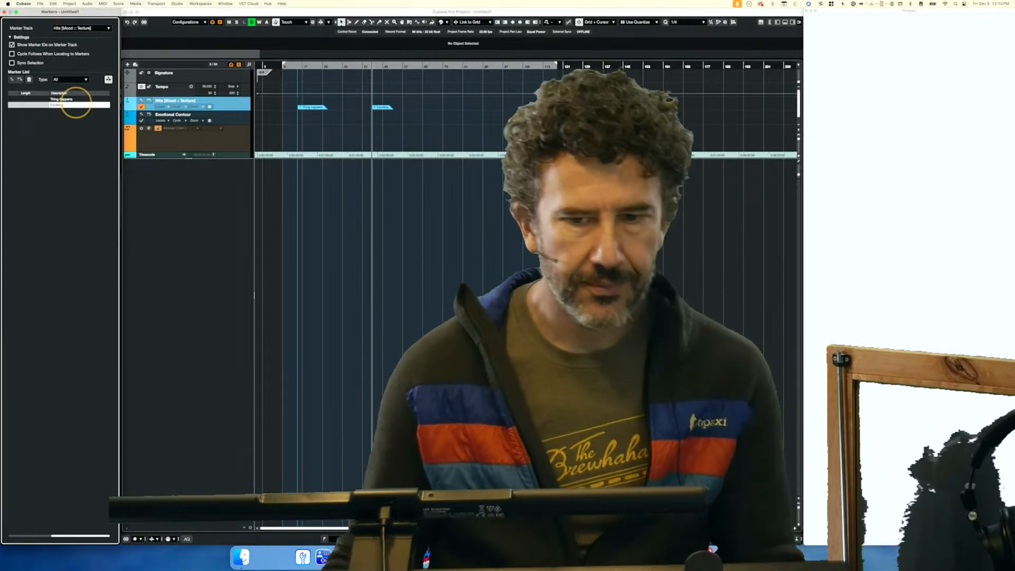
Step: Insert a third marker at about bar 84 on the Hits track and describe it as "Edit point"
left_click(469, 64)
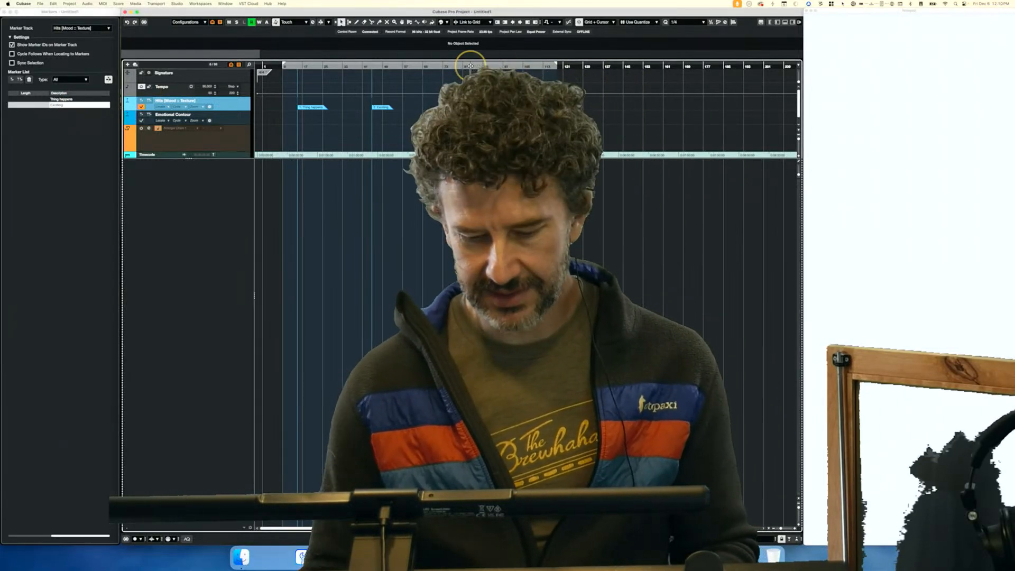
key("Insert")
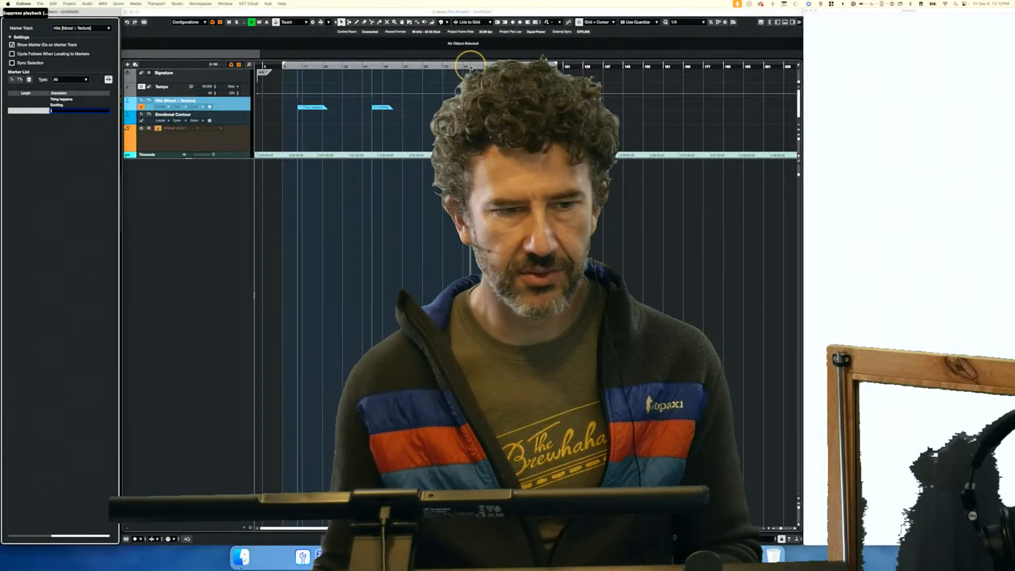
type("Edit point")
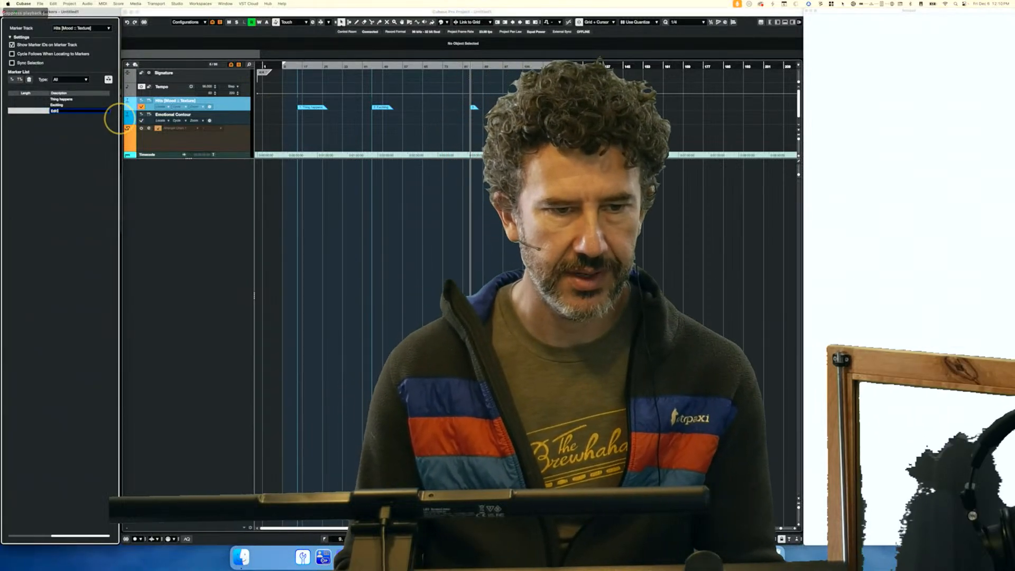
key("Return")
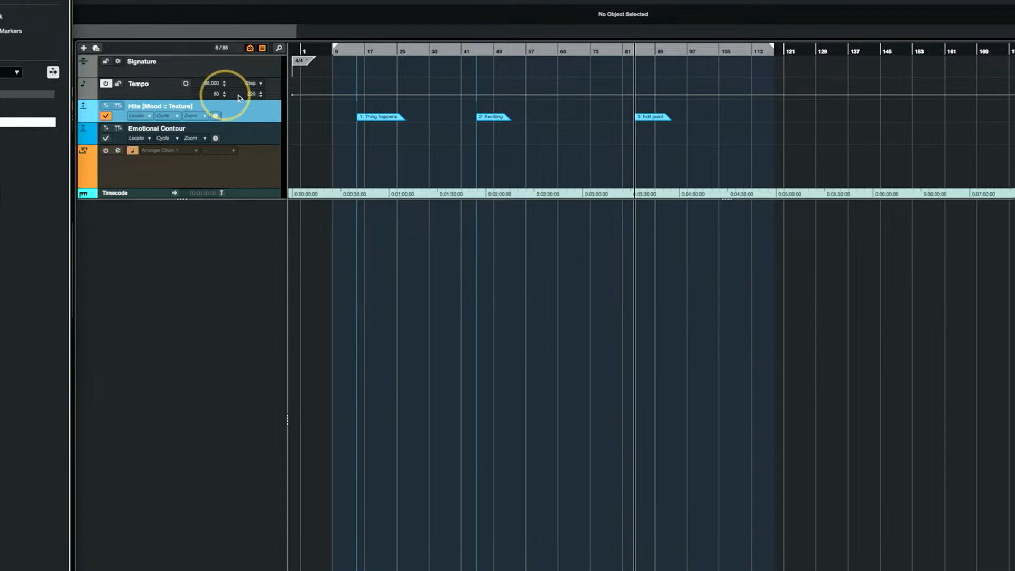
Step: Raise the tempo point at the start of the Tempo track to 115 BPM
left_click(273, 87)
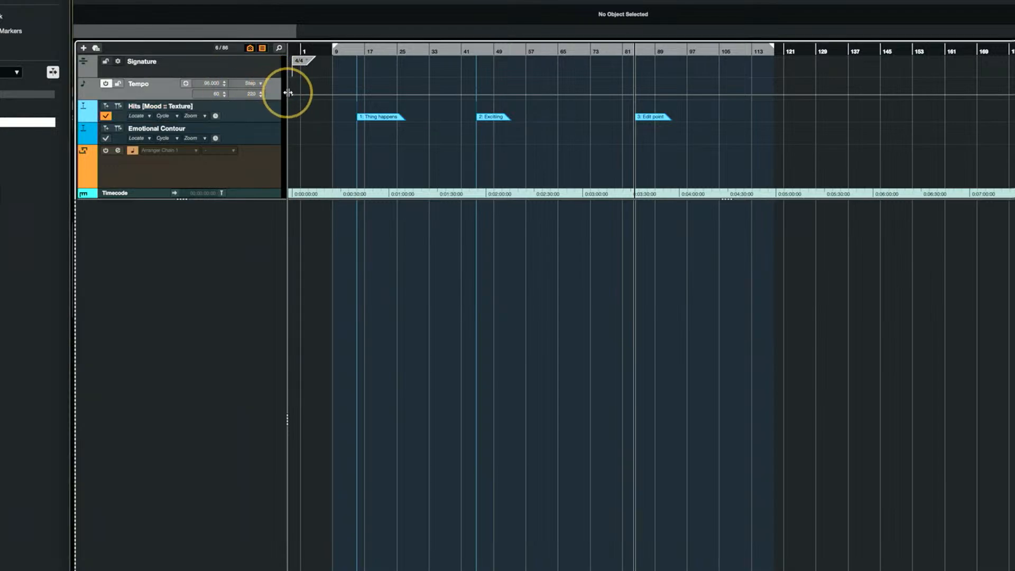
left_click_drag(293, 97, 293, 94)
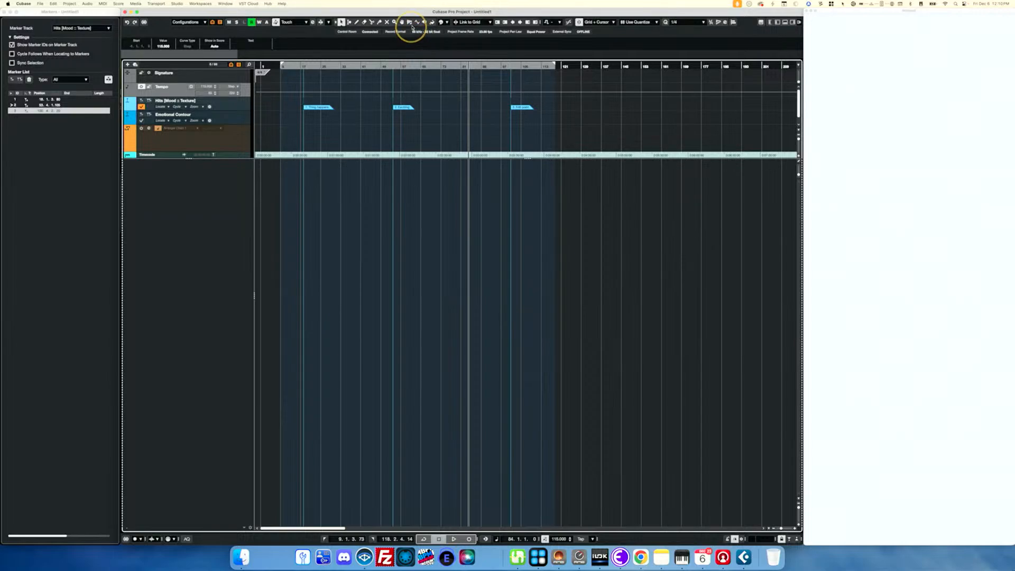
Step: Use the Time Warp tool with the snap type set to Events to align bar 17 with the "Thing happens" marker
left_click(411, 23)
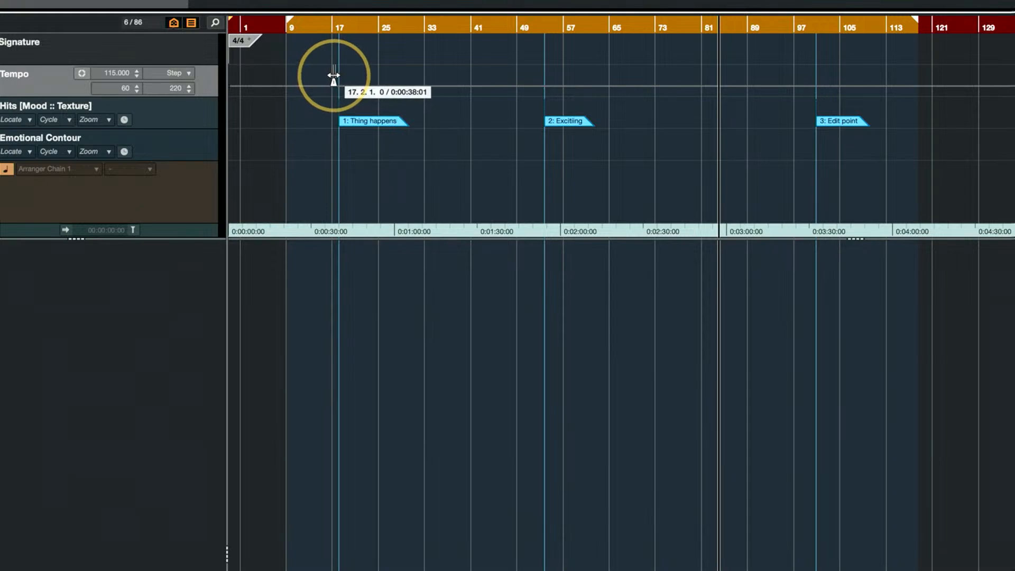
left_click_drag(330, 75, 336, 75)
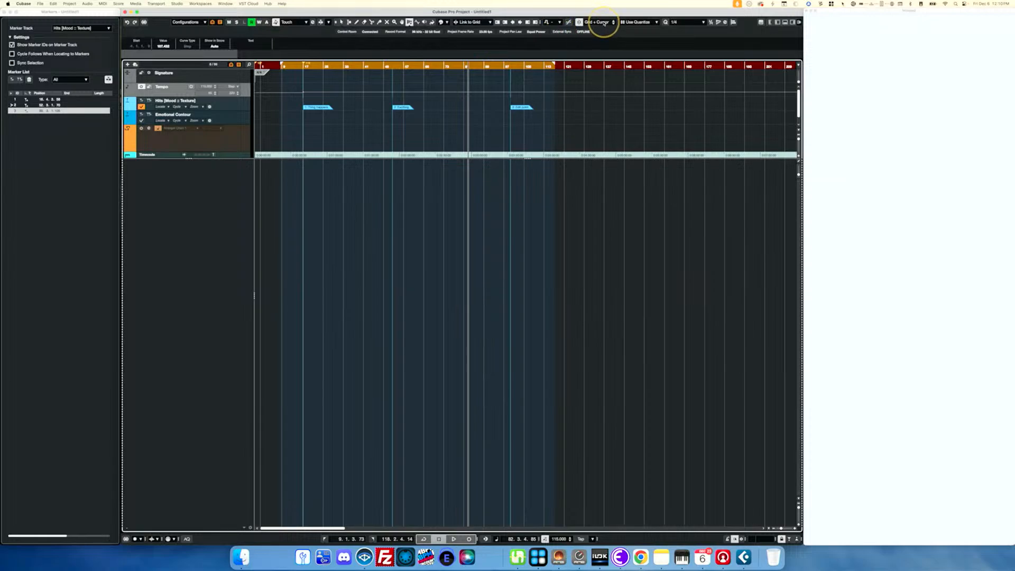
left_click(604, 24)
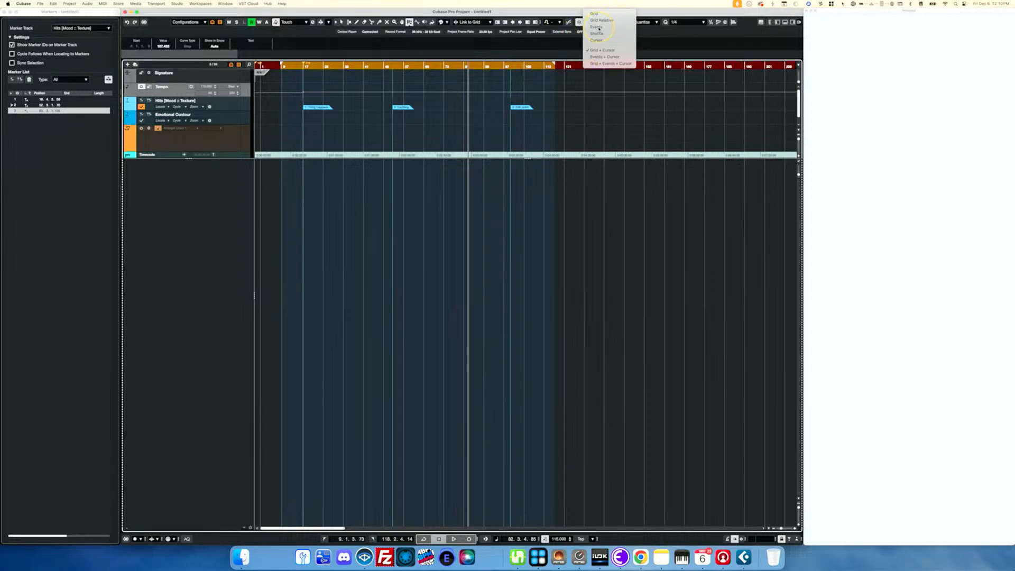
left_click(597, 27)
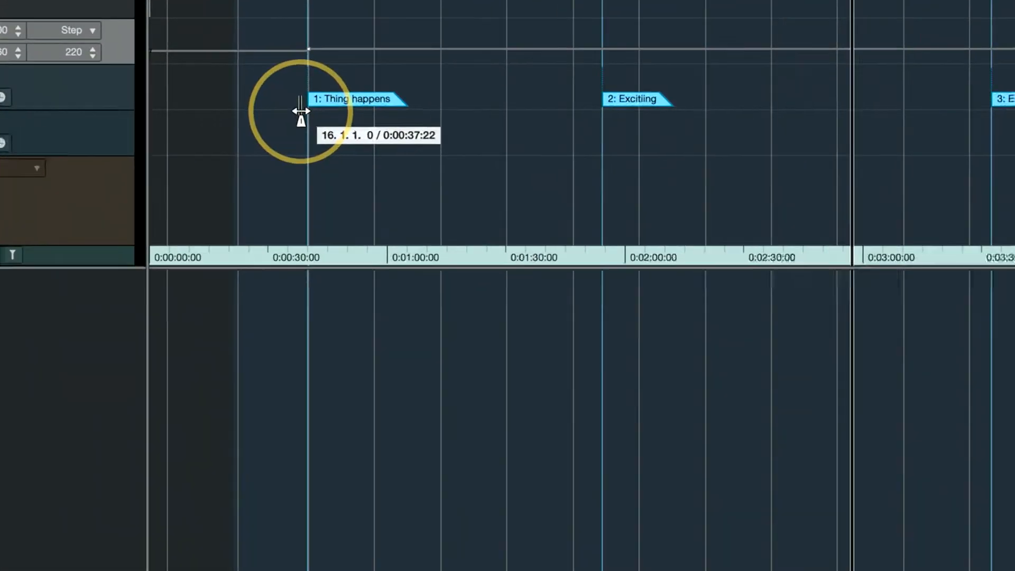
left_click_drag(310, 121, 311, 125)
scroll(527, 140, "left", 1)
scroll(527, 140, "right", 6)
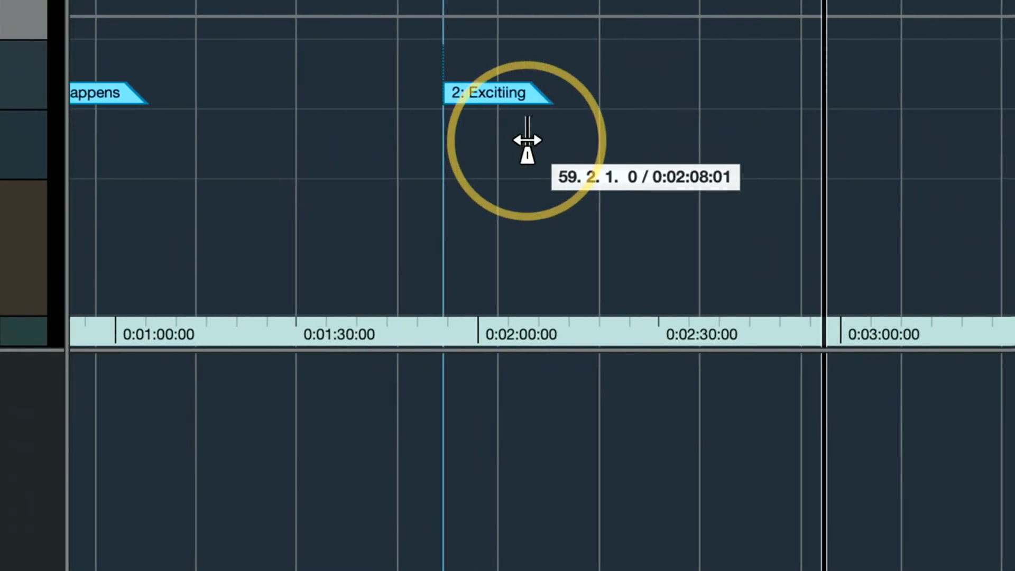
Step: Set the quantize grid to 1/2 and use Time Warp to line the grid up with the "Excitiing" marker
scroll(528, 140, "right", 2)
scroll(527, 140, "left", 1)
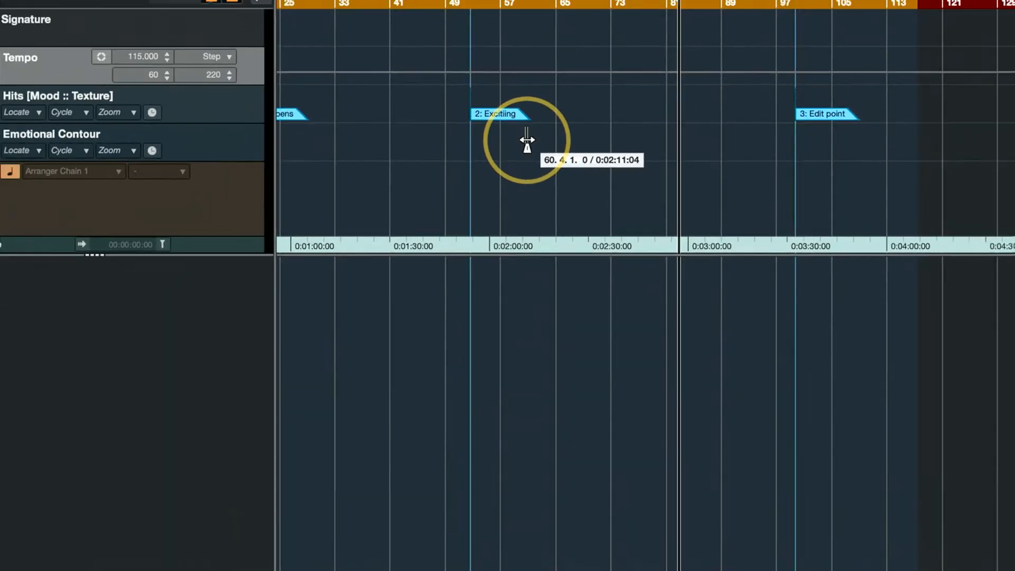
scroll(527, 141, "right", 1)
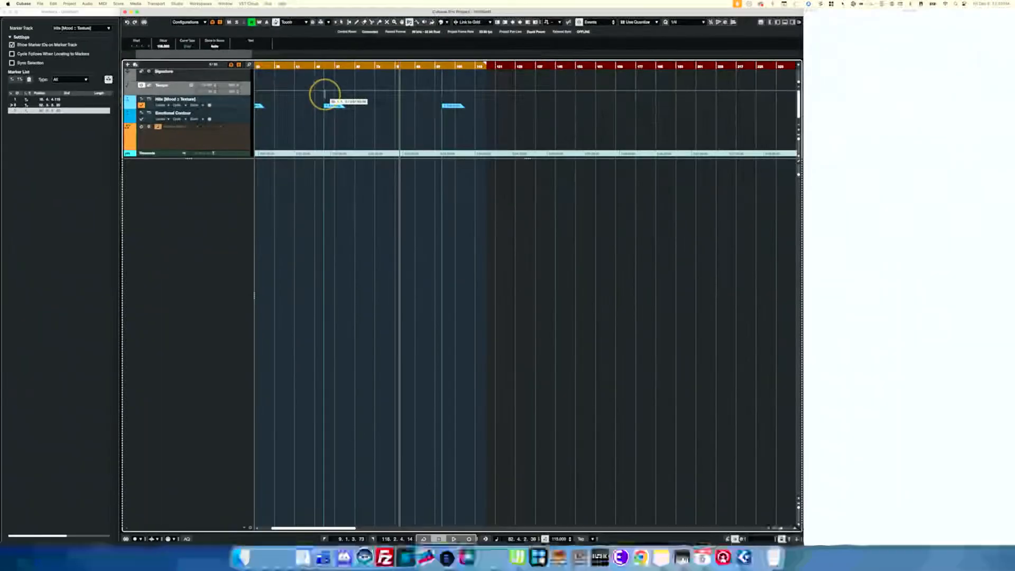
left_click(683, 25)
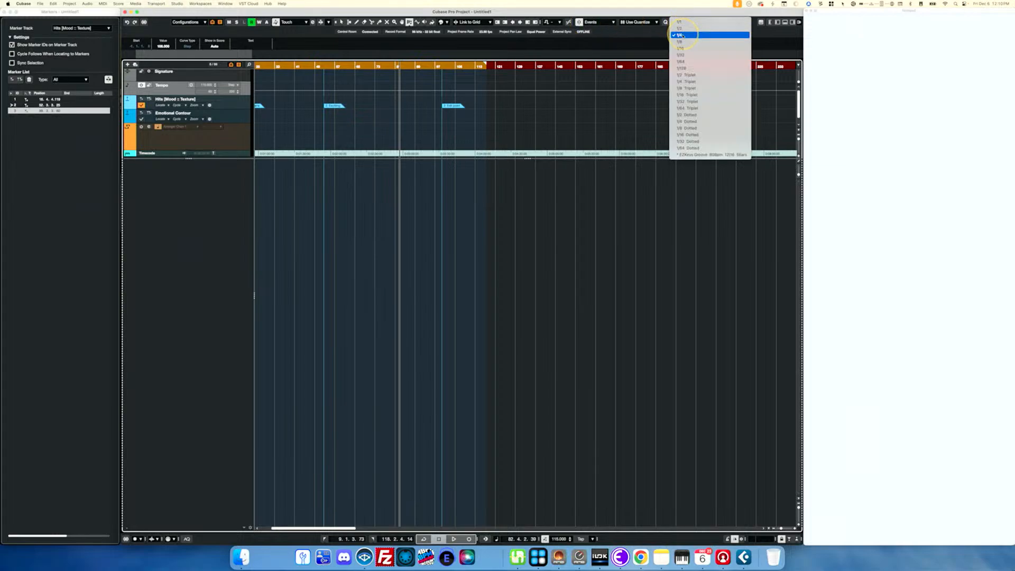
left_click(683, 29)
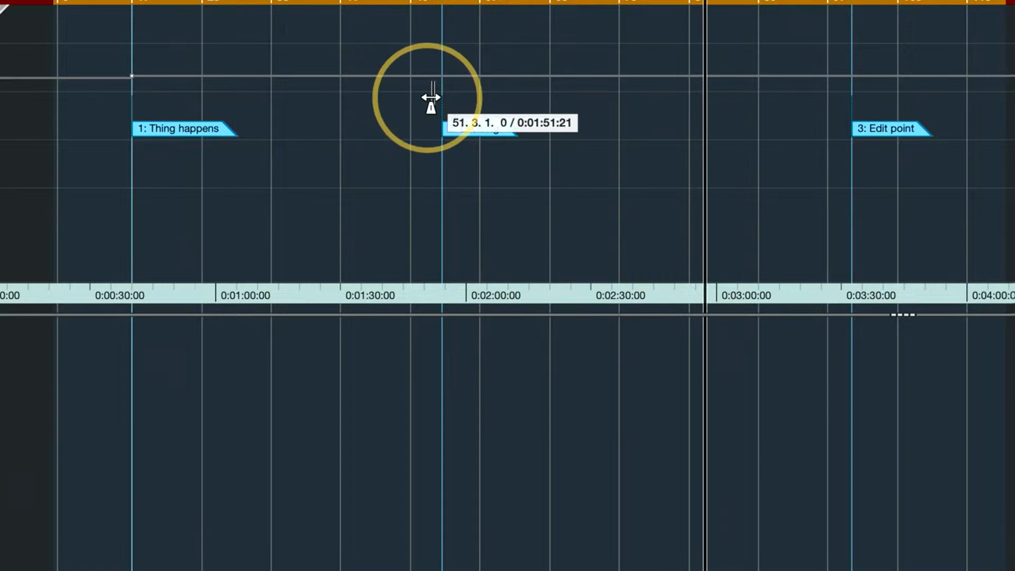
mouse_move(443, 104)
left_mouse_down()
mouse_move(730, 104)
mouse_move(550, 101)
left_mouse_up()
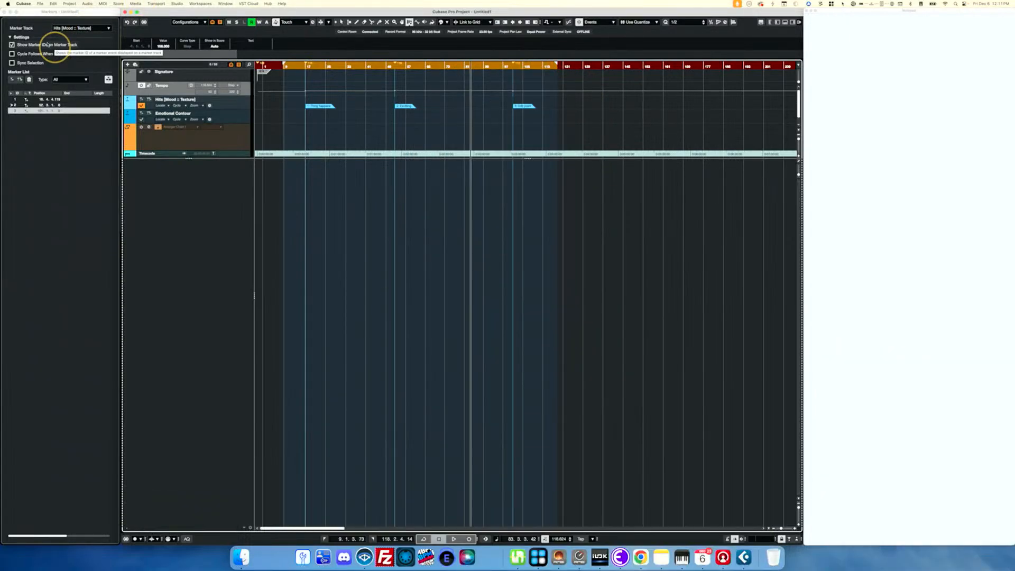
left_click(39, 4)
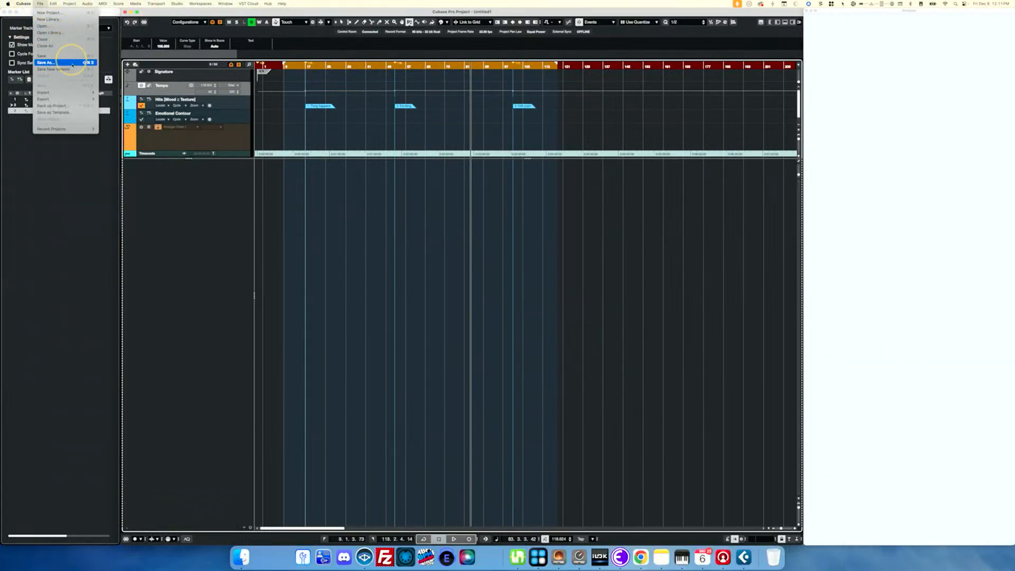
mouse_move(90, 99)
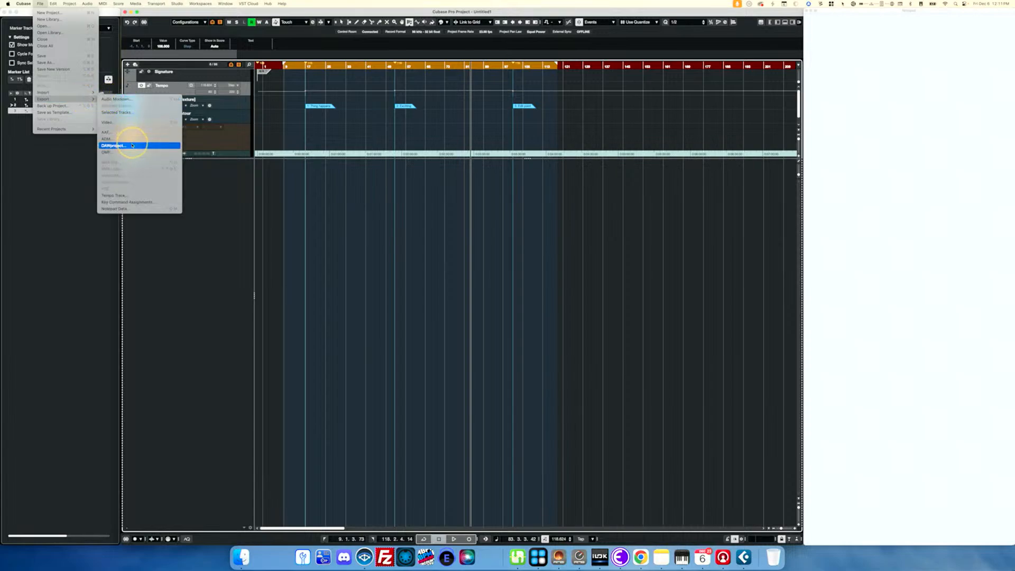
left_click(190, 229)
Step: Add one MIDI track to the project, leaving its MIDI output not connected
right_click(196, 233)
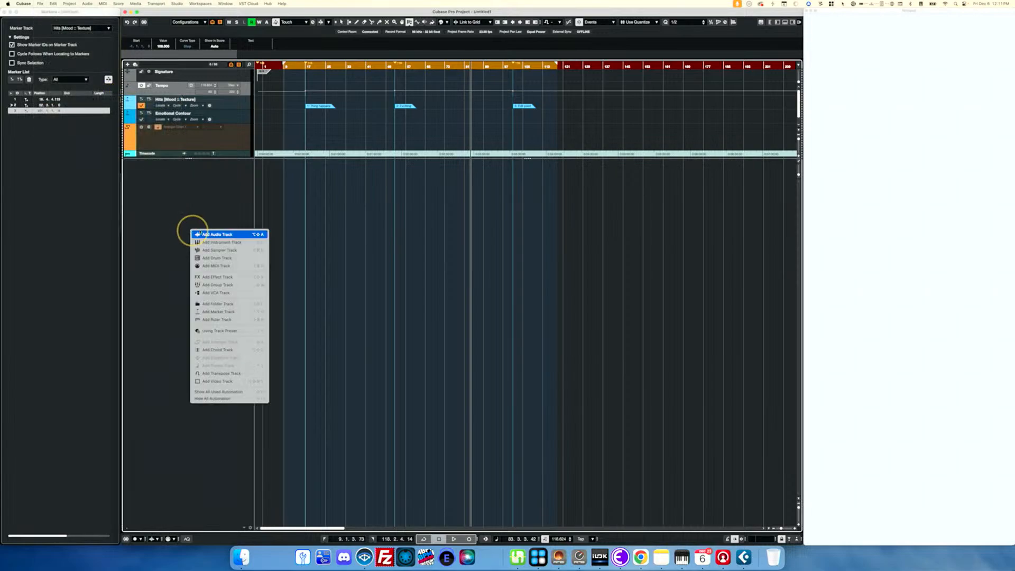
left_click(222, 266)
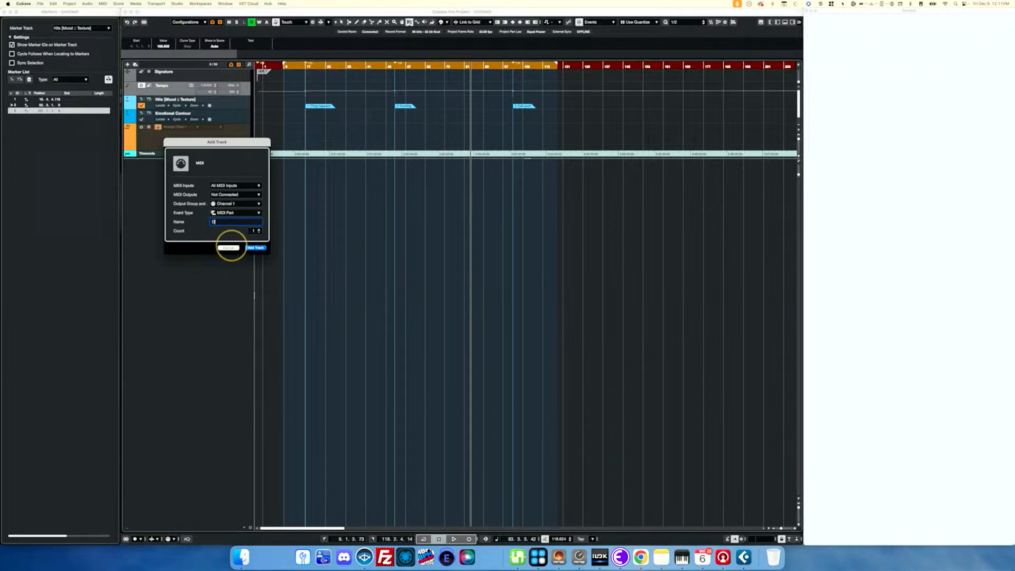
left_click(230, 247)
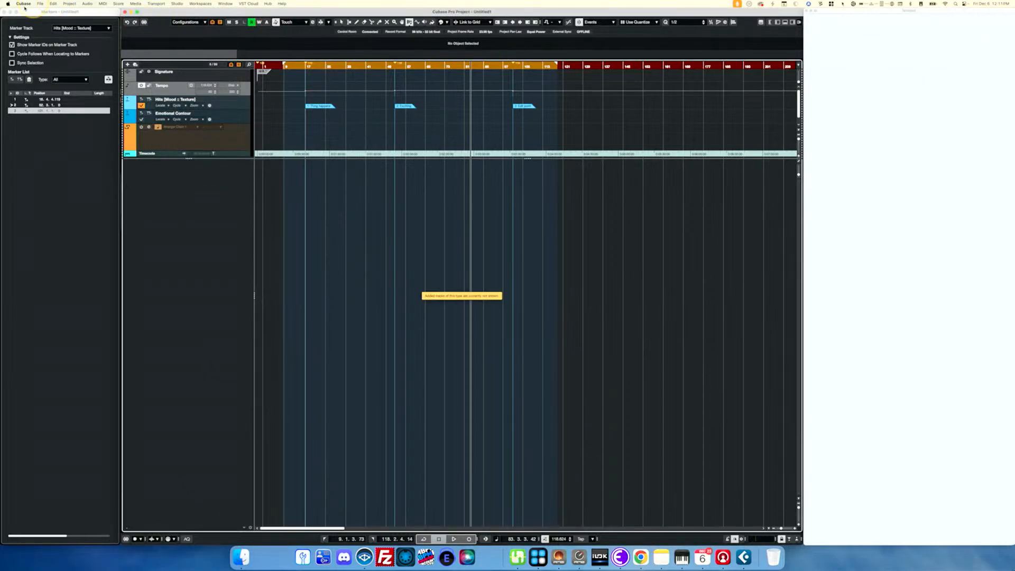
Step: Export a MIDI file named "Tempo Track" with its markers into Production/_Toolbox/_Archive/Test Projects, accepting the export options
left_click(40, 4)
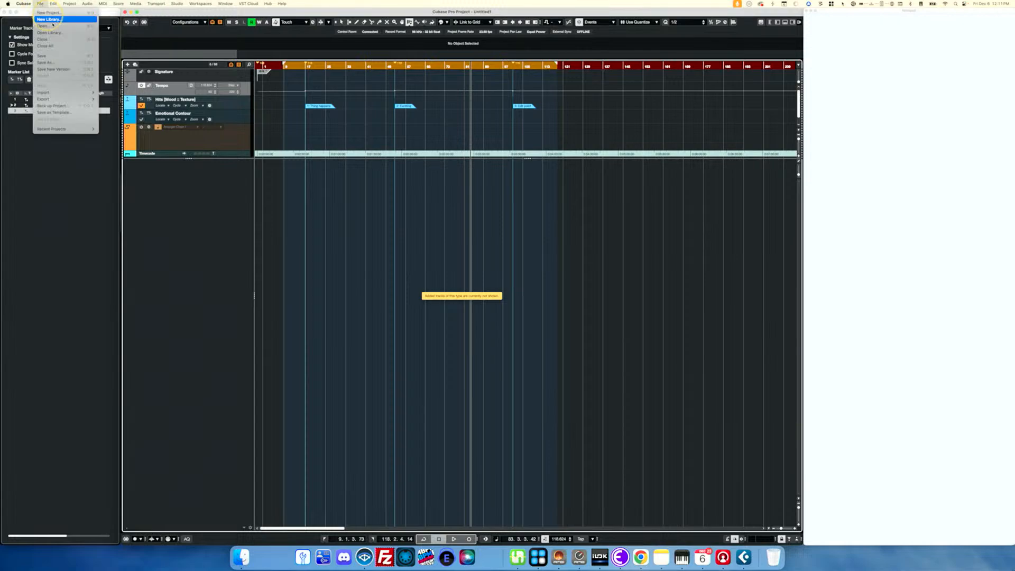
mouse_move(79, 99)
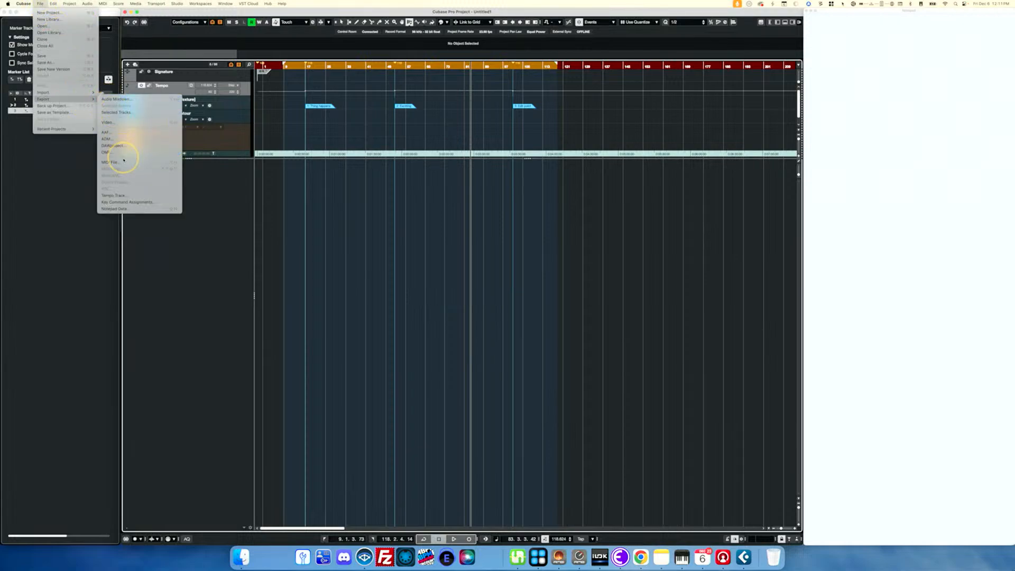
left_click(127, 162)
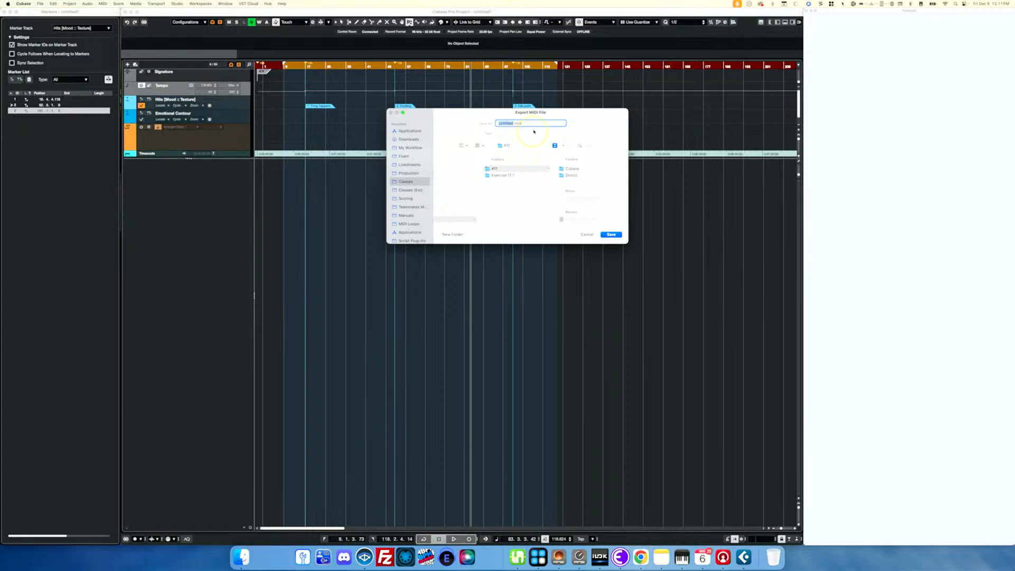
left_click(410, 173)
left_click(459, 176)
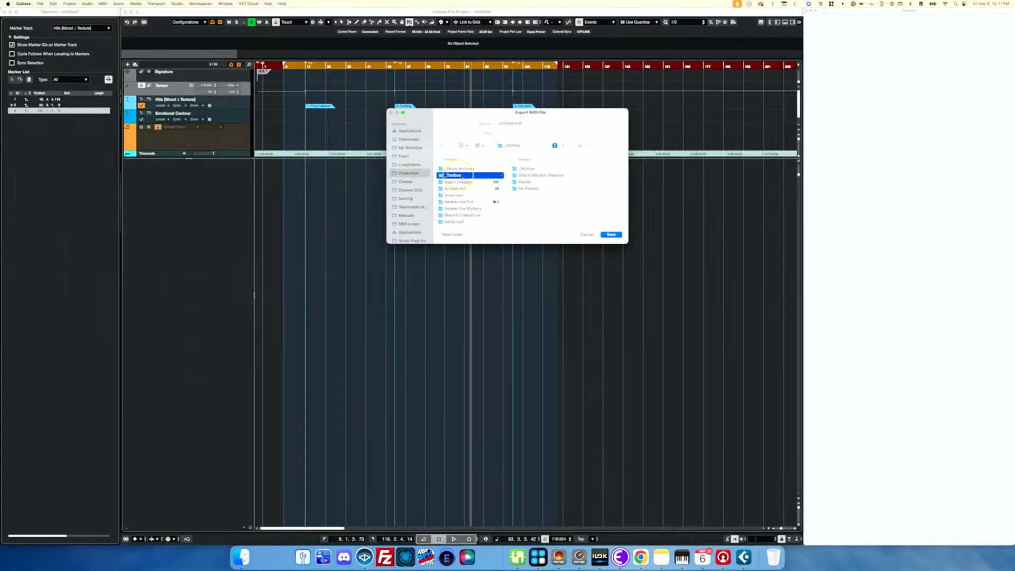
left_click(527, 169)
left_click(584, 208)
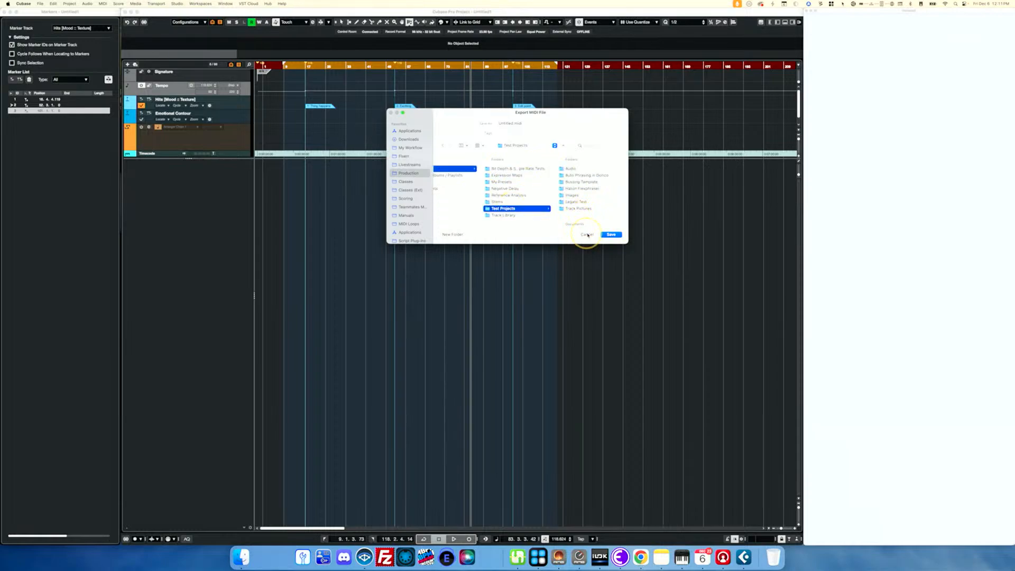
left_click(506, 122)
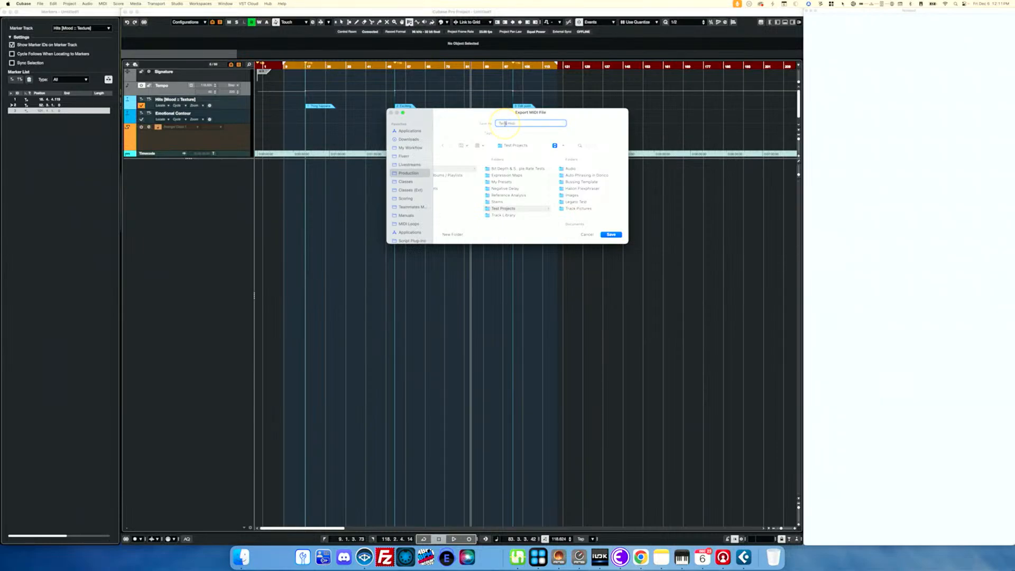
key("Return")
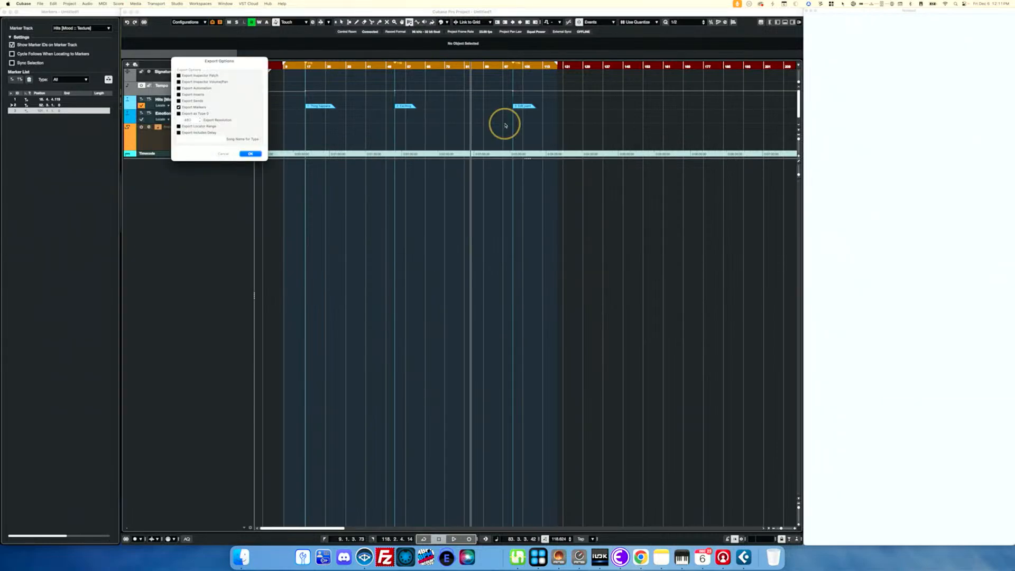
left_click(248, 154)
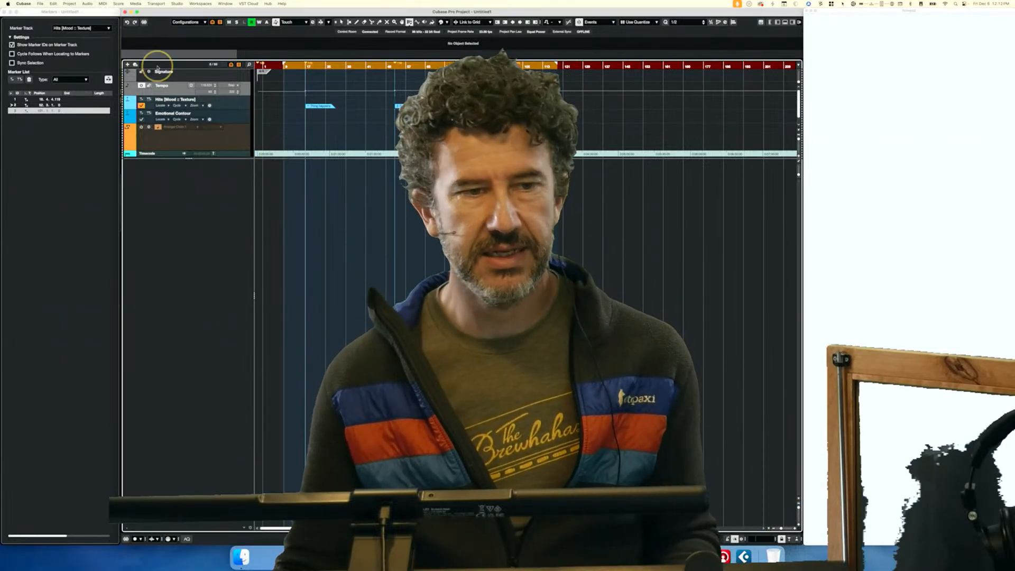
Step: Find Dorico 5 through the system search, launch it and switch to it
key("super+space")
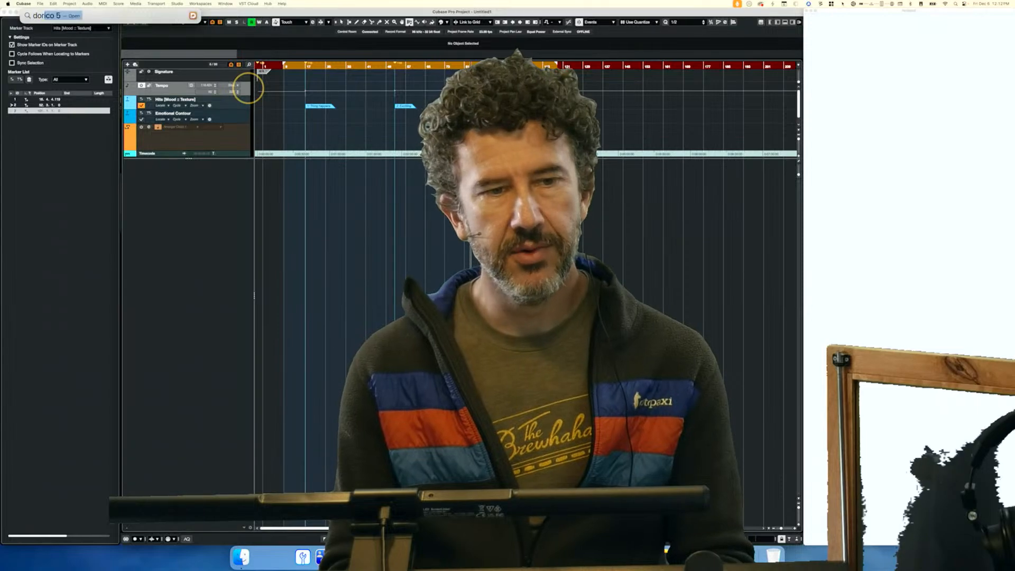
key("Escape")
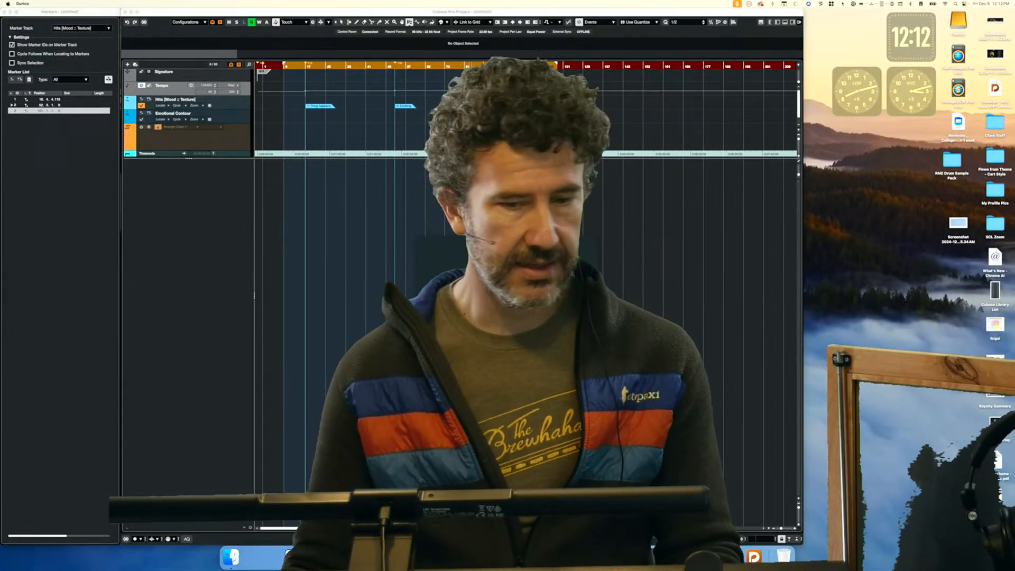
key("super+Tab")
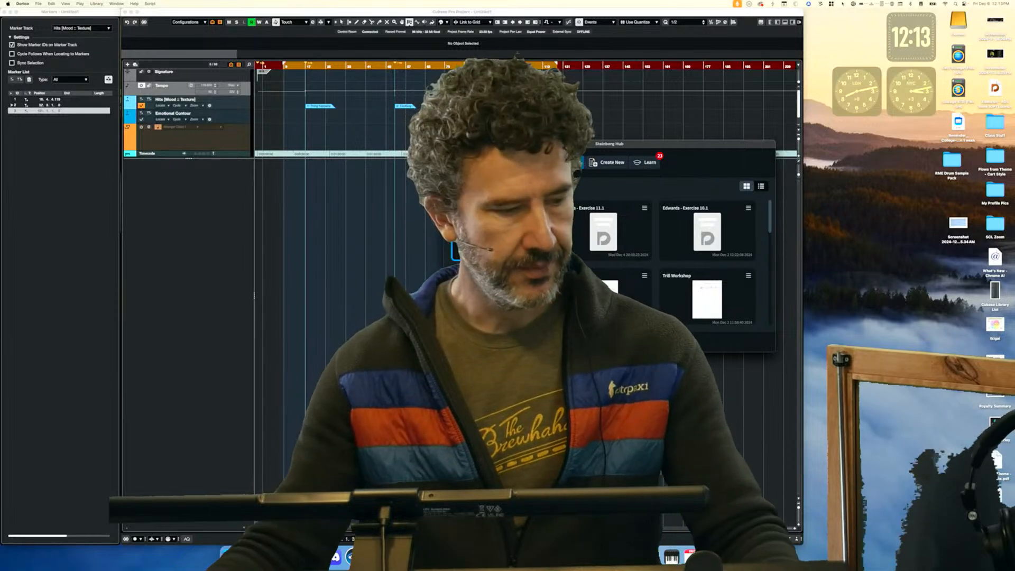
Step: Create a project titled "Demo" from the 4-Handed Sketch scoring template, accept the missing fonts and close the video window
left_click(608, 162)
left_click(705, 187)
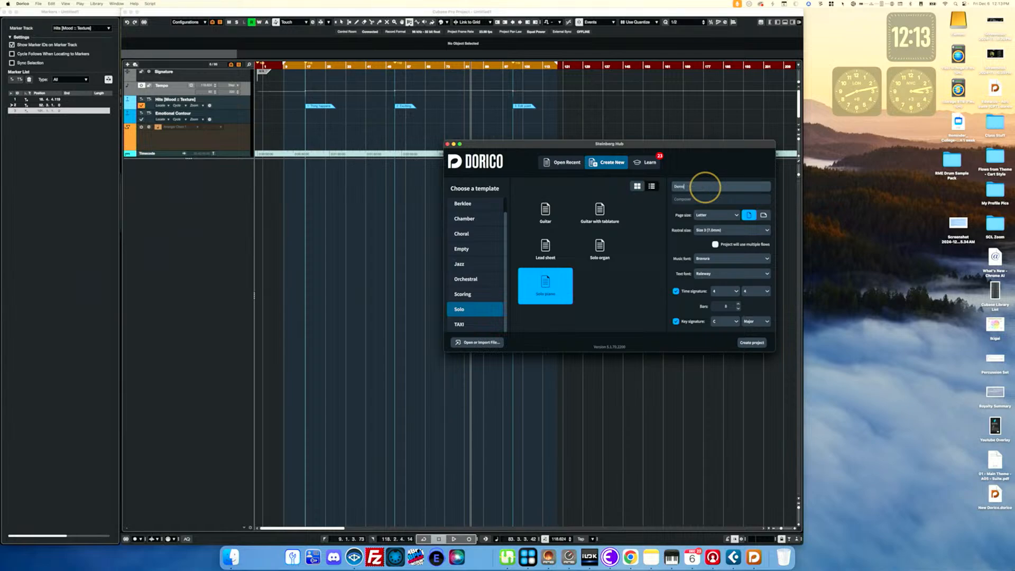
left_click(468, 294)
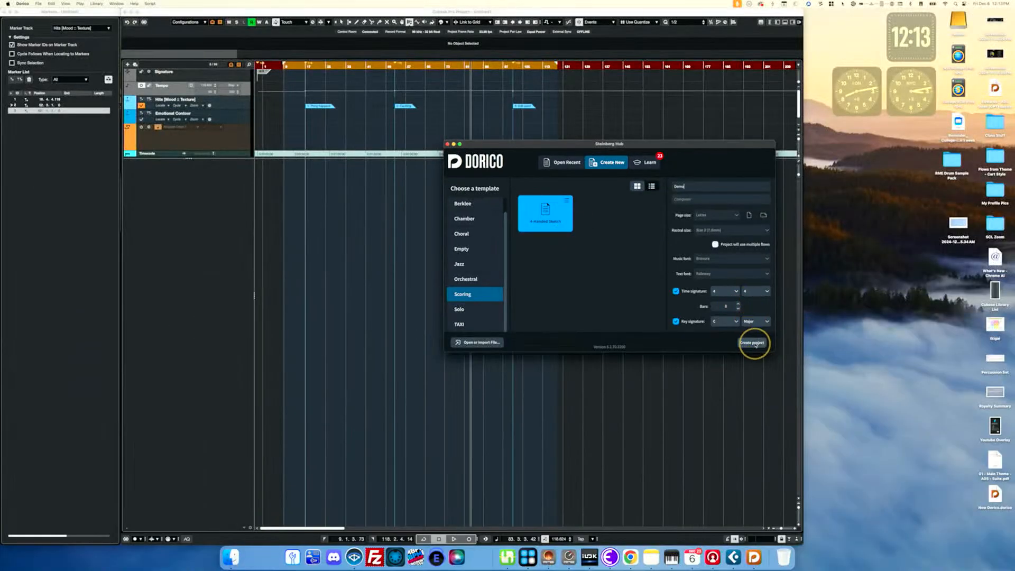
left_click(753, 342)
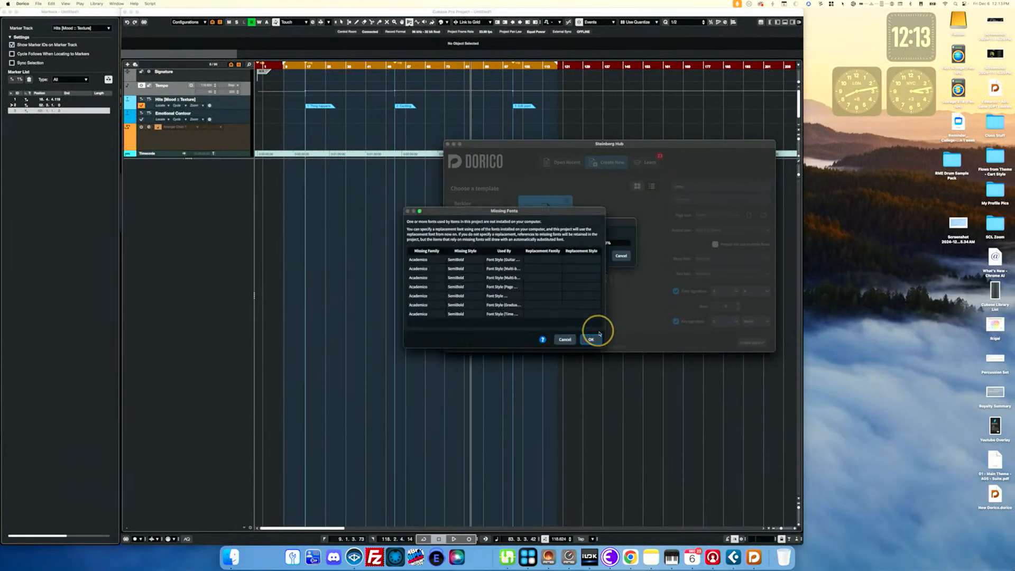
left_click(591, 340)
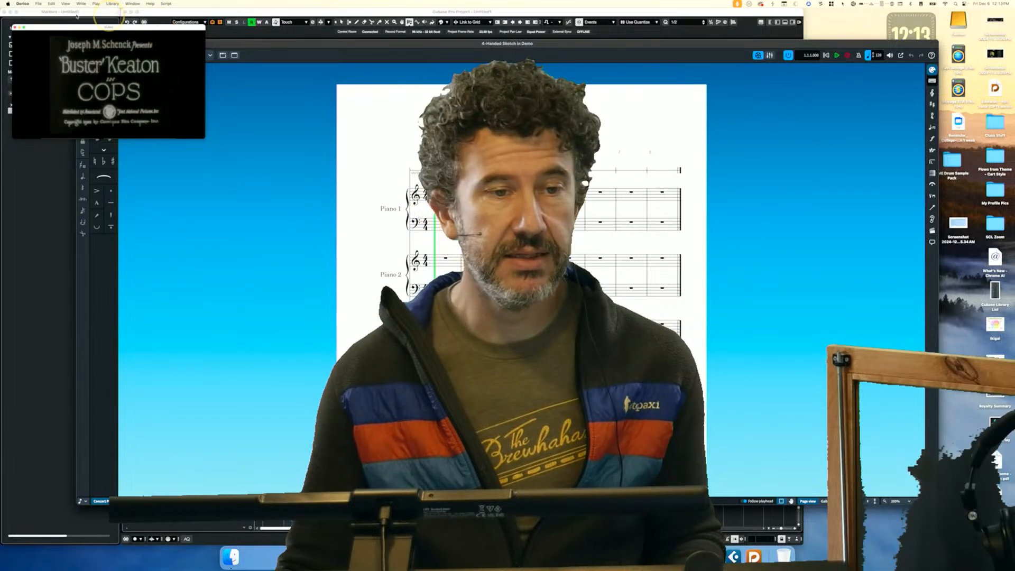
left_click(15, 27)
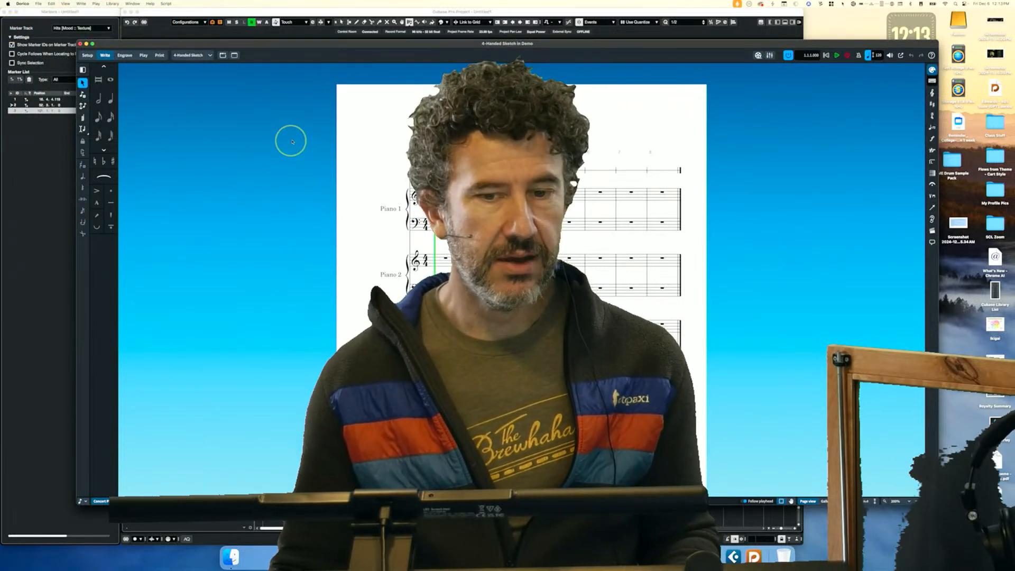
Step: Import "Tempo Track.midi" from the Test Projects folder into the 4-Handed Sketch flow with timecode offset, tempo changes, time signatures and markers as Markers
left_click(39, 4)
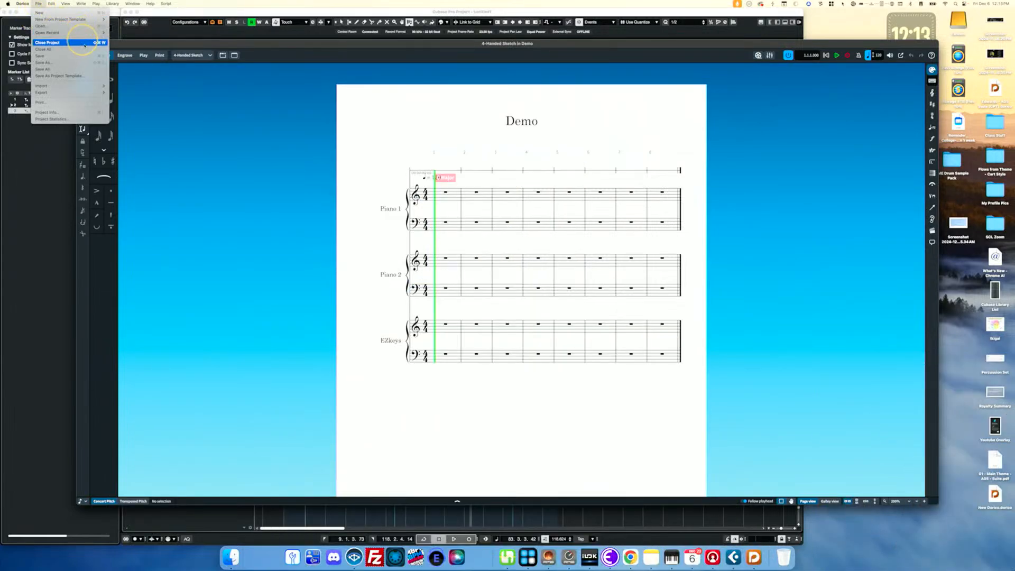
mouse_move(74, 86)
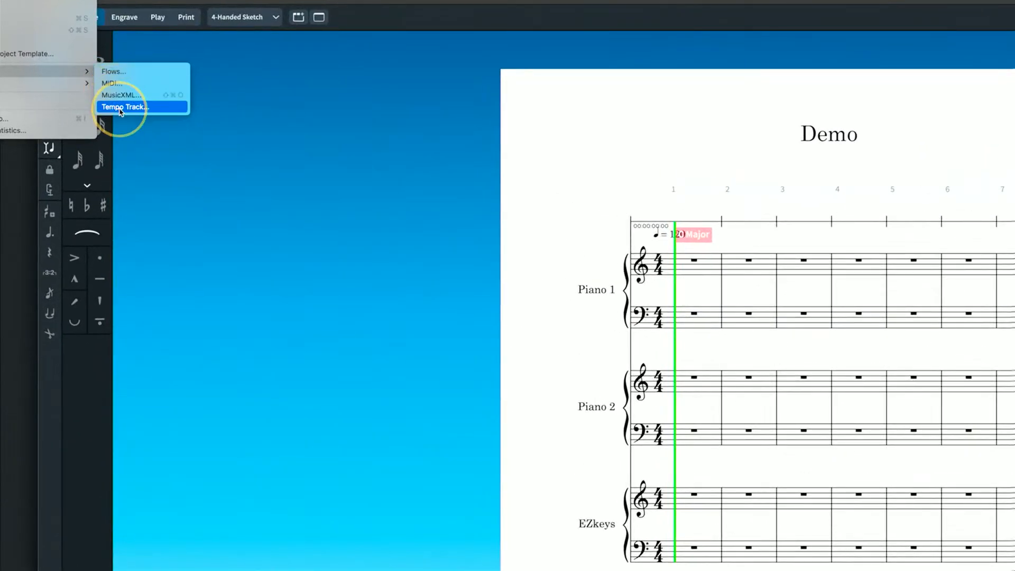
left_click(125, 107)
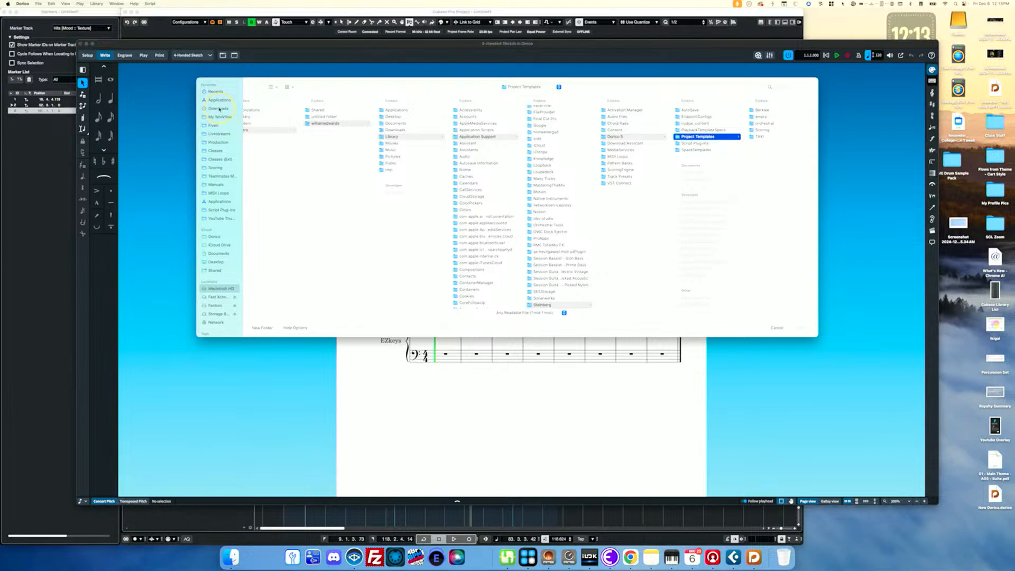
left_click(218, 142)
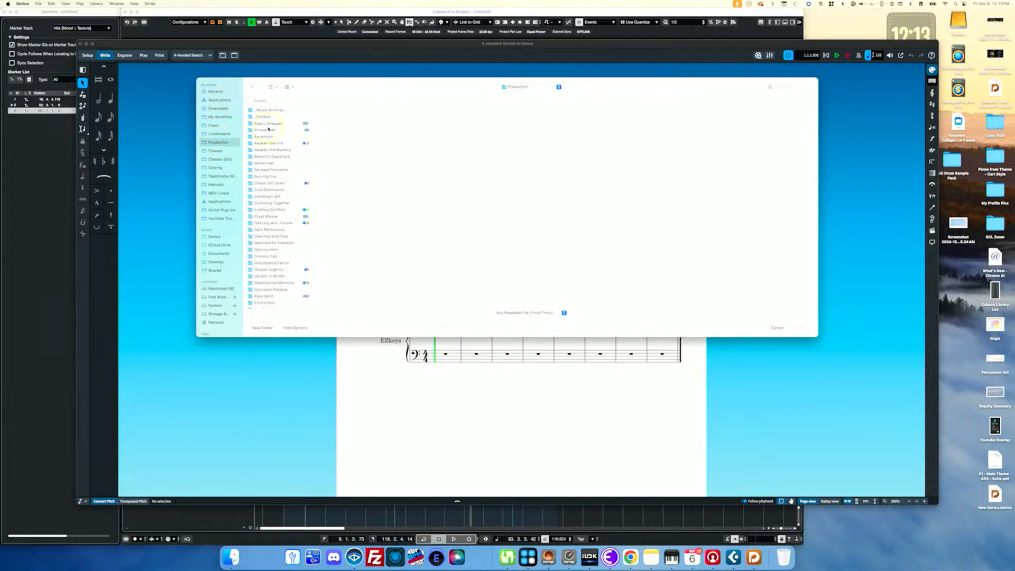
left_click(267, 116)
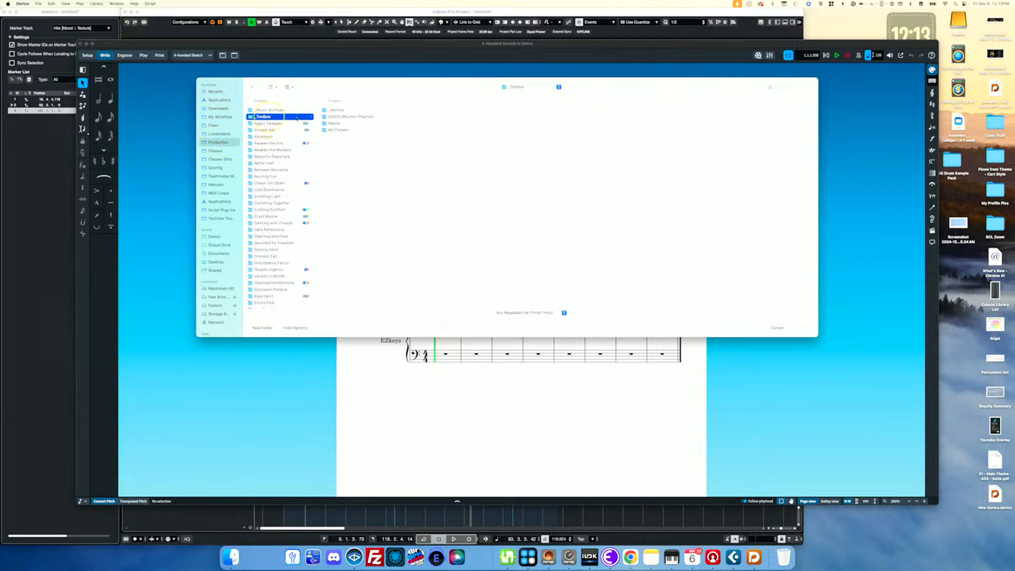
left_click(338, 130)
left_click(340, 111)
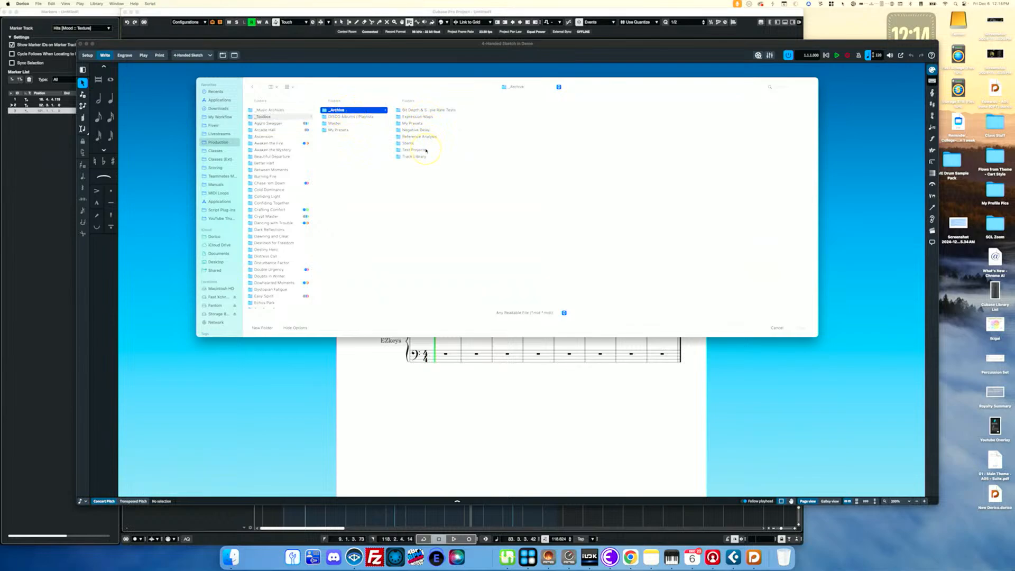
left_click(418, 150)
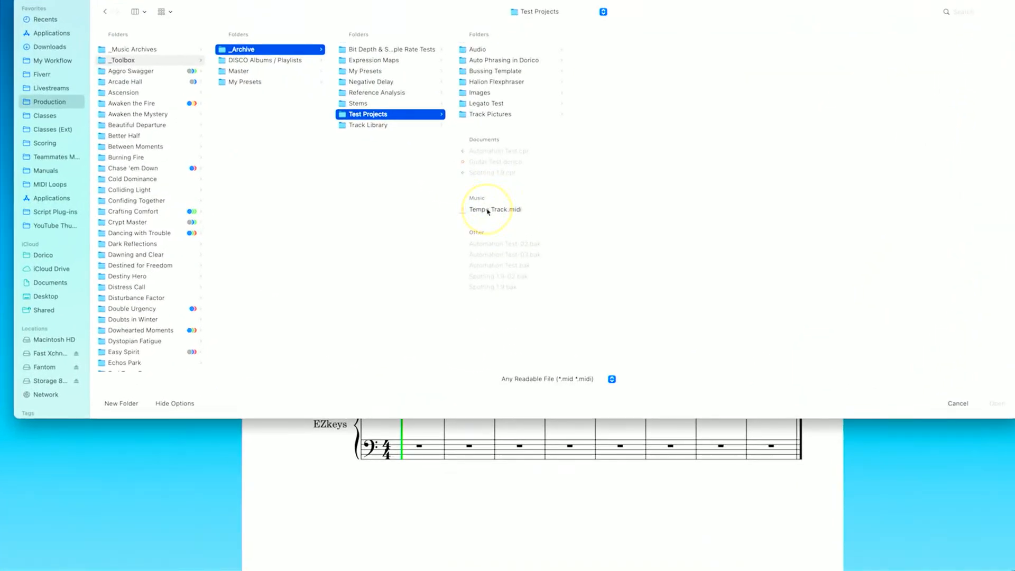
double_click(488, 209)
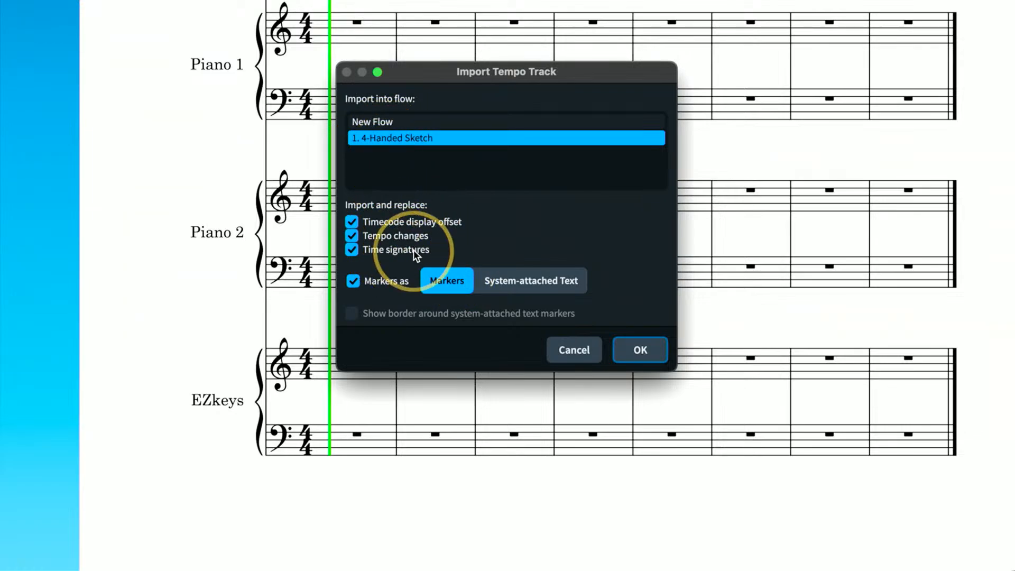
left_click(628, 349)
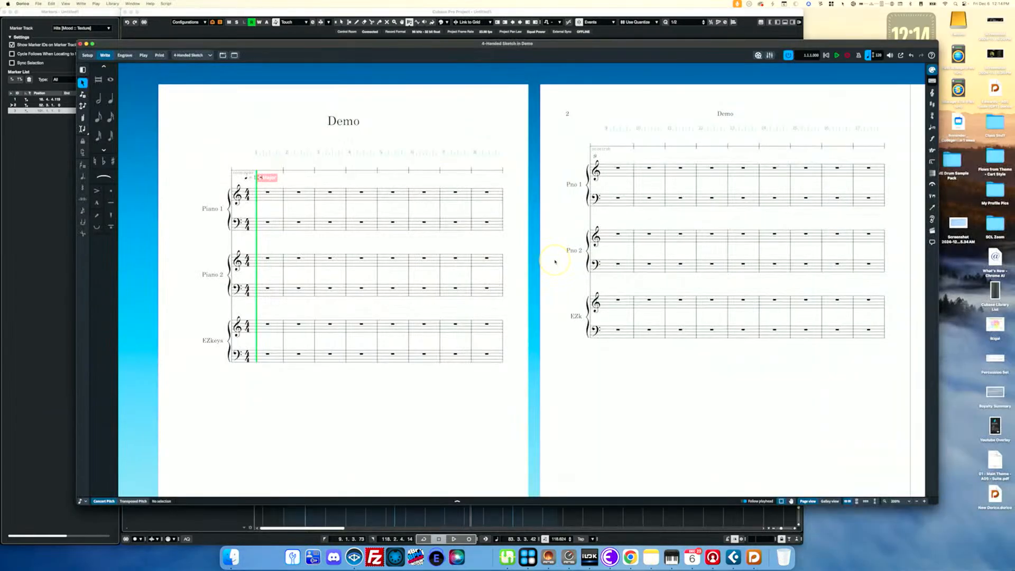
Step: Switch the flow to Galley View and examine the imported hit markers and tempo changes through to its end
key("super+alt+2")
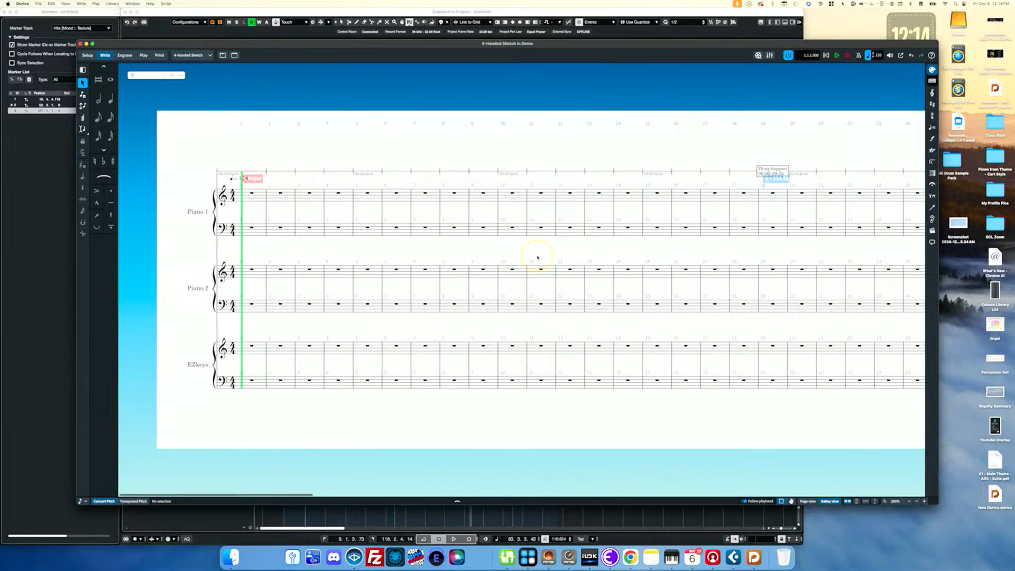
scroll(537, 257, "right", 2)
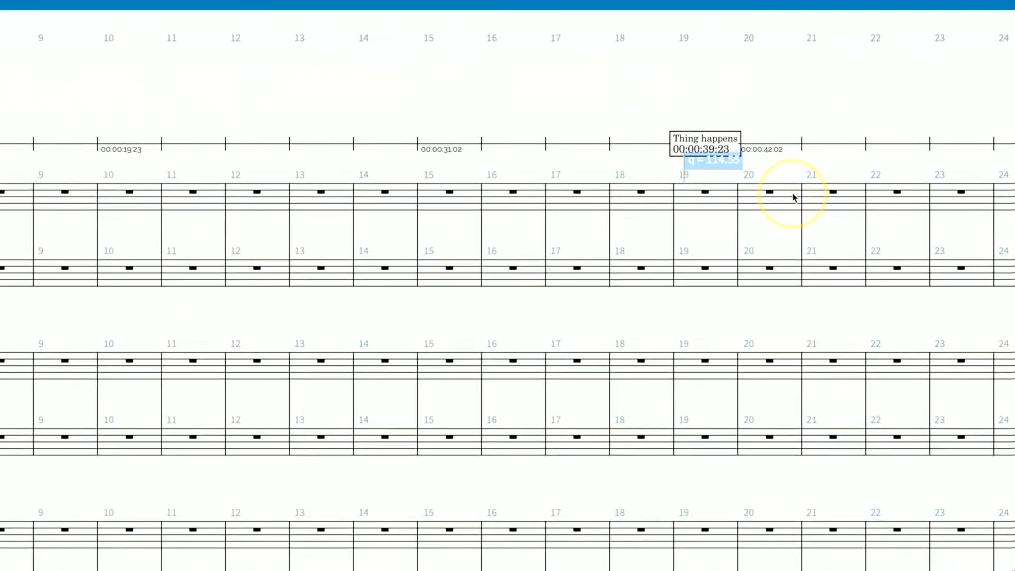
scroll(793, 198, "right", 15)
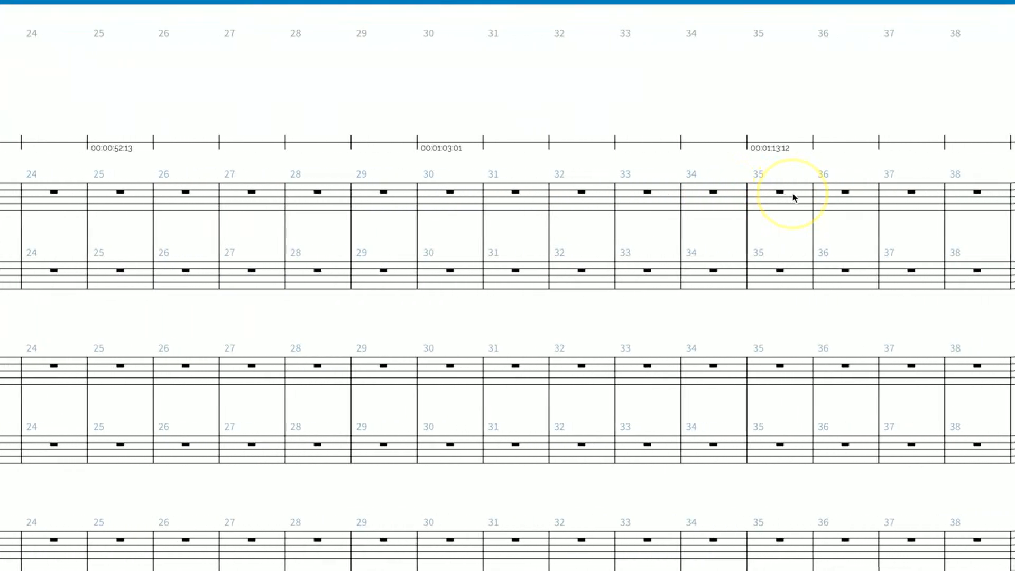
scroll(793, 198, "right", 15)
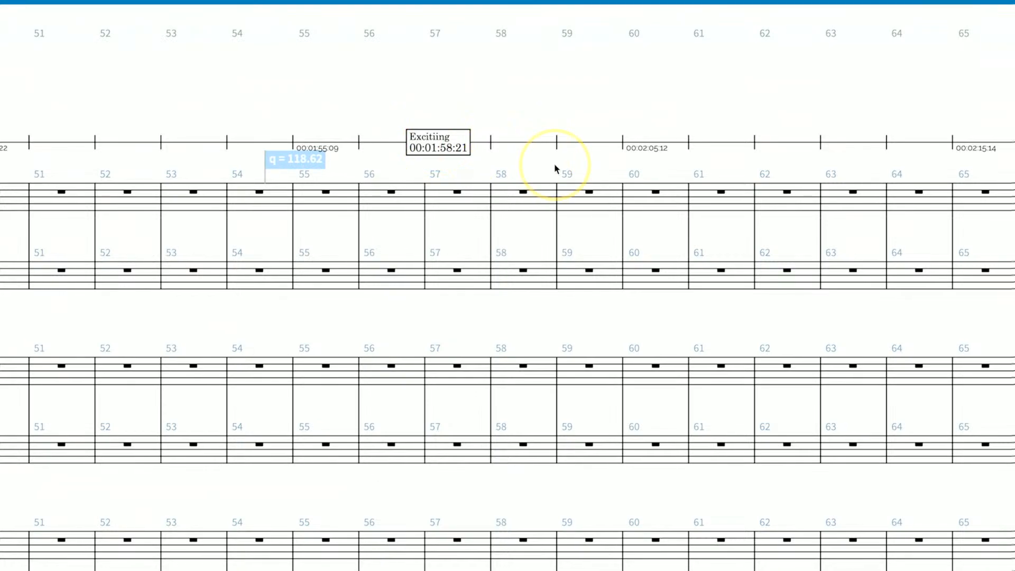
scroll(555, 168, "right", 20)
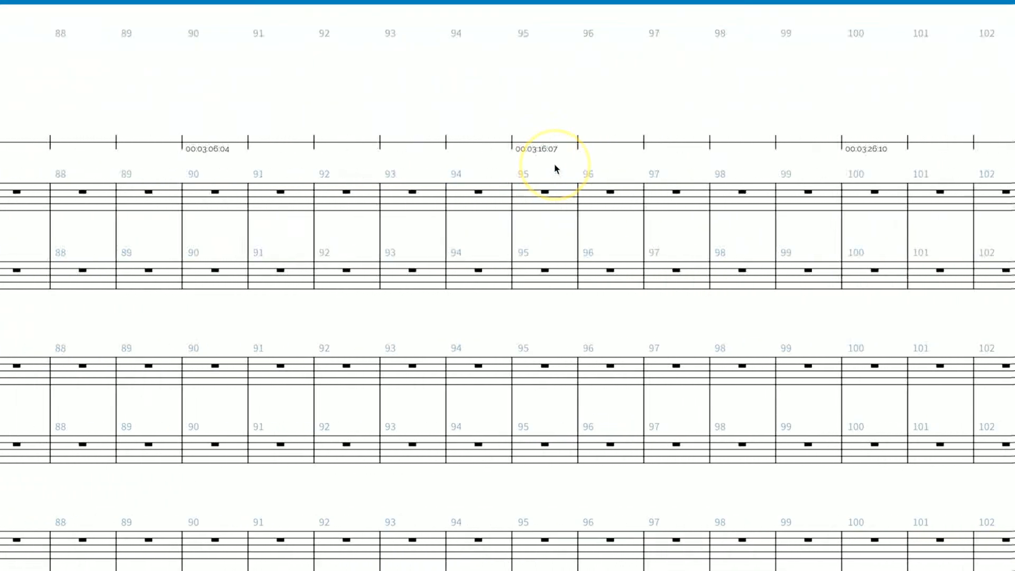
scroll(555, 169, "right", 7)
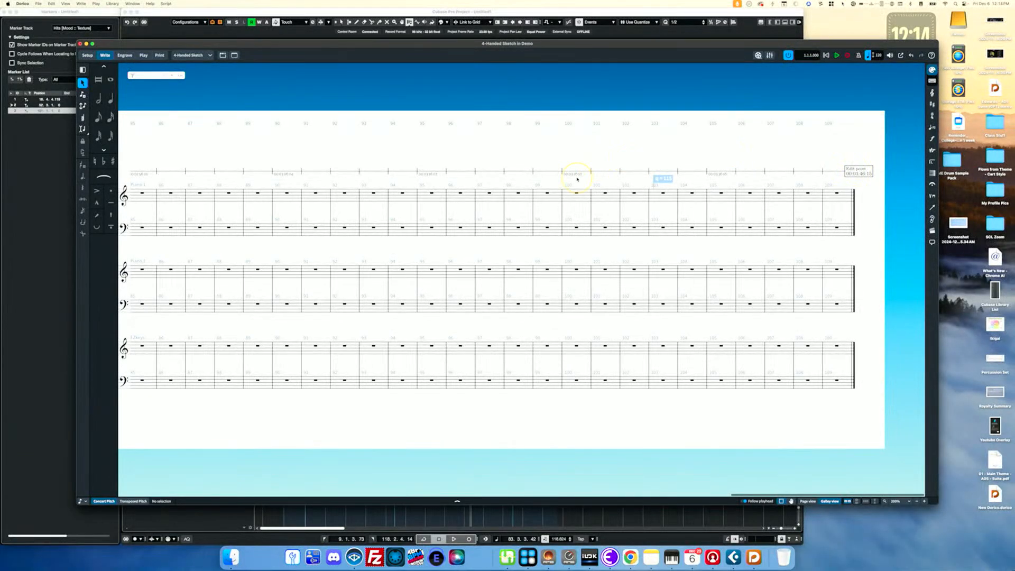
scroll(317, 198, "left", 20)
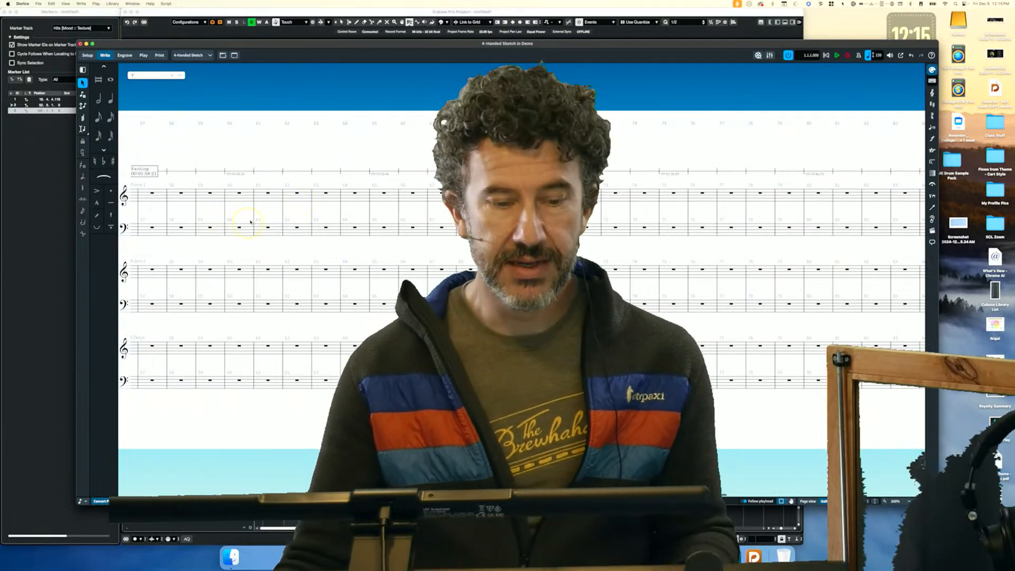
scroll(183, 213, "left", 20)
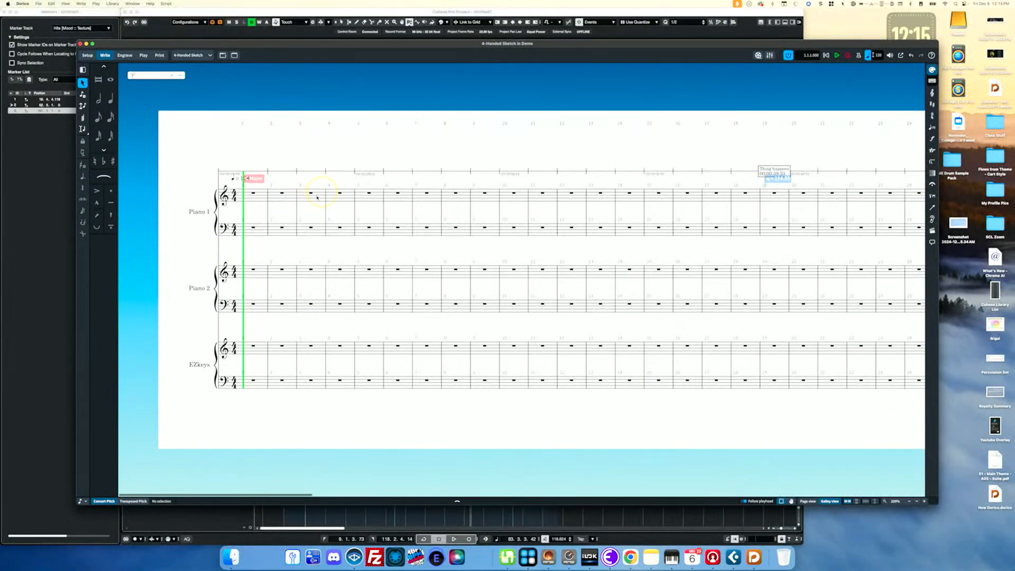
Step: Enter quarter notes C, E, G, E in bar 2 of the EZkeys treble staff
left_click(281, 350)
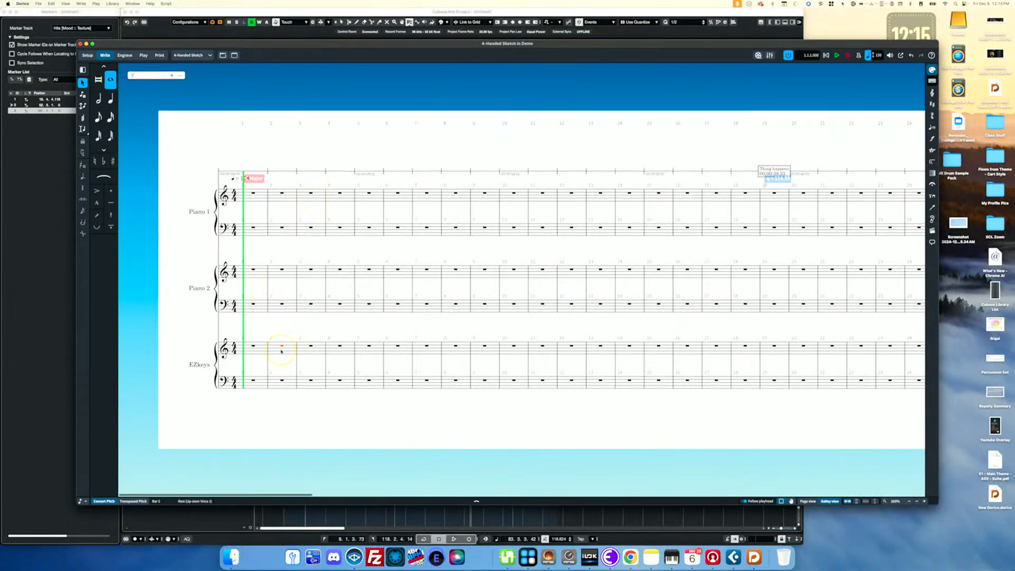
key("shift+n")
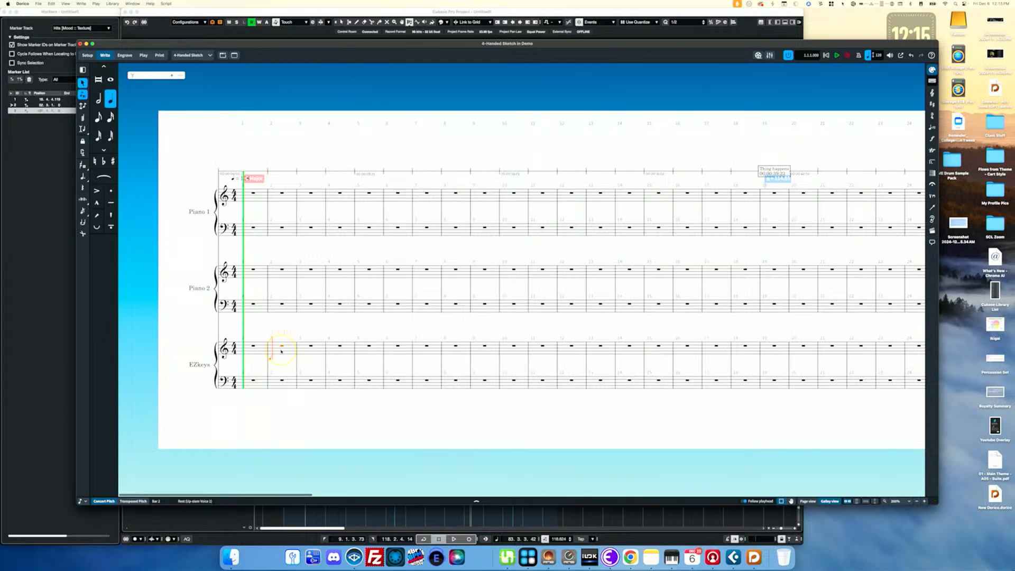
key("c")
key("e")
key("g")
key("e")
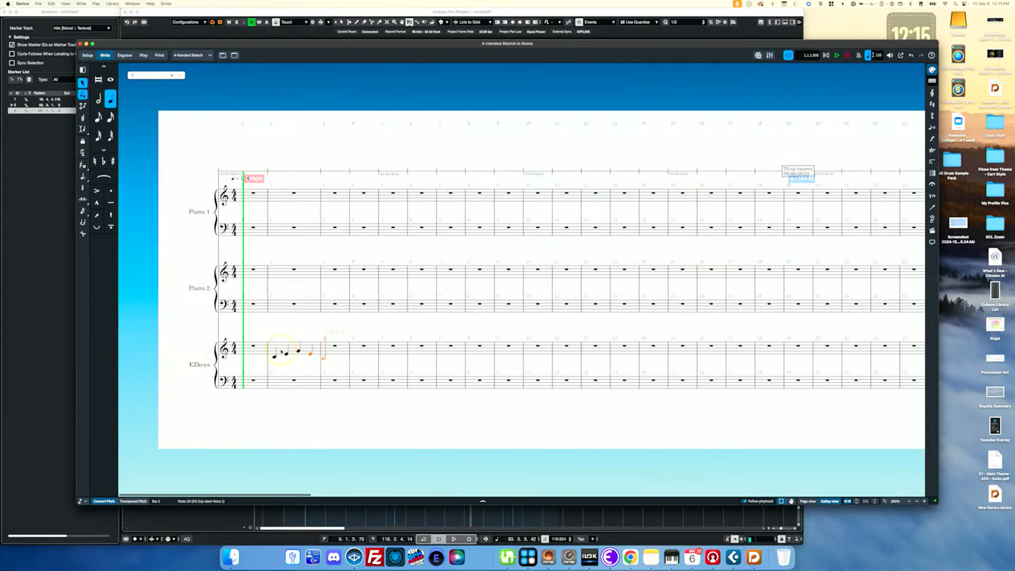
Step: Try quarter notes C, G, B, D in bar 3 and B in bar 4 of the EZkeys treble staff, and undo them
key("c")
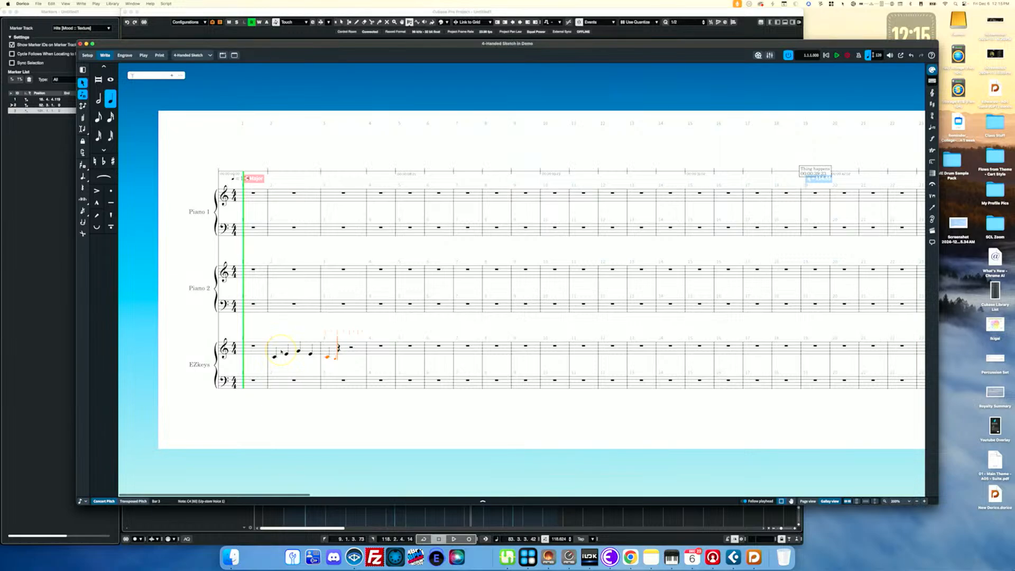
key("g")
key("b")
key("d")
key("b")
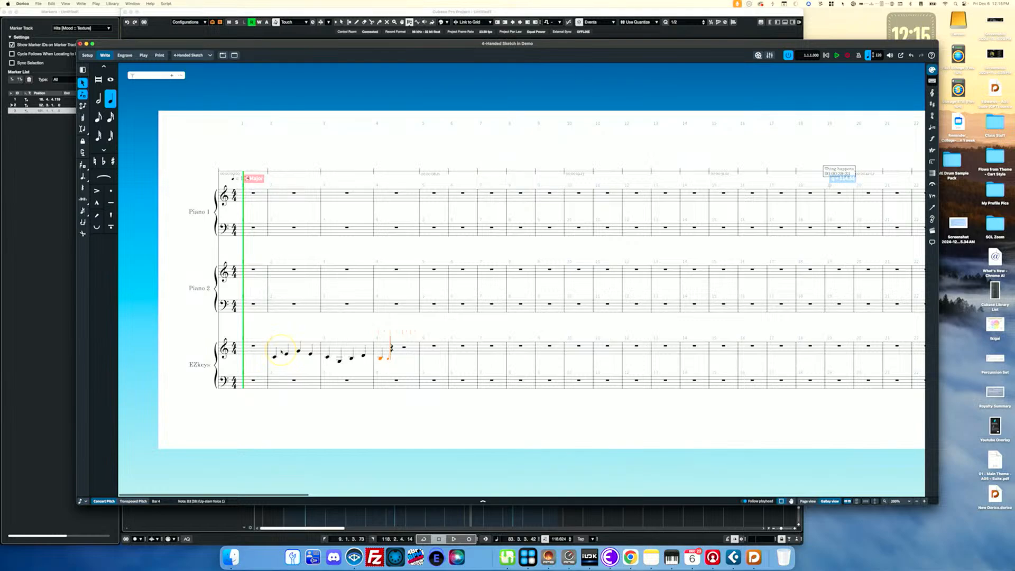
key("super+z")
key("super+z")
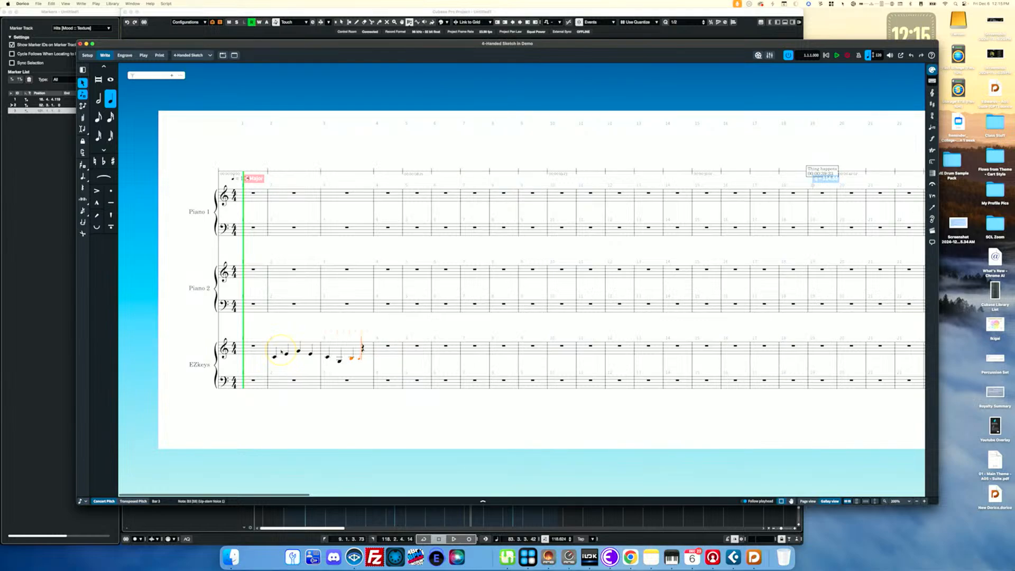
key("super+z")
key("super+z")
key("super+z")
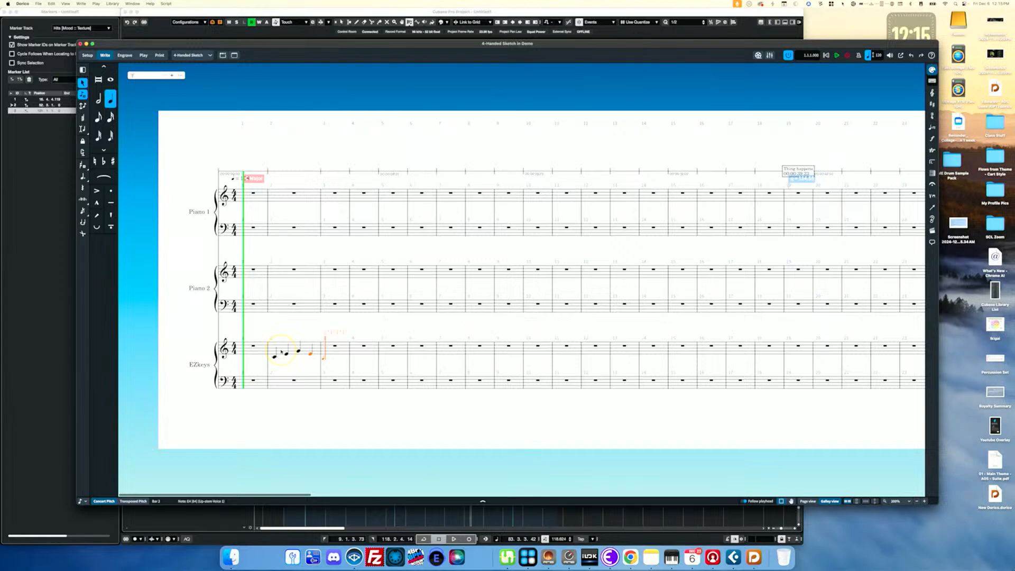
Step: Try quarter notes B, D, G, D in bar 3 and C, F, A, F in bar 4 of the EZkeys treble staff
key("b")
key("d")
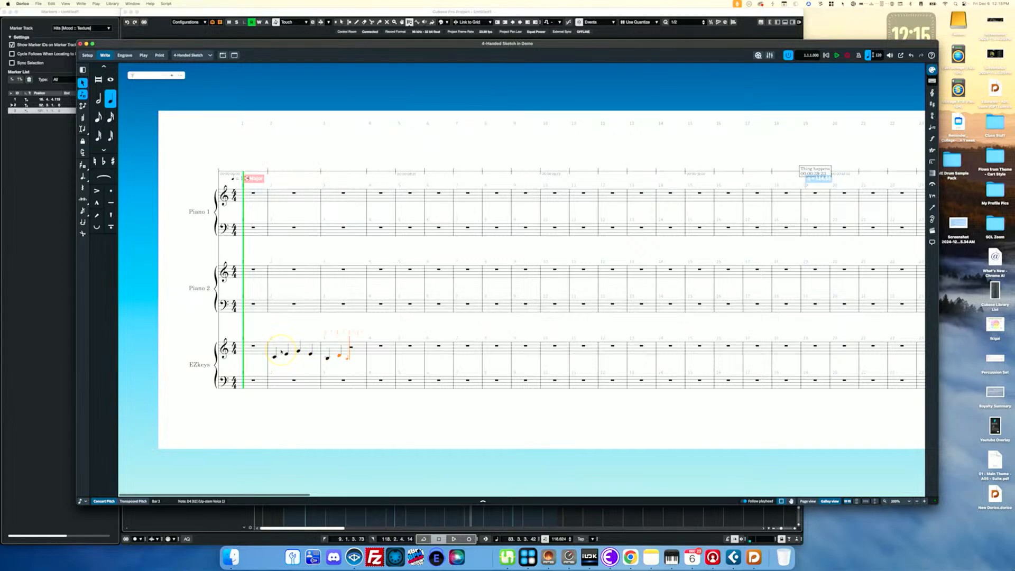
key("g")
key("d")
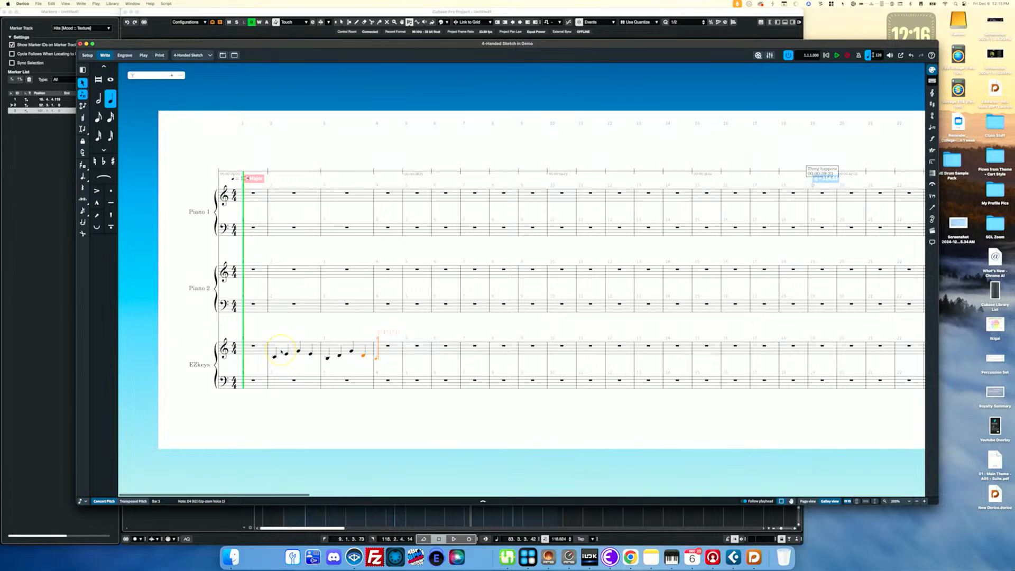
key("c")
key("f")
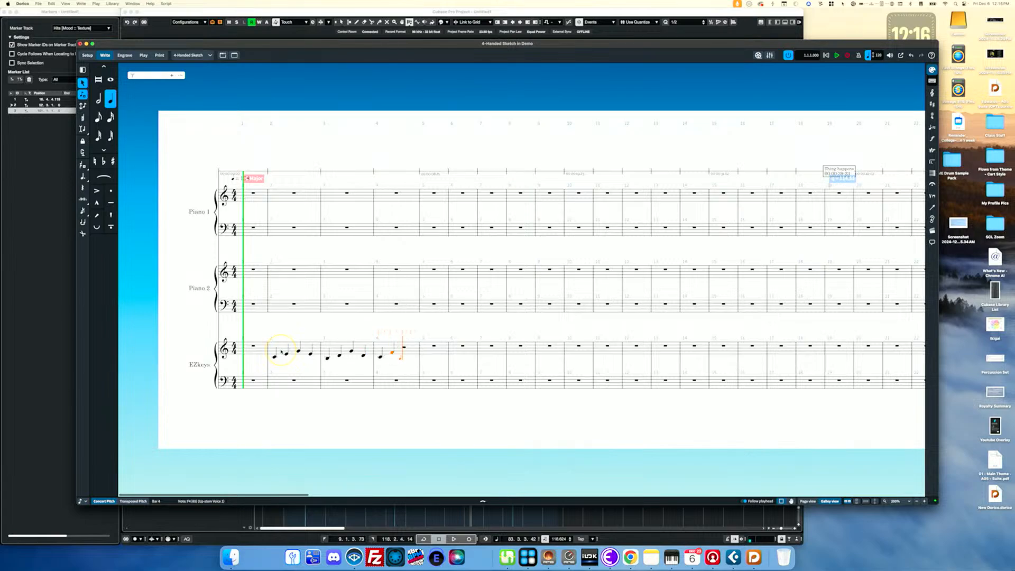
key("a")
key("f")
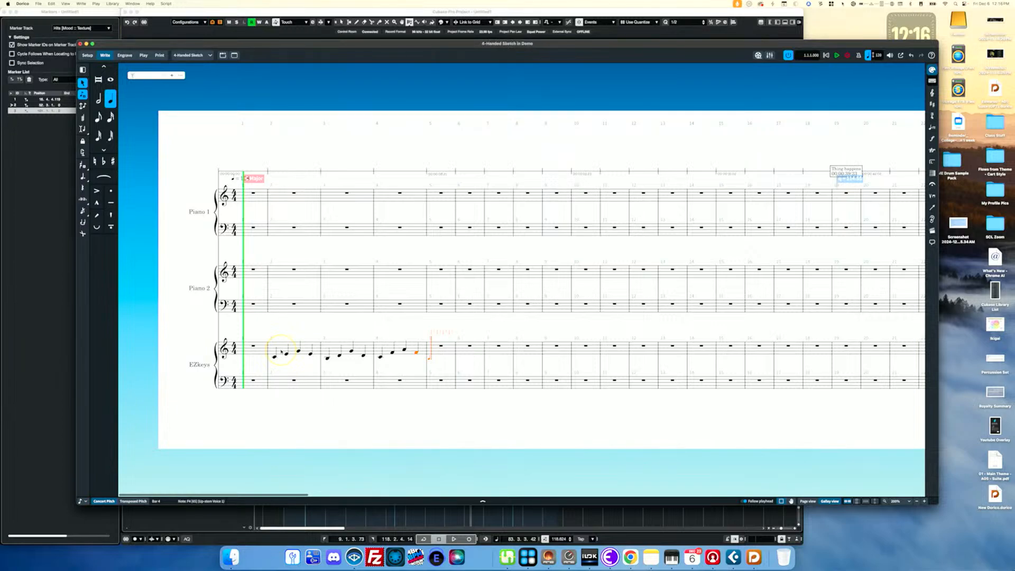
Step: Undo the quarter notes entered in bars 3 and 4 of the EZkeys treble staff
key("super+z")
key("super+z")
key("super+z")
key("super+z")
key("super+z")
key("super+z")
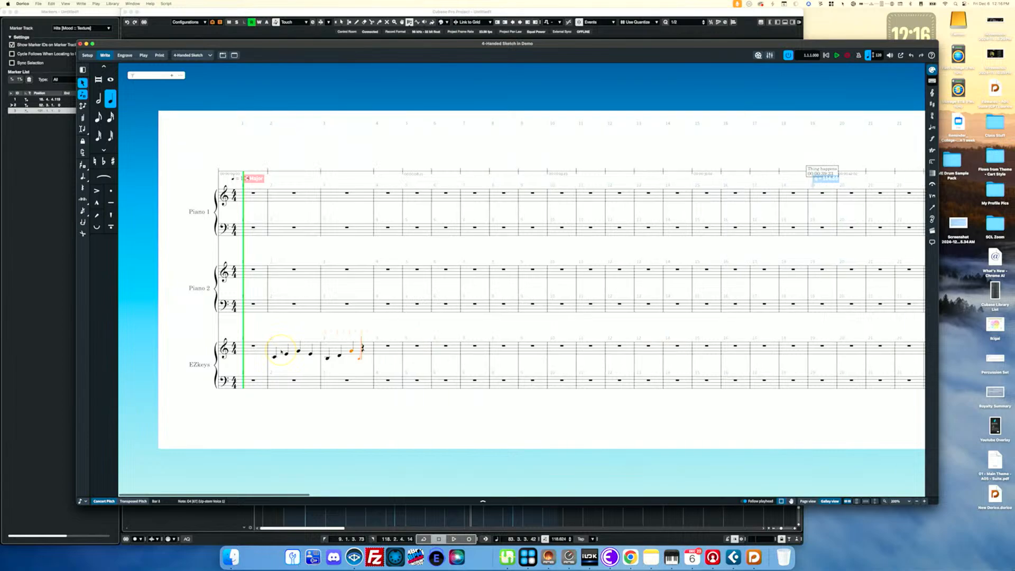
key("super+z")
key("super+z")
key("super+z")
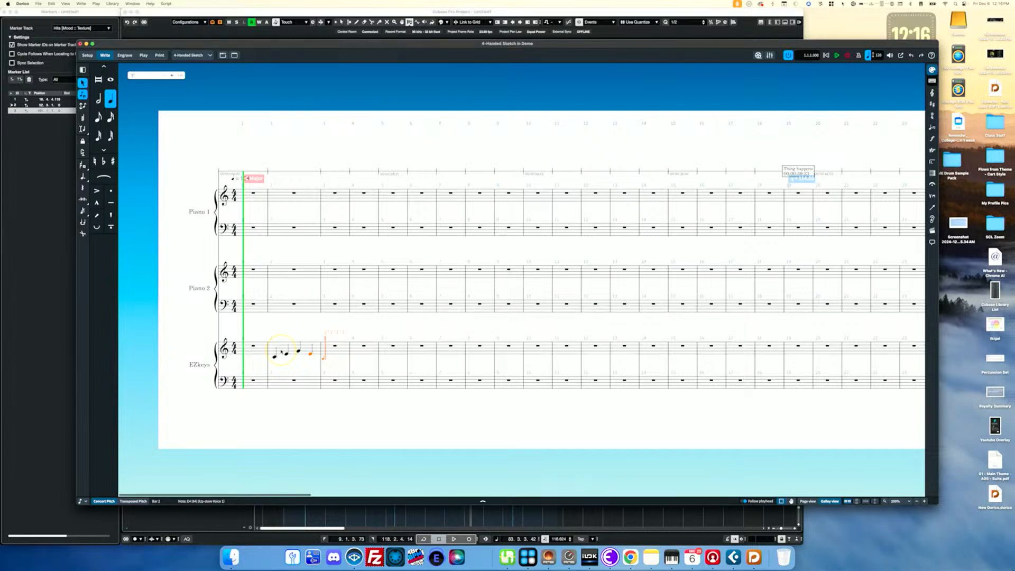
Step: Enter quarter notes B, D, G, D in bar 3 and C, E, A, E in bar 4 of the EZkeys treble staff
key("b")
key("d")
key("f")
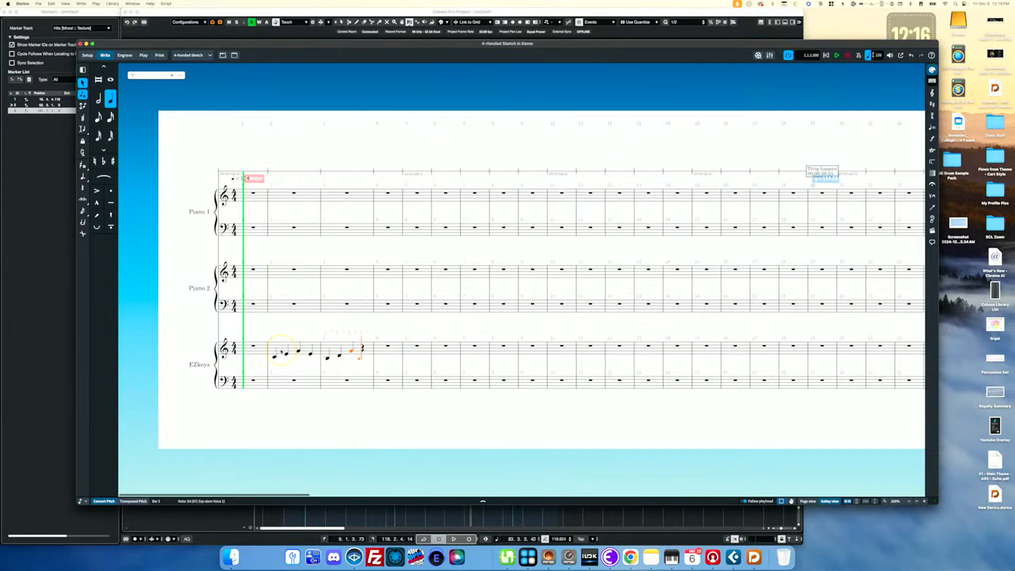
key("d")
key("c")
key("e")
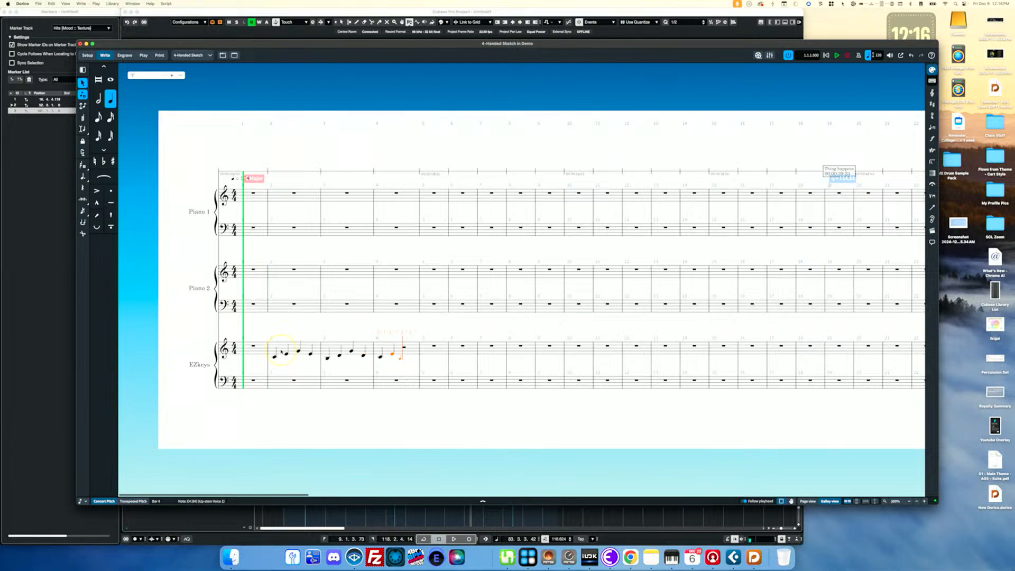
key("g")
key("e")
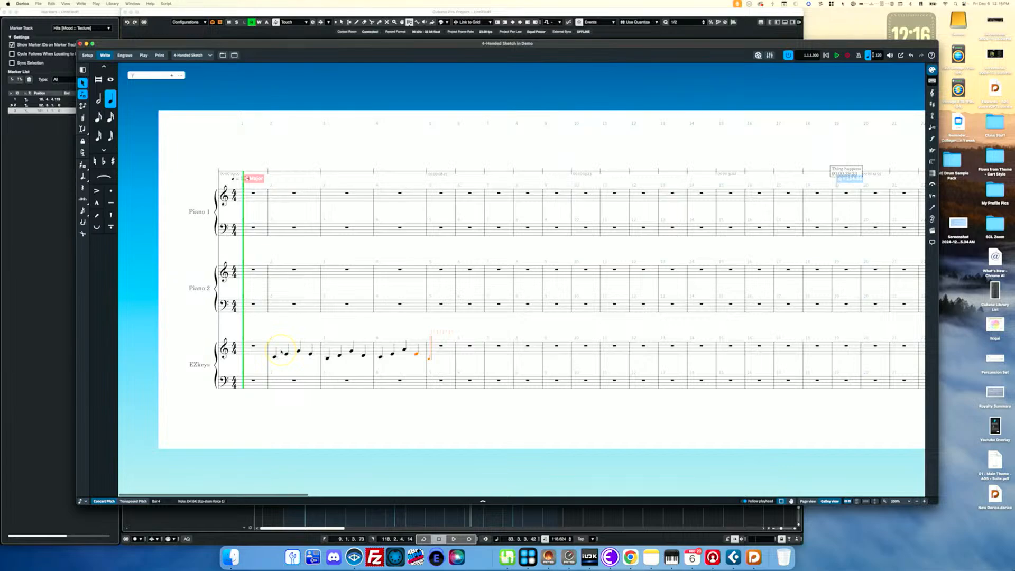
Step: Enter quarter notes C, F, A, F in bar 5 of the EZkeys treble staff and end note input
key("c")
key("e")
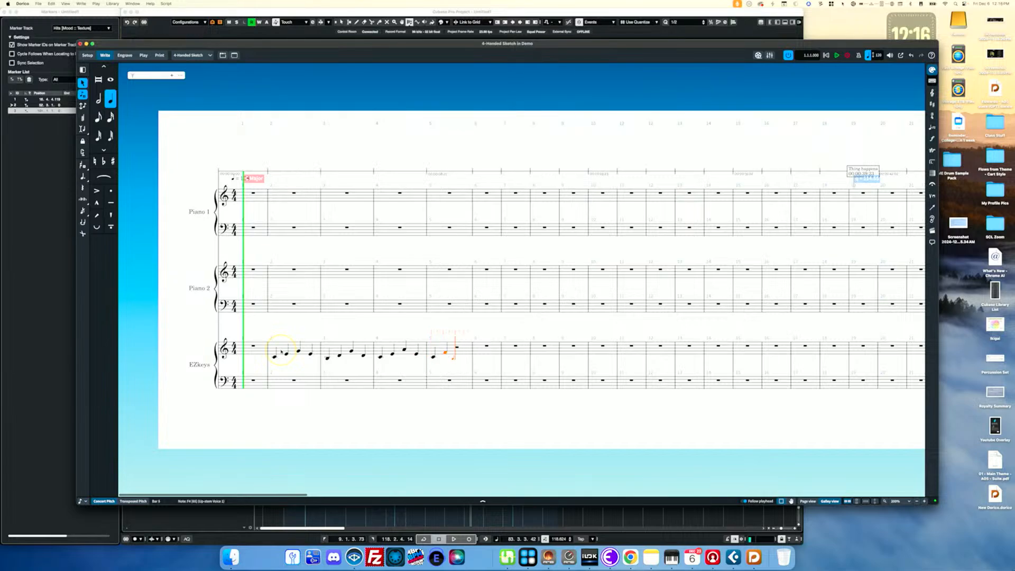
key("g")
key("f")
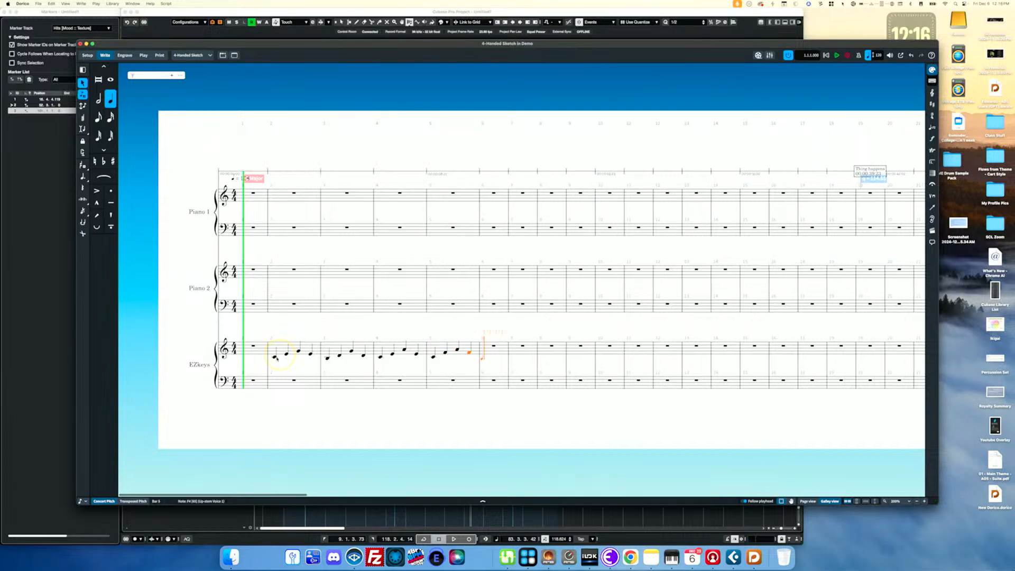
key("Escape")
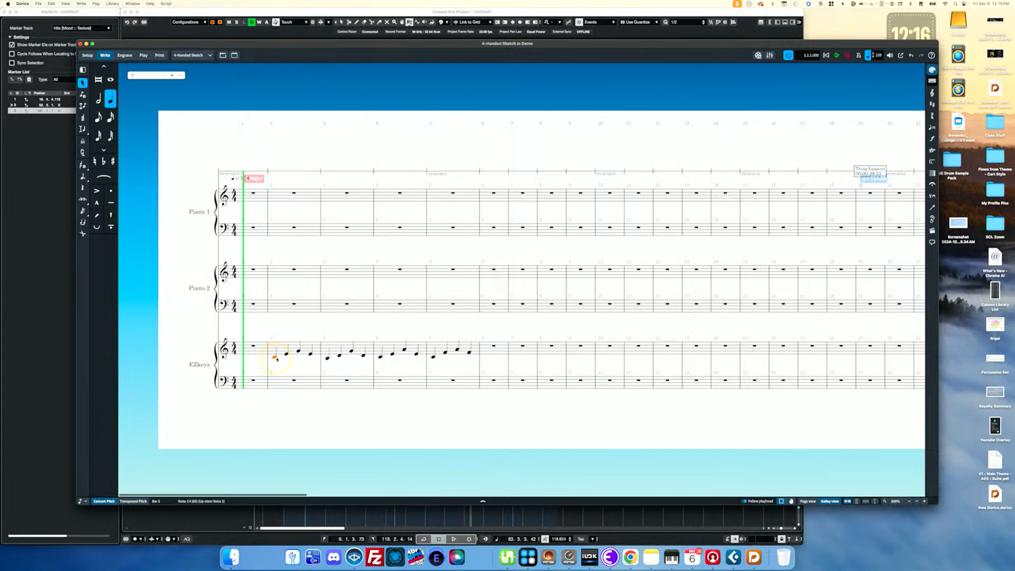
Step: Add chord symbols C, G, Am and F at the starts of bars 2, 3, 4 and 5
key("shift+q")
type("c")
key("Return")
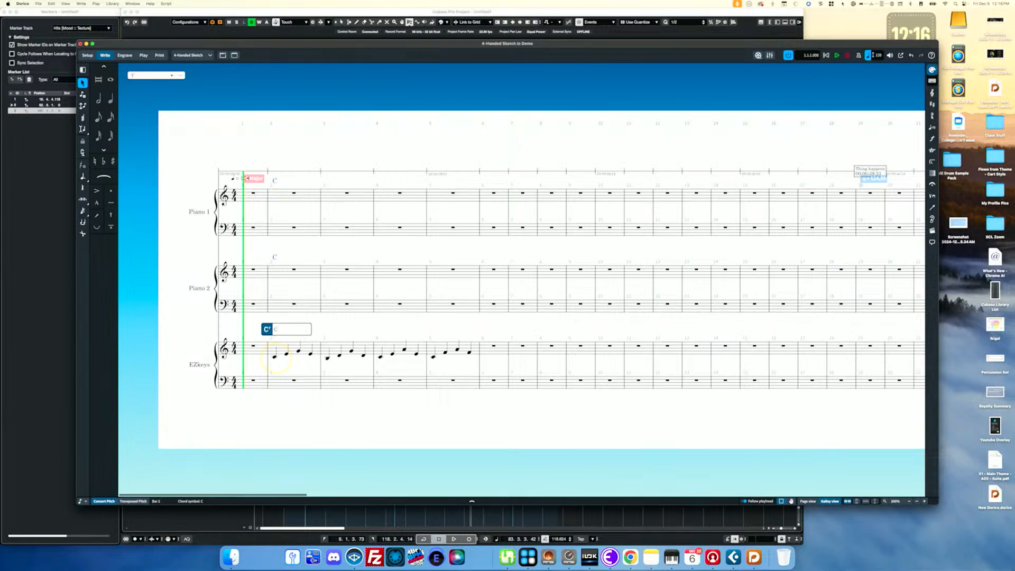
key("space")
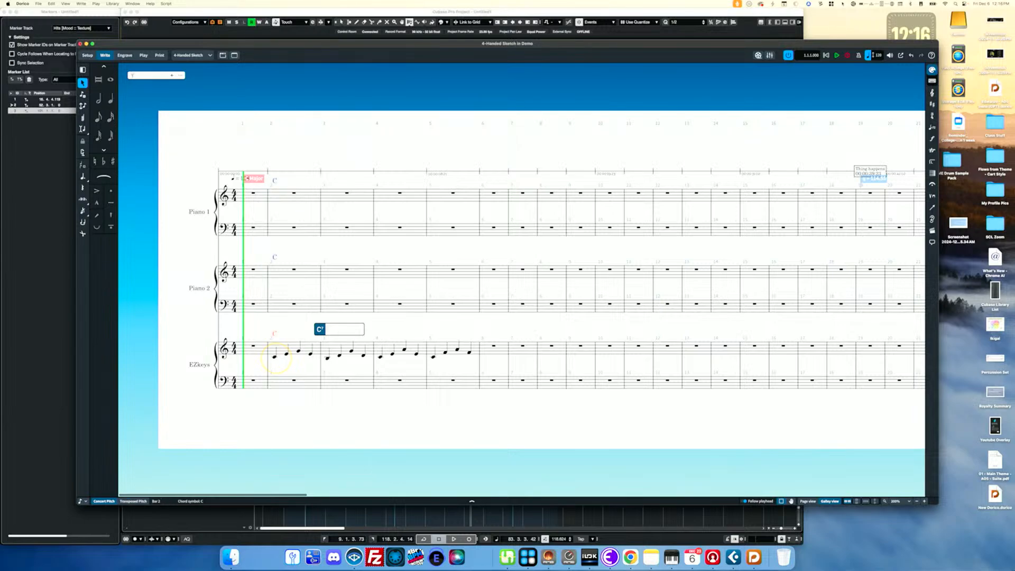
key("space")
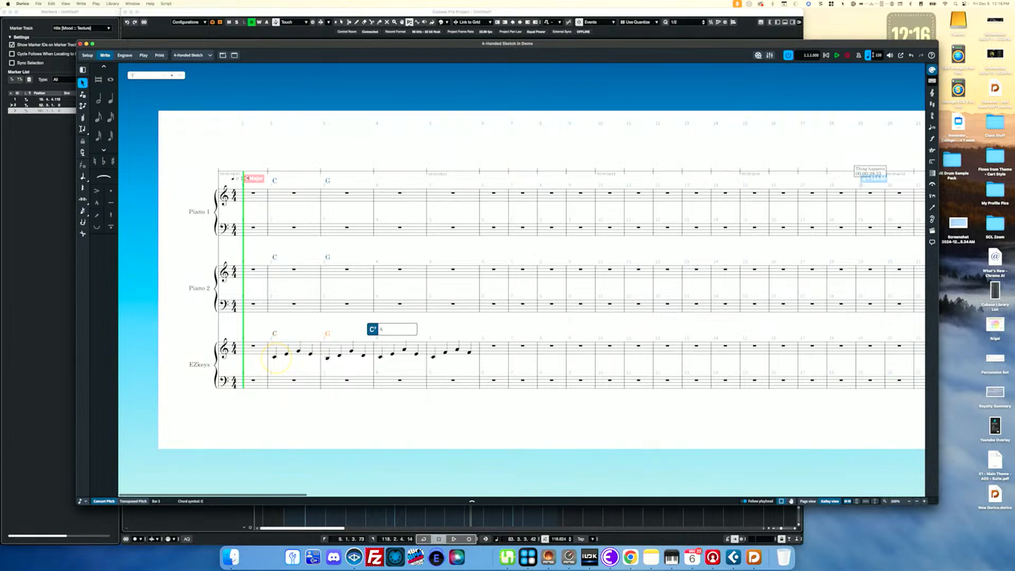
key("space")
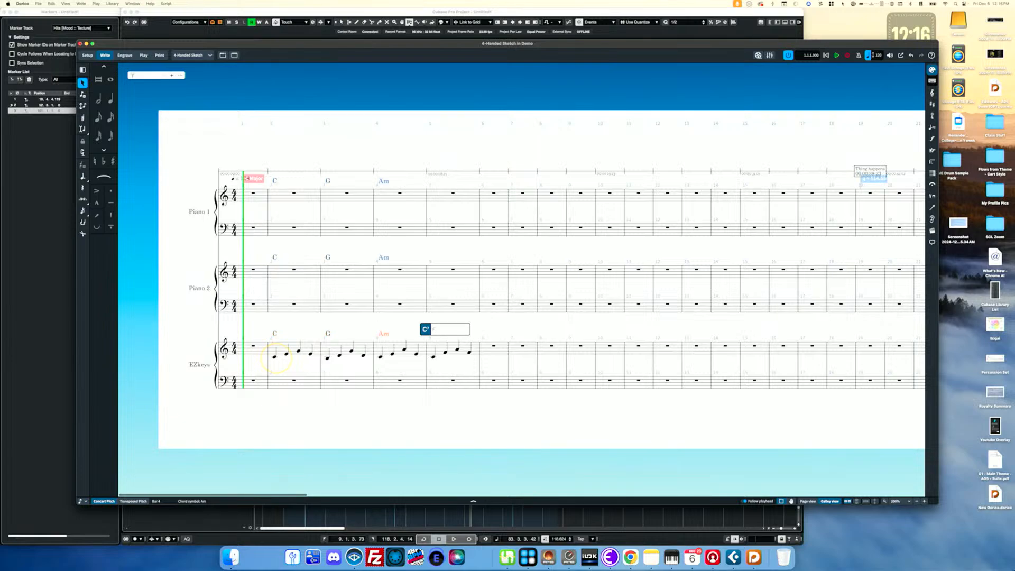
key("Return")
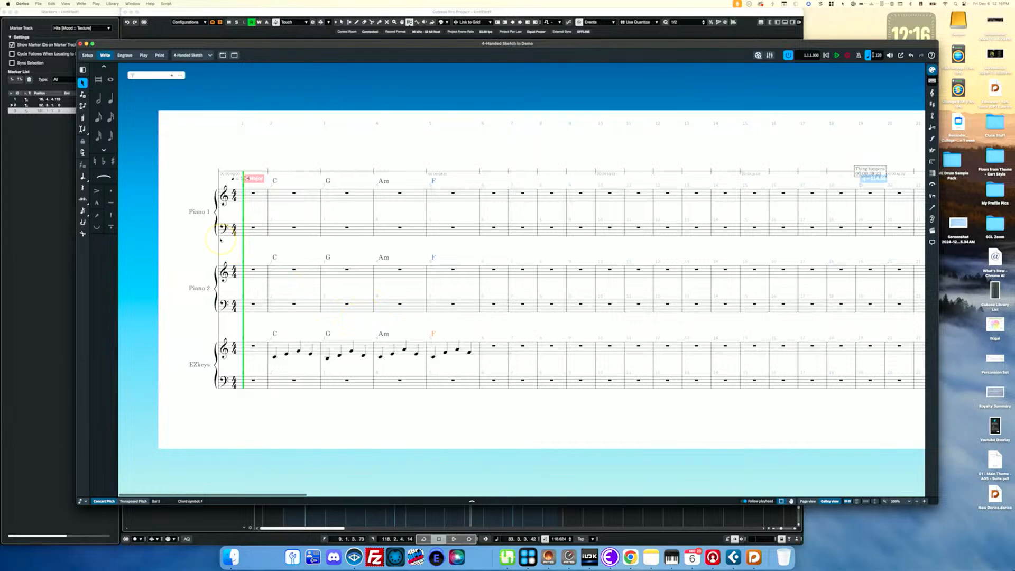
Step: Generate notes from the chord symbols in bars 2 to 5 of the EZkeys bass staff
left_click(294, 380)
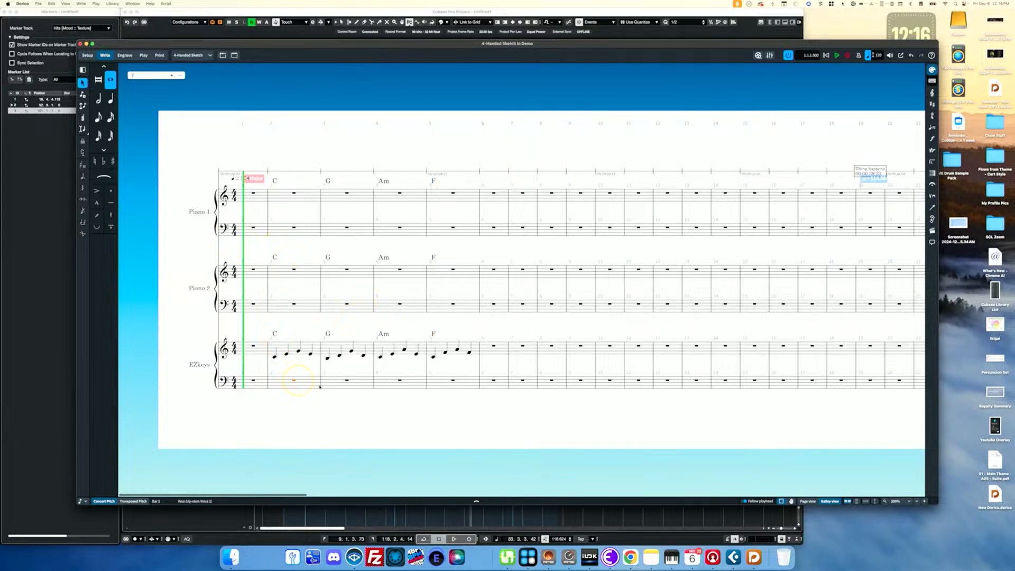
left_click(453, 380, "shift")
right_click(453, 380)
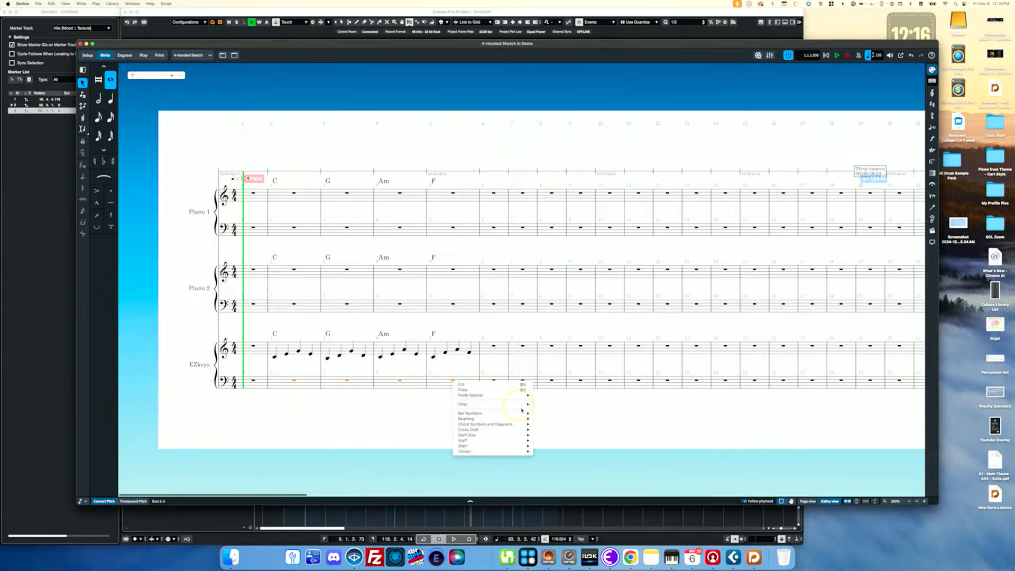
mouse_move(527, 425)
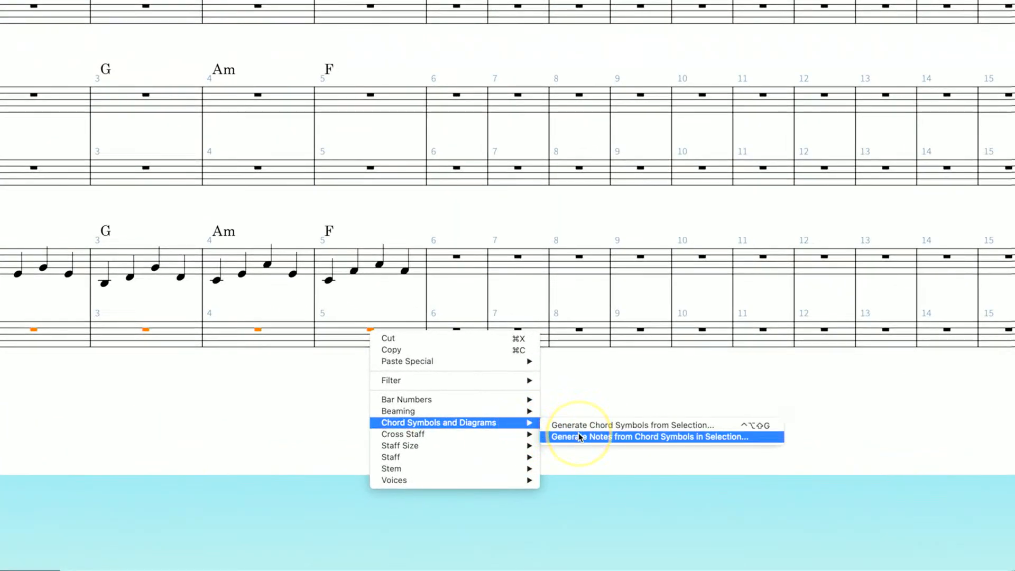
left_click(580, 437)
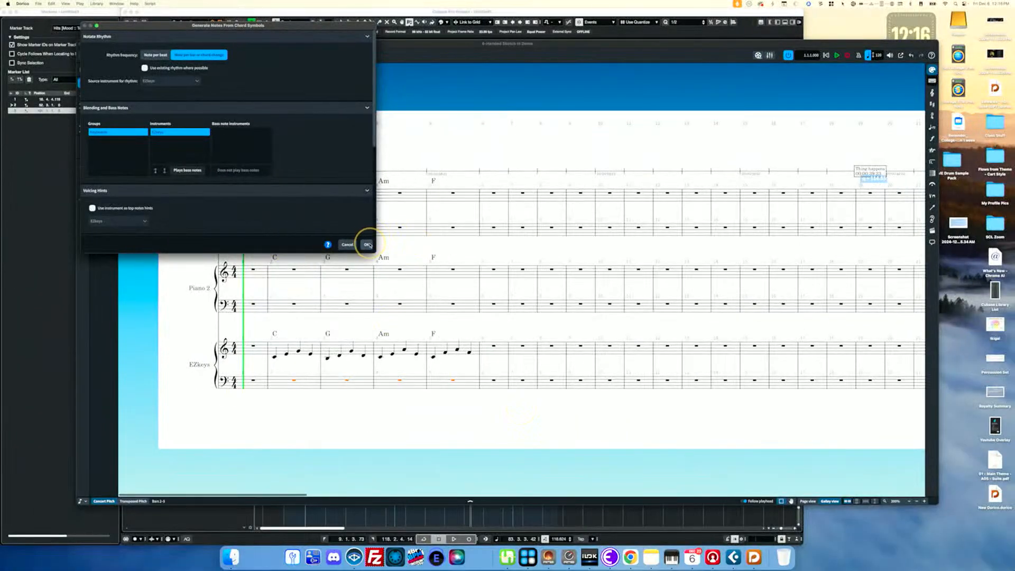
left_click(187, 42)
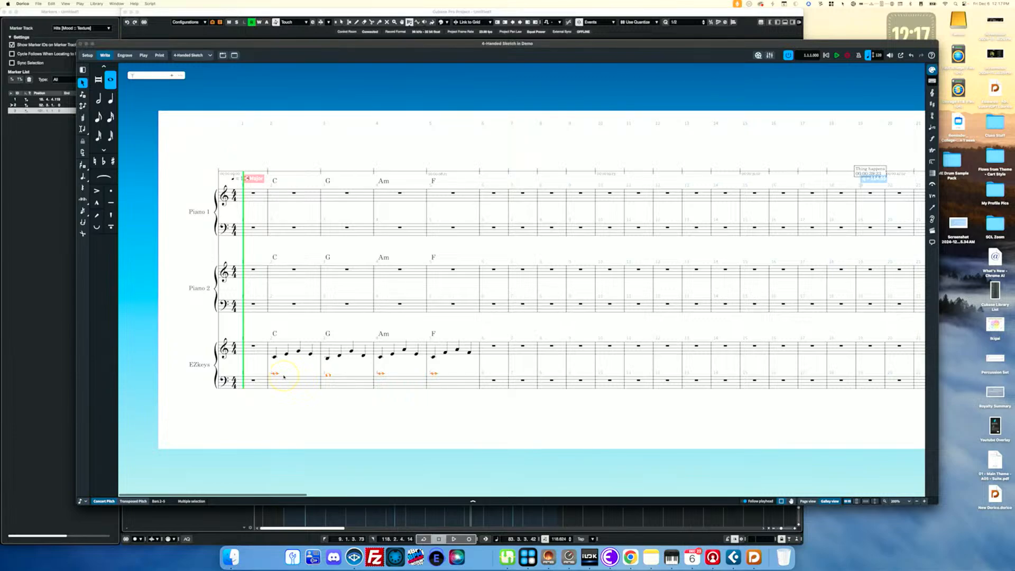
Step: Delete the generated chord notes from bars 2 to 5 of the EZkeys bass staff
left_click(283, 377)
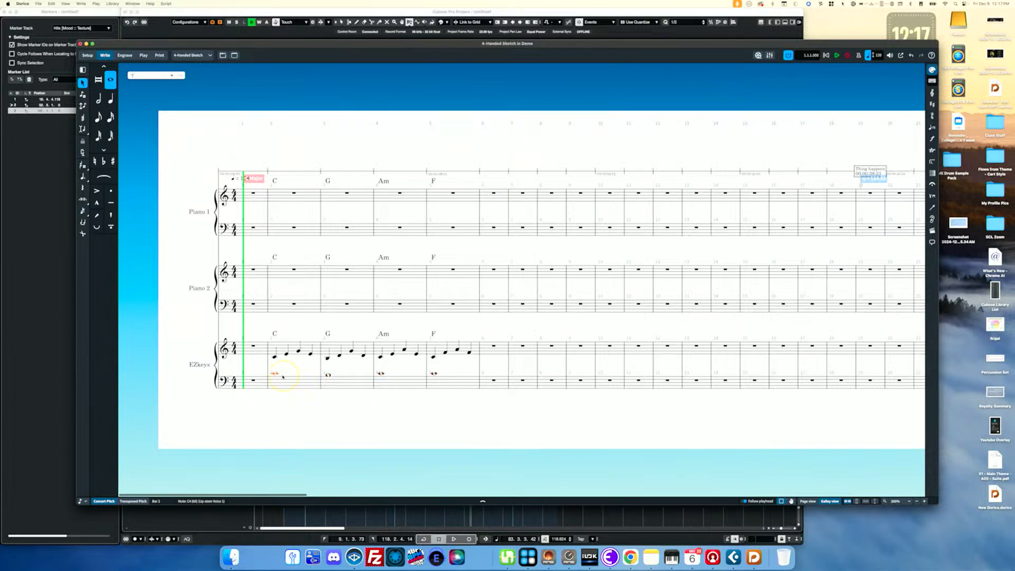
left_click(433, 374, "shift")
key("Delete")
Step: Enter a whole-note C major chord with C, G and E in bar 2 of the EZkeys bass staff using chord input
left_click(286, 394)
double_click(292, 383)
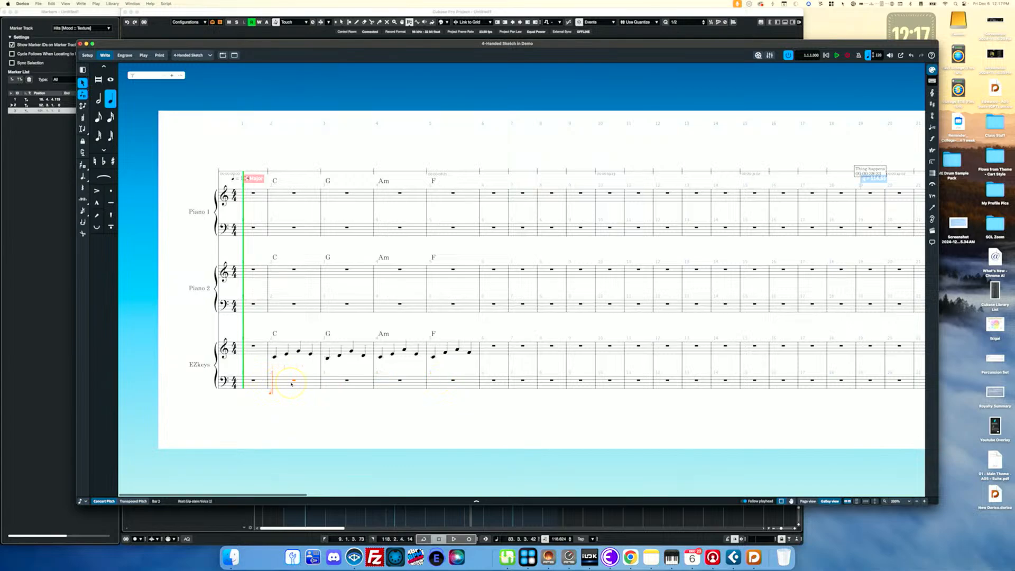
key("o")
key("q")
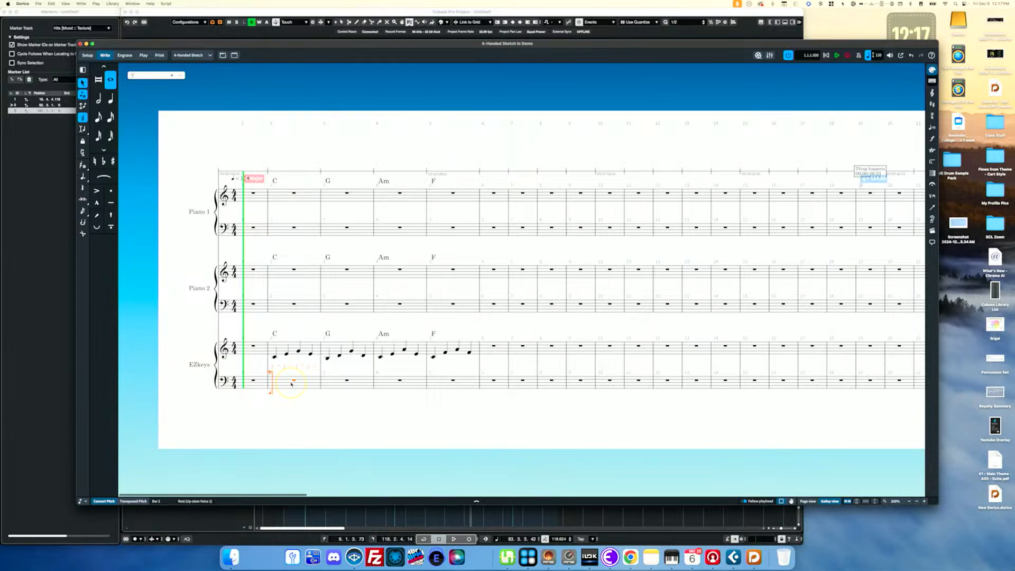
key("c")
key("g")
key("e")
key("Right")
key("g")
key("b")
key("d")
key("super+z")
key("super+z")
key("super+z")
Step: Enter whole-note G, A minor and F chords in bars 3, 4 and 5 of the EZkeys bass staff and play the passage back
key("b")
key("d")
key("g")
key("space")
key("e")
key("a")
key("space")
key("a")
key("Escape")
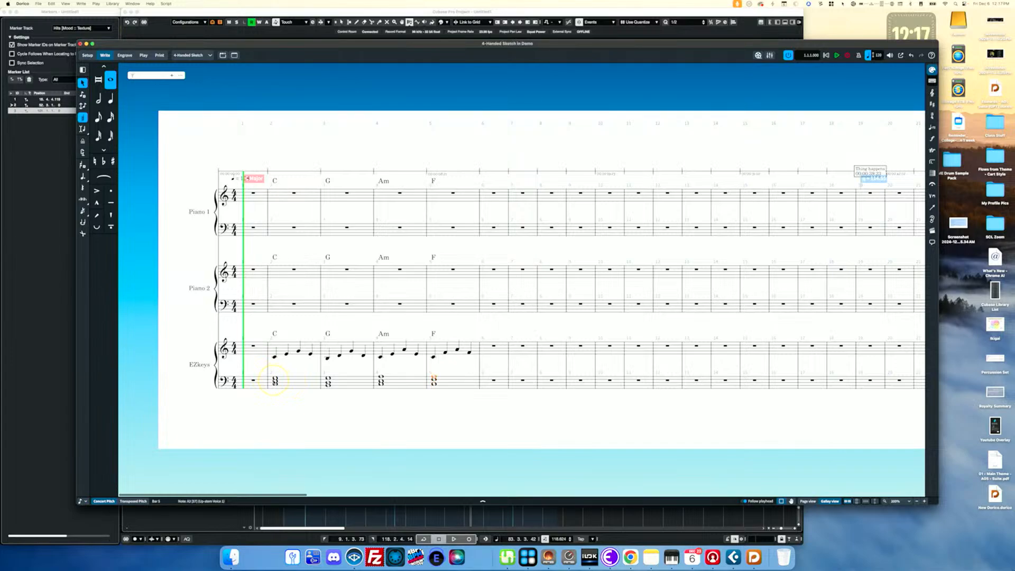
key("space")
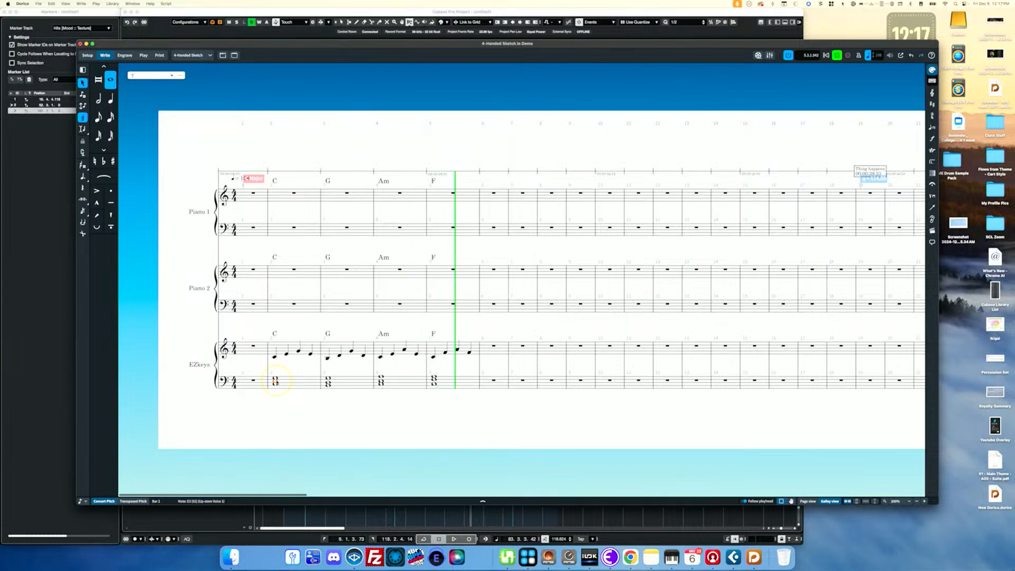
key("space")
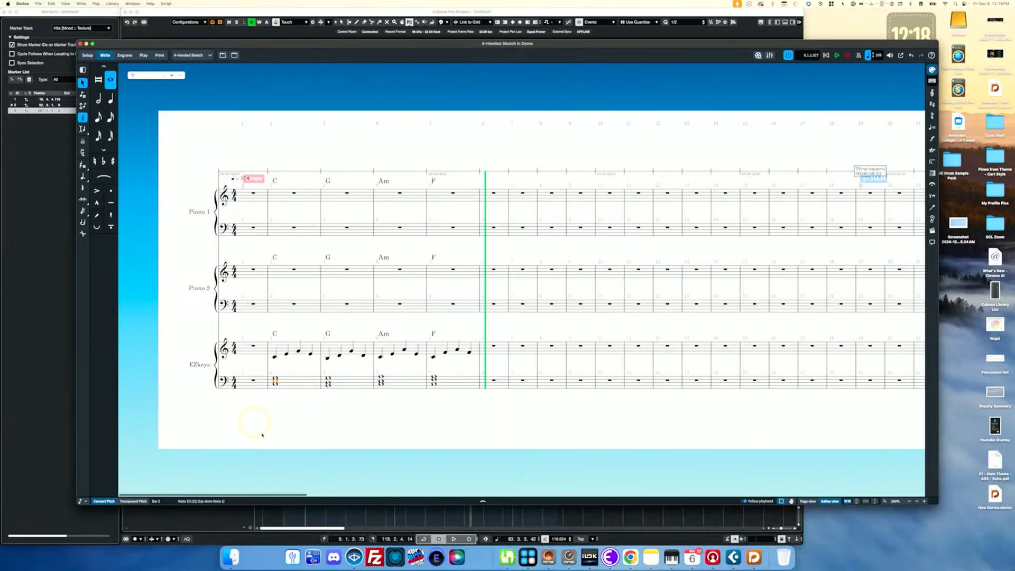
Step: Detach the video from the 4-Handed Sketch flow in Setup mode
left_click(321, 503)
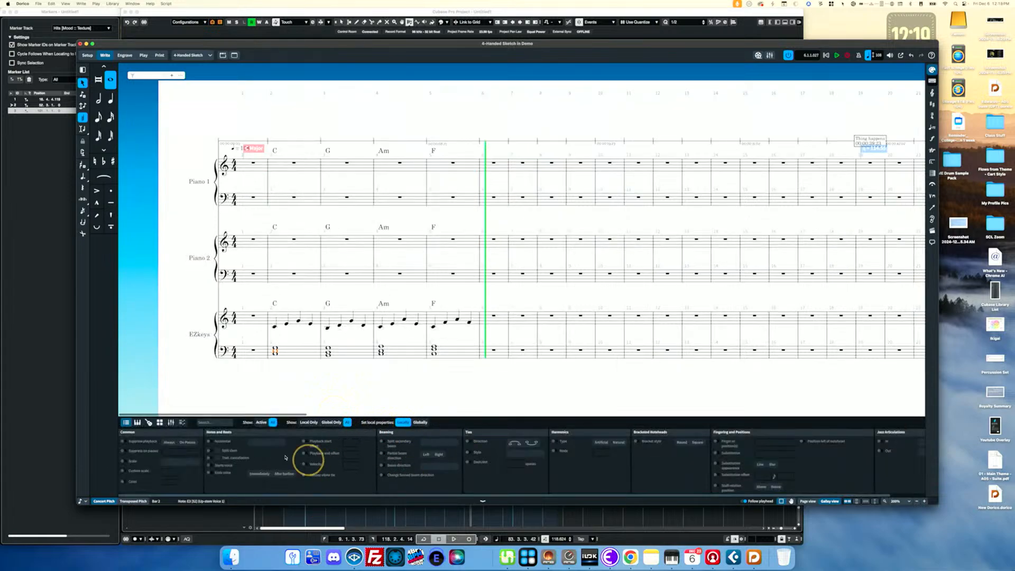
left_click(88, 55)
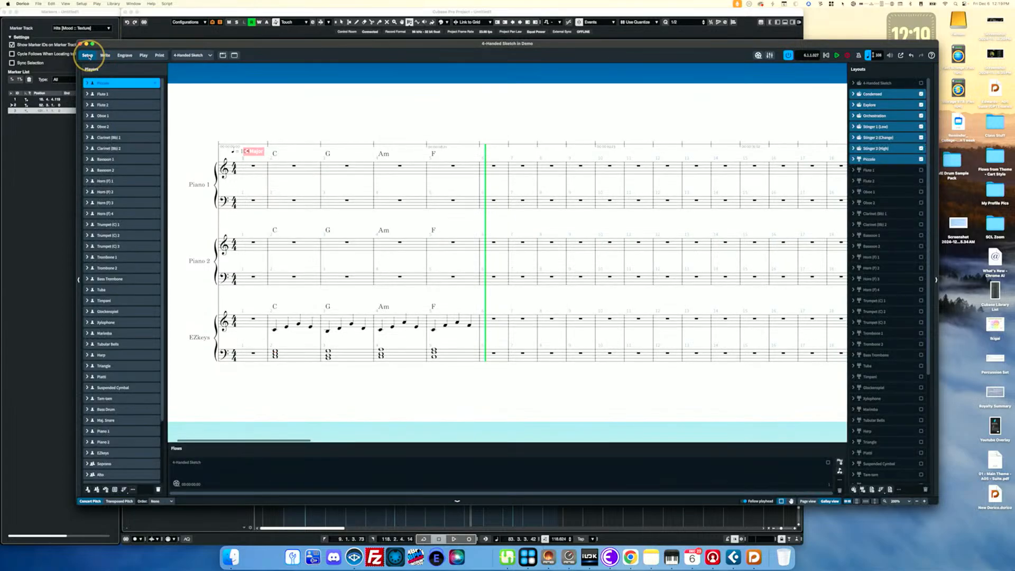
left_click(249, 474)
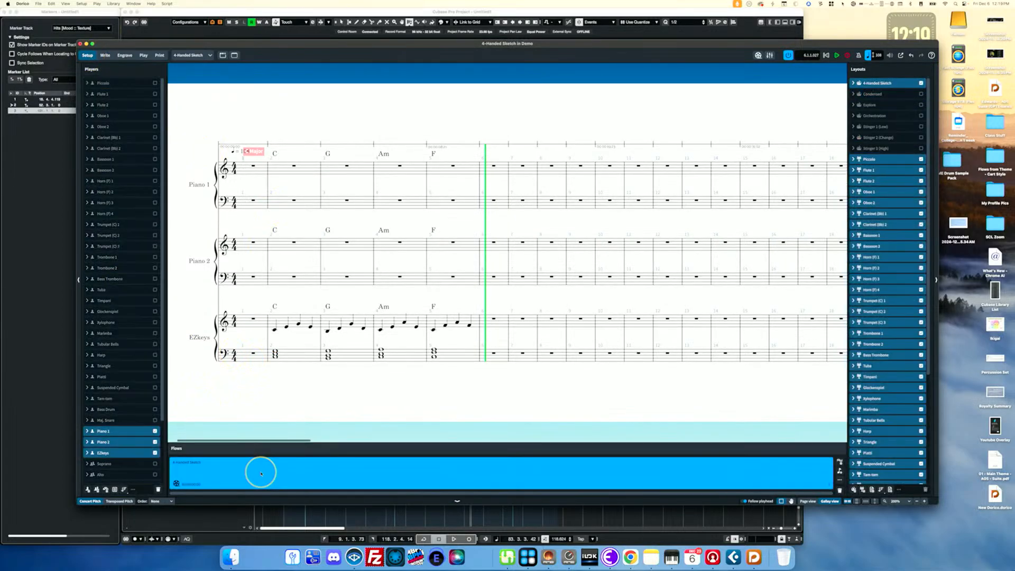
right_click(227, 475)
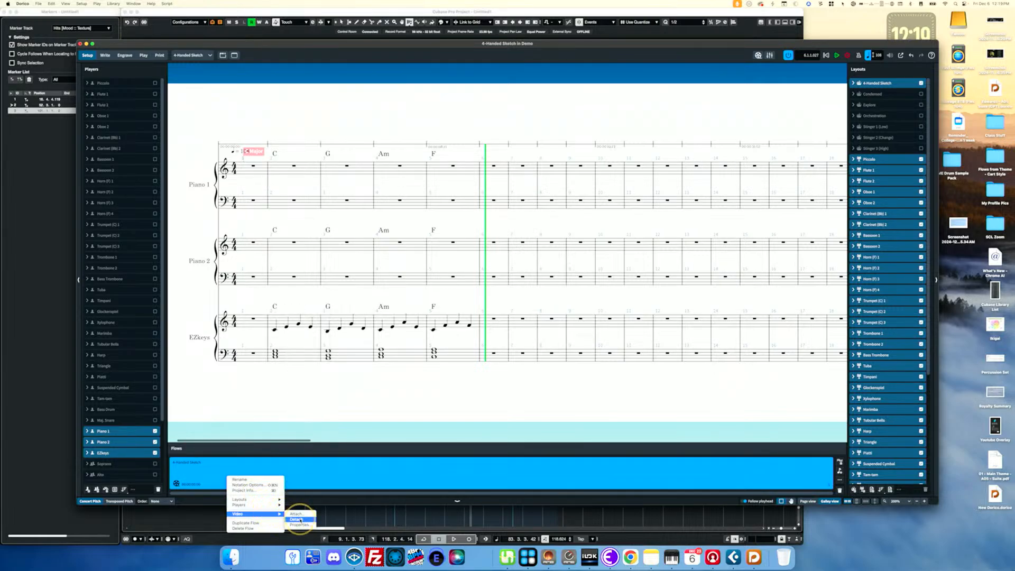
left_click(300, 521)
Step: Duplicate the 4-Handed Sketch flow and name the copy Orchestration
right_click(403, 475)
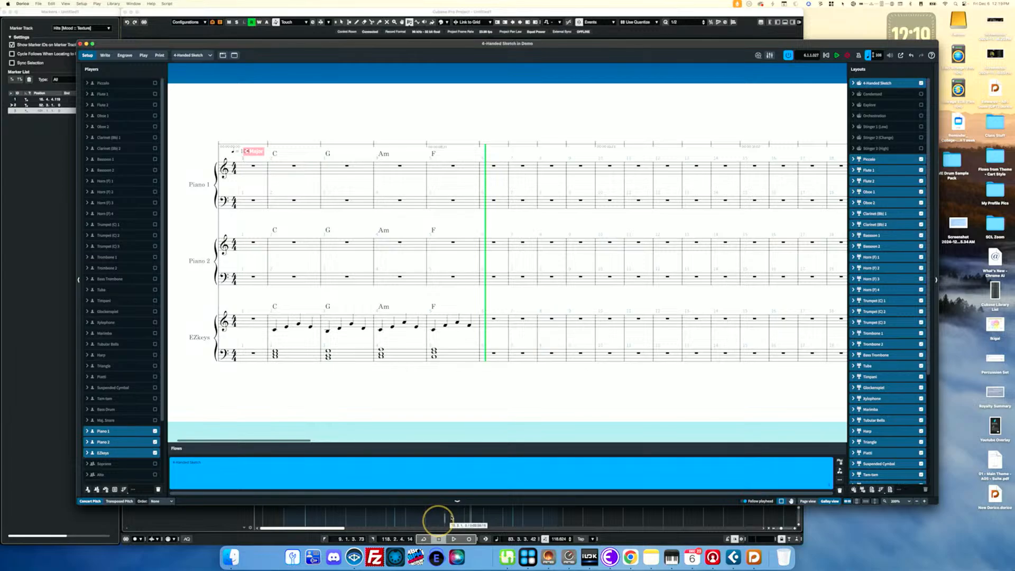
left_click(423, 521)
type("Or")
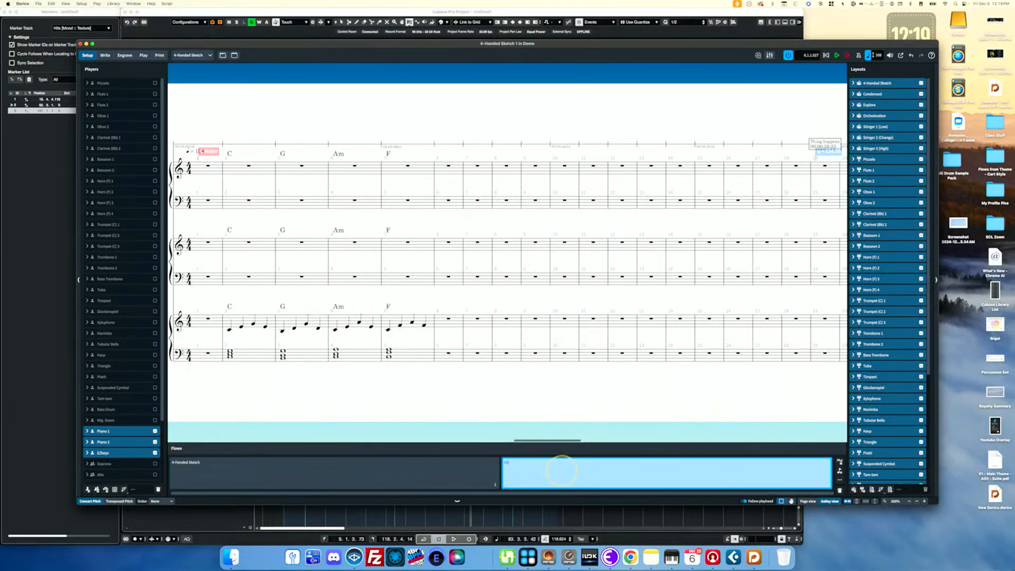
type("chestration")
key("Return")
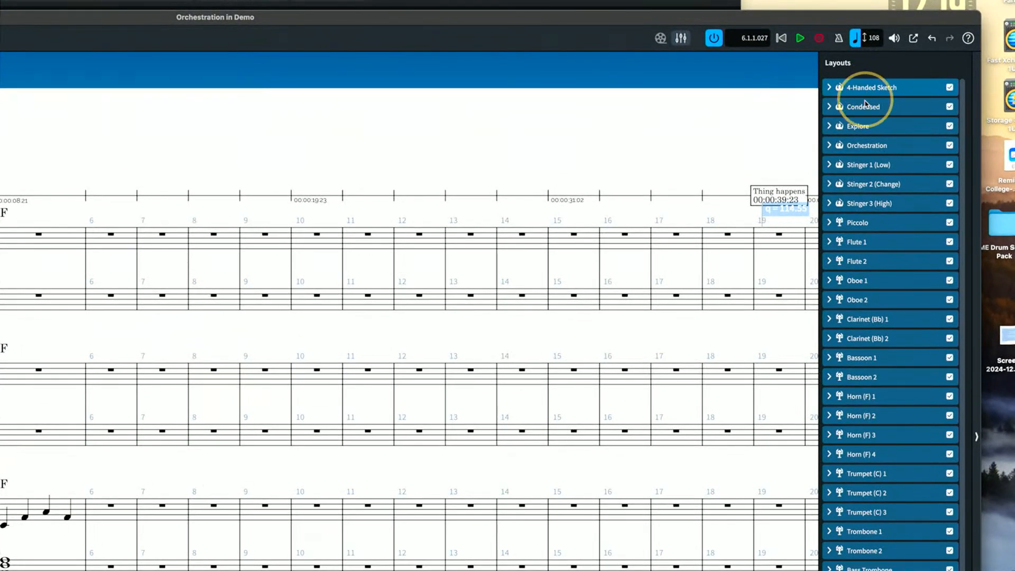
Step: Move the Orchestration layout directly below 4-Handed Sketch and exclude the Orchestration flow from the 4-Handed Sketch layout
double_click(864, 106)
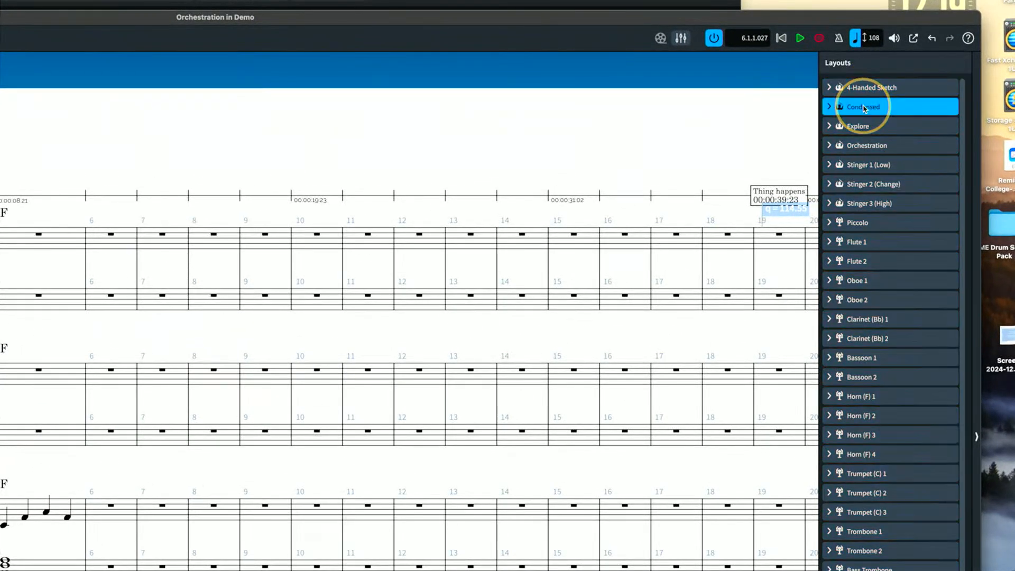
left_click(862, 129)
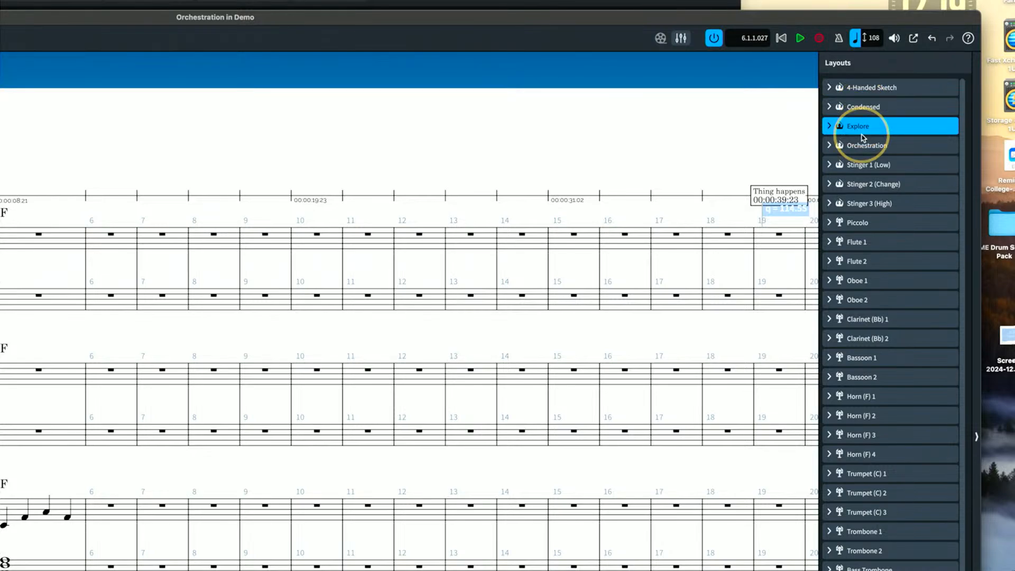
left_click(871, 146)
left_click_drag(874, 144, 874, 99)
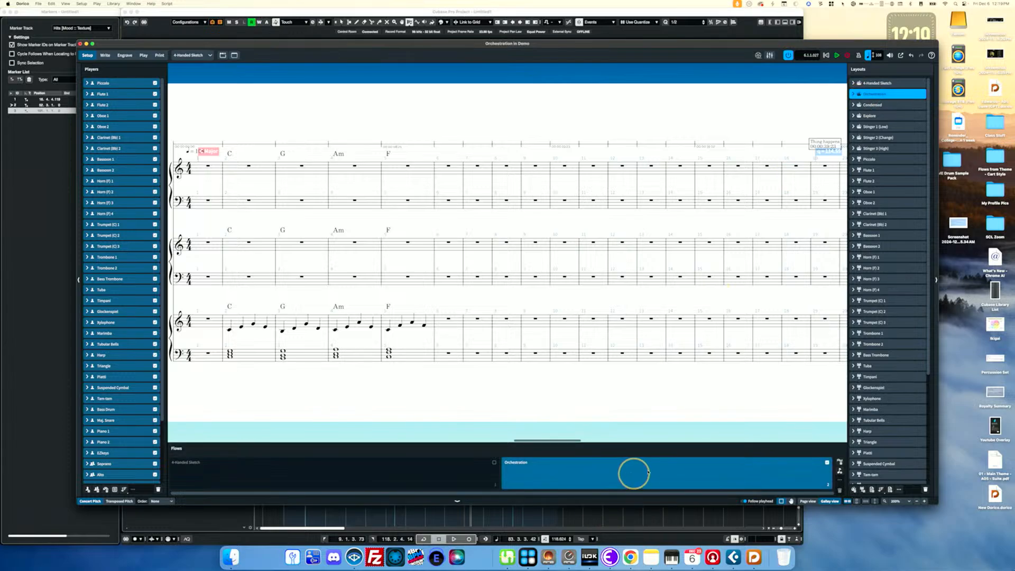
left_click(876, 83)
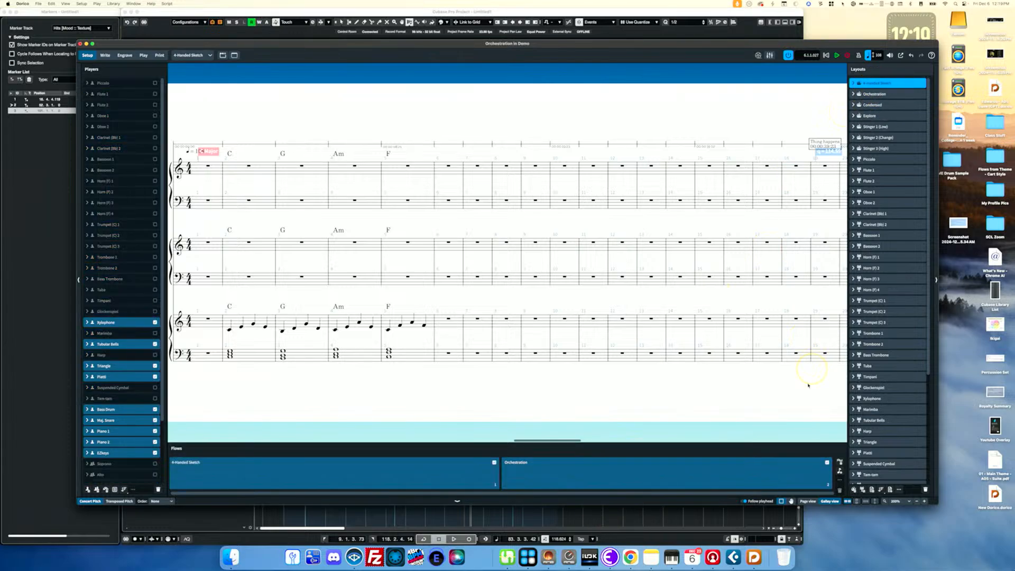
left_click(827, 463)
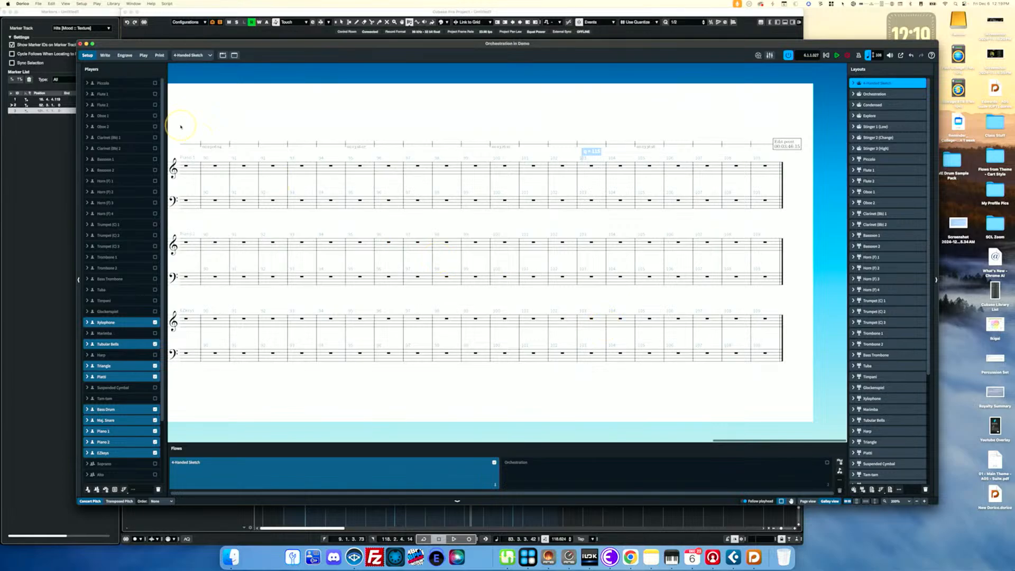
Step: Return to Write mode, maximize the window and show the Orchestration layout in galley view
left_click(105, 55)
double_click(159, 43)
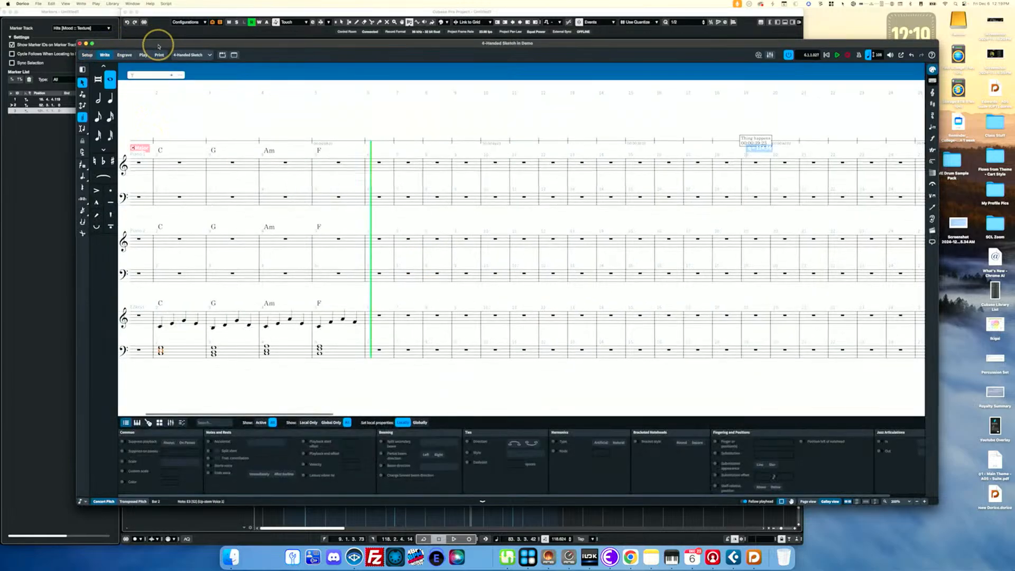
left_click(134, 23)
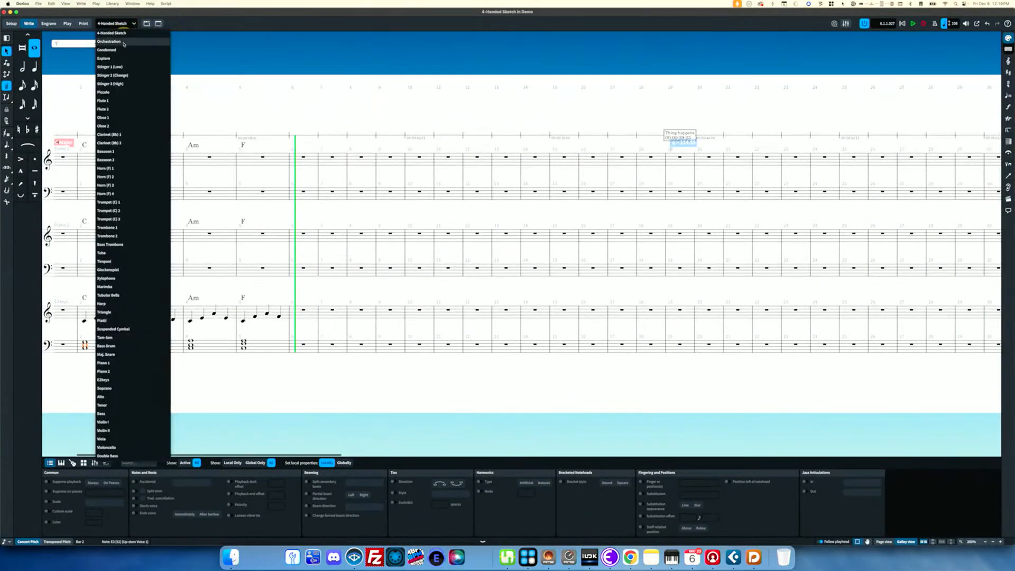
left_click(125, 38)
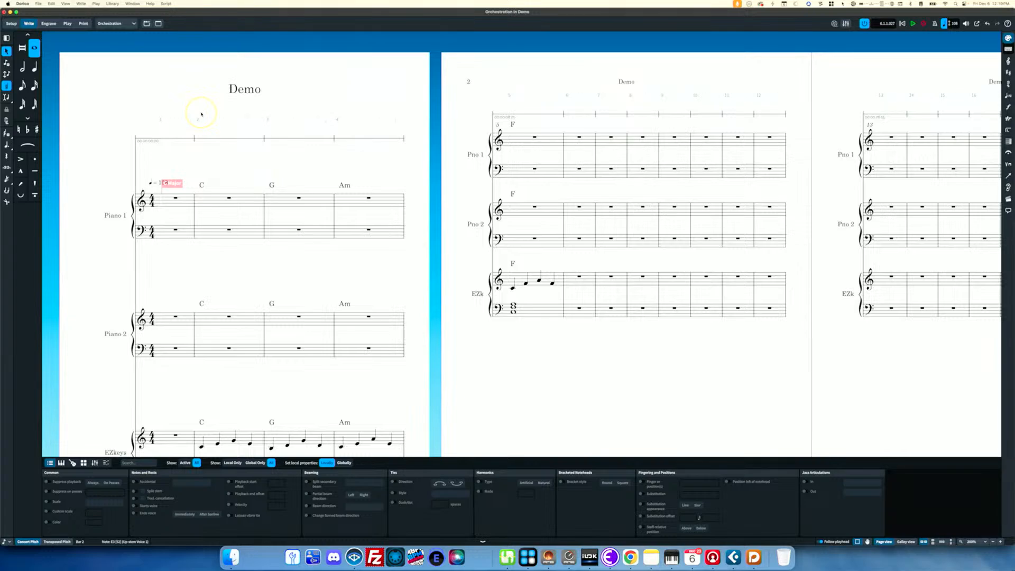
key("super+alt+2")
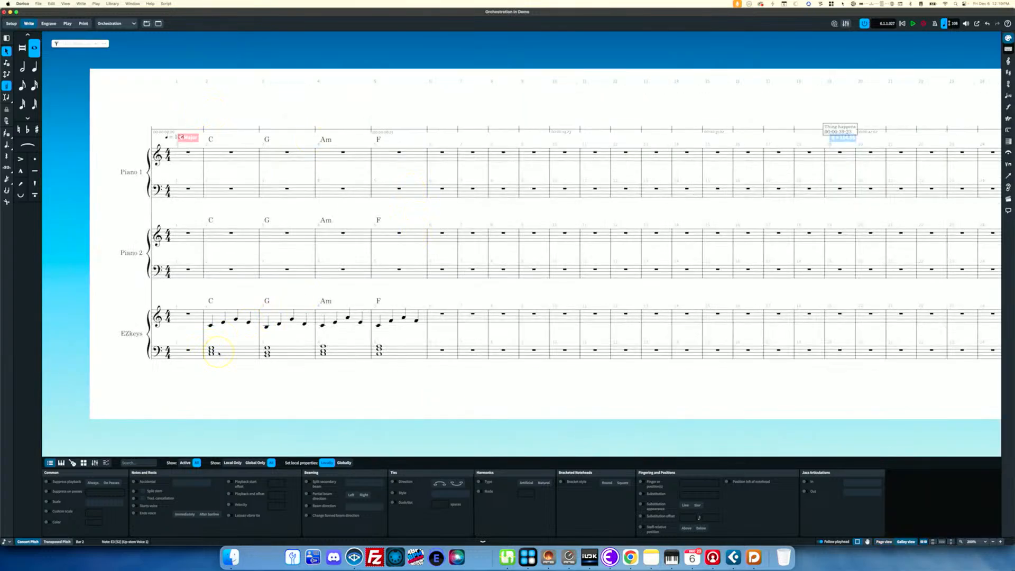
Step: Add the Violin I, Violin II, Viola and Violoncello players to the Orchestration flow
left_click(11, 23)
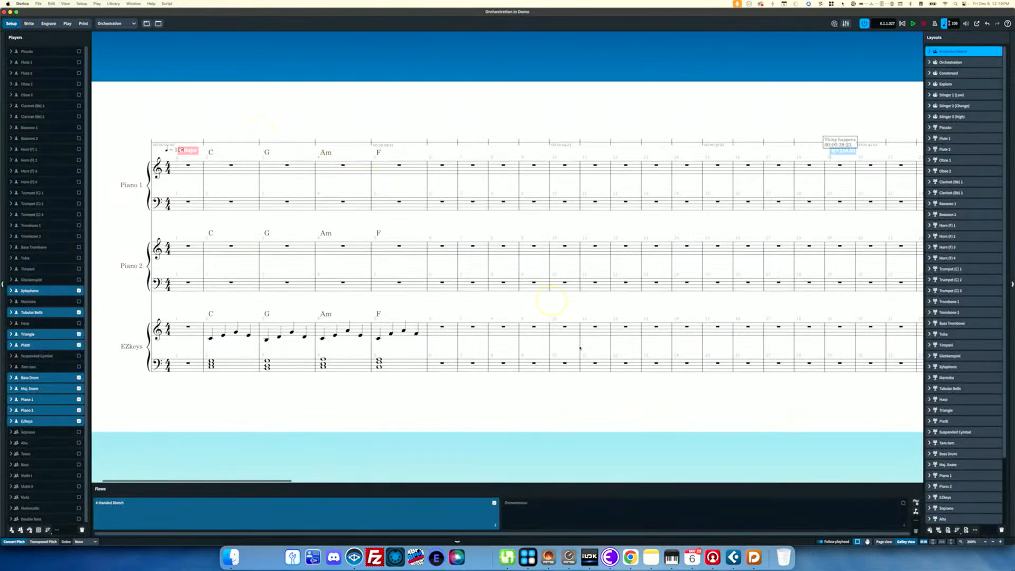
left_click(591, 502)
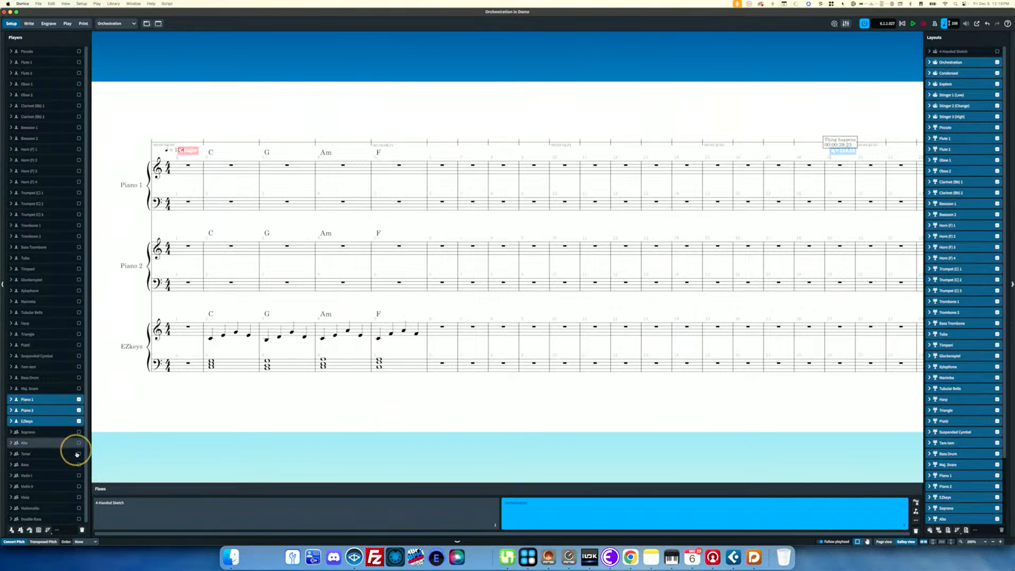
left_click(78, 475)
left_click(79, 486)
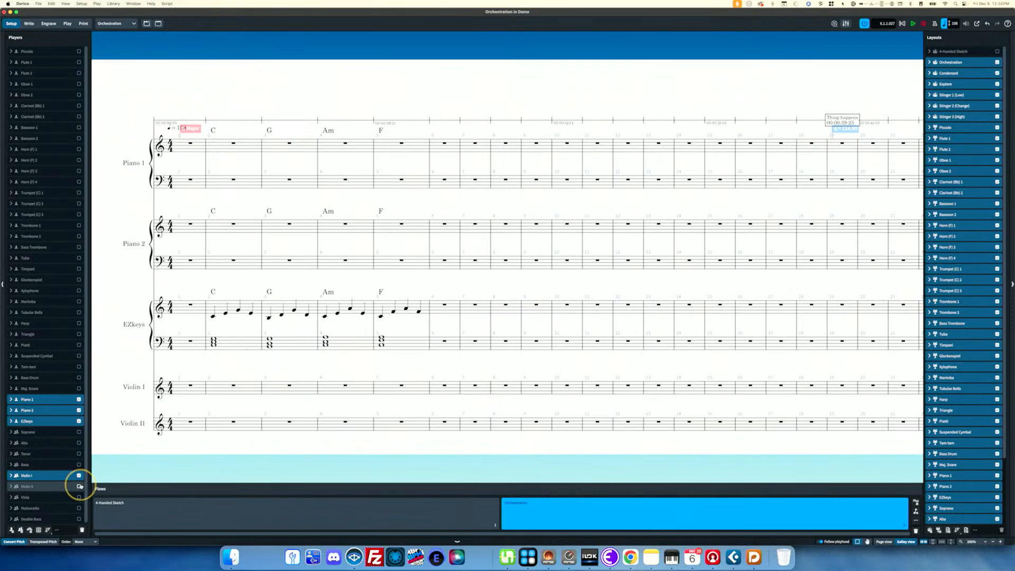
left_click(79, 497)
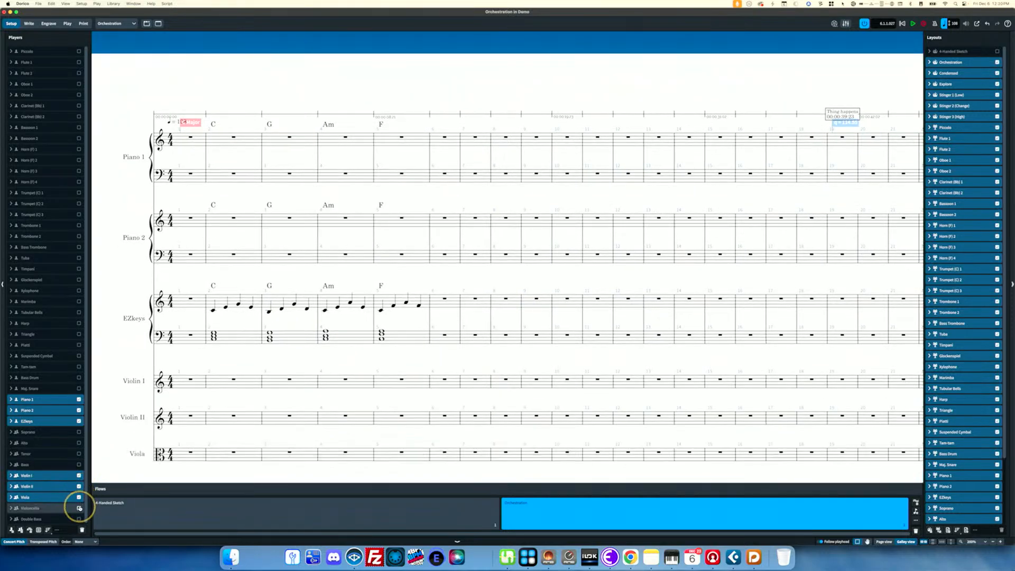
left_click(79, 508)
scroll(244, 360, "down", 5)
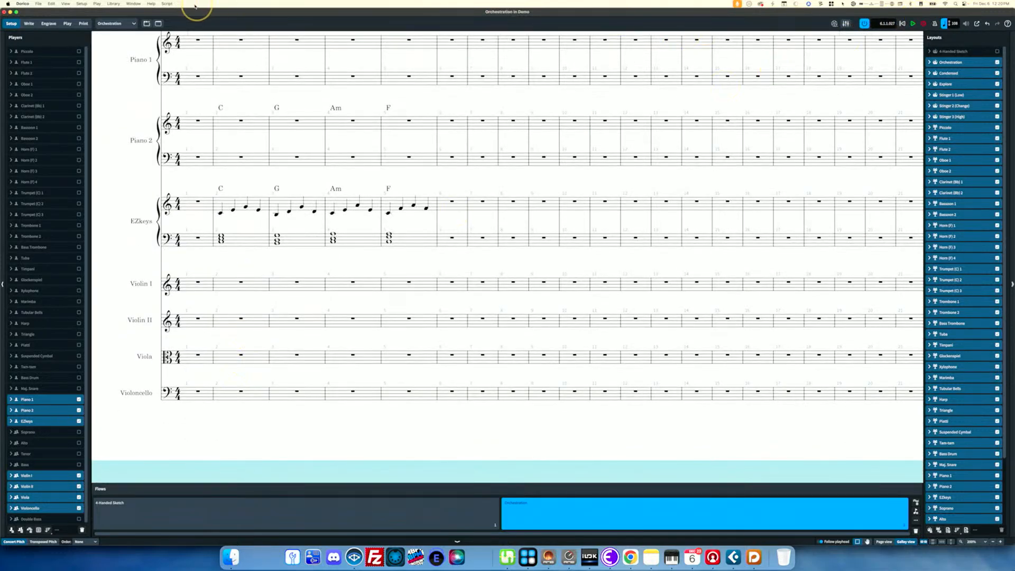
Step: In Write mode, copy the EZkeys left-hand chords of bars 2–5 and explode them onto Violin II, Viola and Violoncello from bar 2
left_click(29, 25)
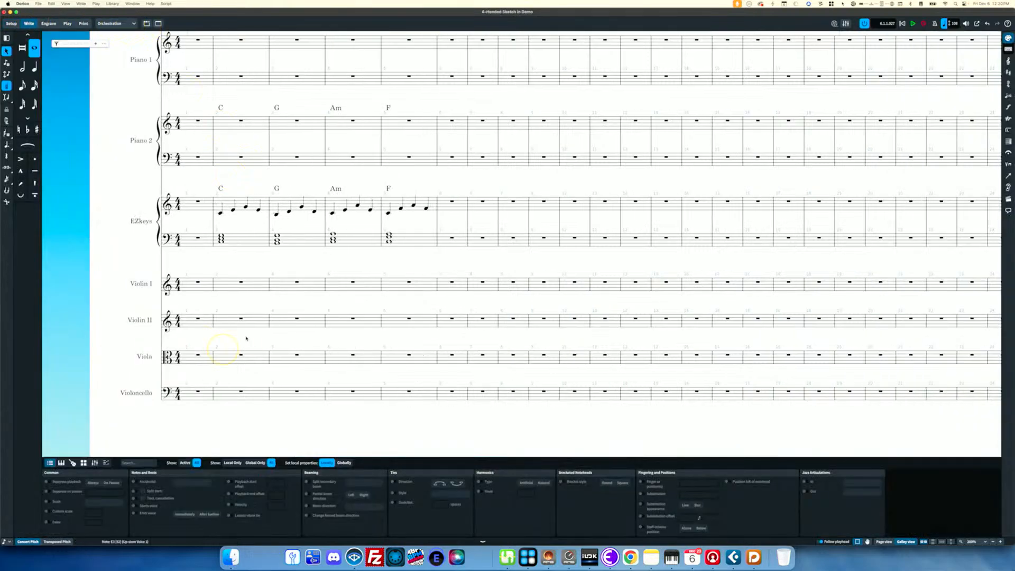
left_click(229, 240)
left_click(391, 239, "shift")
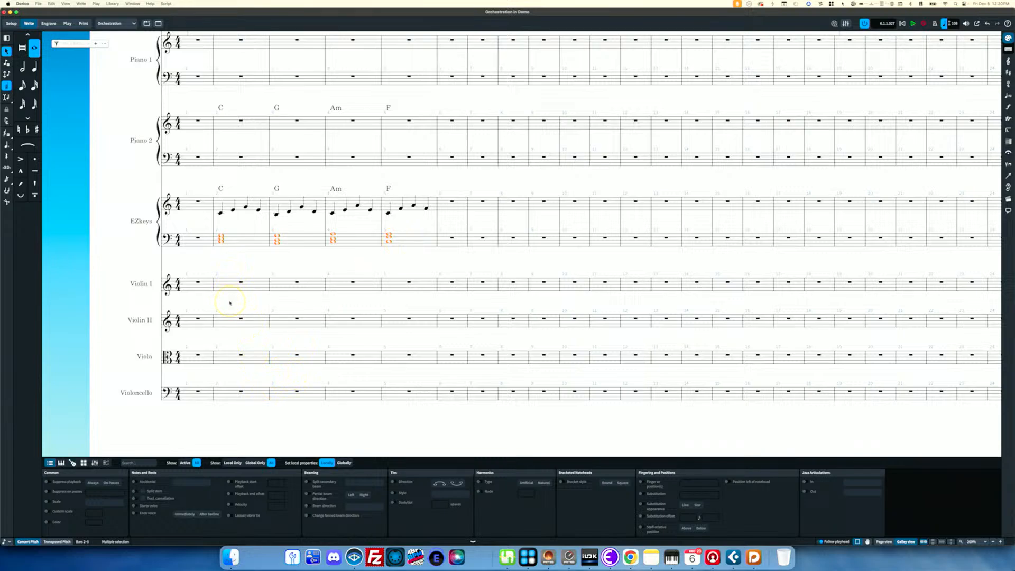
left_click_drag(229, 303, 257, 422)
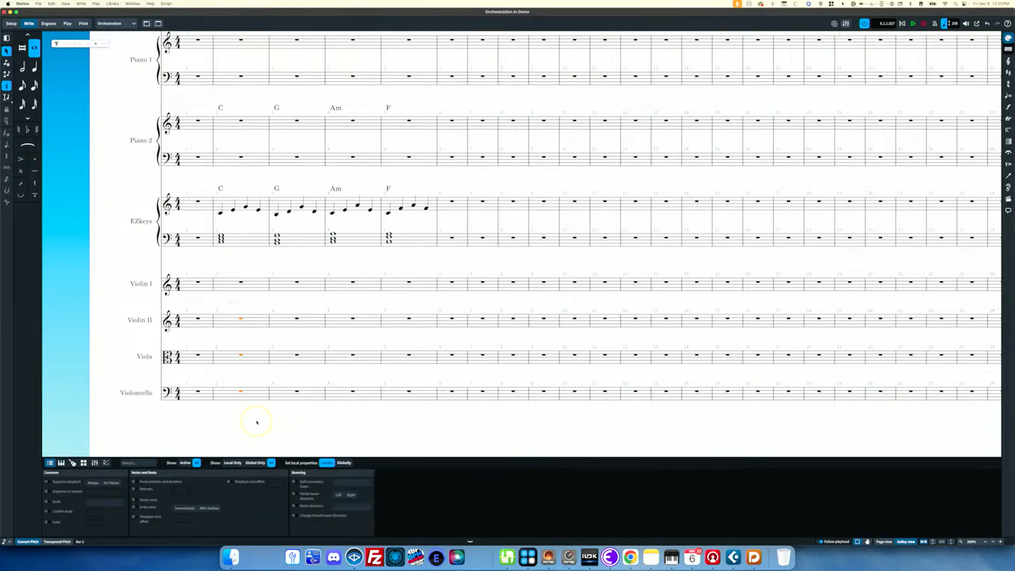
right_click(240, 393)
mouse_move(315, 414)
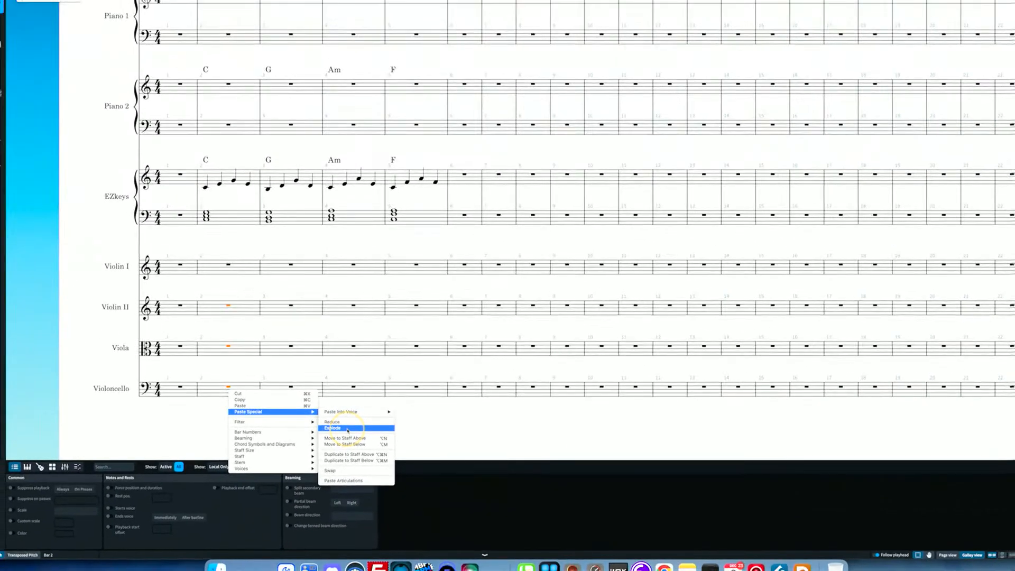
left_click(348, 429)
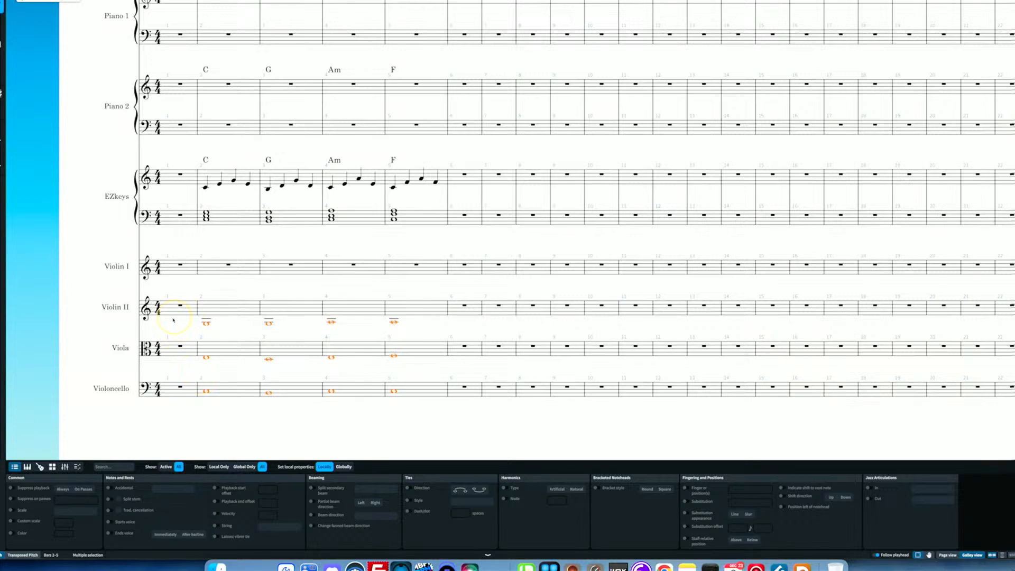
left_click(219, 332)
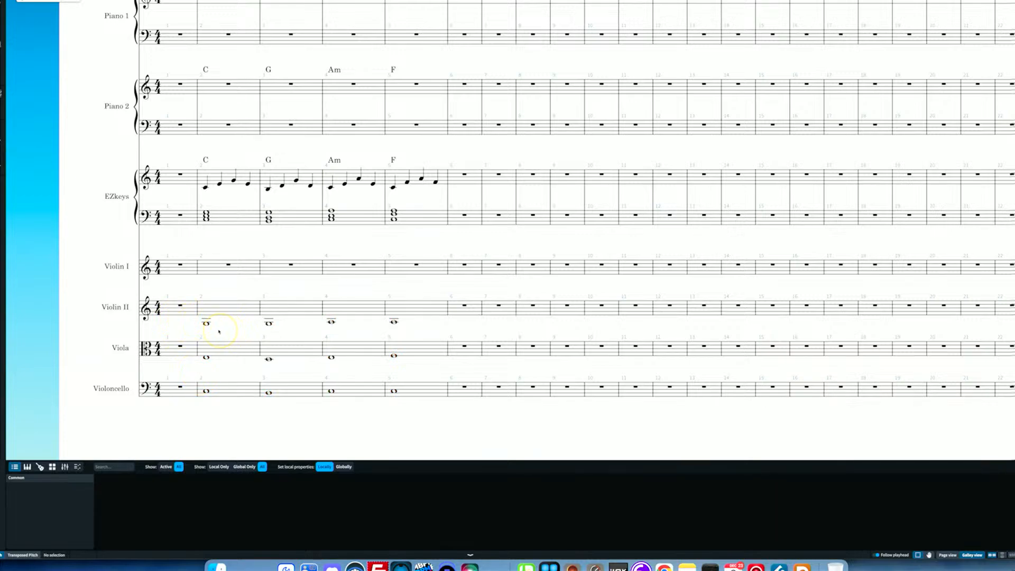
Step: Transpose the Viola notes in bars 2–5 up one octave and the Violin II notes up two octaves
left_click(206, 358)
left_click(395, 357, "shift")
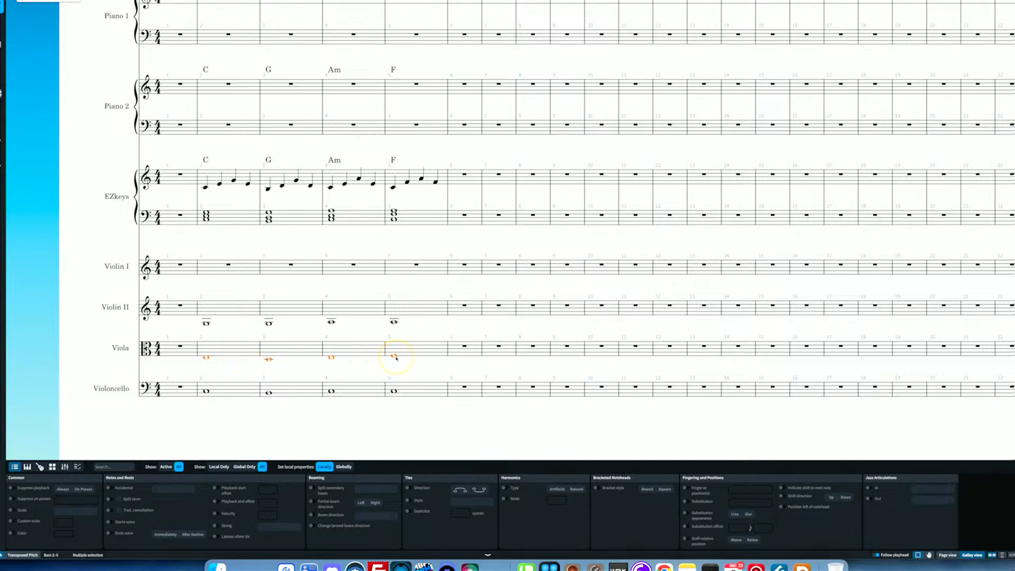
key("super+alt+Up")
left_click(207, 324)
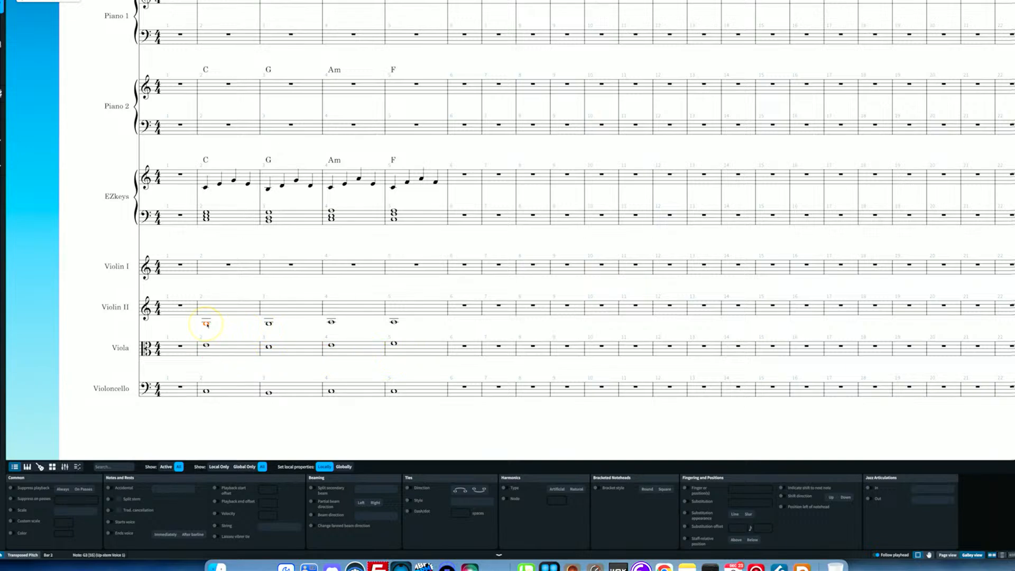
left_click(394, 323, "shift")
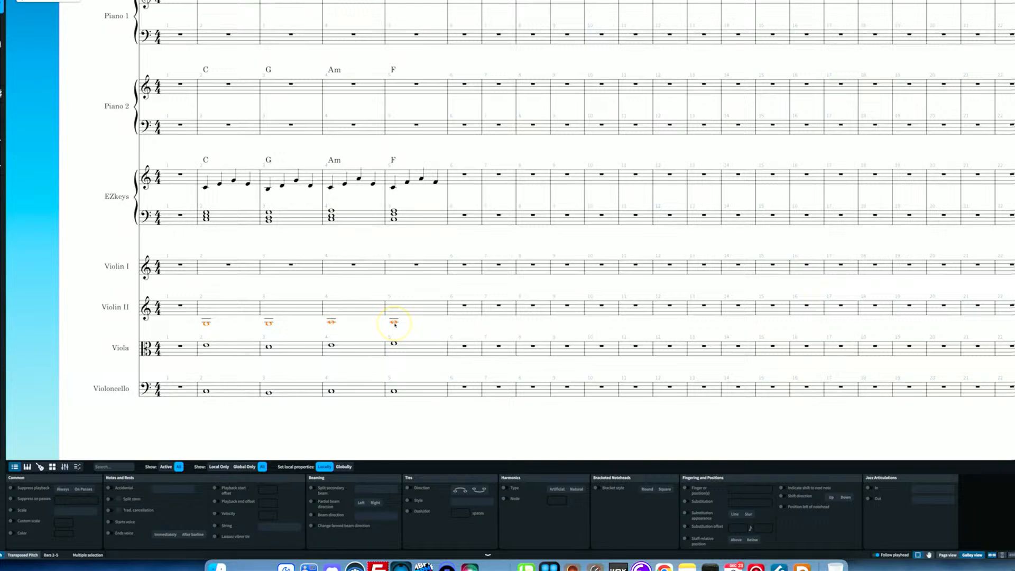
key("super+alt+Up")
key("super+alt+Up")
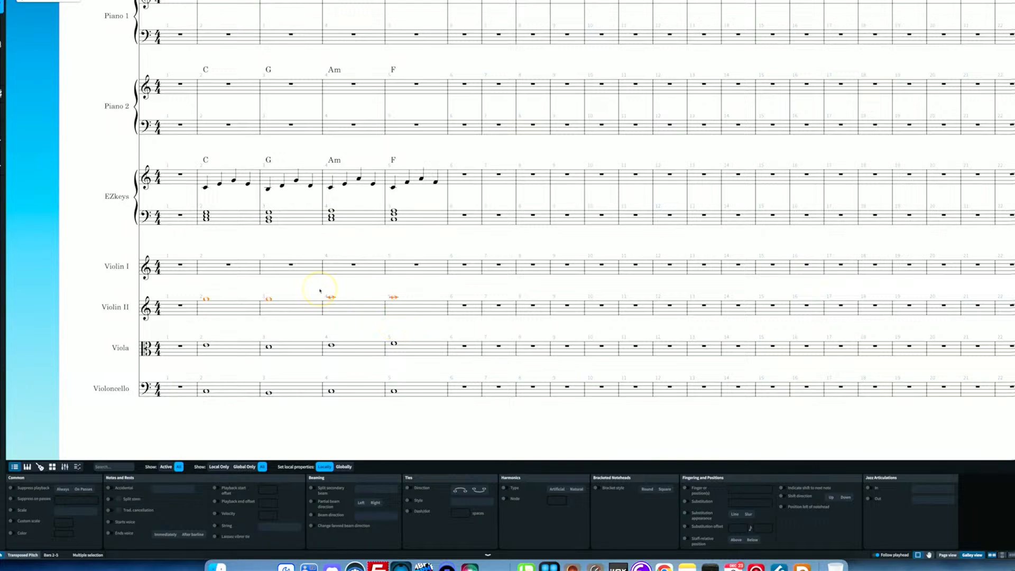
left_click(297, 292)
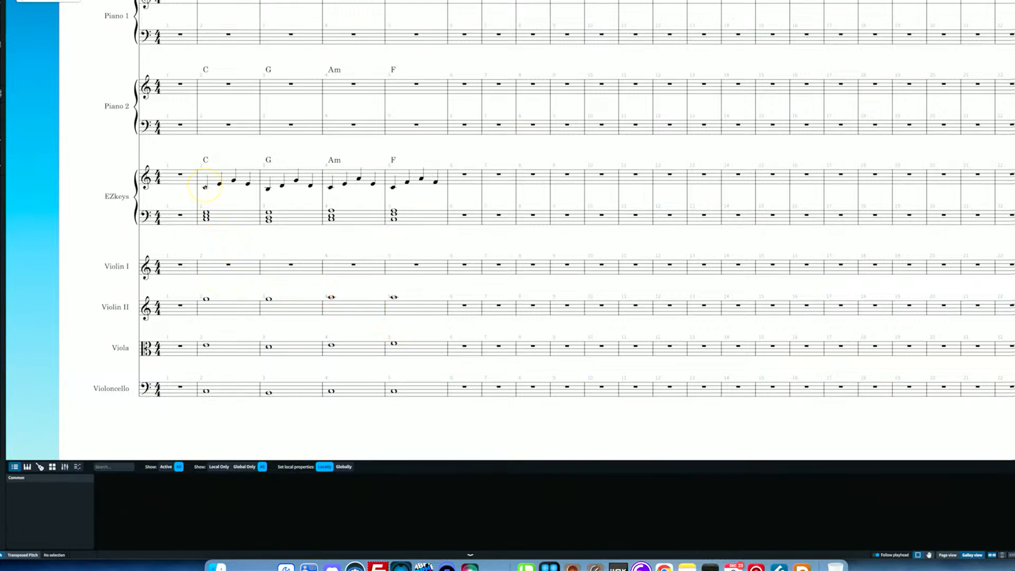
Step: Copy the EZkeys right-hand melody of bars 2–5 onto the Violin I staff starting at bar 2
left_click(205, 186)
left_click(436, 182, "shift")
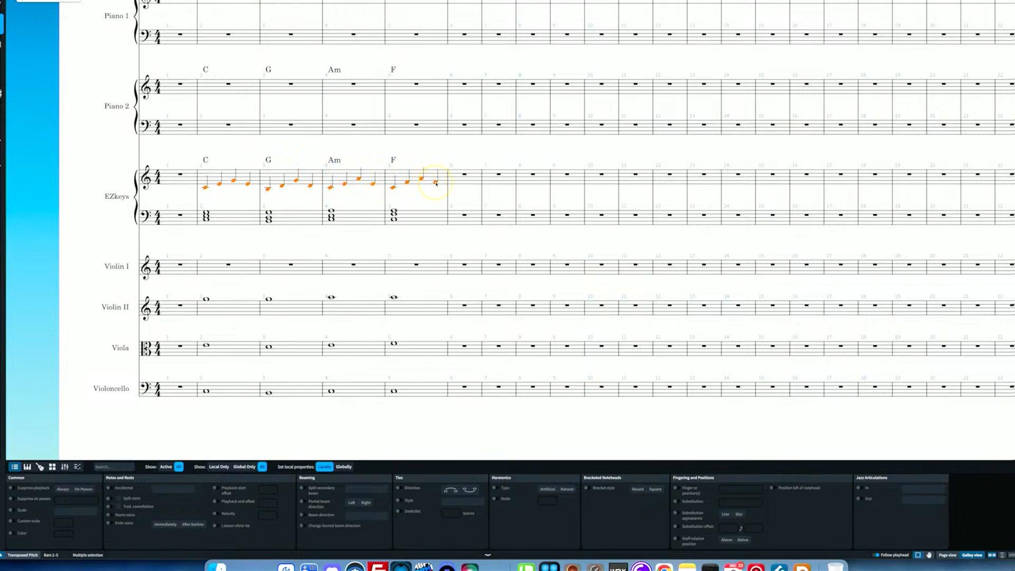
left_click(226, 269)
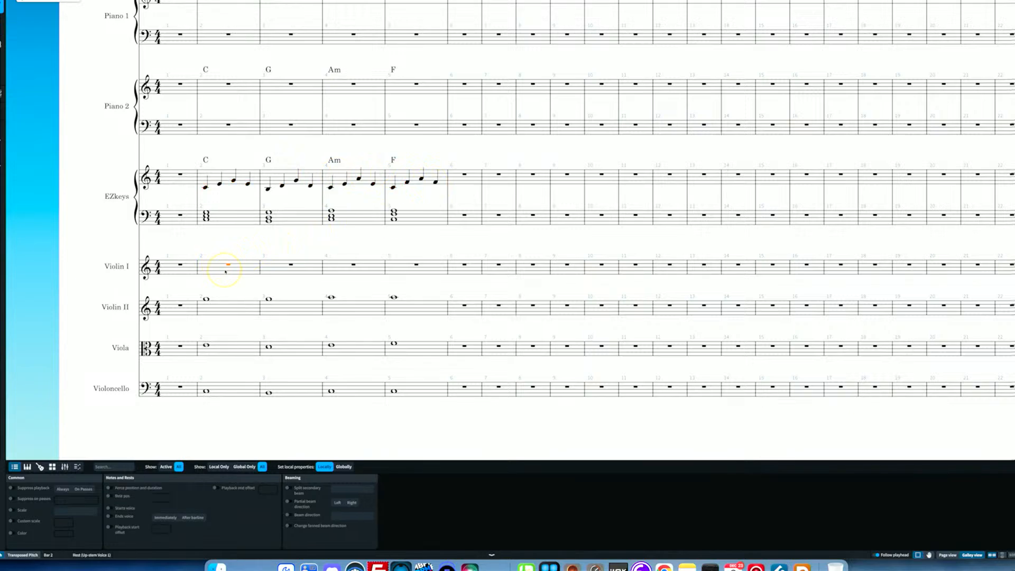
key("super+v")
key("Escape")
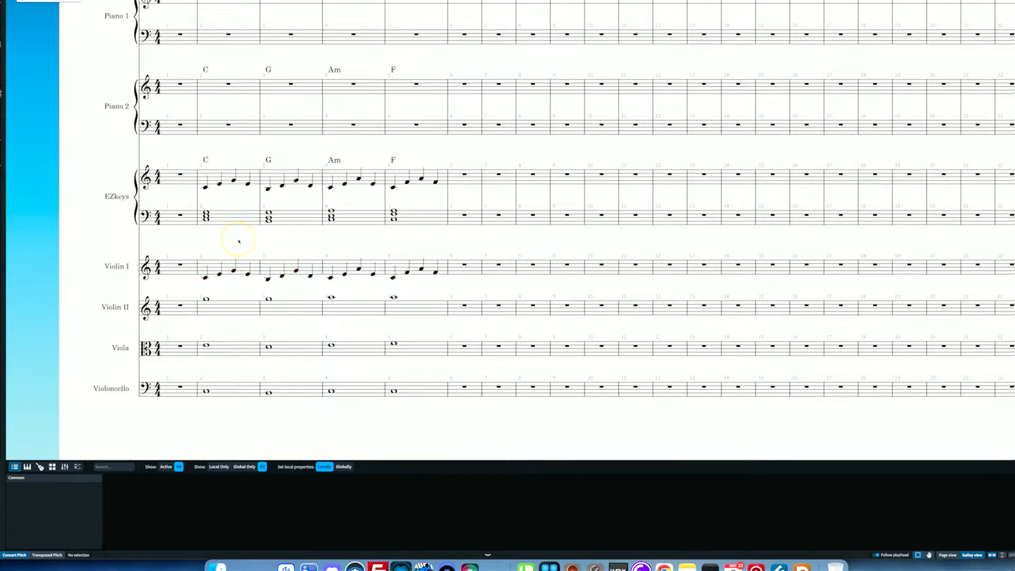
Step: Add a slur over the four quarter notes of each Violin I bar from bar 2 to bar 5
scroll(238, 222, "up", 5)
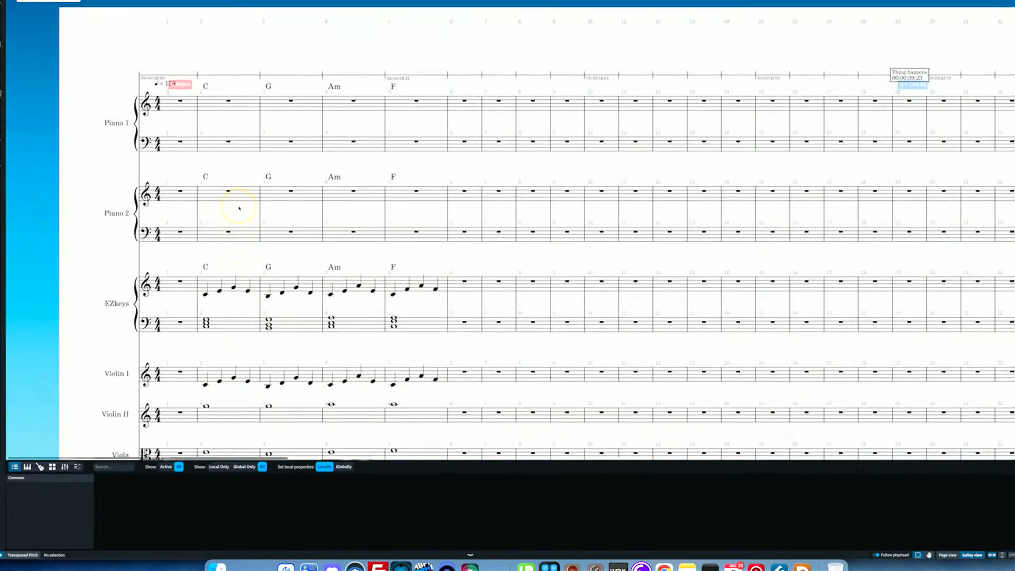
scroll(235, 213, "down", 3)
left_click(205, 303)
left_click(247, 298, "shift")
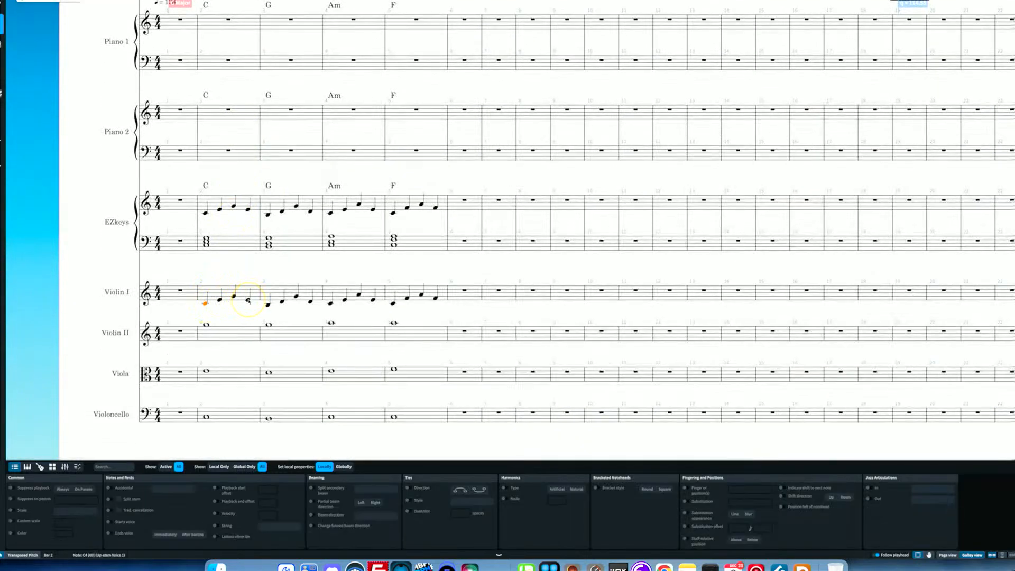
key("s")
left_click(268, 305)
left_click(311, 301, "shift")
key("s")
left_click(331, 302)
left_click(373, 299, "shift")
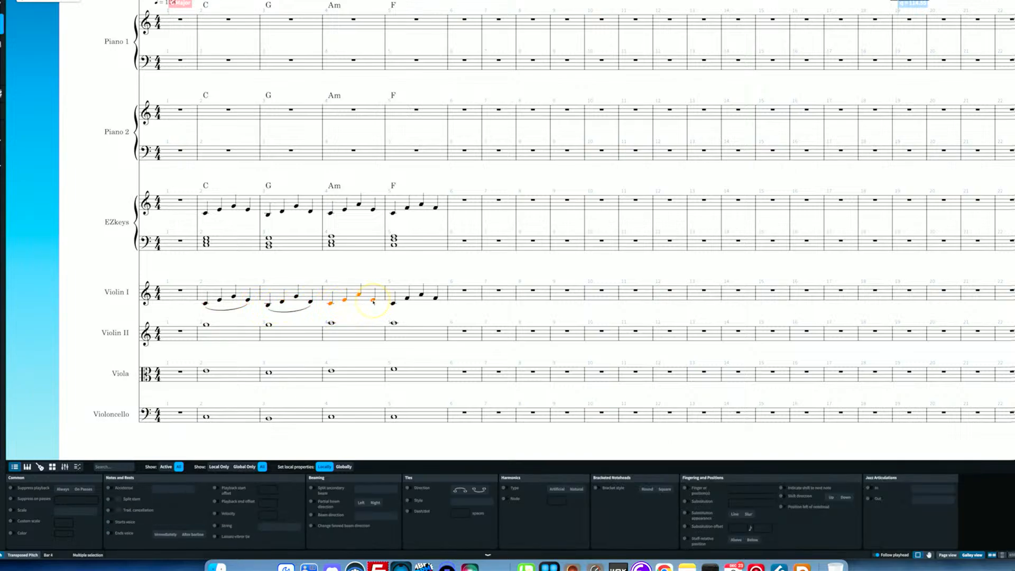
key("s")
left_click(393, 303)
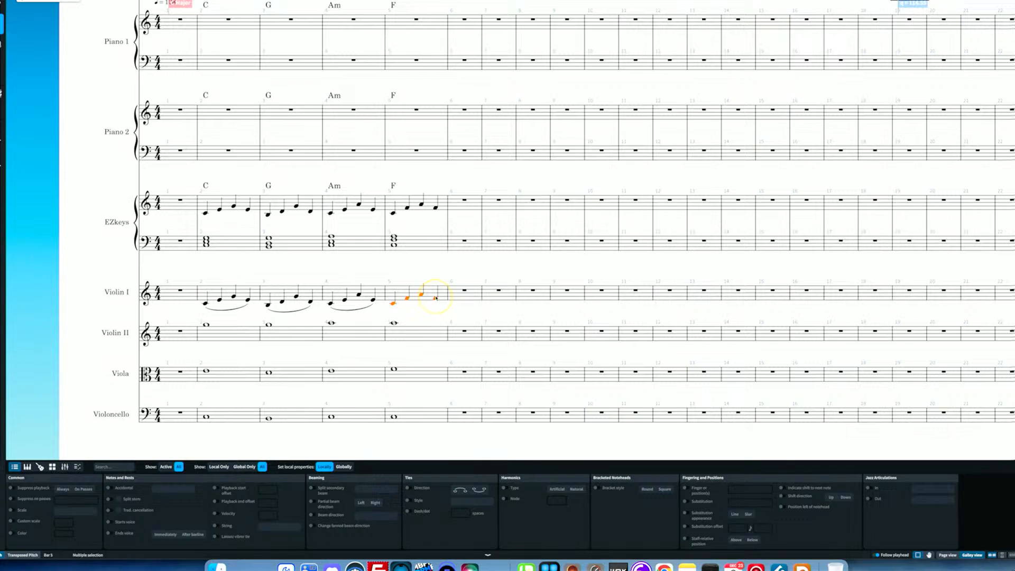
key("s")
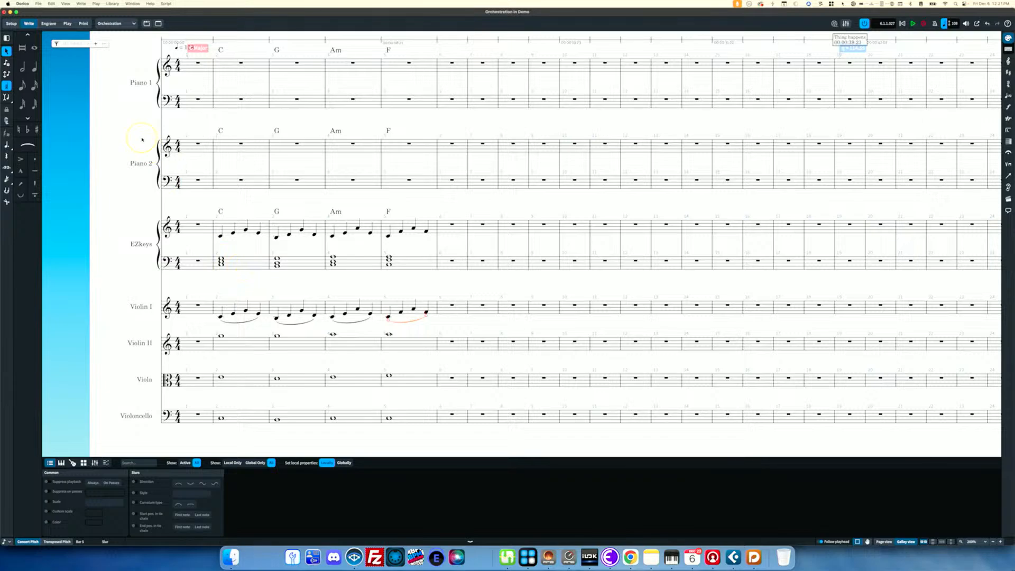
Step: In Setup mode, remove the Piano 1, Piano 2 and EZkeys players from the Orchestration flow, accepting deletion of their music
left_click(11, 24)
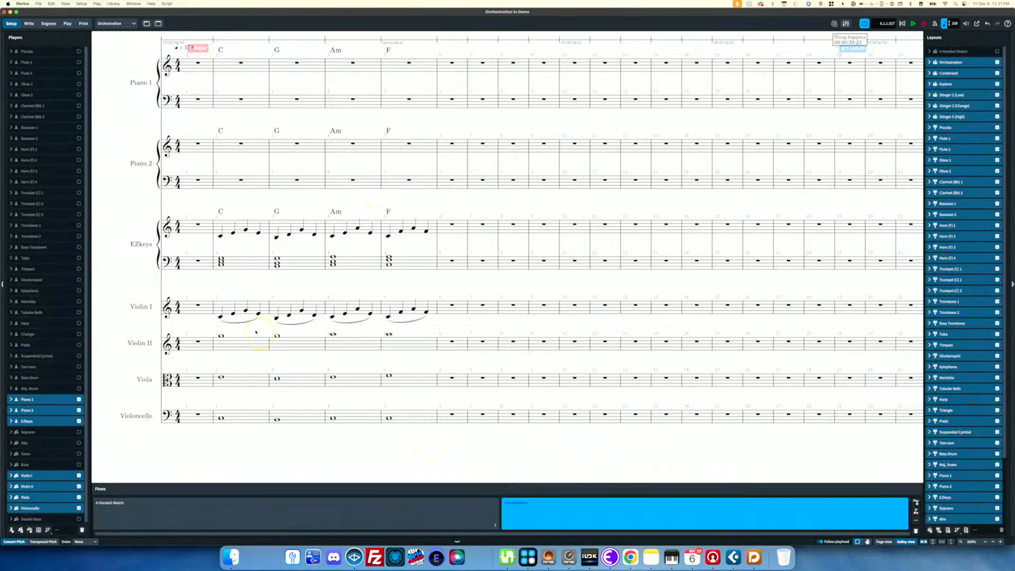
left_click(80, 401)
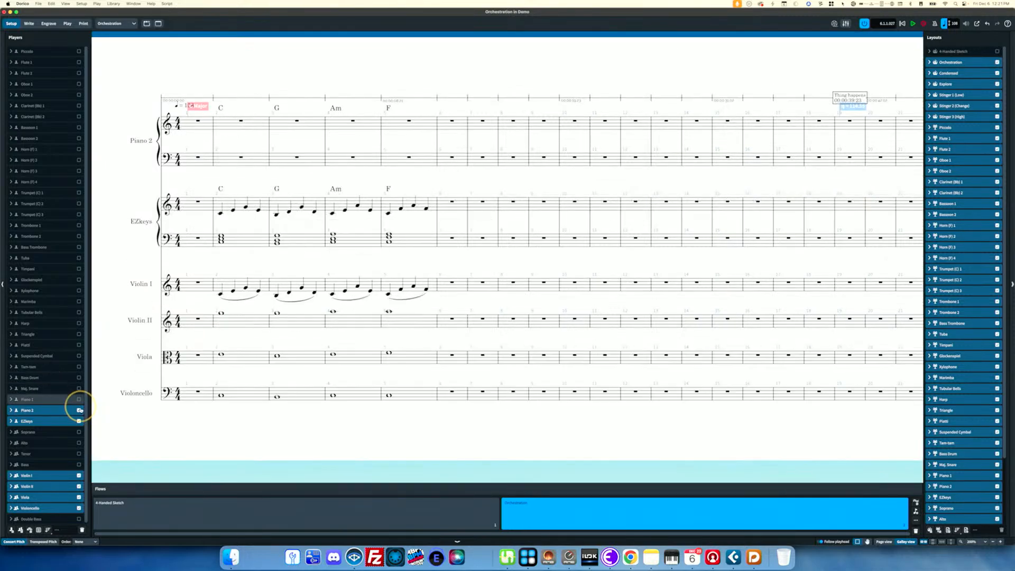
left_click(78, 411)
left_click(78, 421)
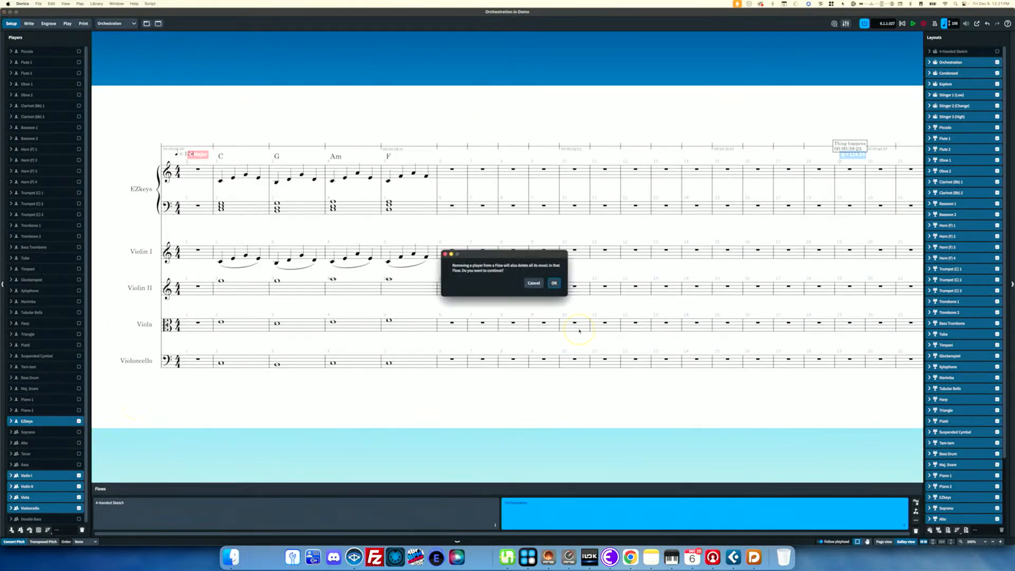
left_click(553, 286)
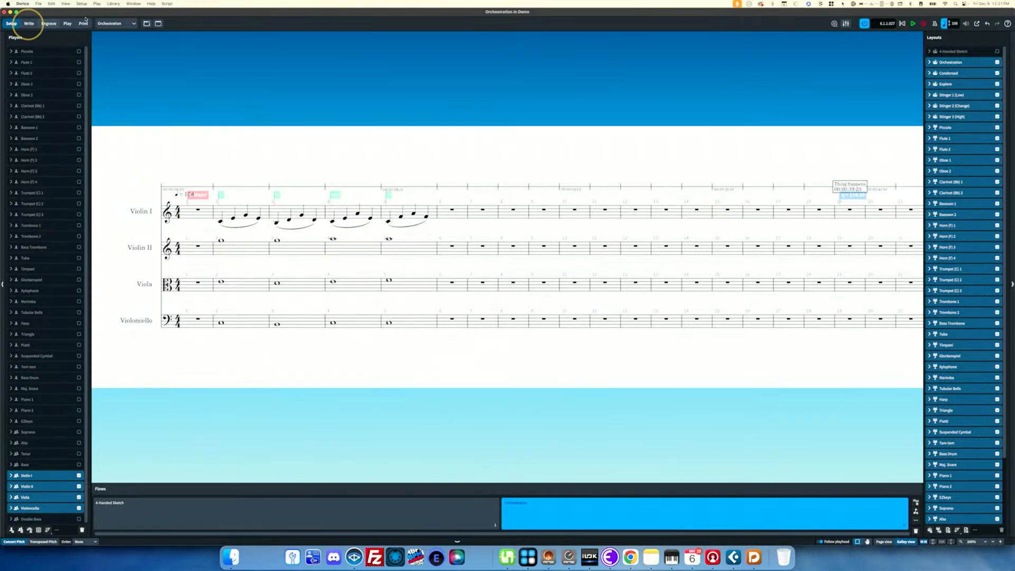
Step: Return to Write mode, view the original sketch in the 4-Handed Sketch layout, and switch back to the Orchestration layout
left_click(114, 24)
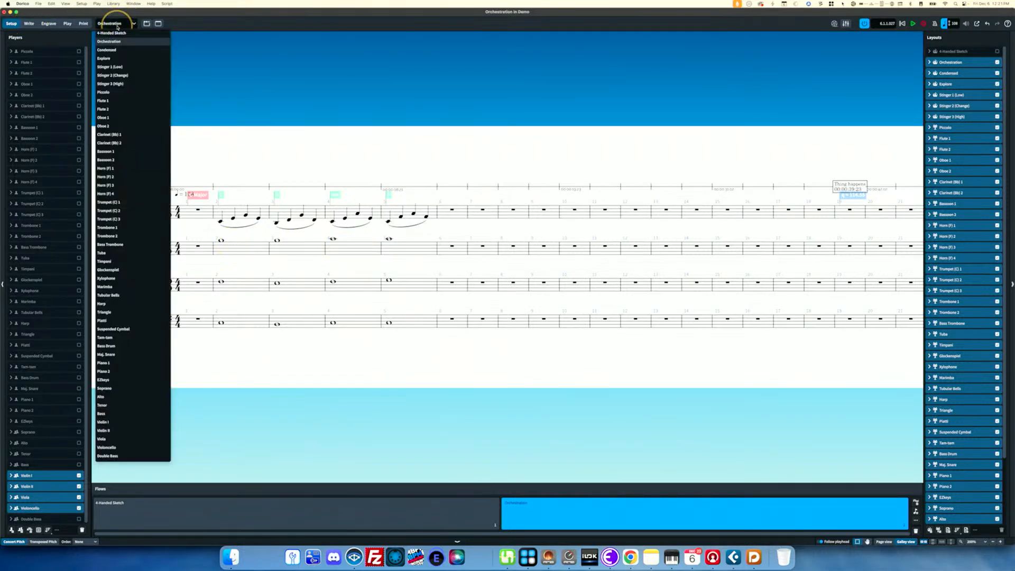
left_click(40, 24)
left_click(113, 24)
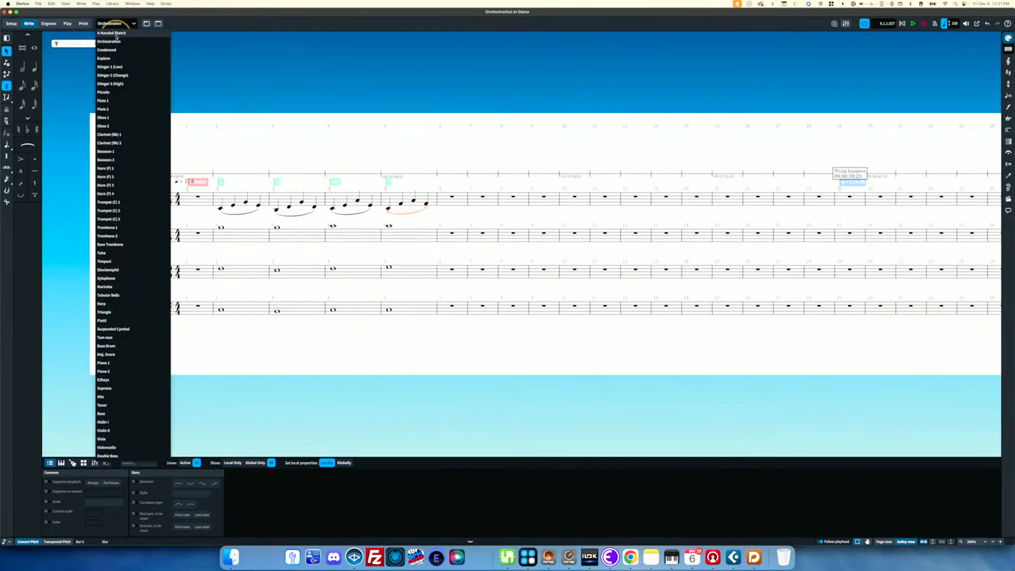
left_click(116, 34)
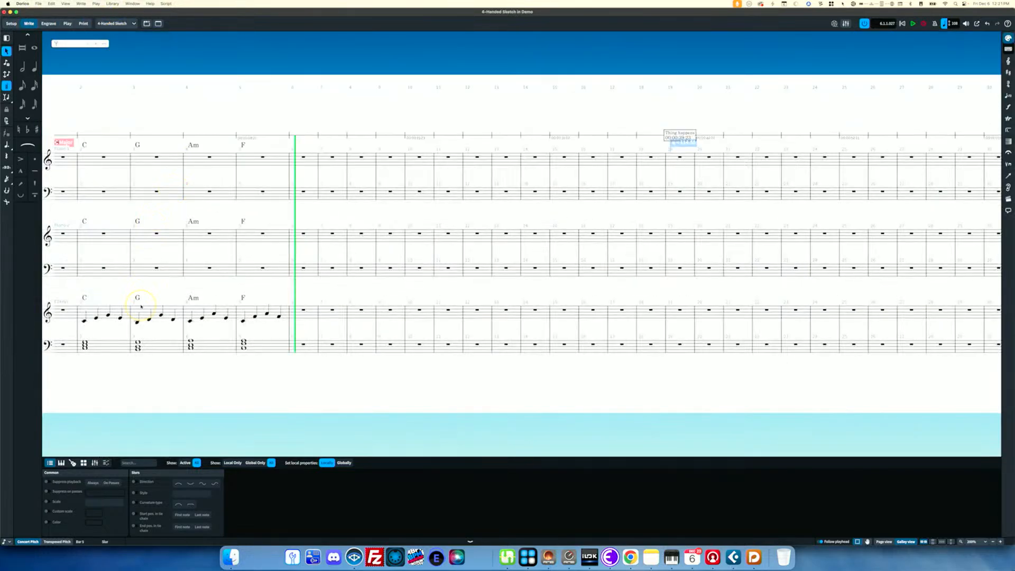
scroll(141, 305, "left", 5)
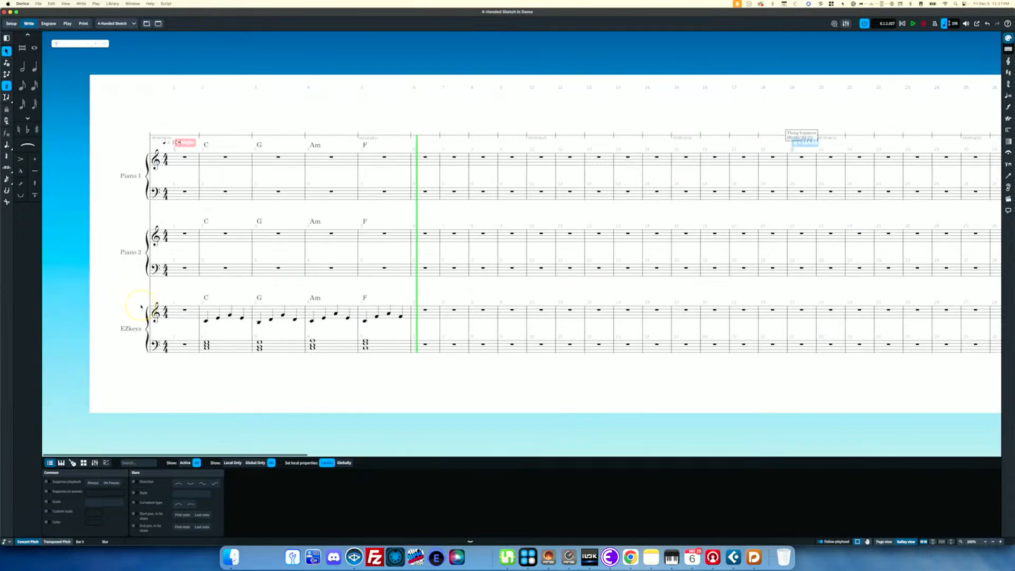
left_click(112, 23)
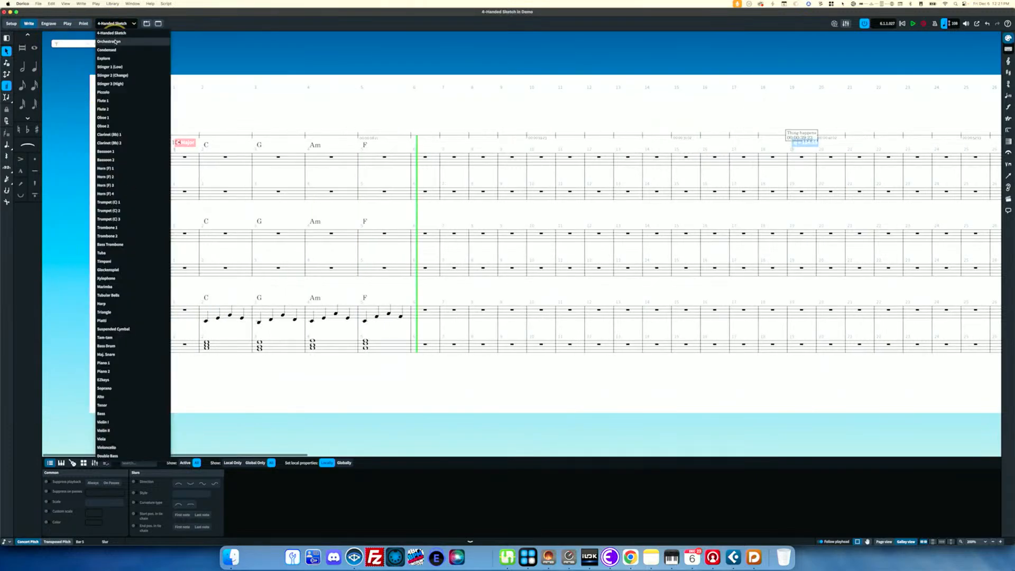
left_click(113, 25)
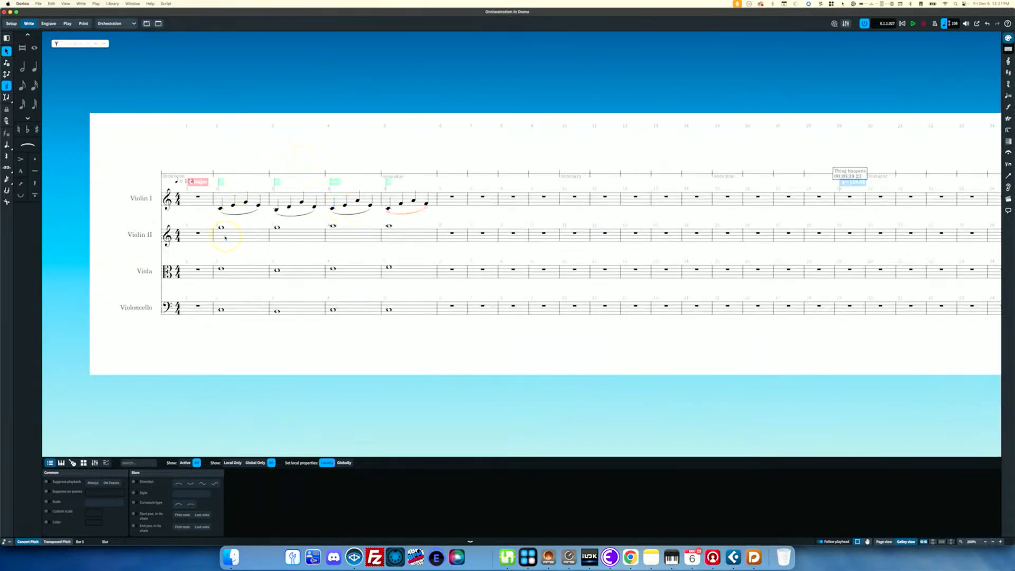
Step: Play back the string orchestration from the first Violin II note in bar 2
left_click(222, 229)
key("p")
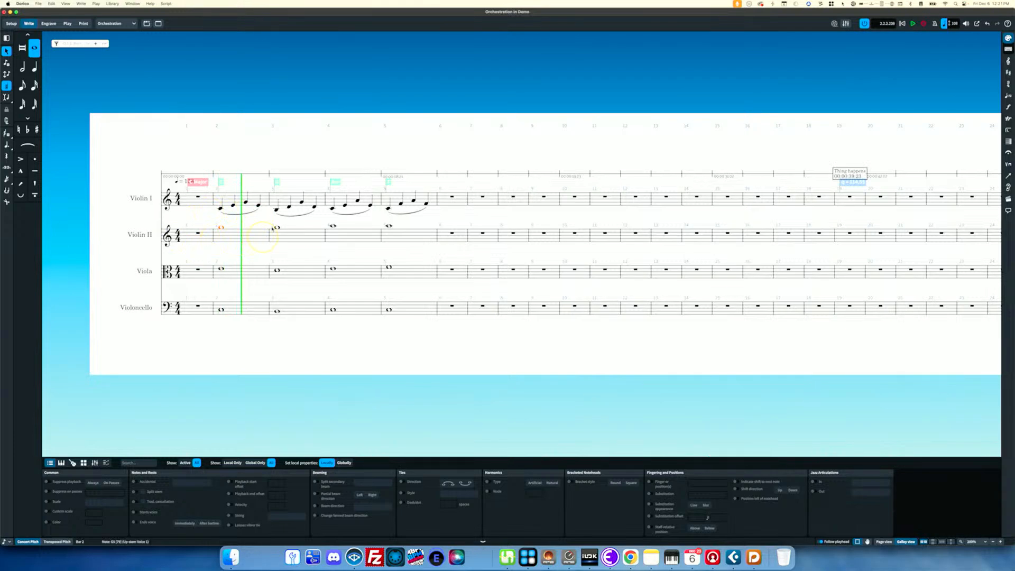
Step: Switch to Vienna Ensemble Pro Server and examine the channels of the Woodwinds (Main), Brass (Main) and Strings (Main) instances
key("super+Tab")
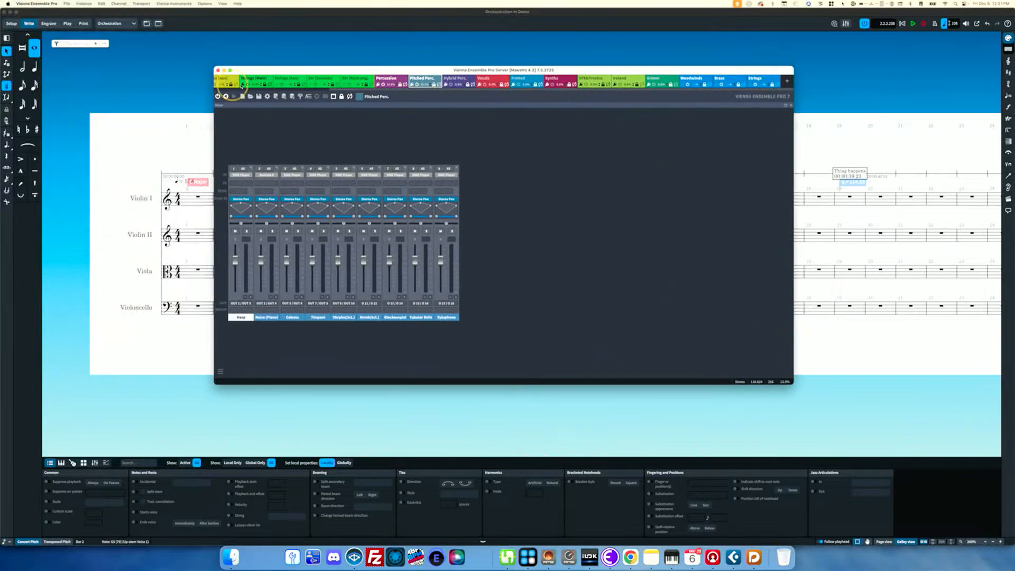
scroll(241, 85, "left", 3)
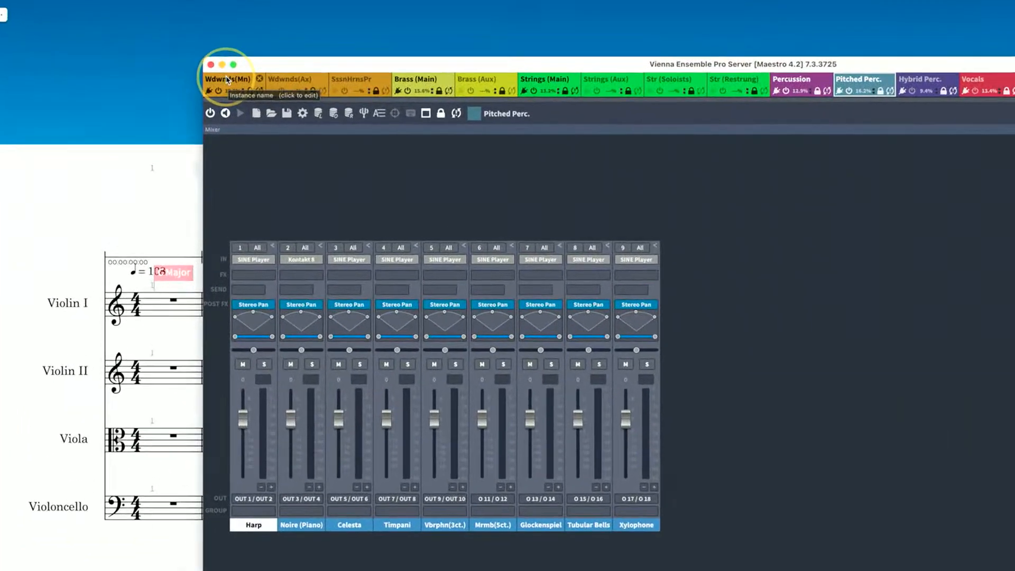
left_click(233, 83)
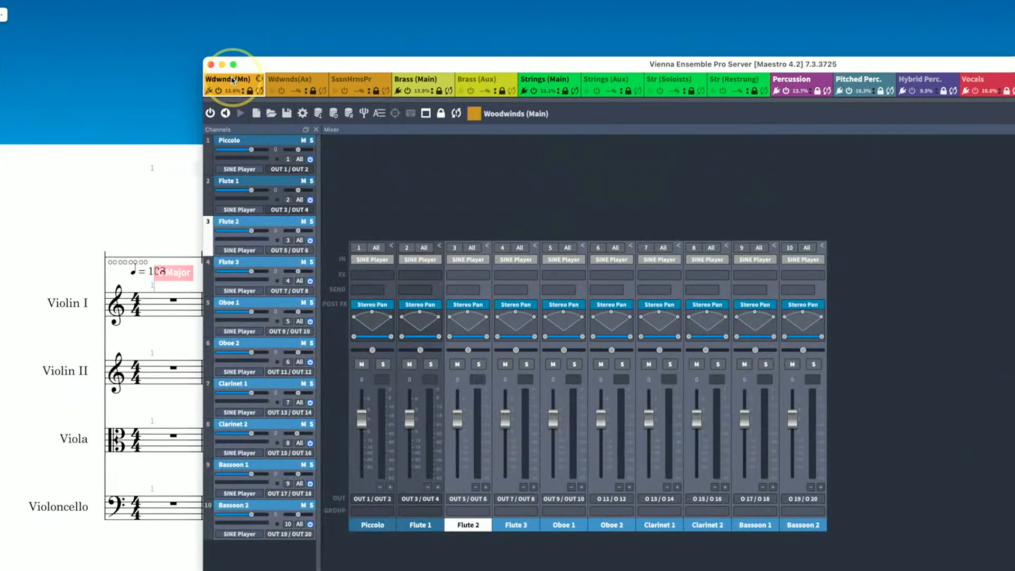
left_click(423, 83)
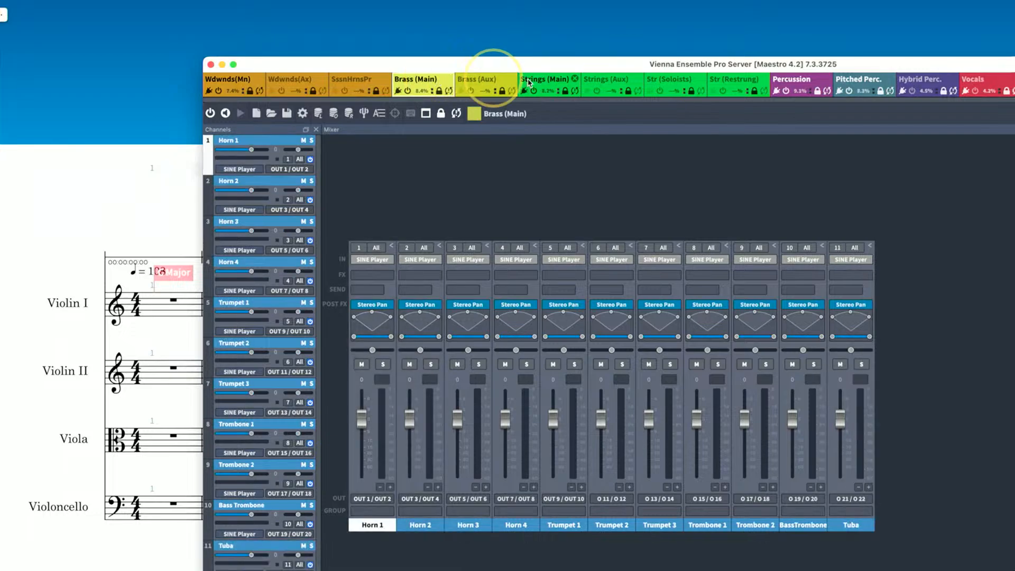
left_click(547, 83)
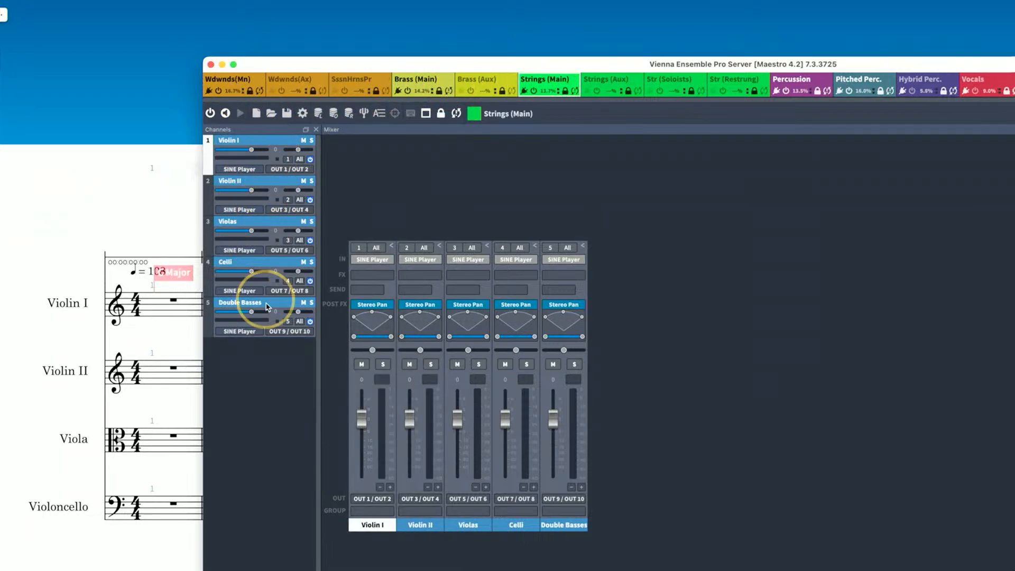
Step: Examine the Woodwinds (Aux), Brass (Main), Strings (Main) and Woodwinds (Main) instances, and reposition the server window
left_click(294, 80)
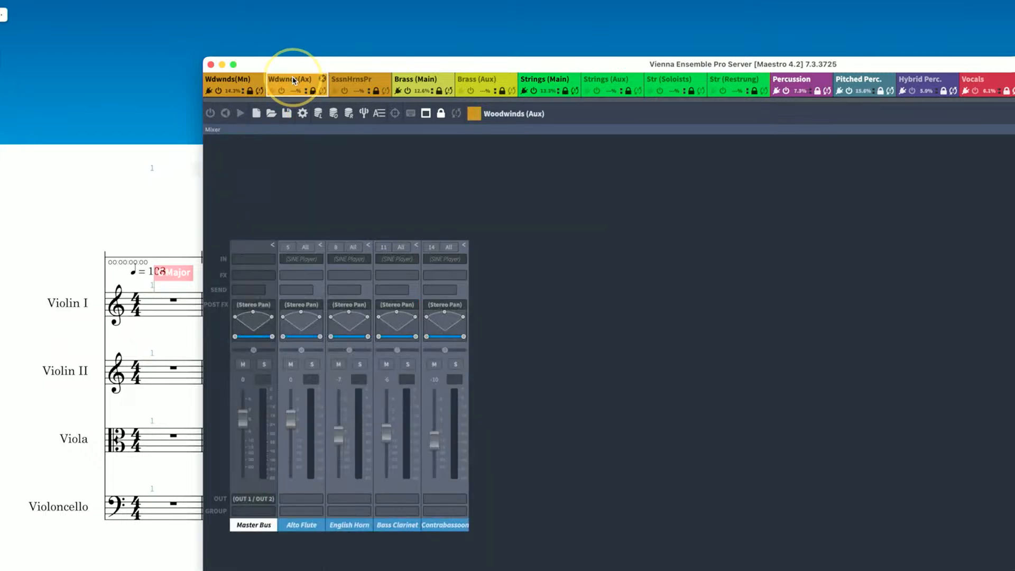
left_click(415, 80)
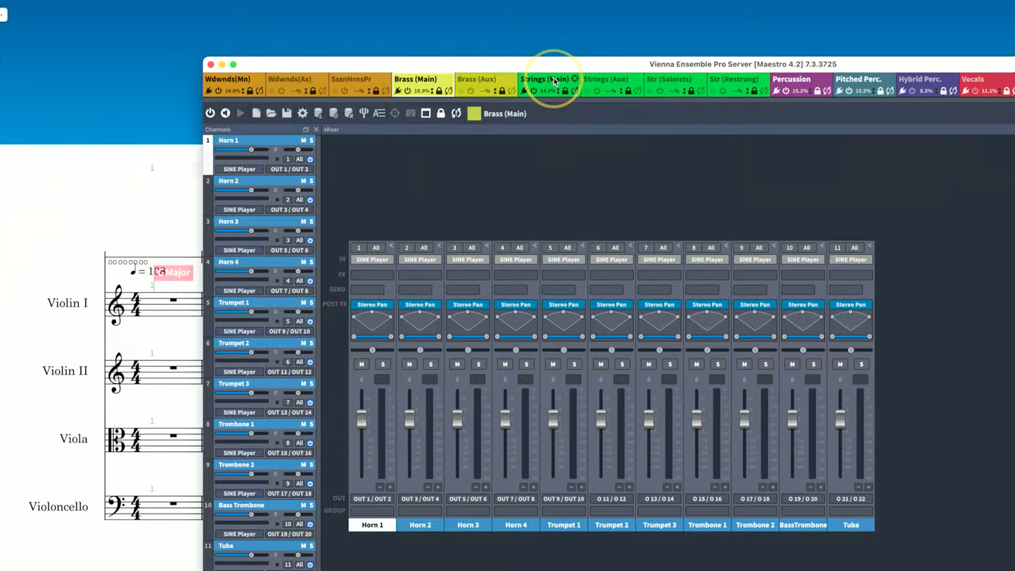
left_click(554, 81)
left_click(239, 81)
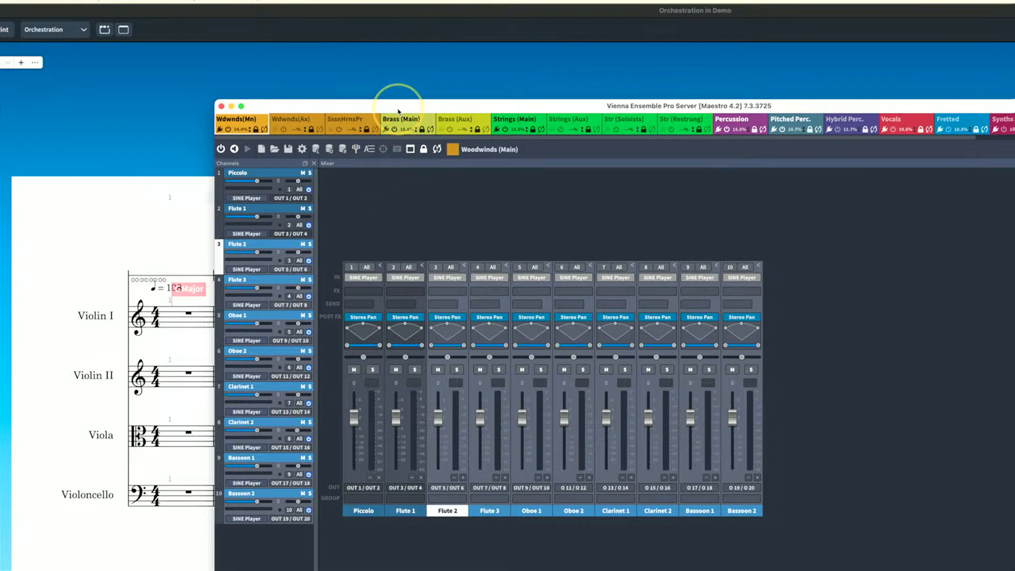
left_click_drag(397, 106, 321, 55)
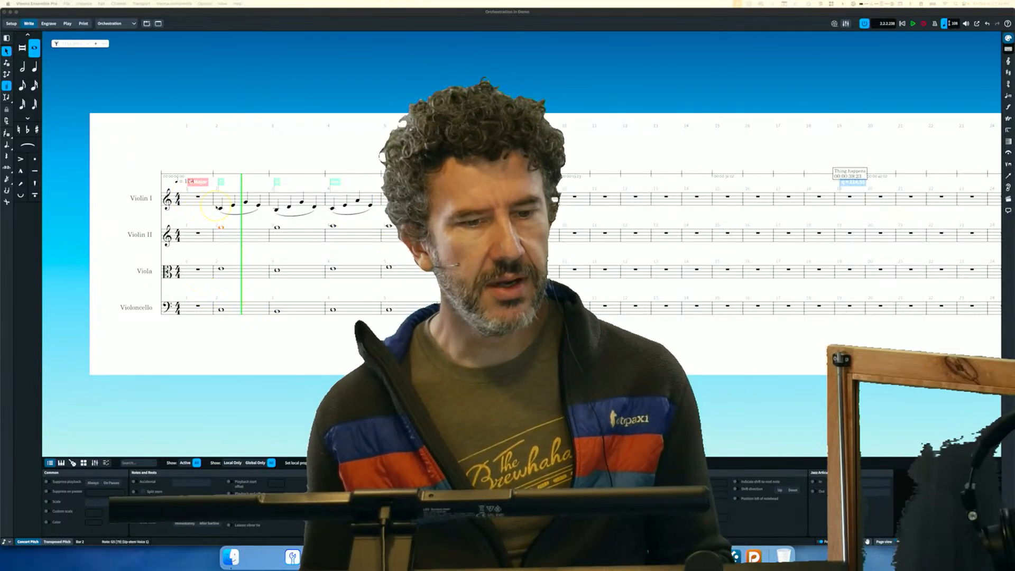
Step: In Dorico, play the strings from the first Violin I note in bar 2 while checking the audio levels in TotalMix FX
left_click(219, 207)
key("p")
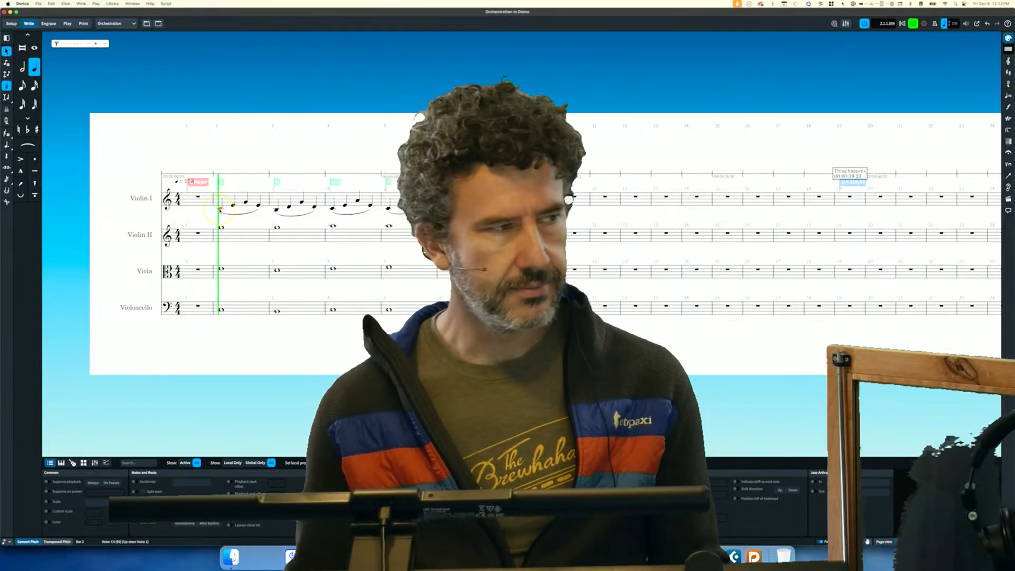
key("super+Tab")
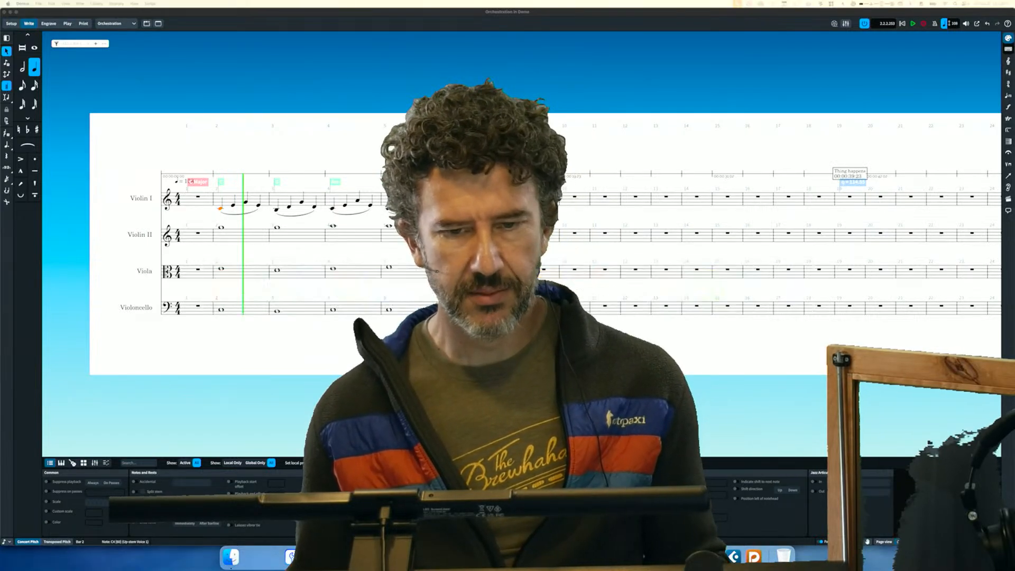
key("super+Tab")
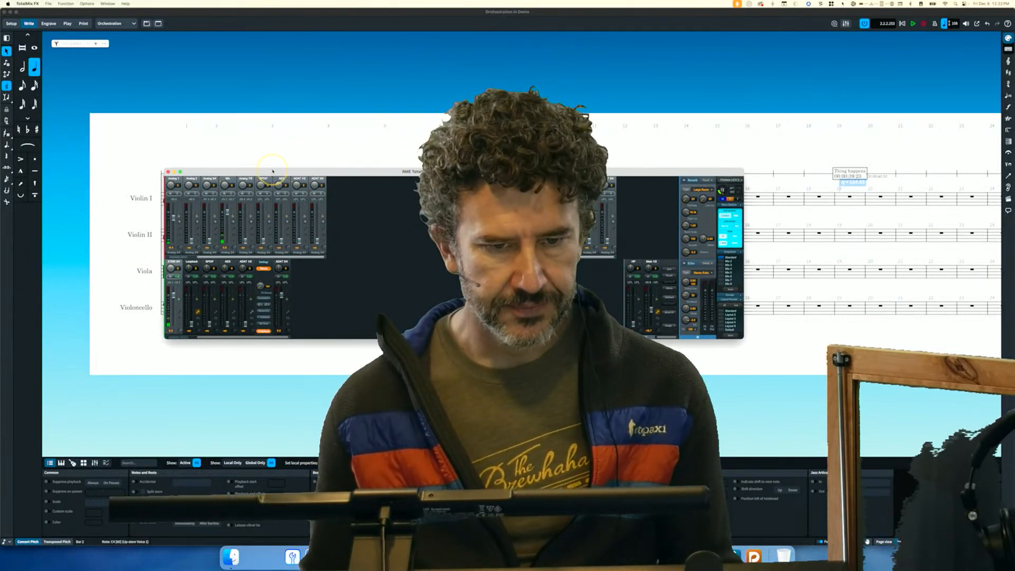
left_click_drag(272, 172, 273, 282)
key("super+Tab")
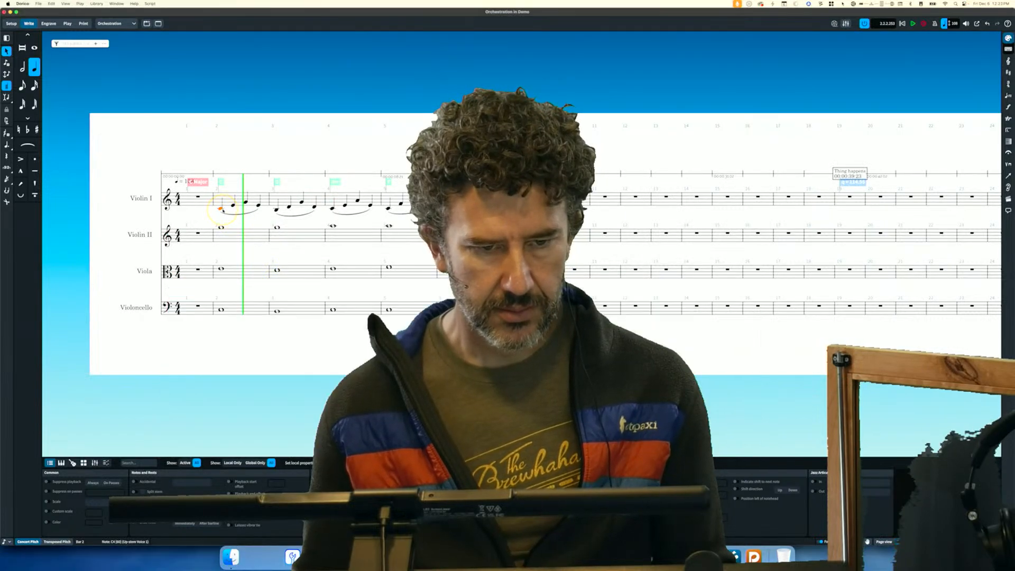
key("space")
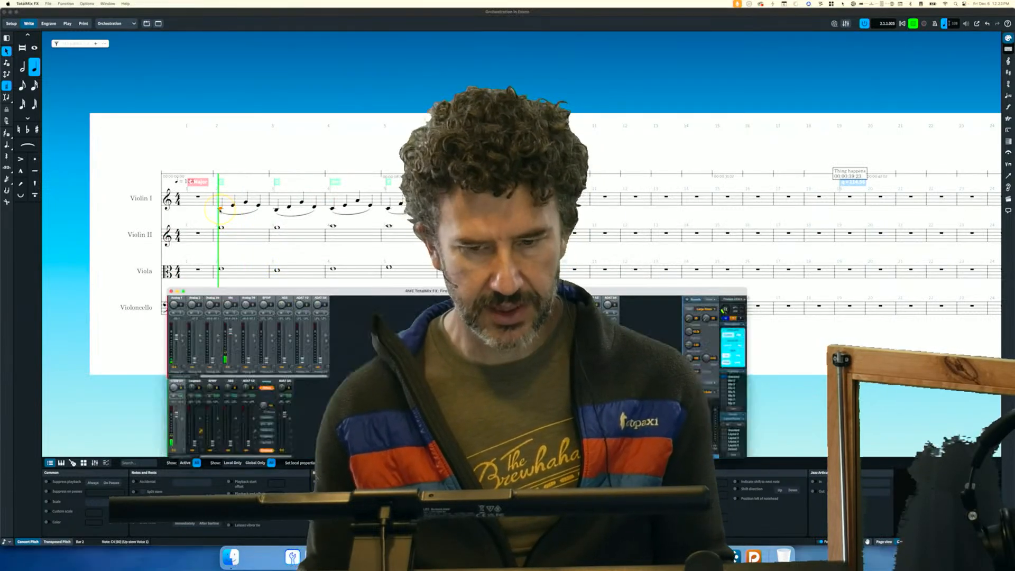
key("super+Tab")
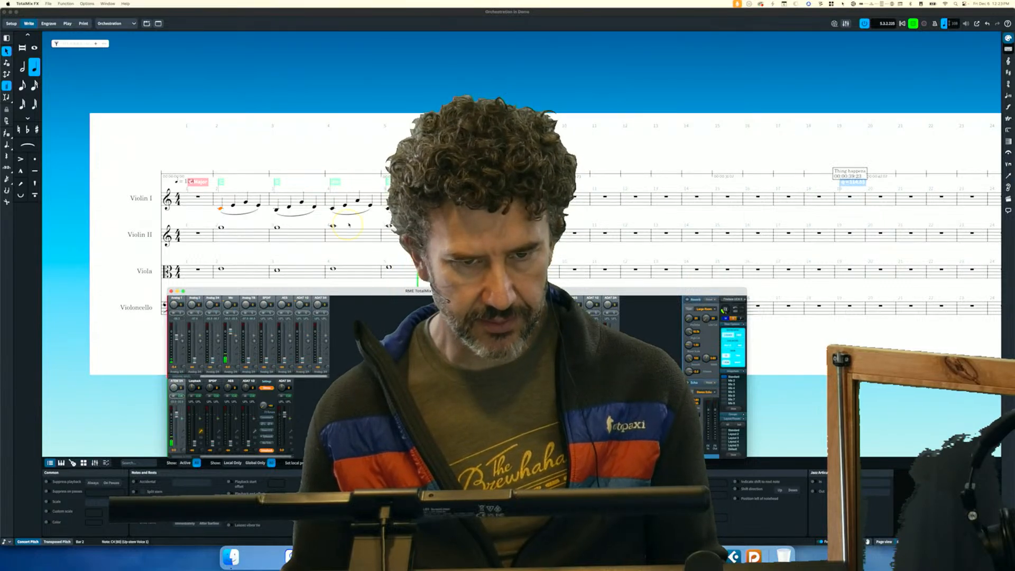
left_click(323, 216)
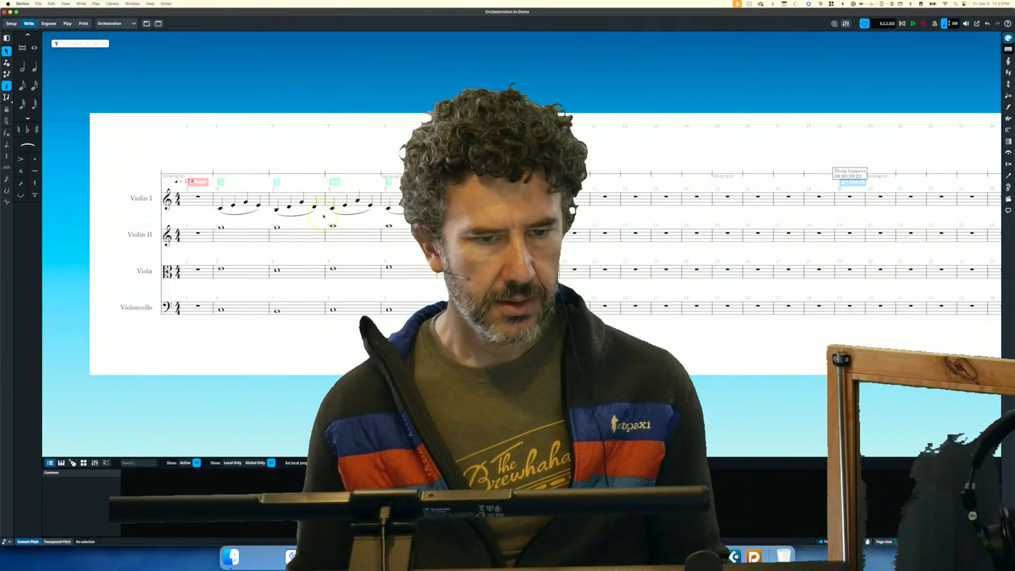
Step: Show the Mixer below the score and play back from the first Violin I note in bar 2 to check the instrument levels
left_click(23, 3)
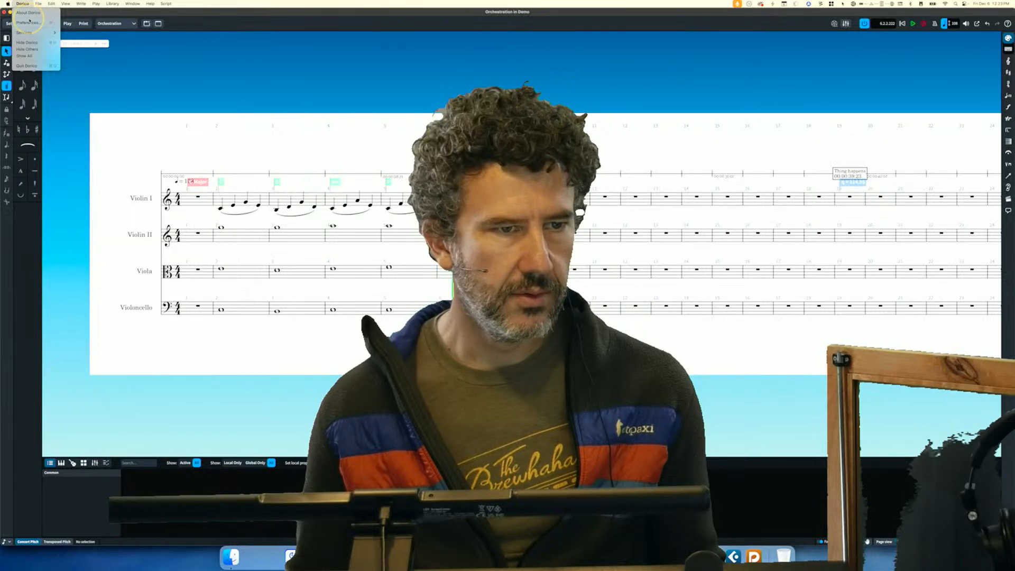
left_click(31, 23)
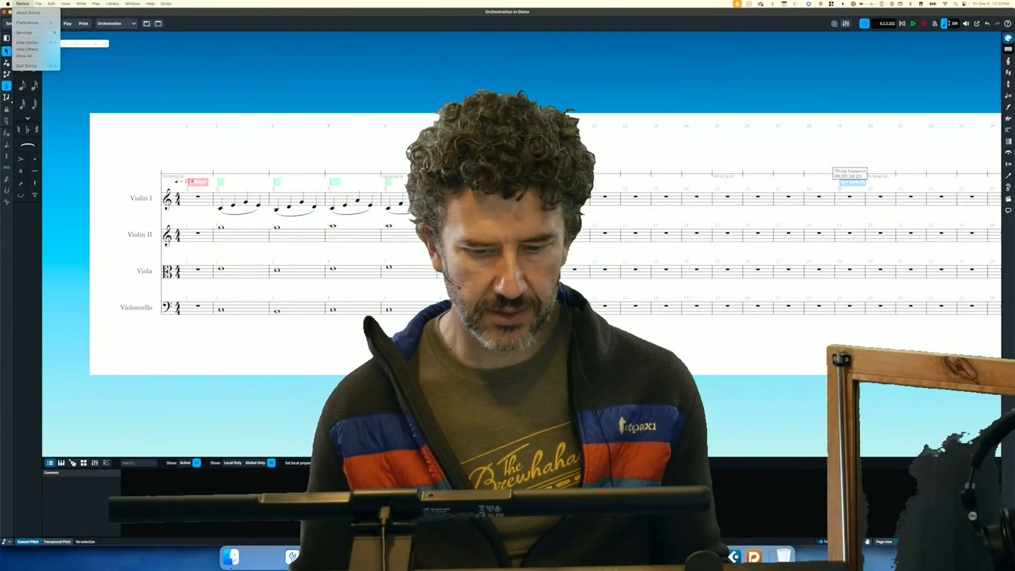
left_click(96, 463)
left_click(220, 204)
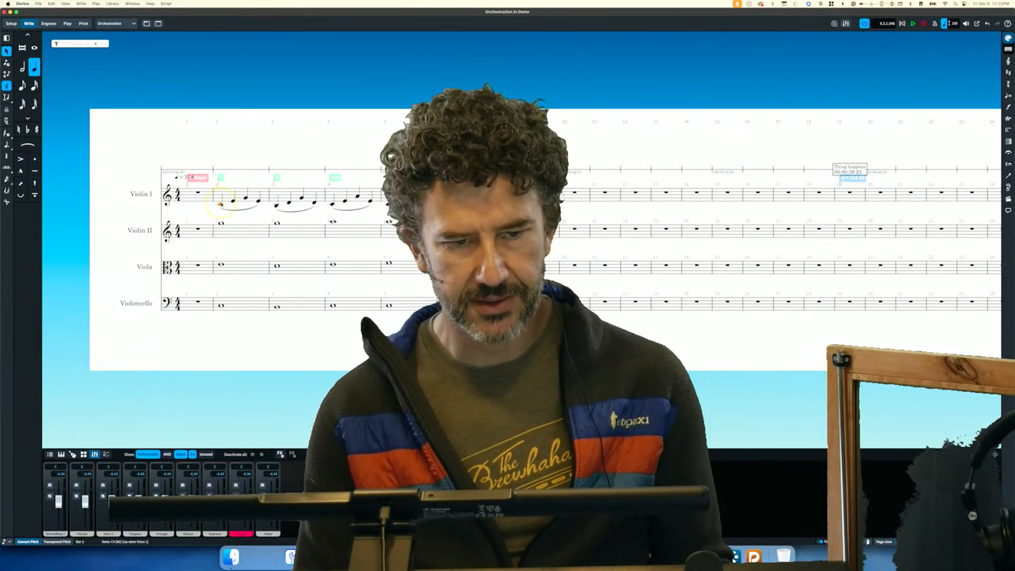
key("p")
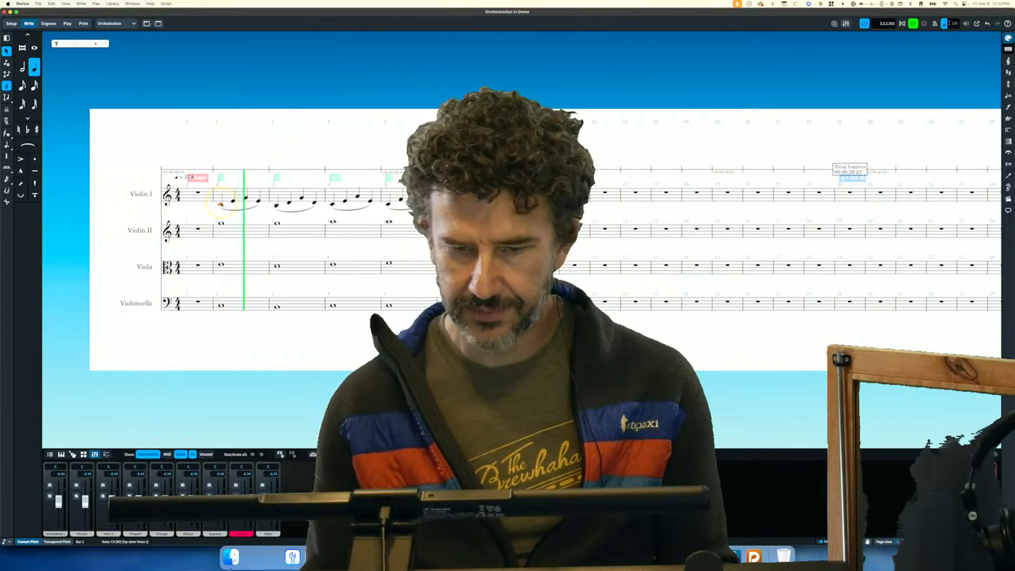
key("space")
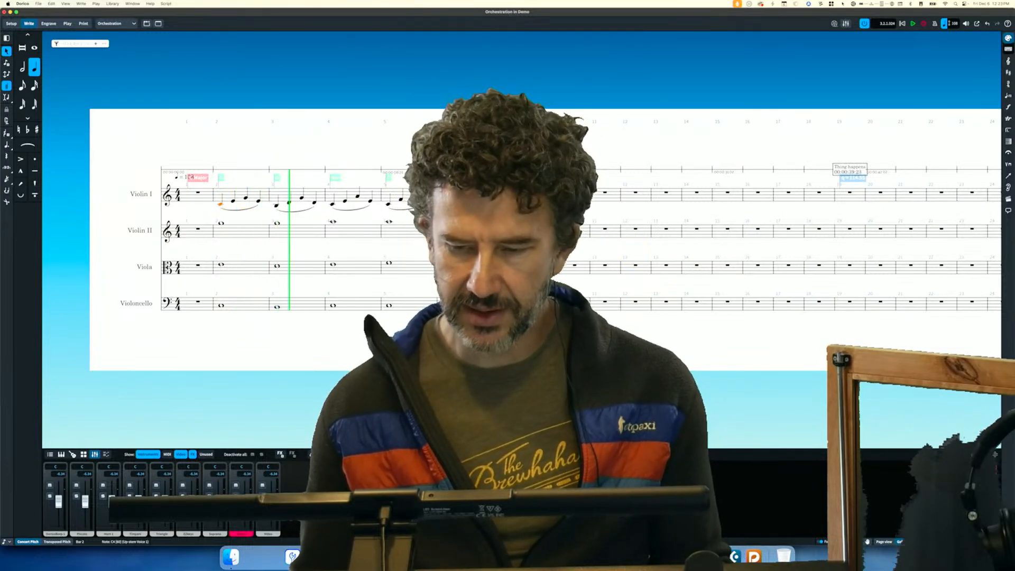
Step: In Play mode, open the Vienna Ensemble Pro plug-in window of the Violin I track to inspect its server connection
left_click(97, 4)
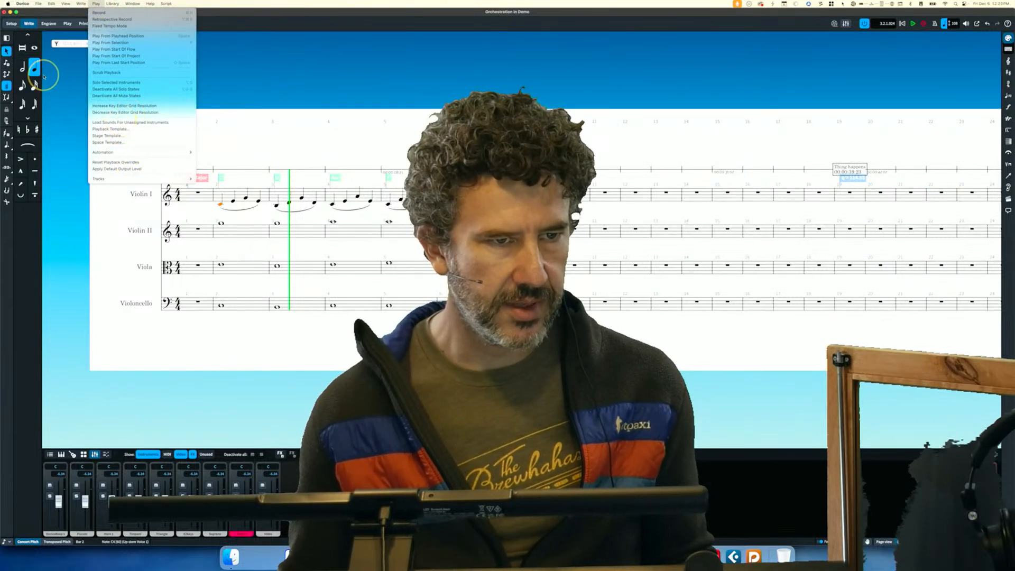
left_click(69, 79)
left_click(69, 24)
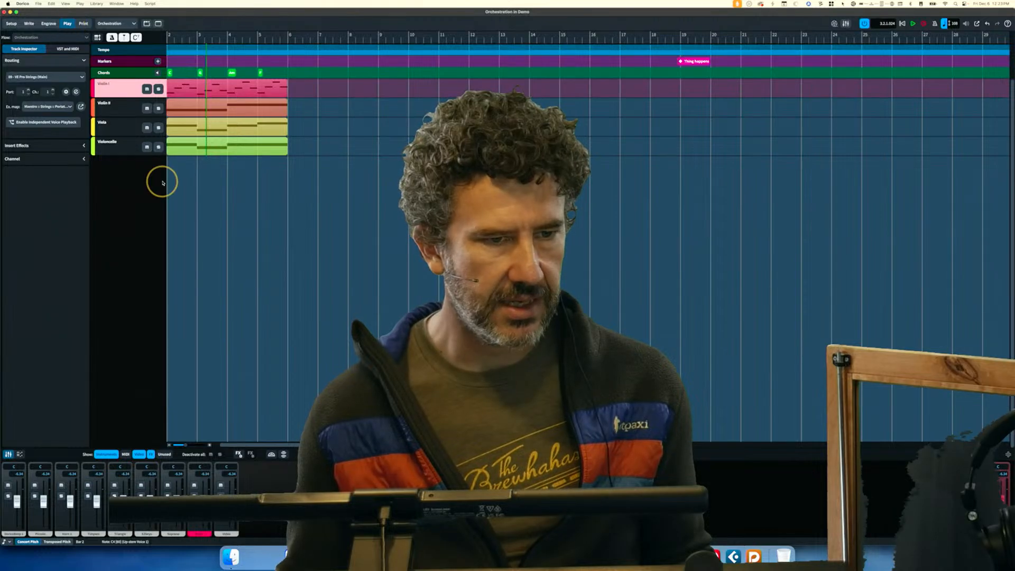
left_click(77, 92)
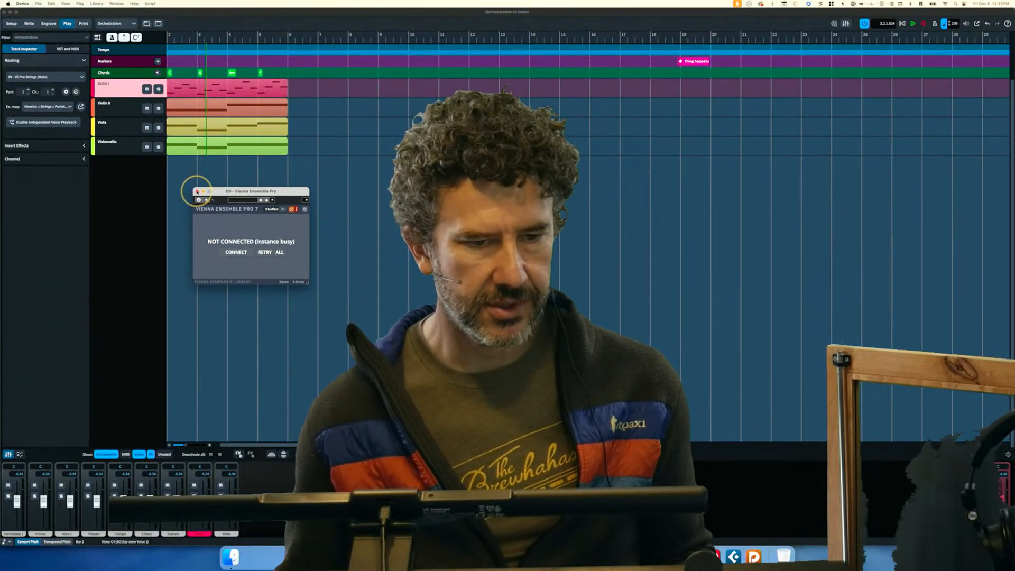
Step: Switch to Cubase Pro and quit it, saving the untitled project
key("super+Tab")
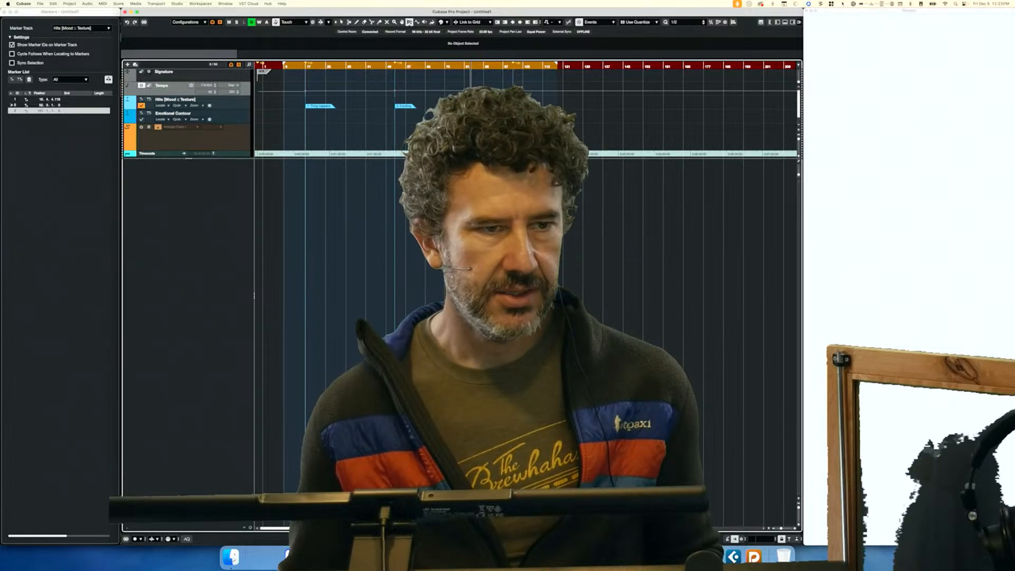
left_click(24, 4)
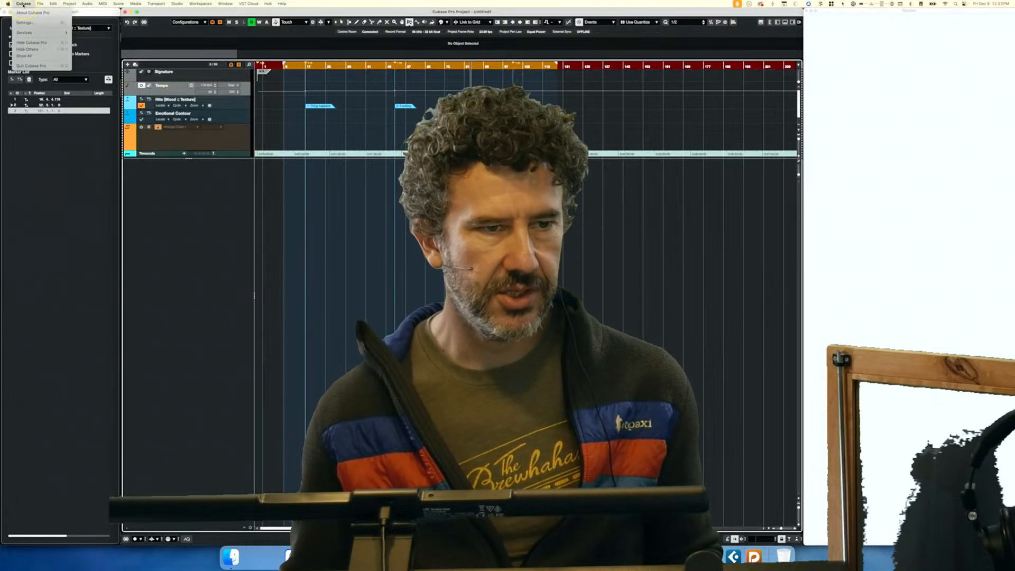
left_click(40, 66)
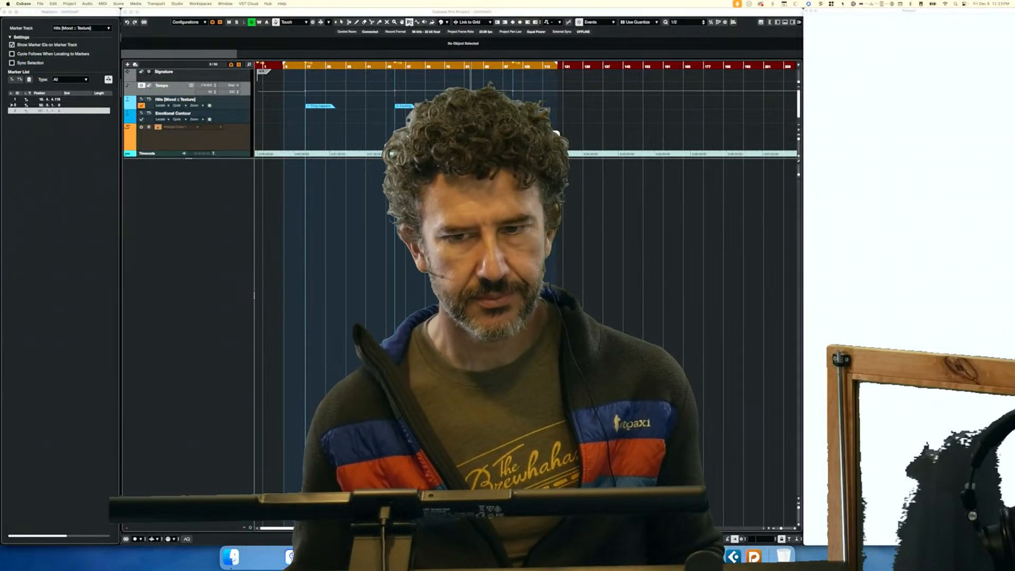
key("Return")
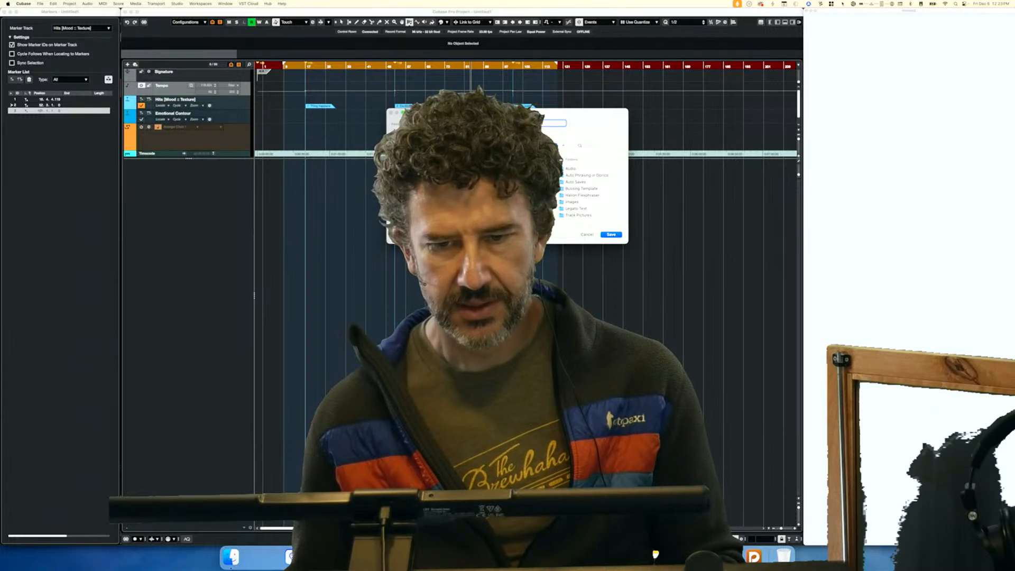
left_click(453, 236)
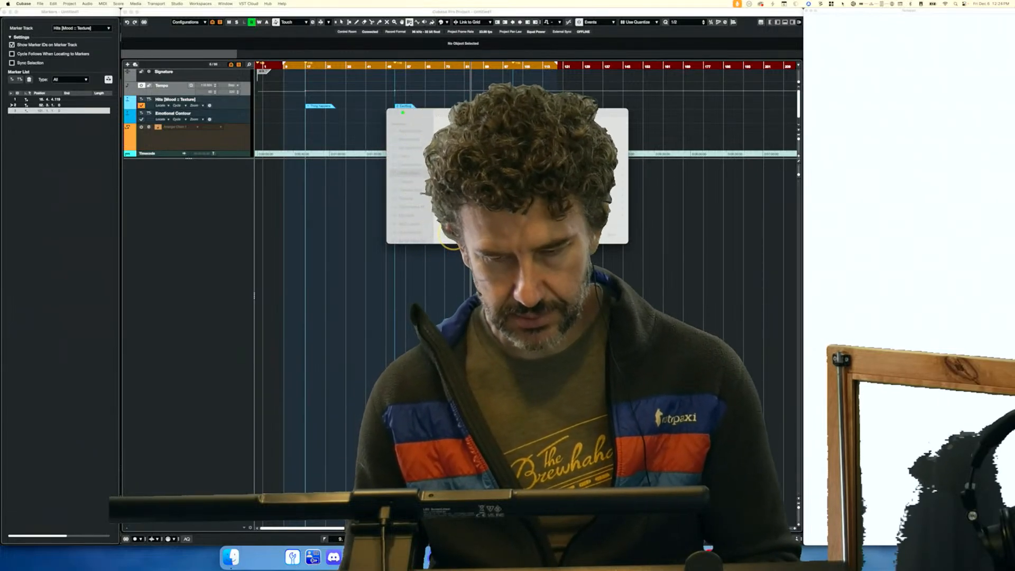
key("Return")
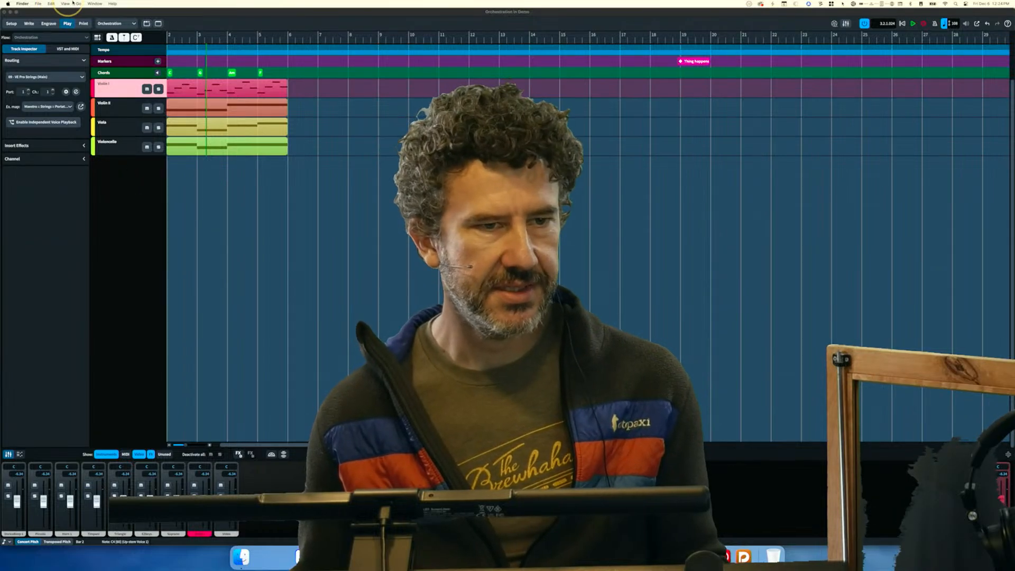
Step: Return to Dorico and reapply the project's playback template
left_click(83, 14)
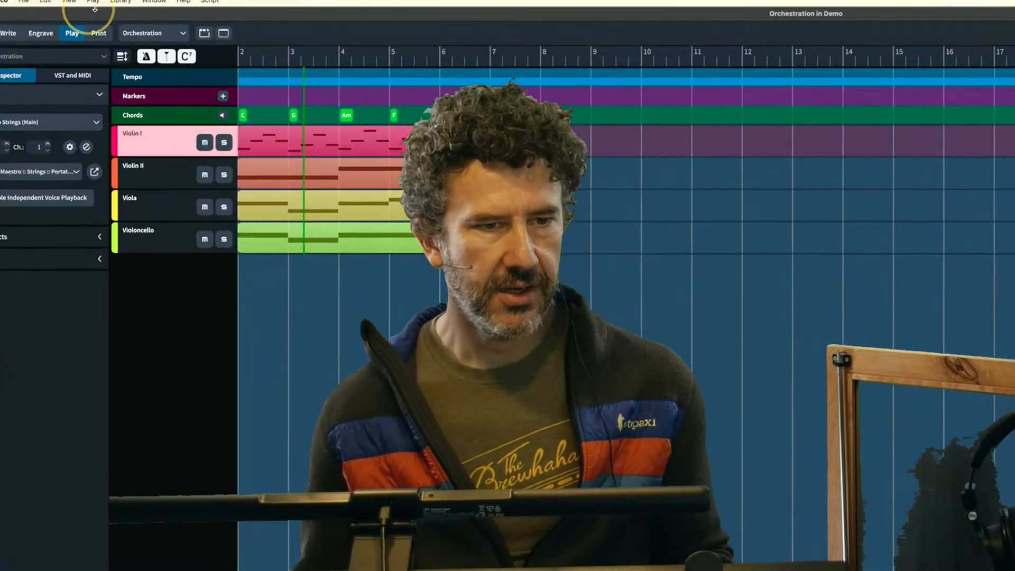
left_click(81, 5)
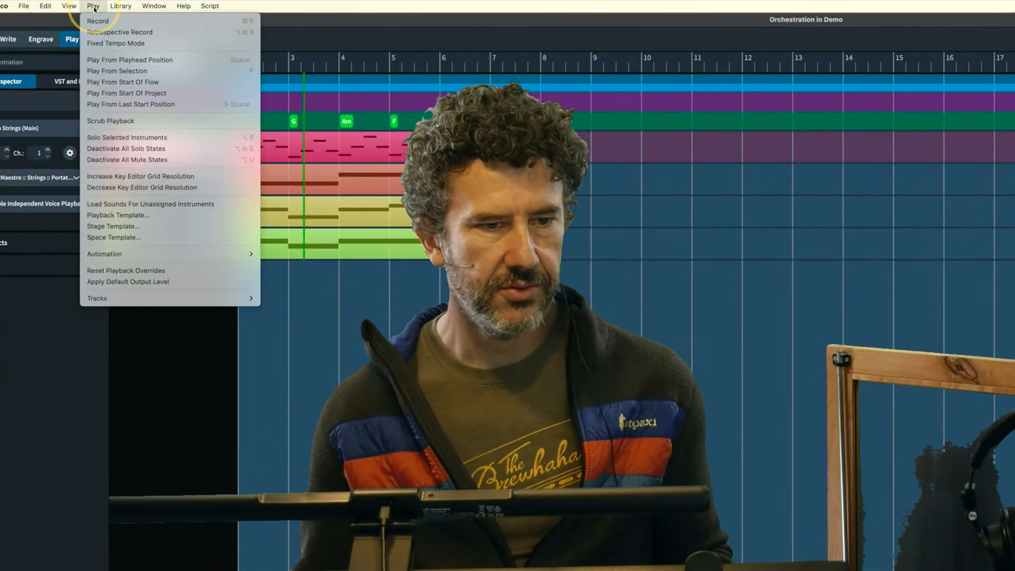
left_click(134, 215)
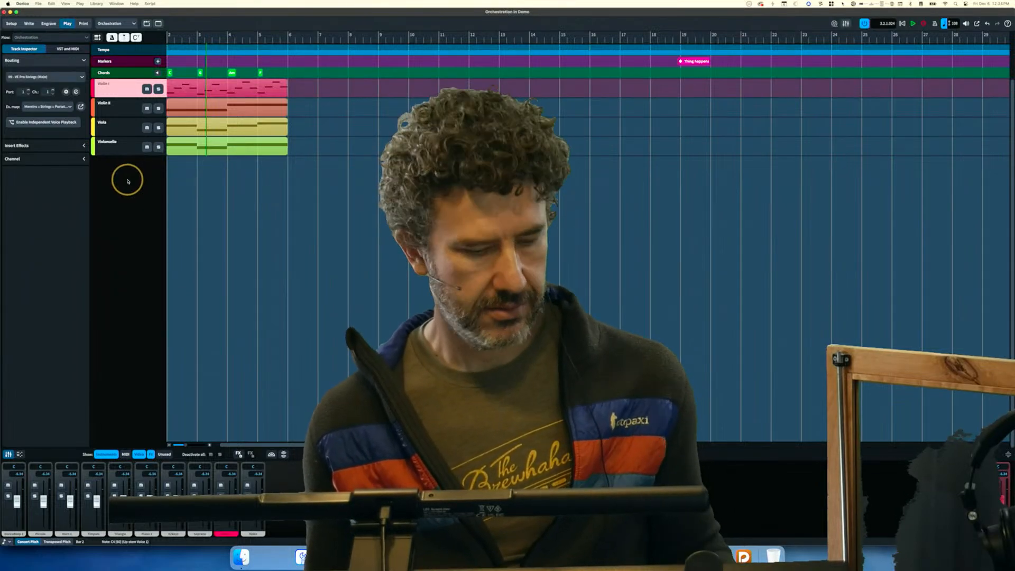
Step: Recheck the Violin I track's Vienna Ensemble Pro connection to the Strings (Main) instance and close the plug-in window
key("super+Tab")
key("super+Tab")
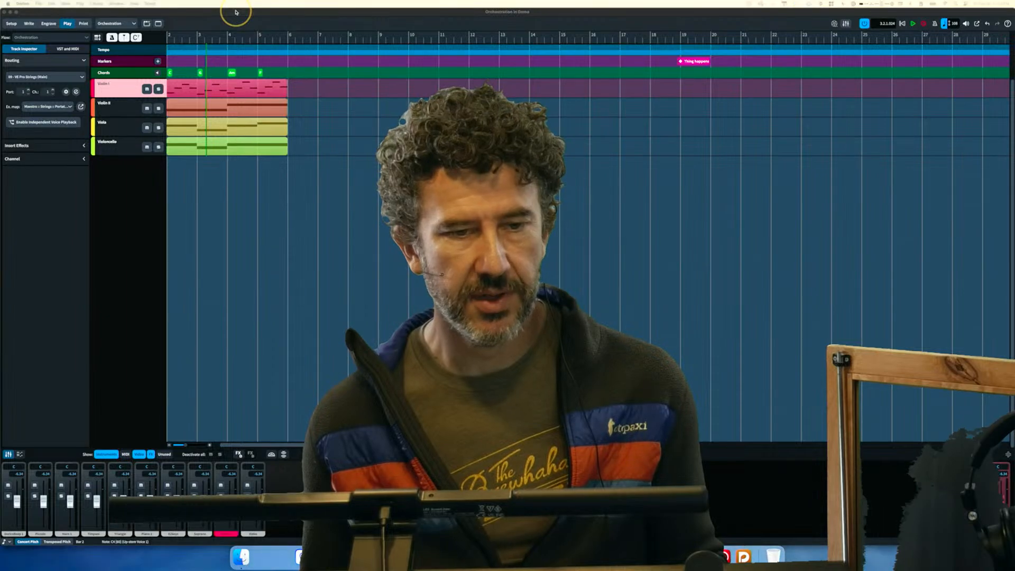
key("super+Tab")
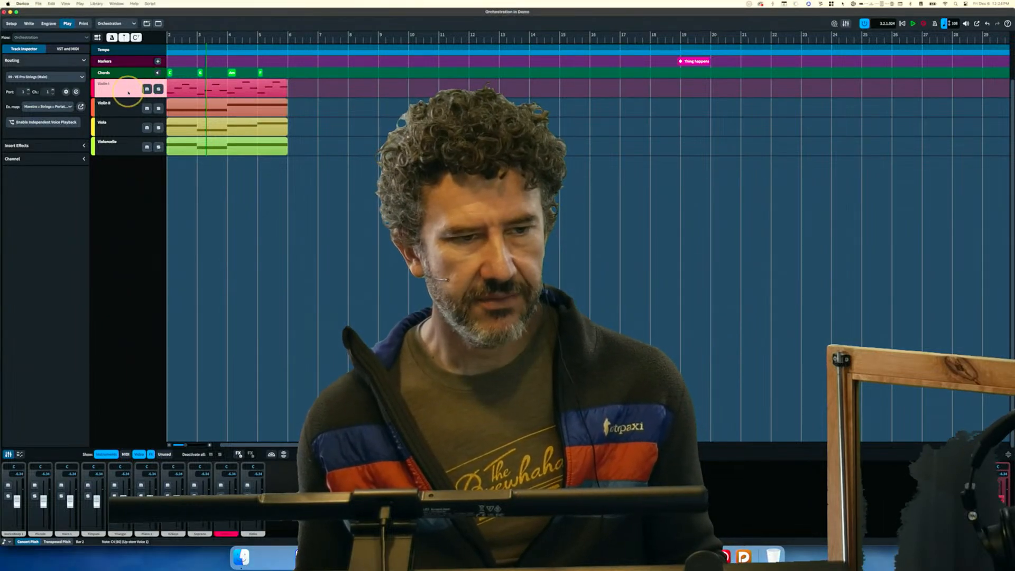
left_click(75, 91)
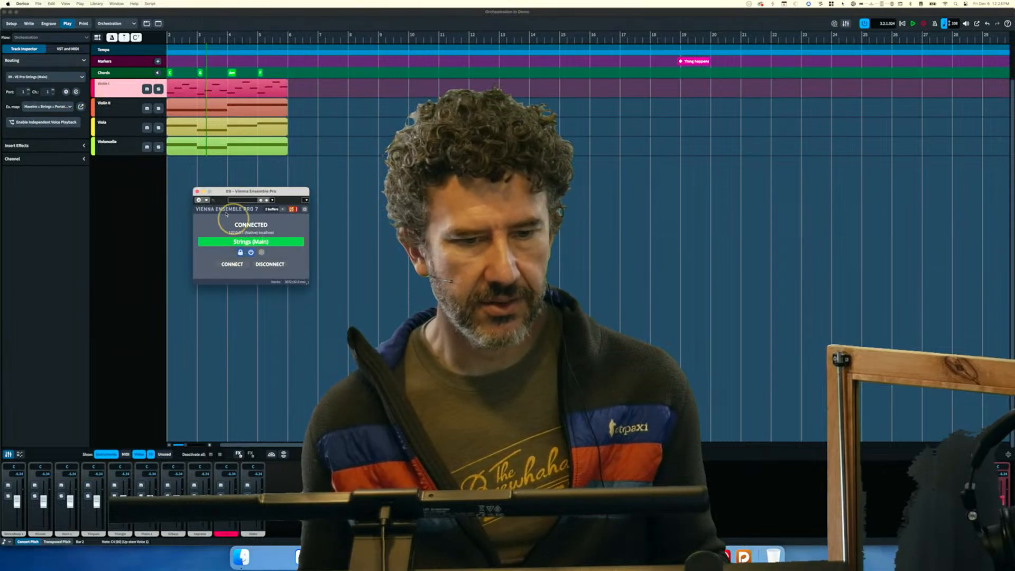
left_click(198, 191)
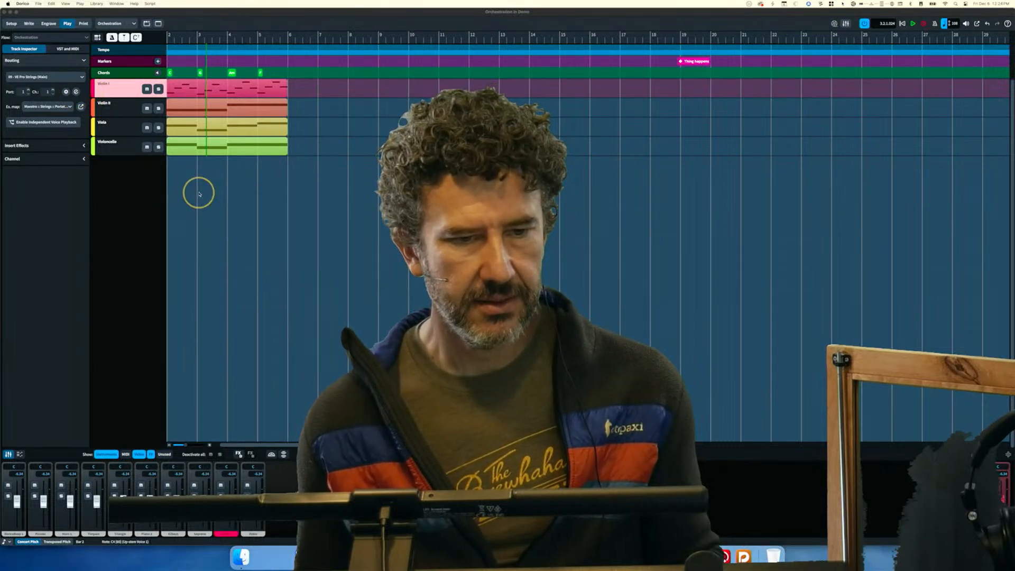
Step: Play back the orchestration from bar 2, return to Write mode while it plays, and stop playback
left_click(168, 46)
key("space")
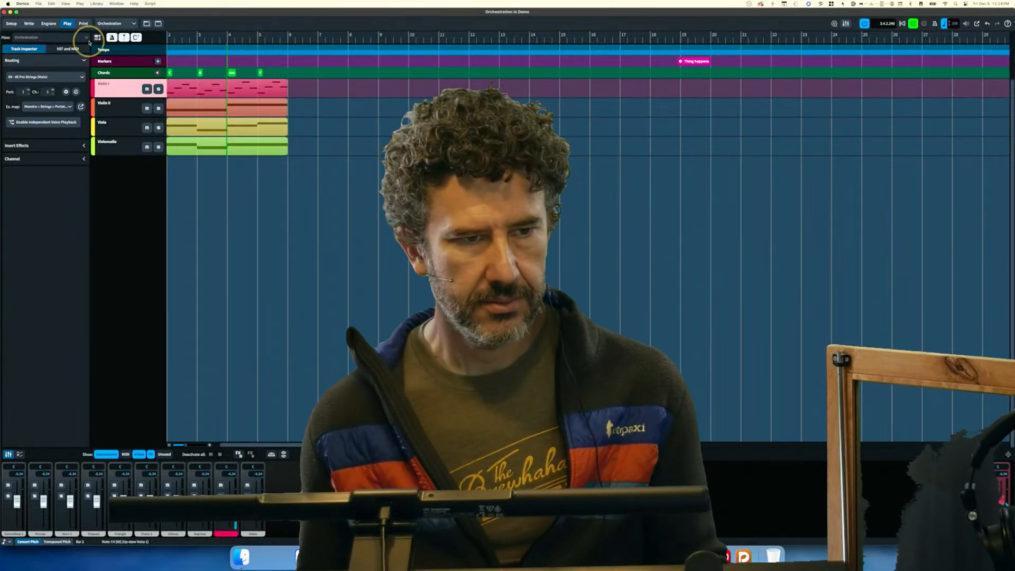
left_click(29, 24)
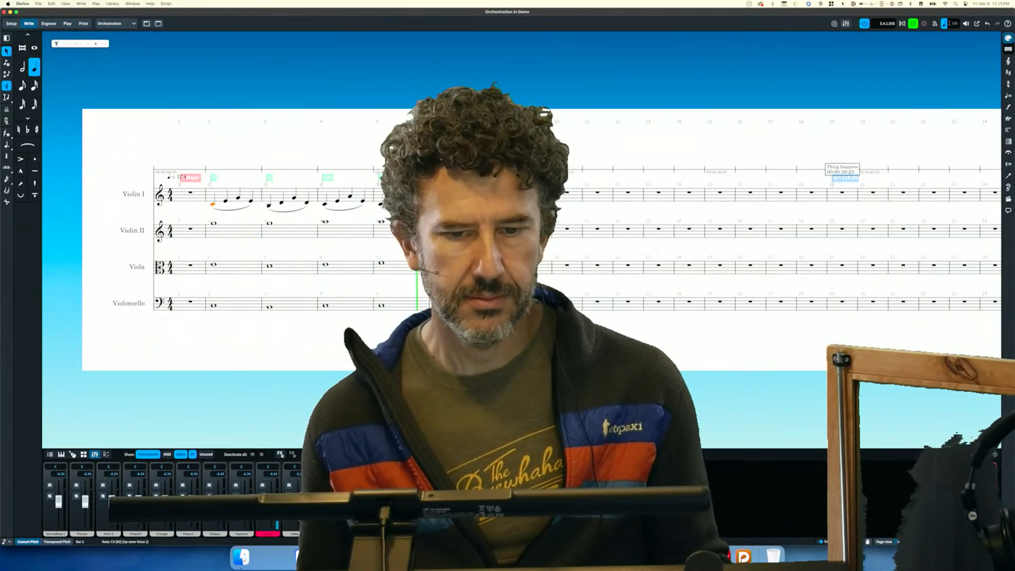
key("space")
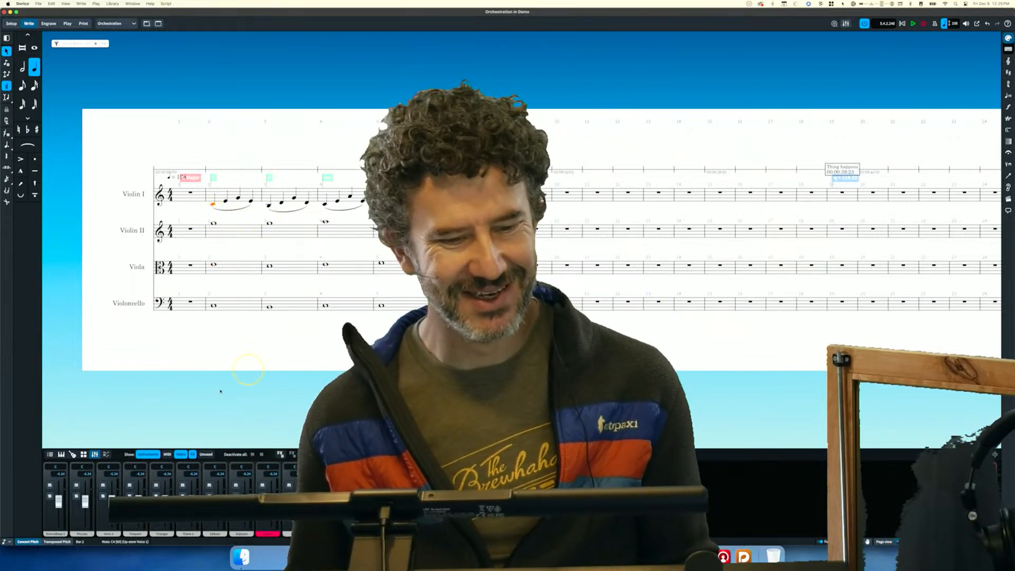
Step: In the Key Editor, lower the velocity of all Violin I notes in bars 2 to 5 together
left_click(105, 454)
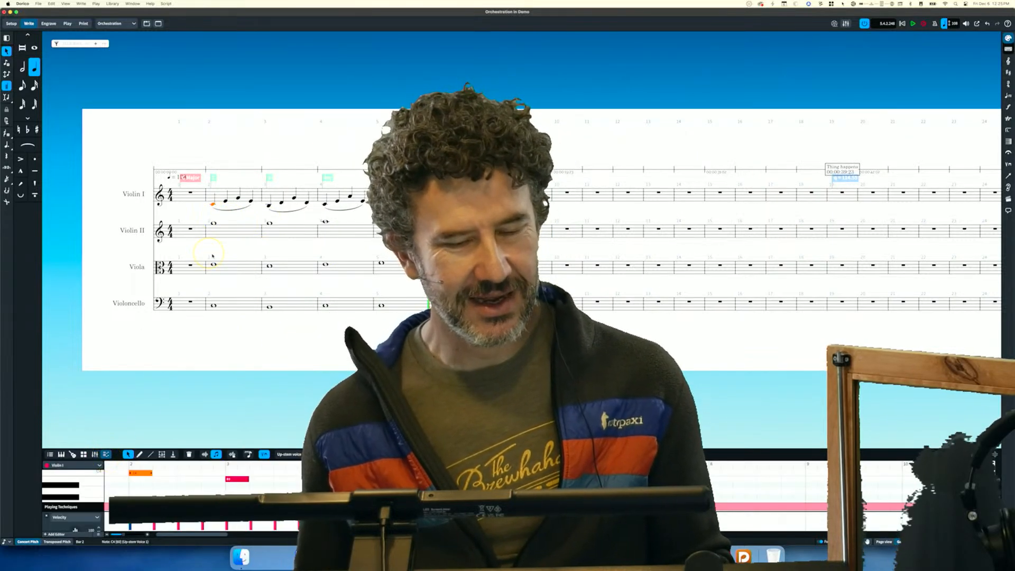
left_click(213, 206, "super")
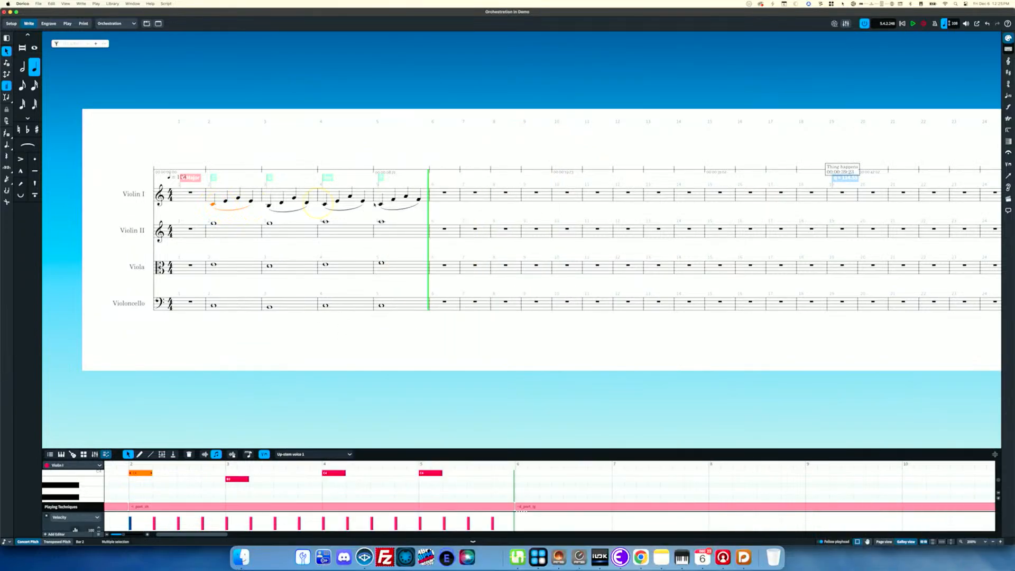
left_click(421, 199, "shift")
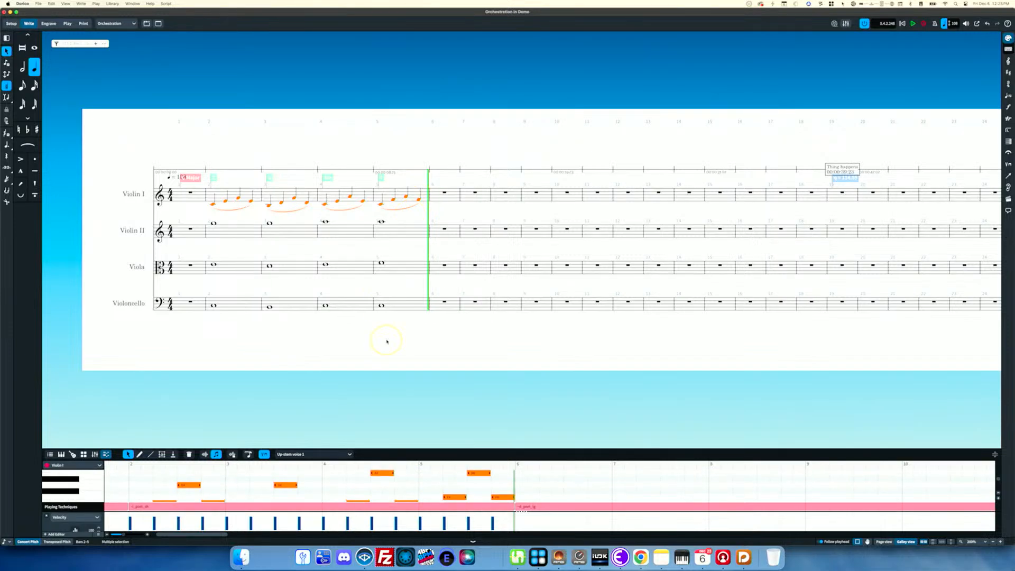
left_click_drag(396, 450, 389, 334)
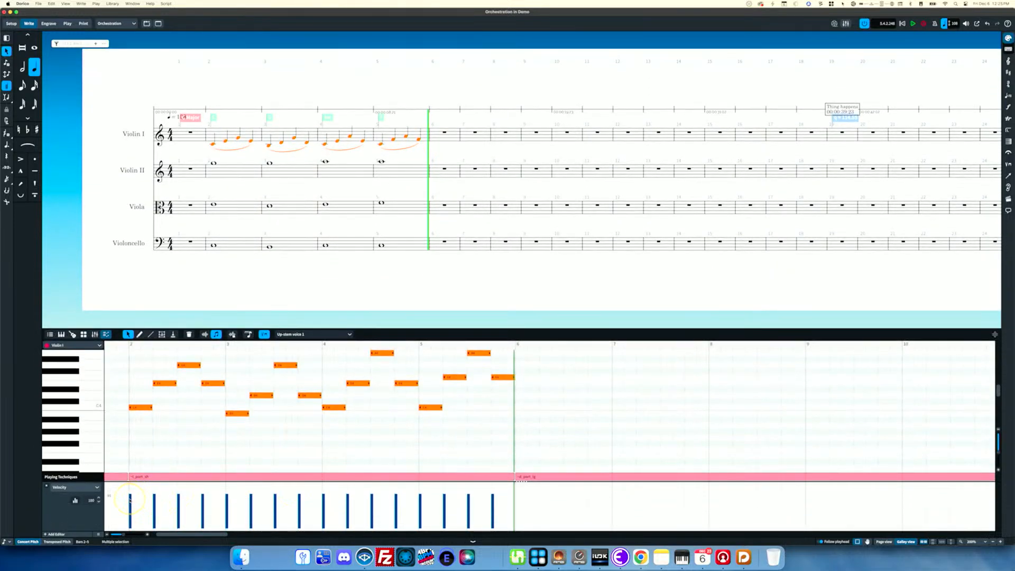
left_click_drag(131, 500, 132, 524)
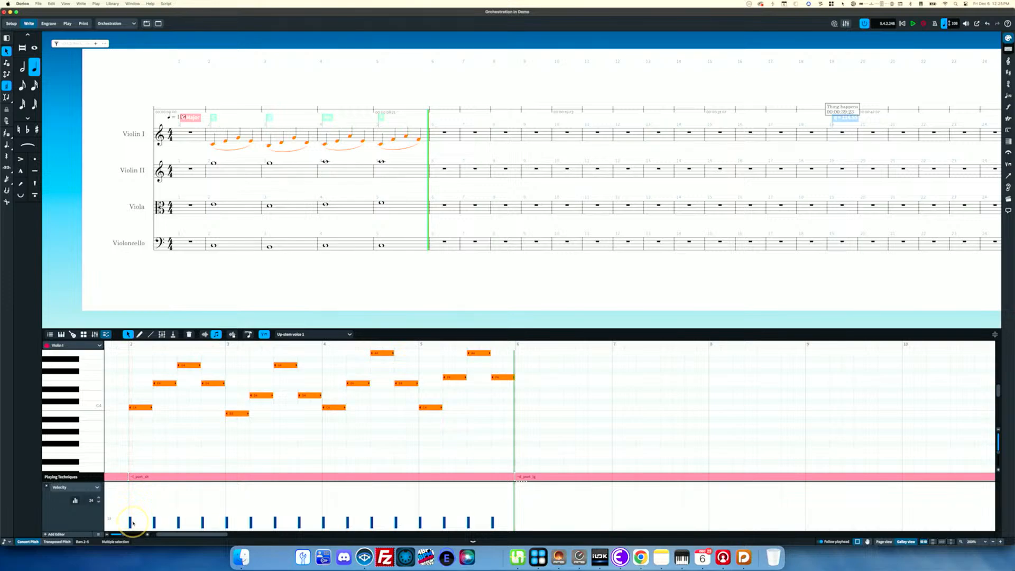
Step: Play back the start of the passage from the Violin I selection, stop, and replay it from Violin II's bar 2 note
key("space")
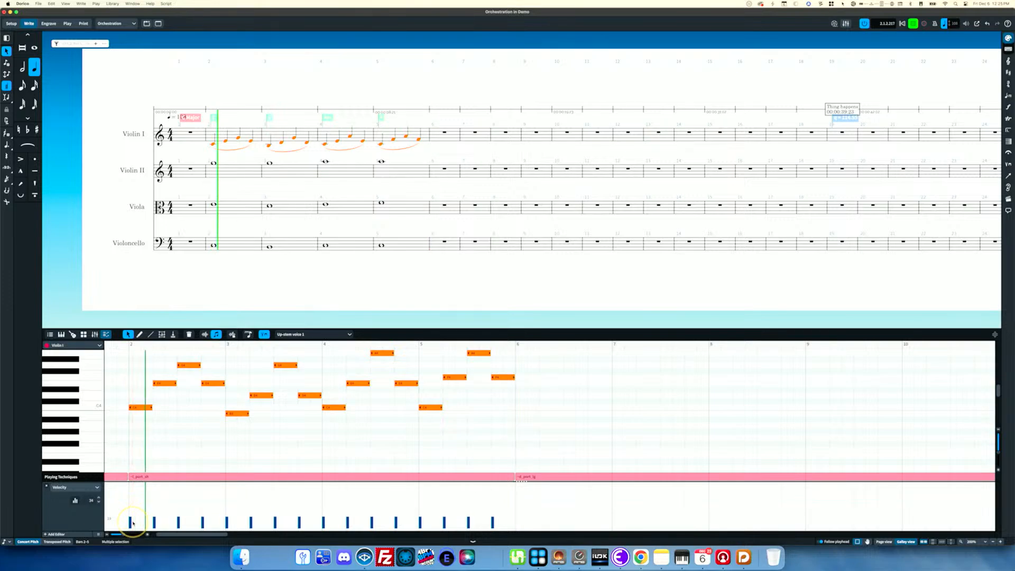
key("space")
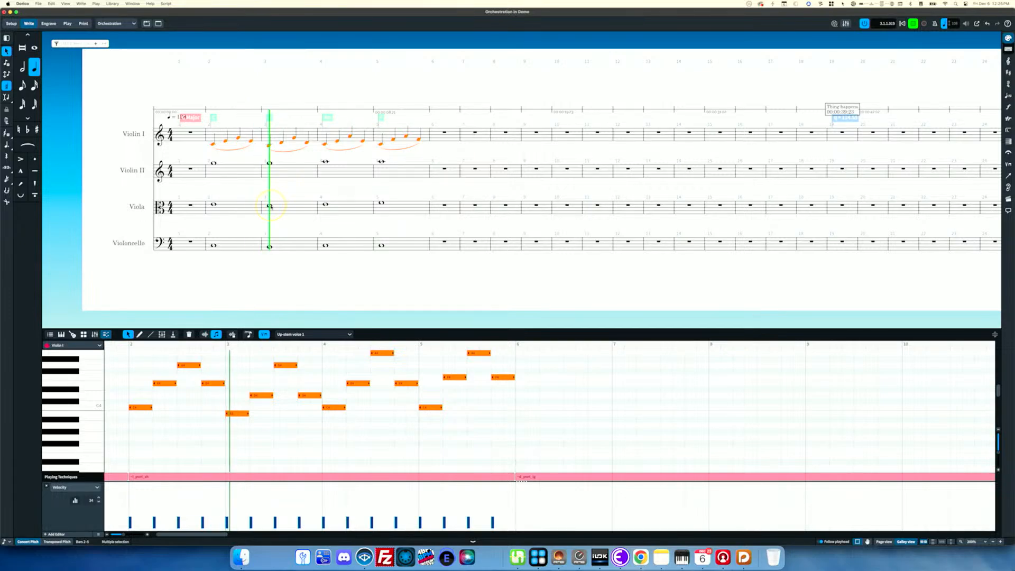
left_click(221, 172)
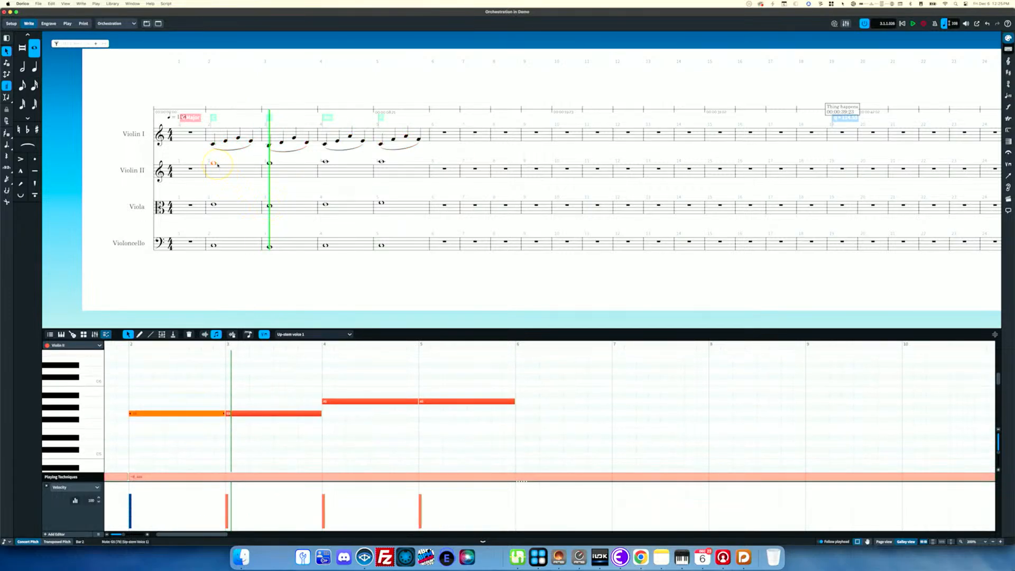
key("space")
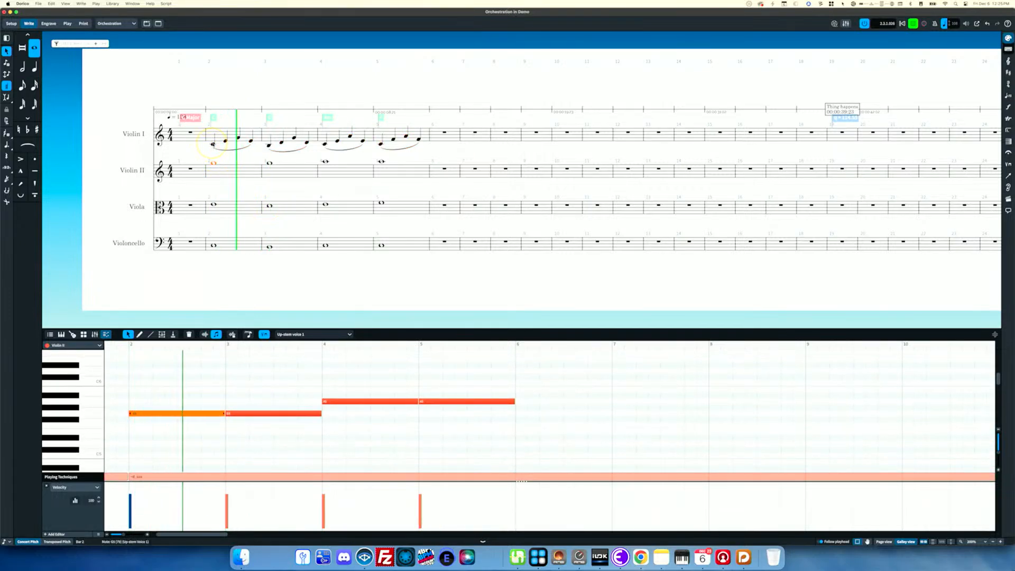
Step: Add an mf dynamic to Violin I and an mp dynamic to the Viola at the start of bar 2
left_click(212, 143)
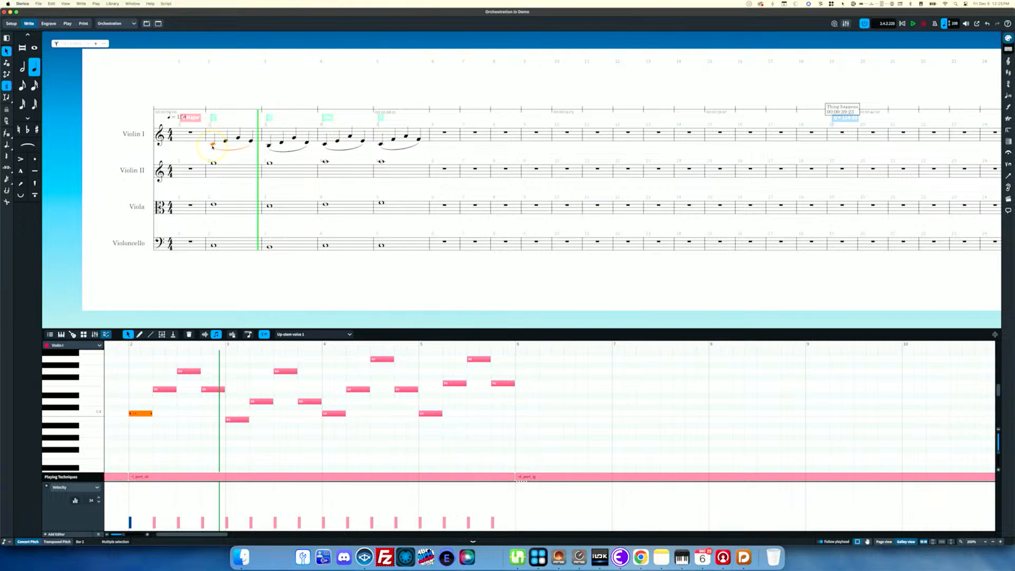
key("shift+d")
type("mf")
key("Return")
left_click(214, 205)
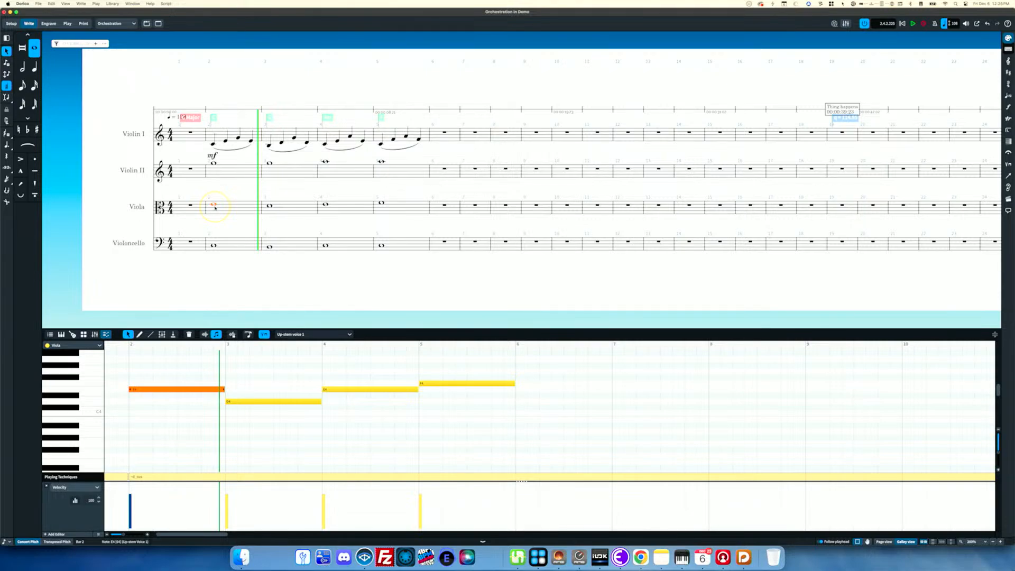
key("shift+d")
key("Return")
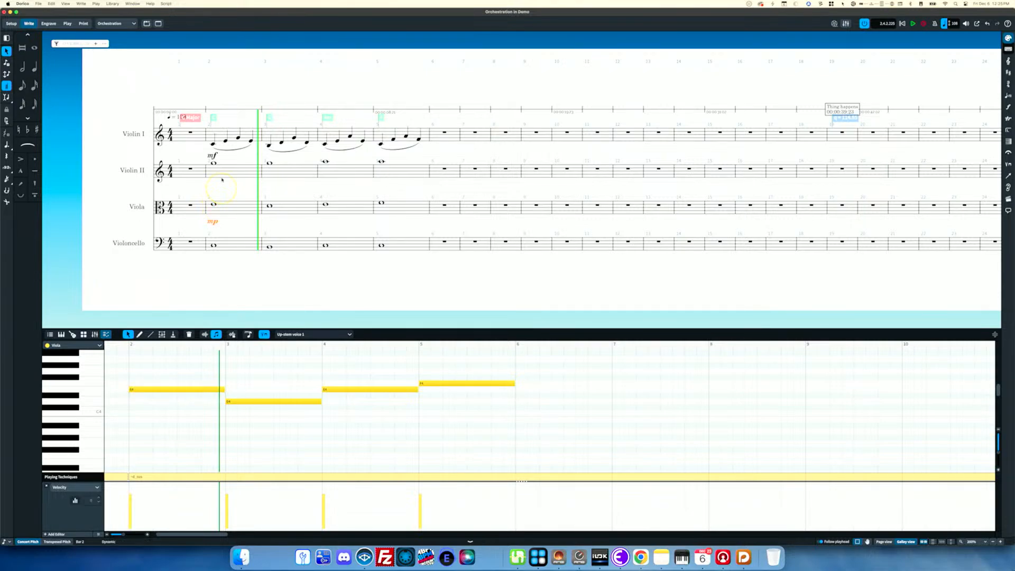
Step: Add an mp dynamic to Violin II and an mf dynamic to the Violoncello at the start of bar 2
left_click(214, 163)
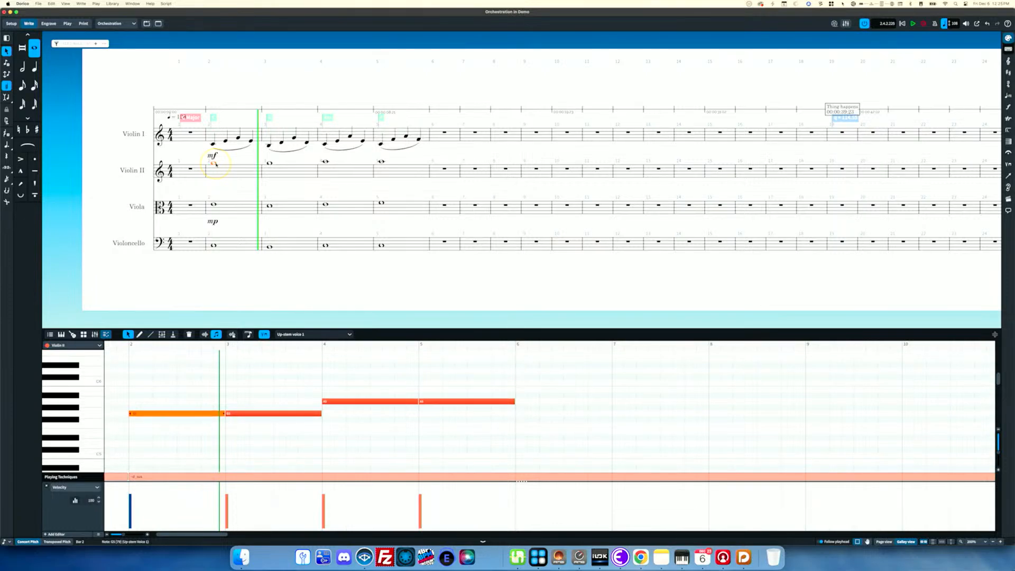
key("shift+d")
type("mp")
key("Return")
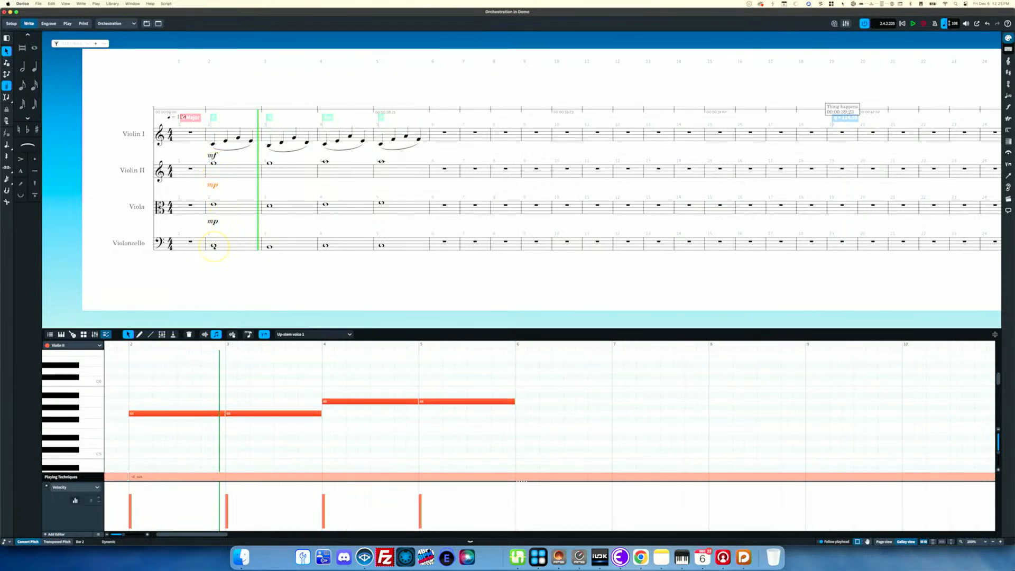
left_click(213, 246)
key("shift+d")
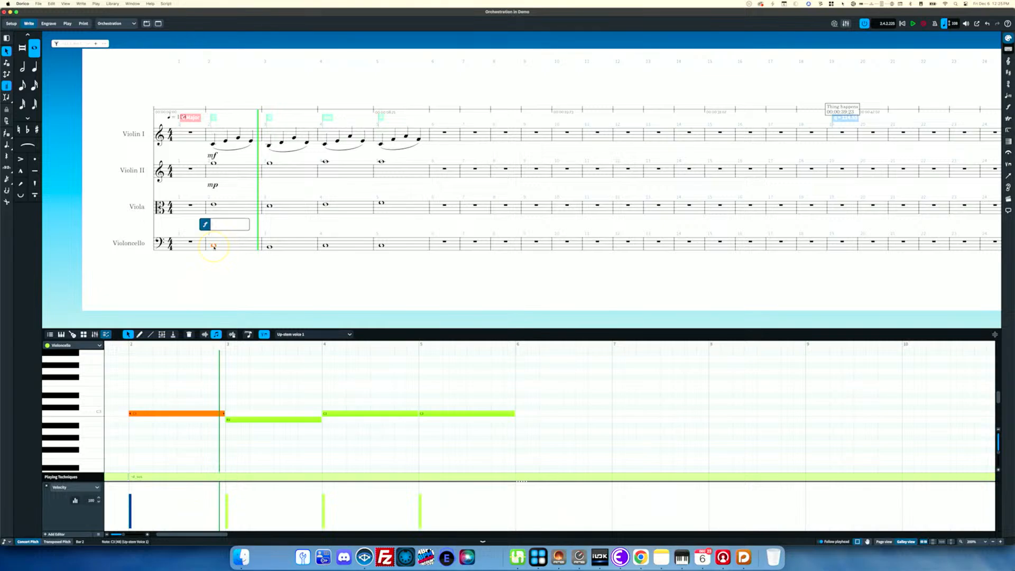
type("mf")
key("Return")
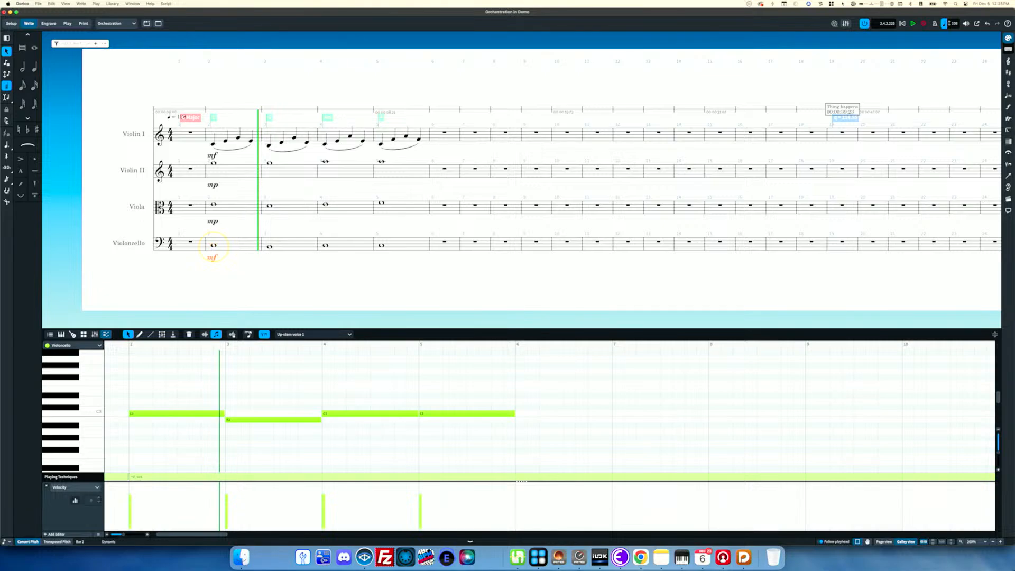
Step: Play the passage from bar 2 with the dynamics and show the CC 1 lane for the Violoncello and Violin II in the Key Editor
left_click(213, 244)
key("p")
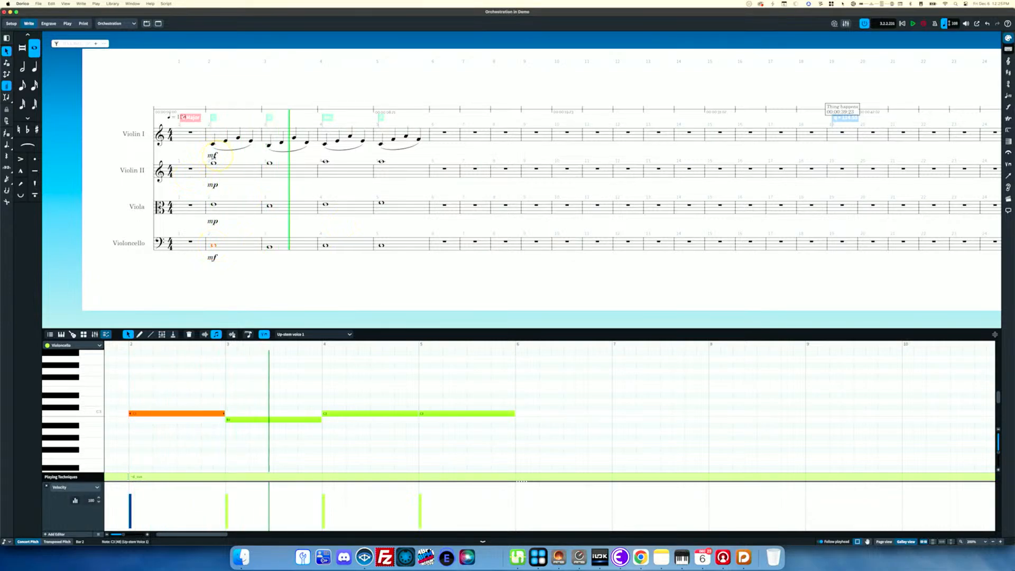
left_click(87, 487)
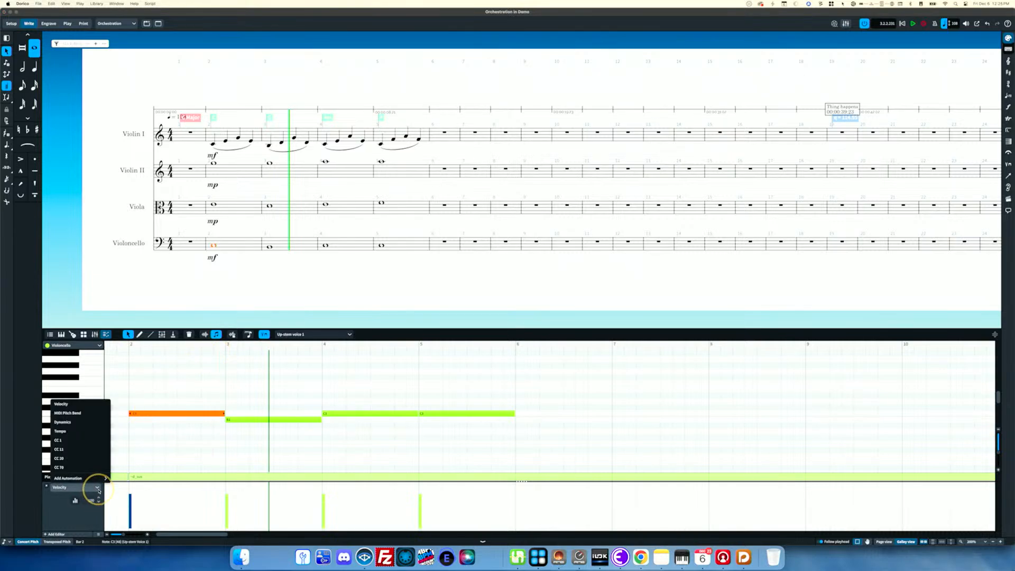
left_click(81, 440)
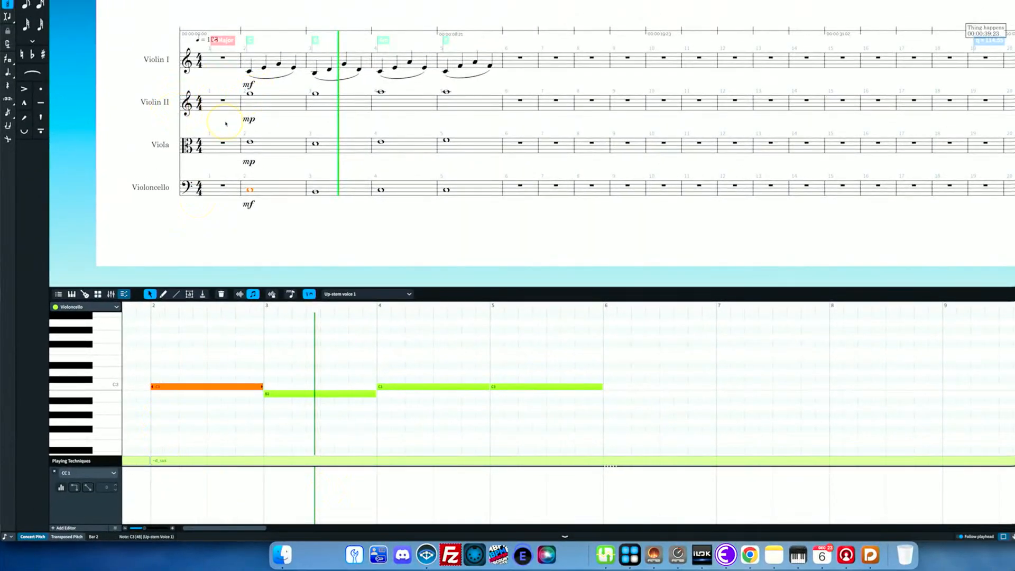
key("Escape")
left_click(249, 95)
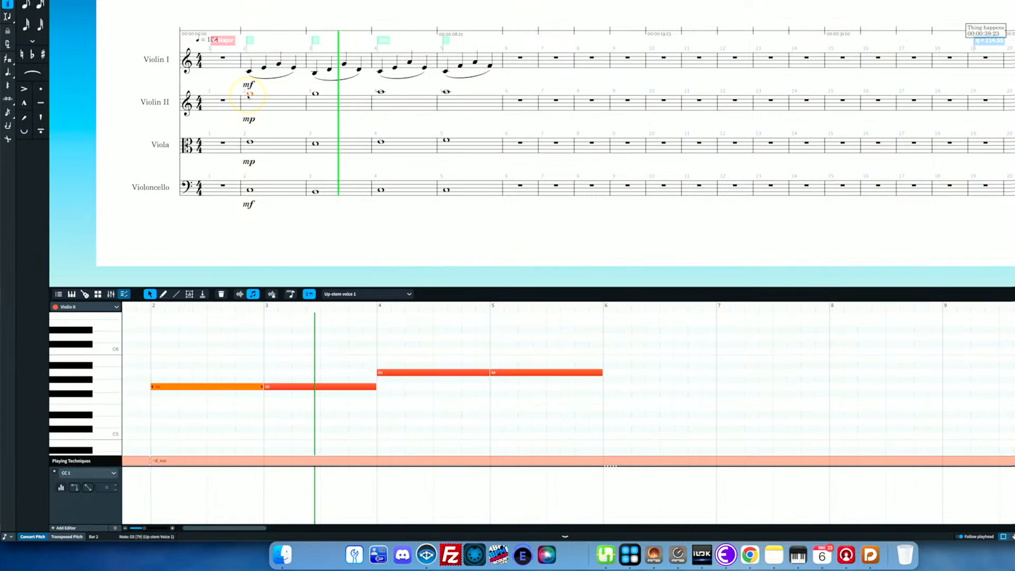
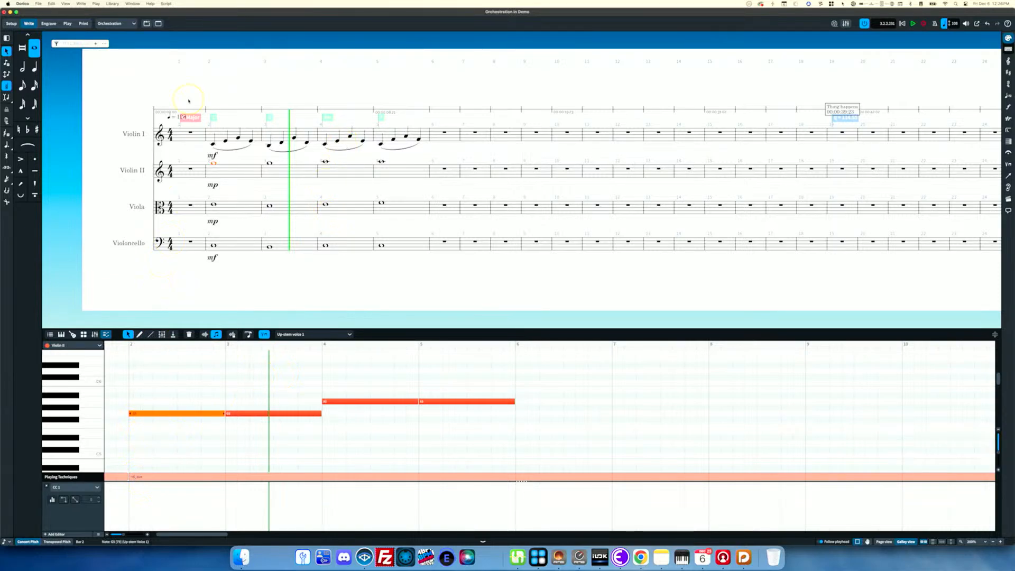
left_click(148, 83)
left_click(38, 4)
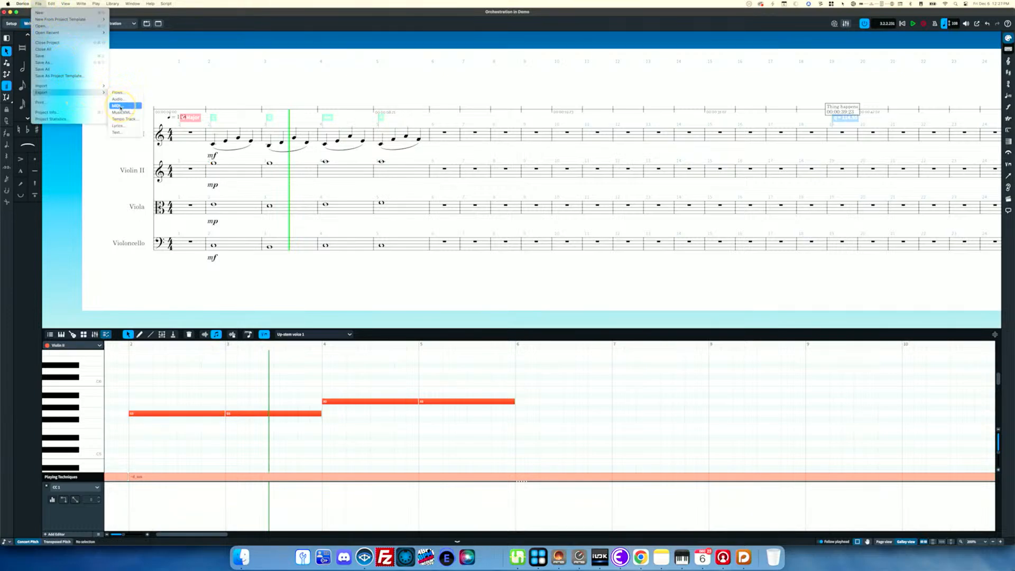
left_click(121, 108)
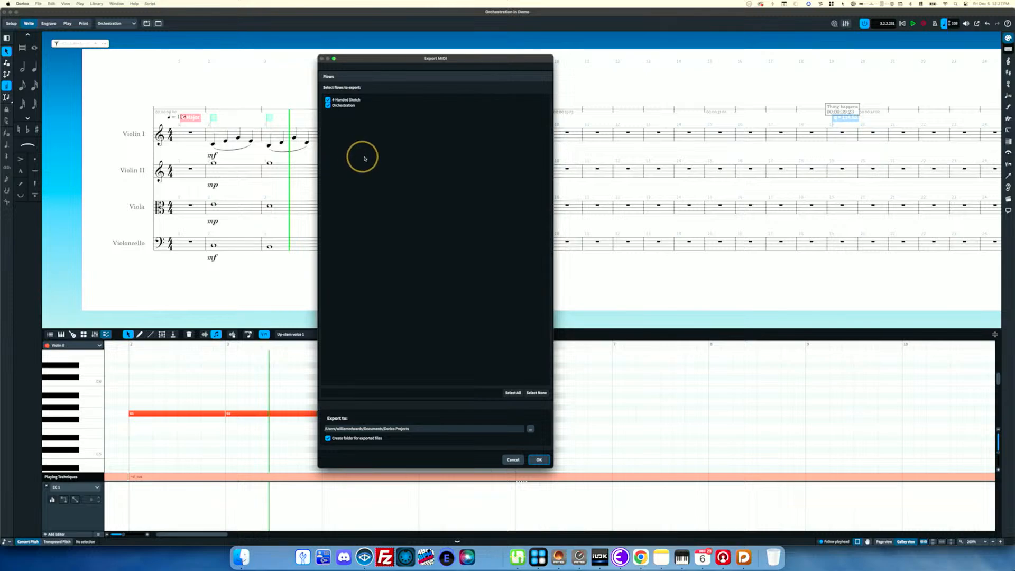
left_click(328, 100)
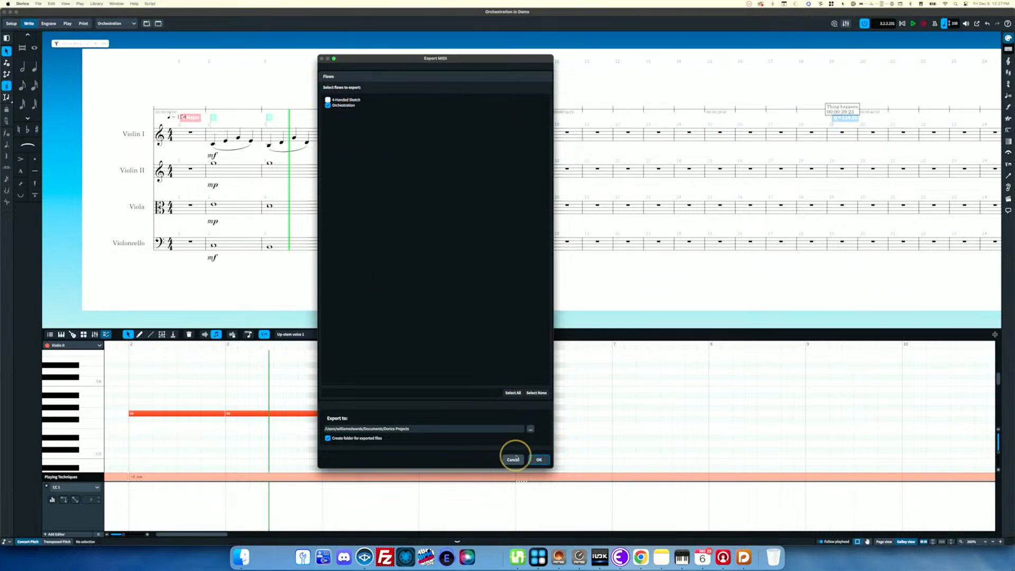
left_click(530, 430)
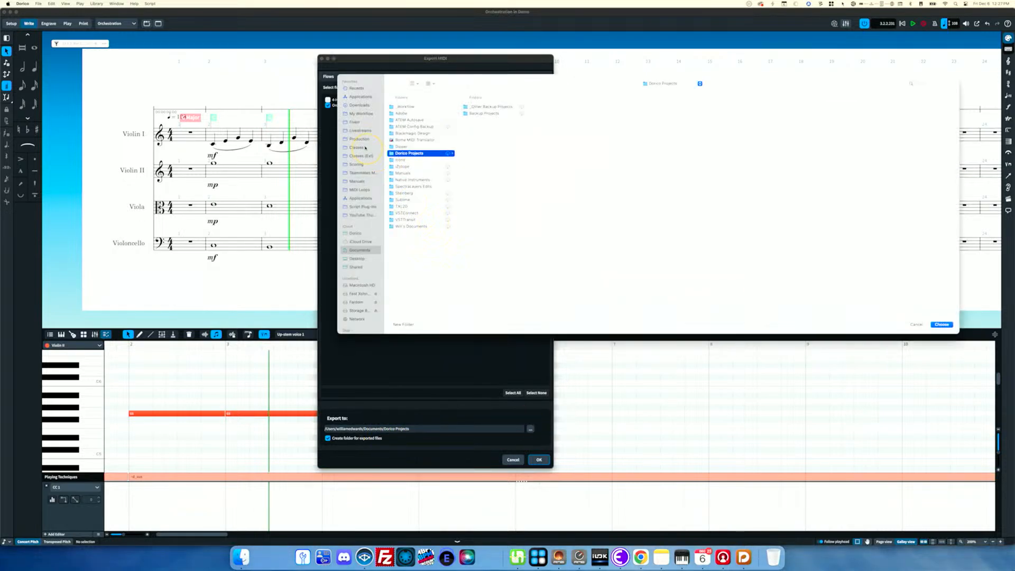
left_click(353, 139)
left_click(411, 113)
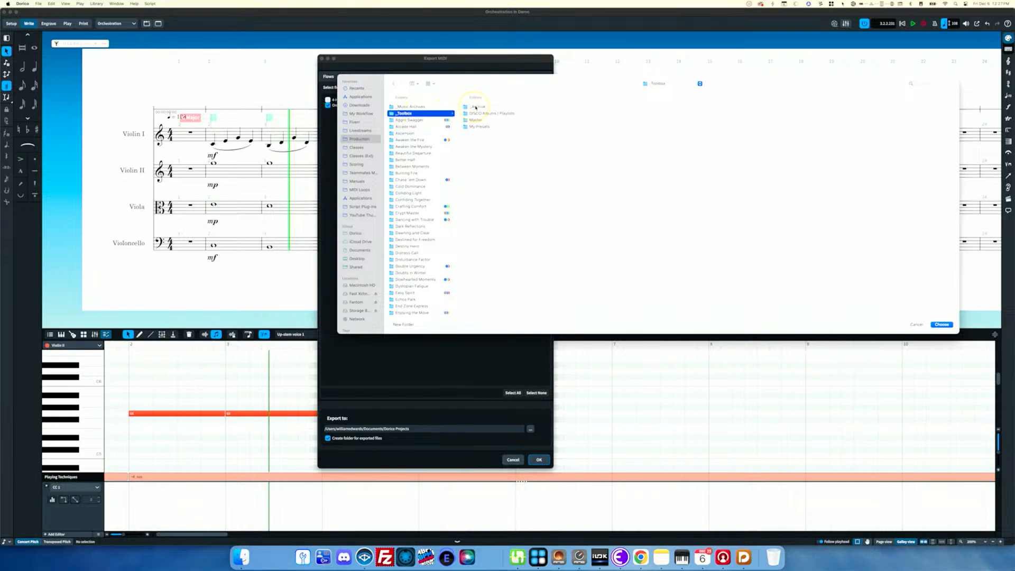
left_click(478, 107)
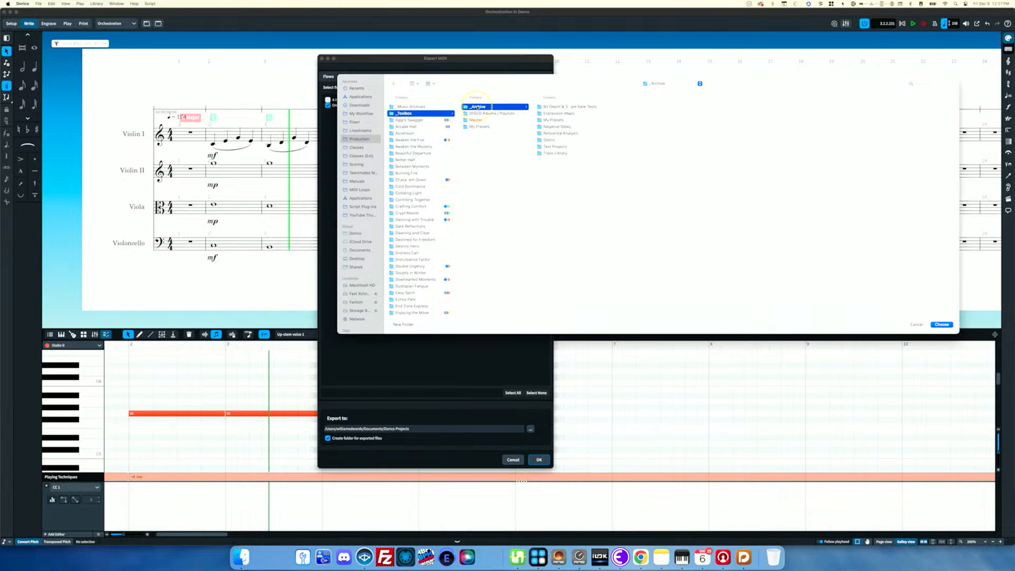
left_click(553, 146)
left_click(630, 107)
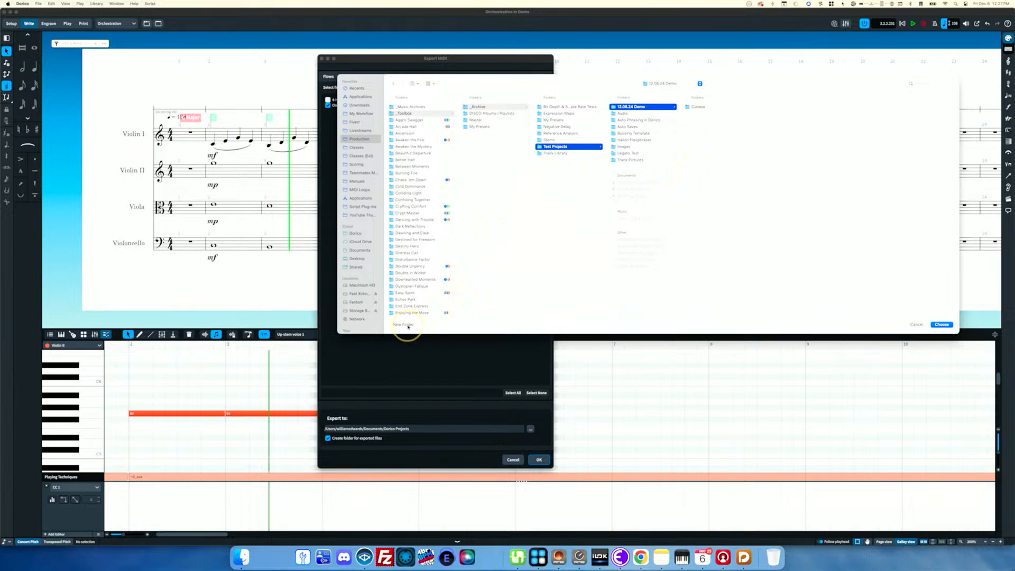
left_click(405, 325)
left_click(661, 217)
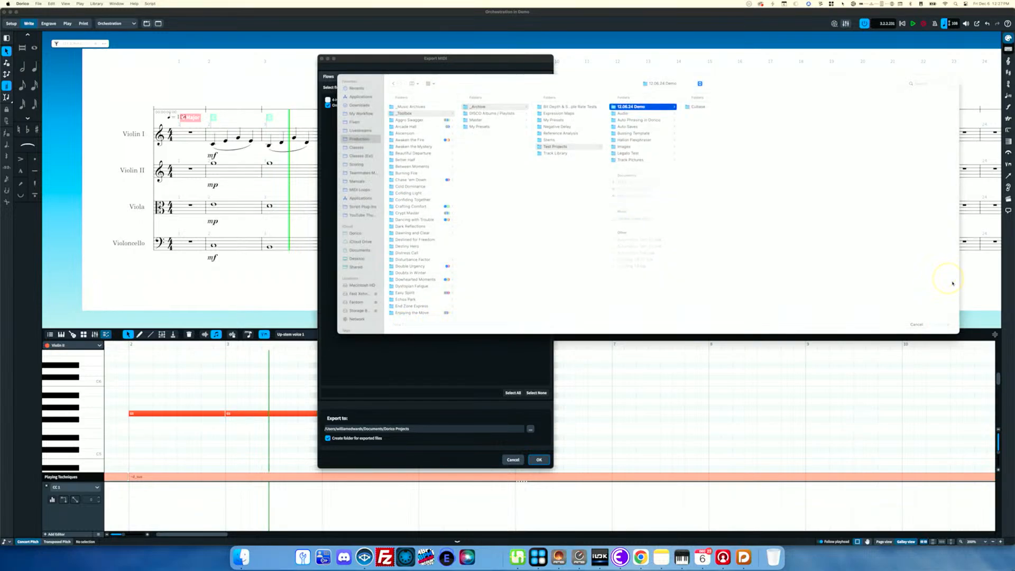
left_click(917, 324)
left_click(528, 460)
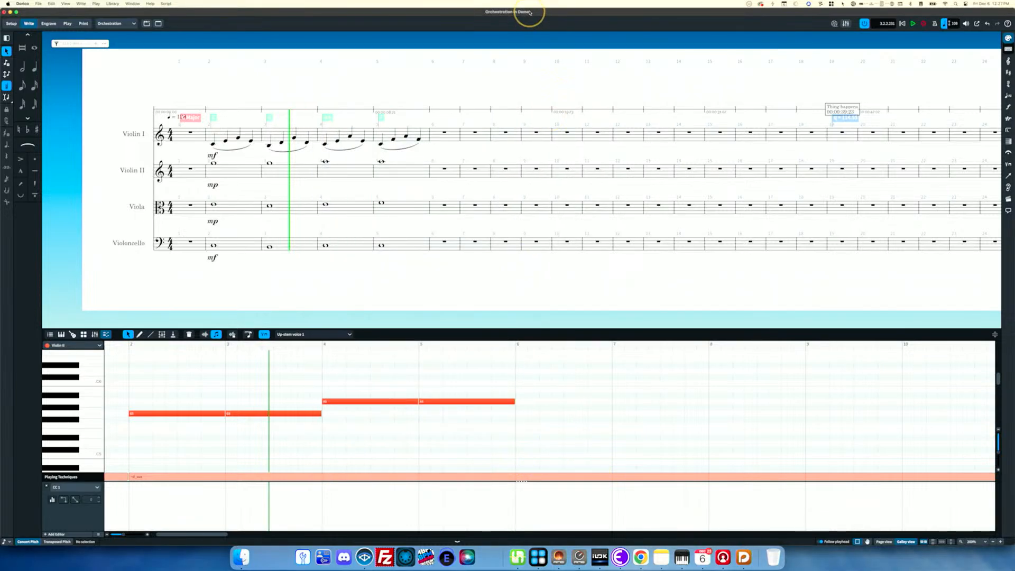
Step: Start saving the project and browse to Production/_Toolbox/_Archive/Test Projects/12.06.24 Demo as its location
left_click(38, 4)
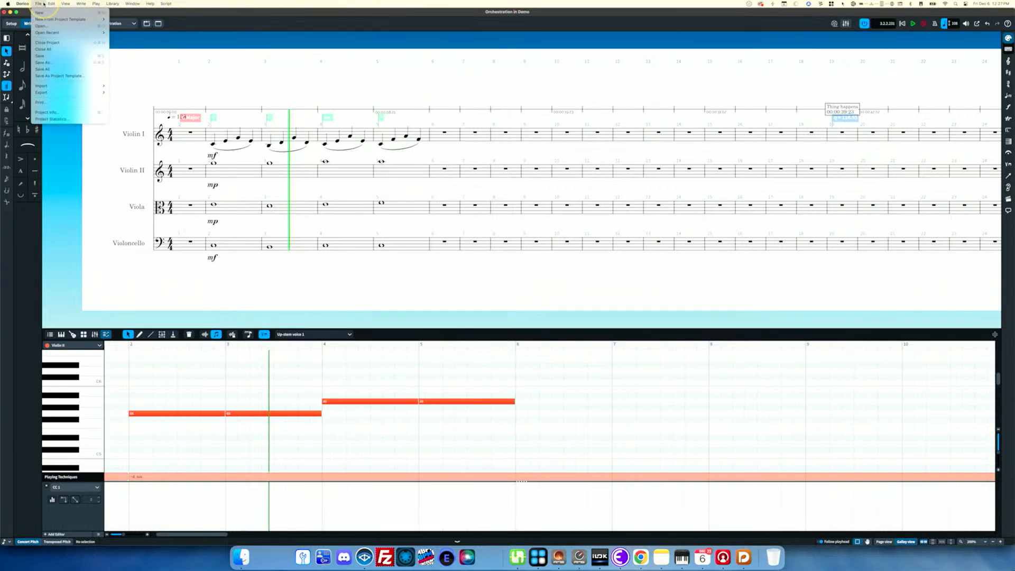
left_click(47, 56)
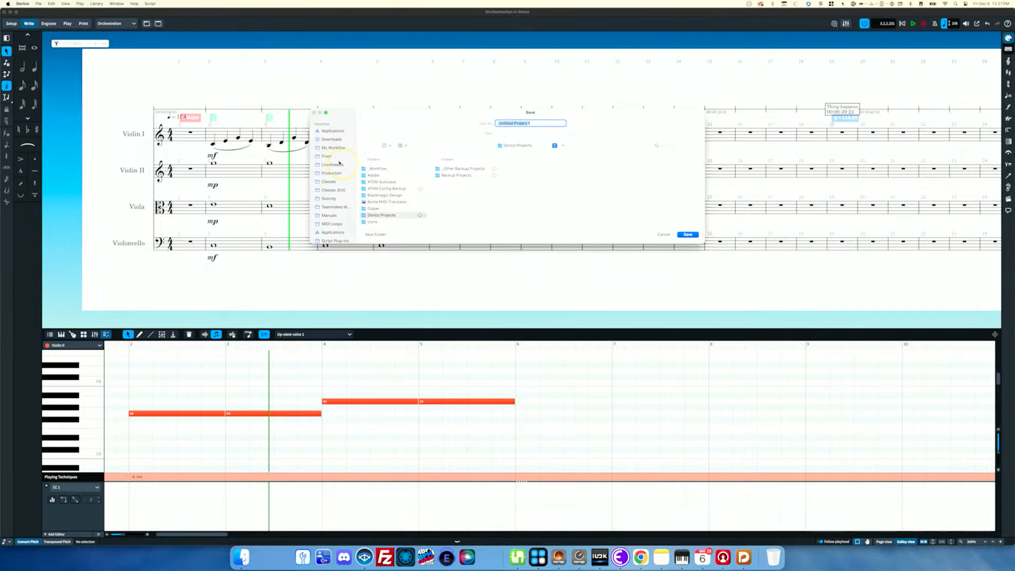
left_click(331, 173)
left_click(397, 175)
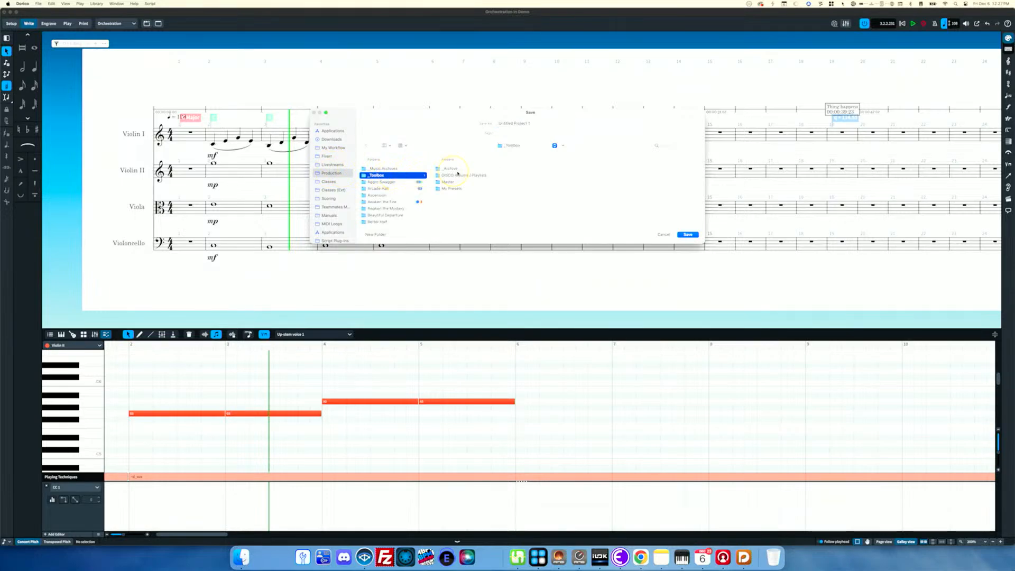
left_click(456, 169)
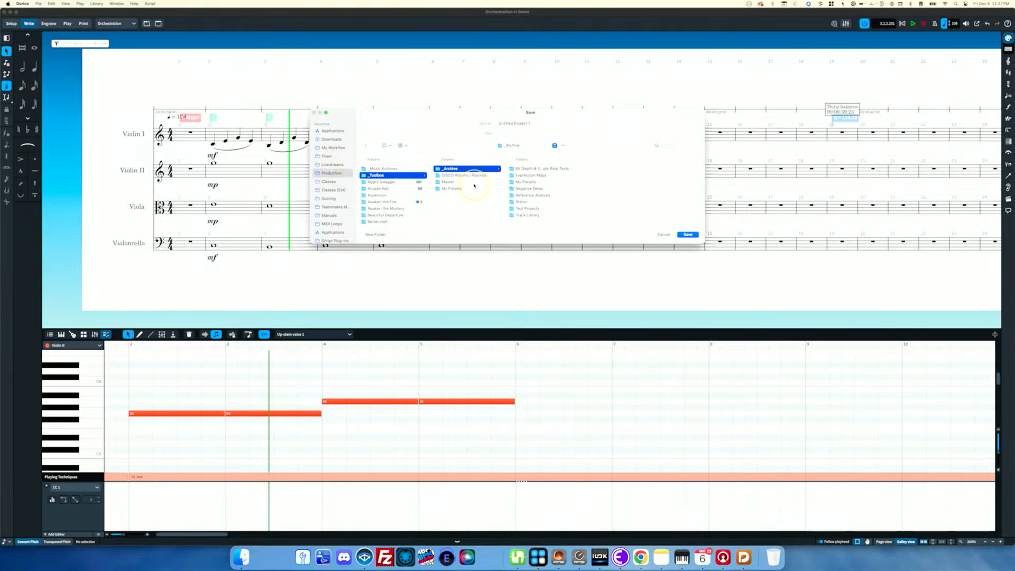
left_click(529, 209)
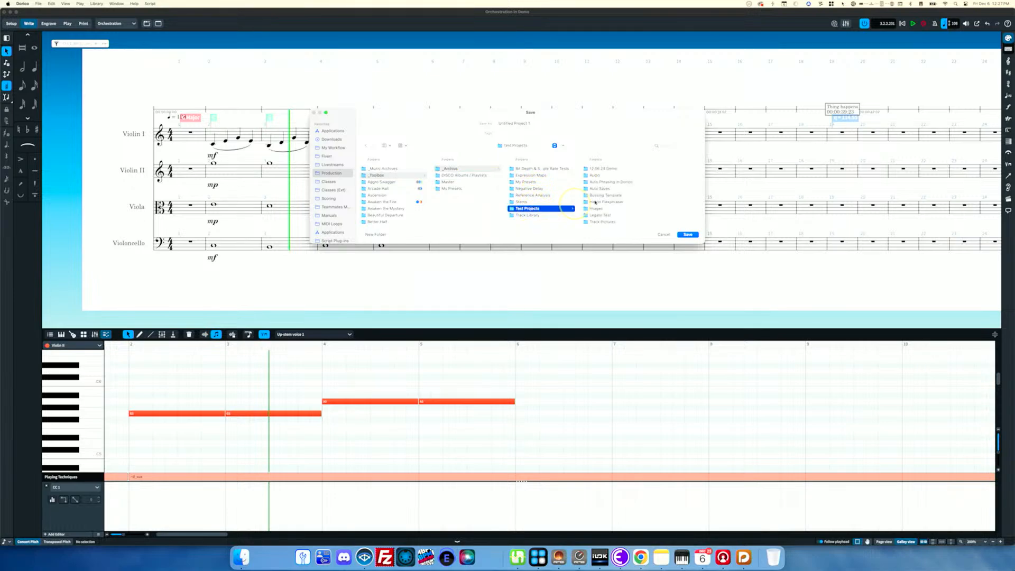
left_click(603, 169)
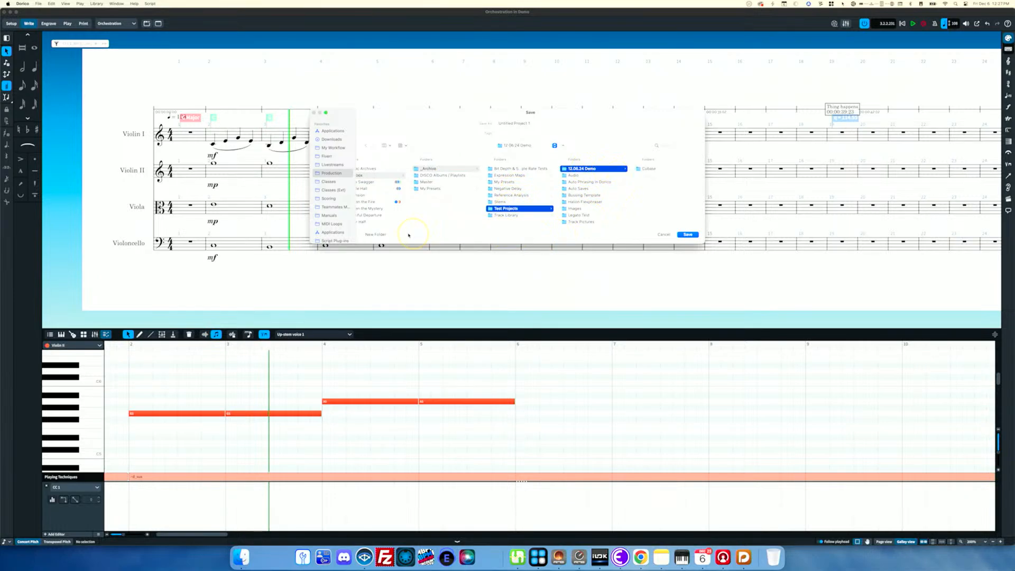
Step: Create a folder named Dorico inside 12.06.24 Demo and save the project there as Demo
left_click(376, 234)
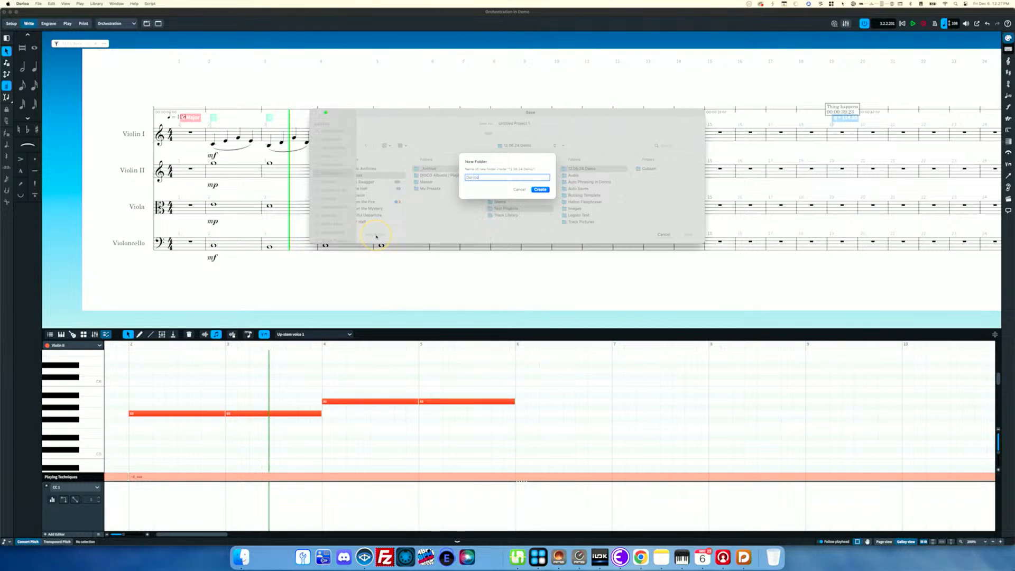
key("Return")
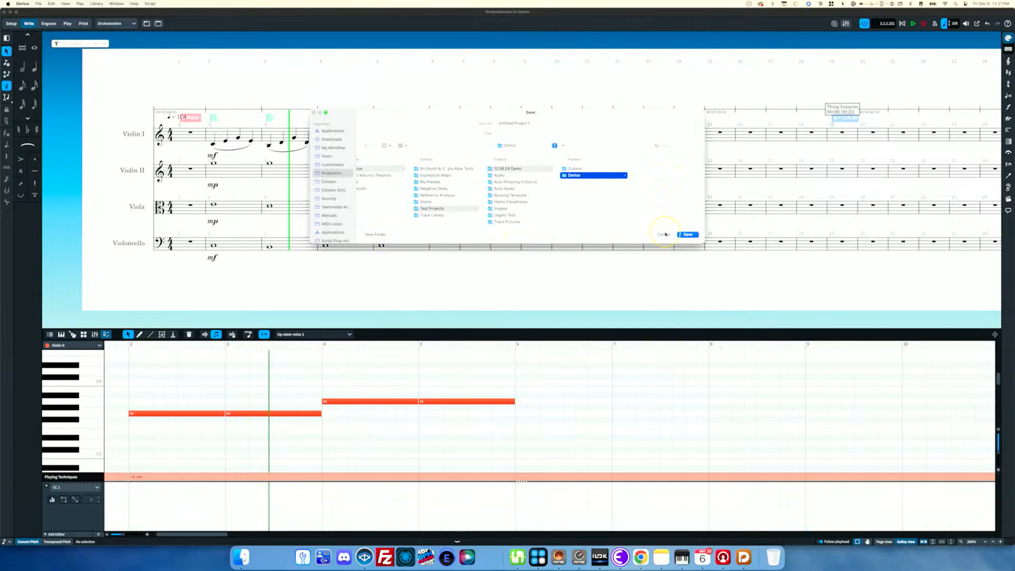
left_click(546, 123)
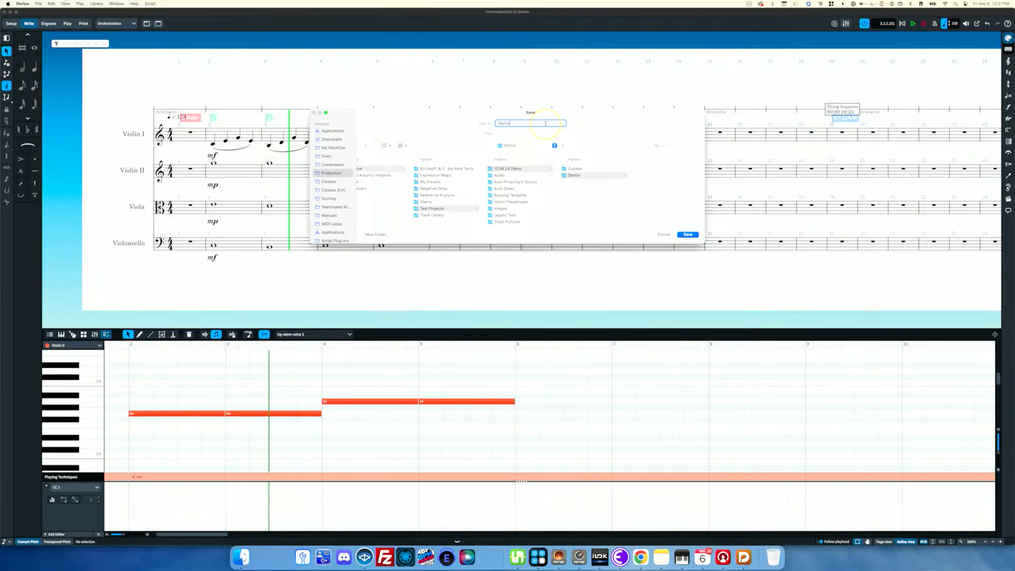
key("Return")
Step: Export the orchestration as MIDI to the 12.06.24 Demo/Dorico folder, using a separate folder for the exported files
left_click(39, 4)
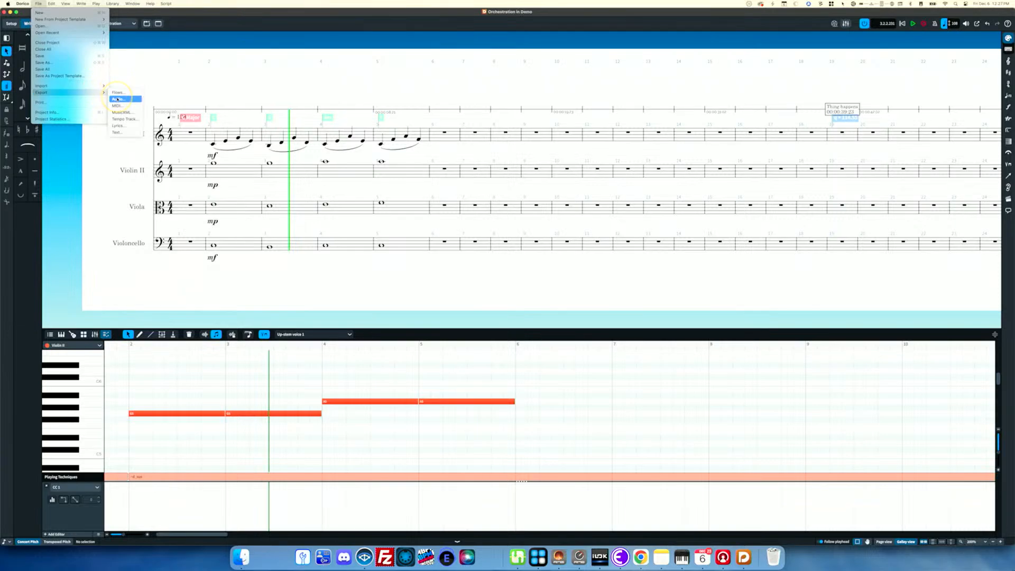
left_click(117, 106)
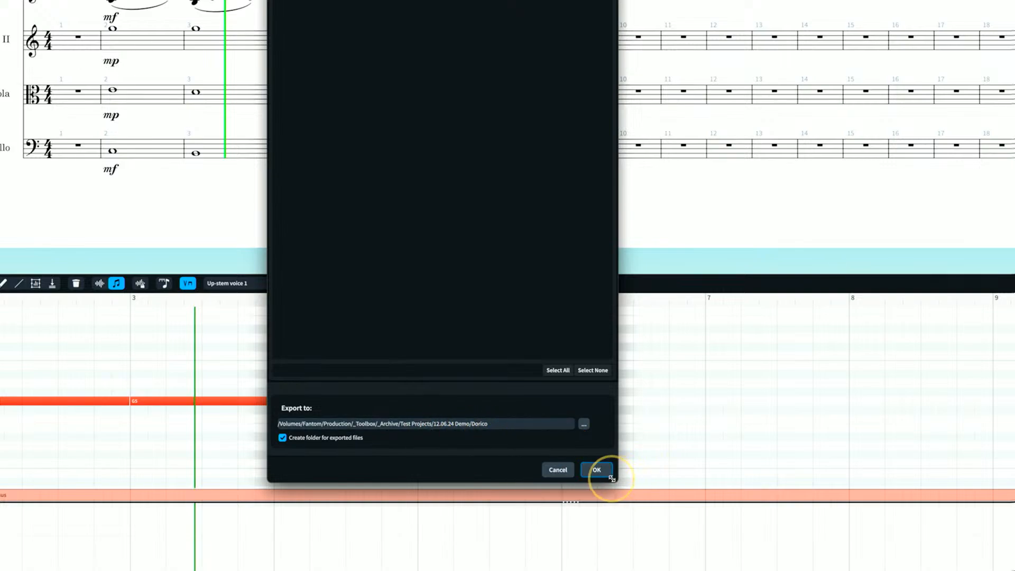
left_click(597, 469)
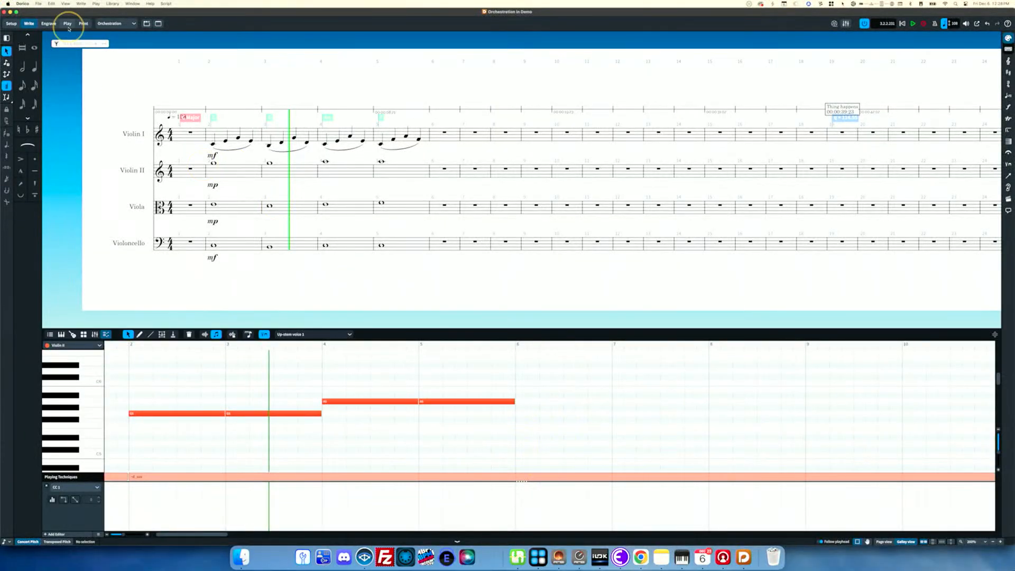
Step: Quit Dorico and launch Cubase
left_click(22, 5)
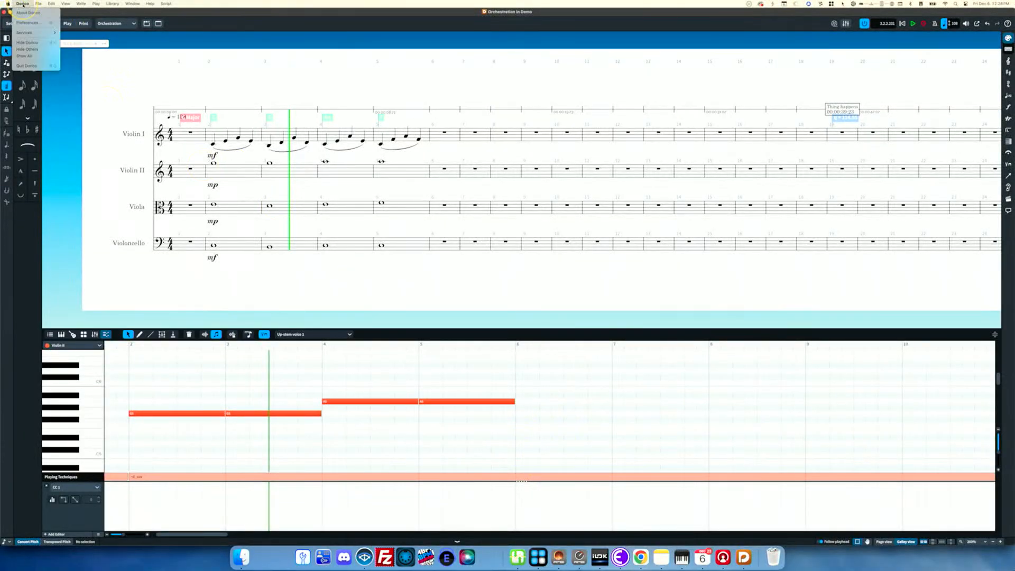
left_click(34, 68)
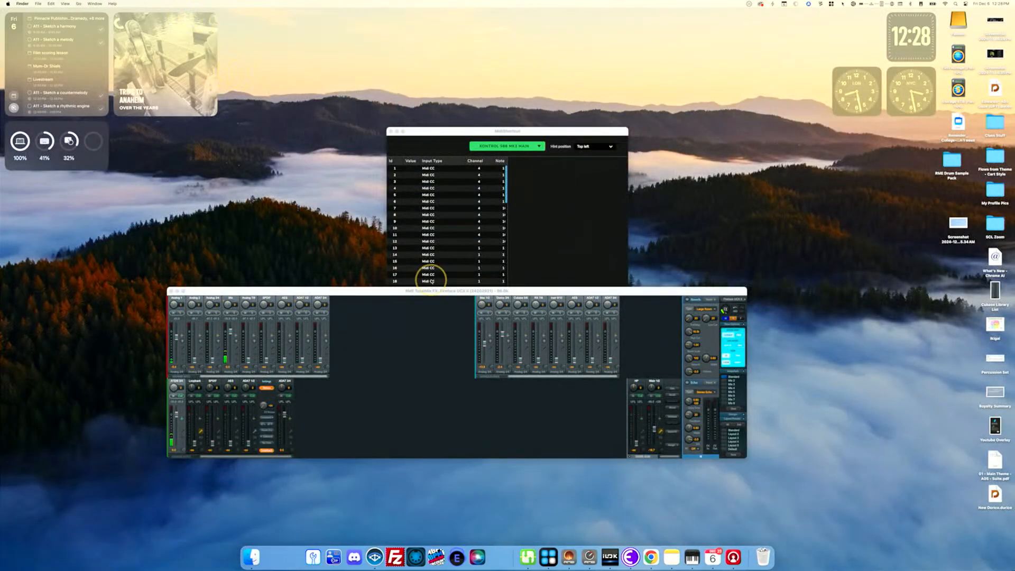
key("super+space")
type("cubase")
key("Return")
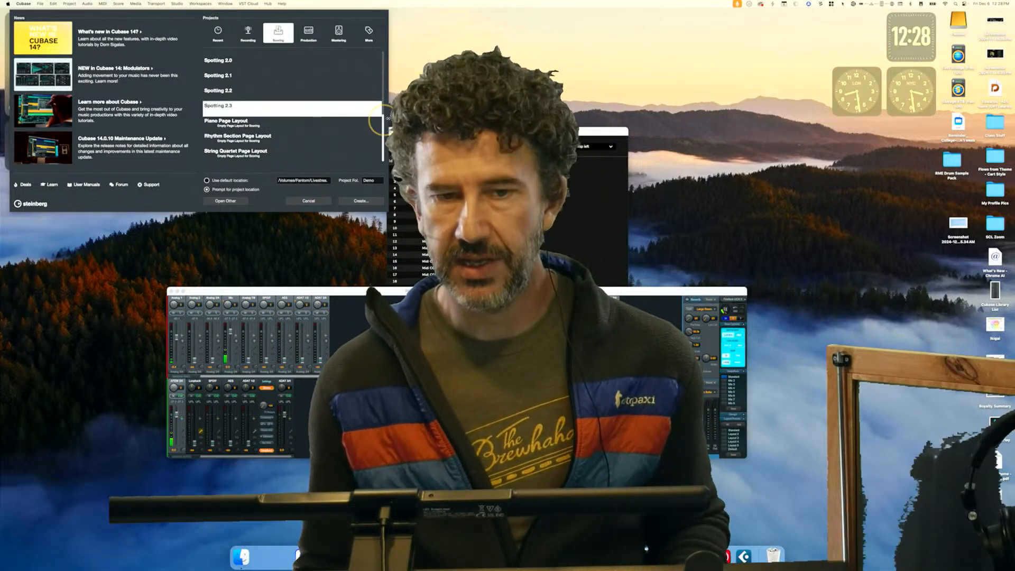
Step: Open the recent Demo project stored in the 12.06.24 Demo/Cubase folder
left_click(218, 33)
scroll(217, 75, "up", 3)
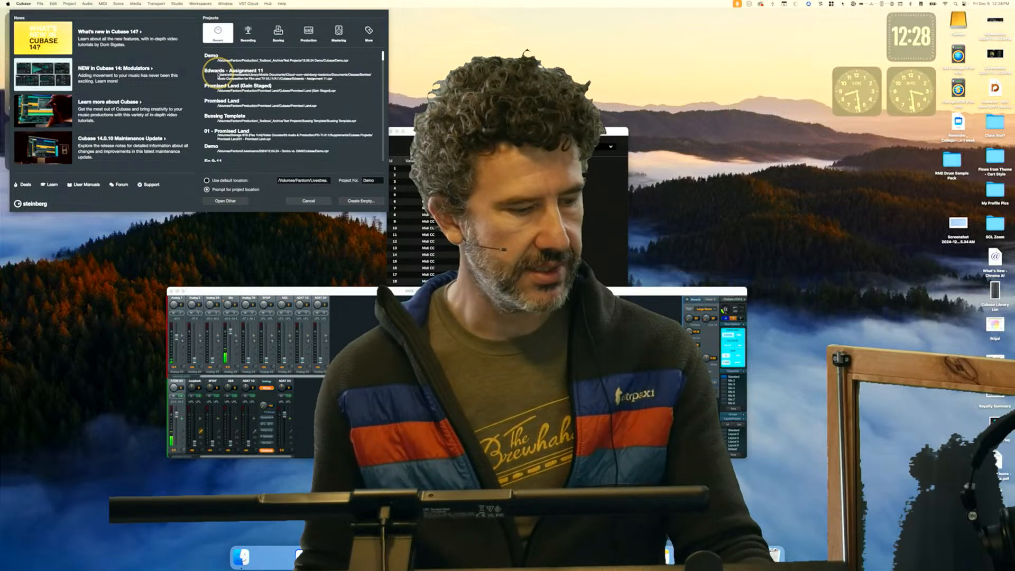
double_click(213, 55)
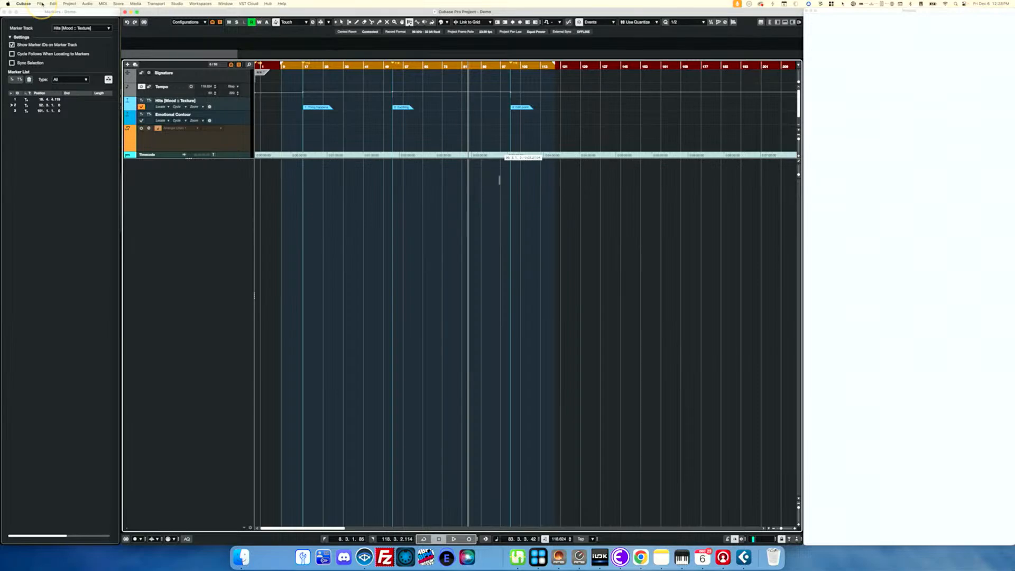
Step: Import the Demo - Orchestration MIDI file from Dorico/Flows from Demo into the current project without creating a new one
left_click(41, 4)
mouse_move(66, 92)
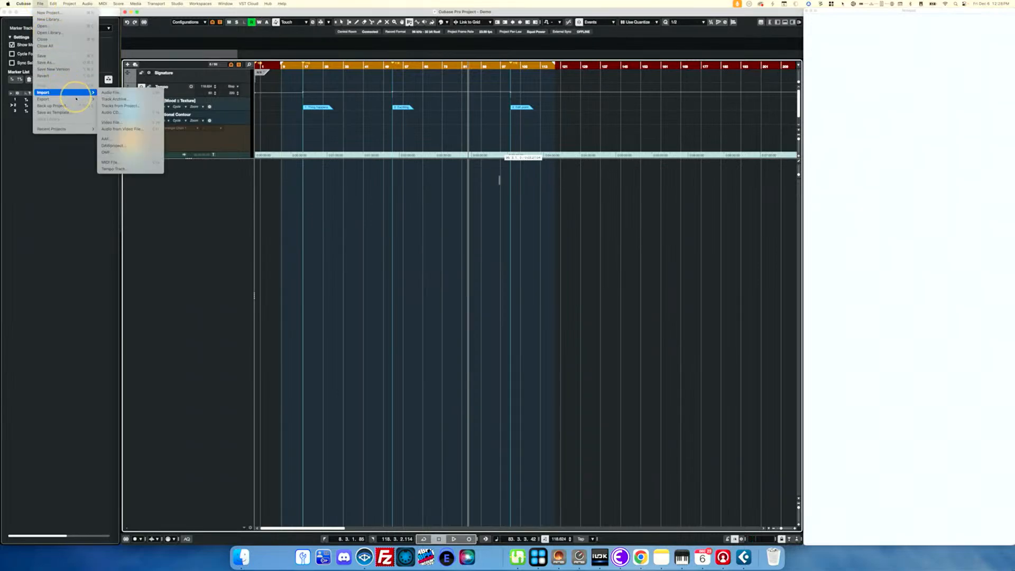
left_click(119, 162)
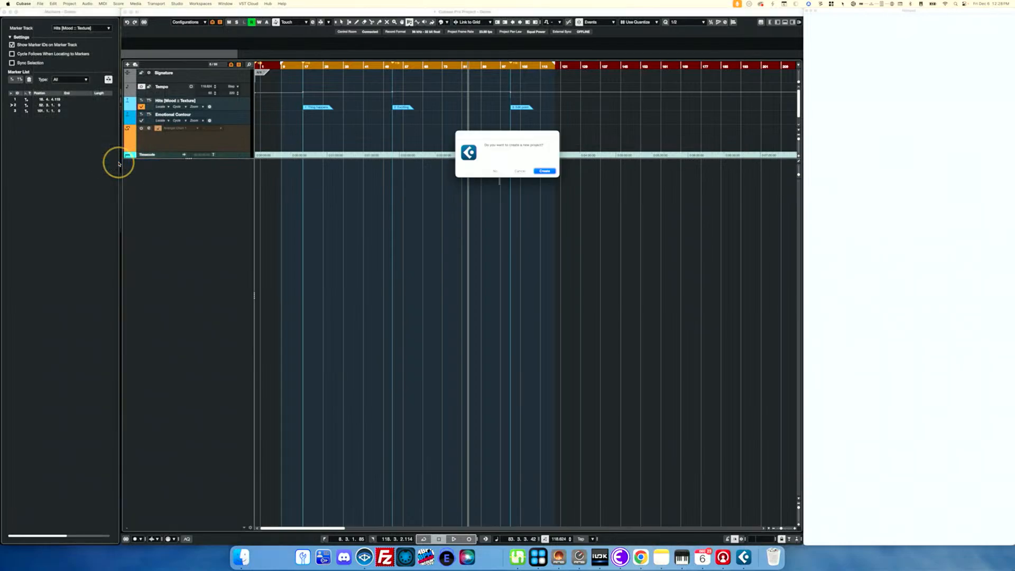
left_click(493, 173)
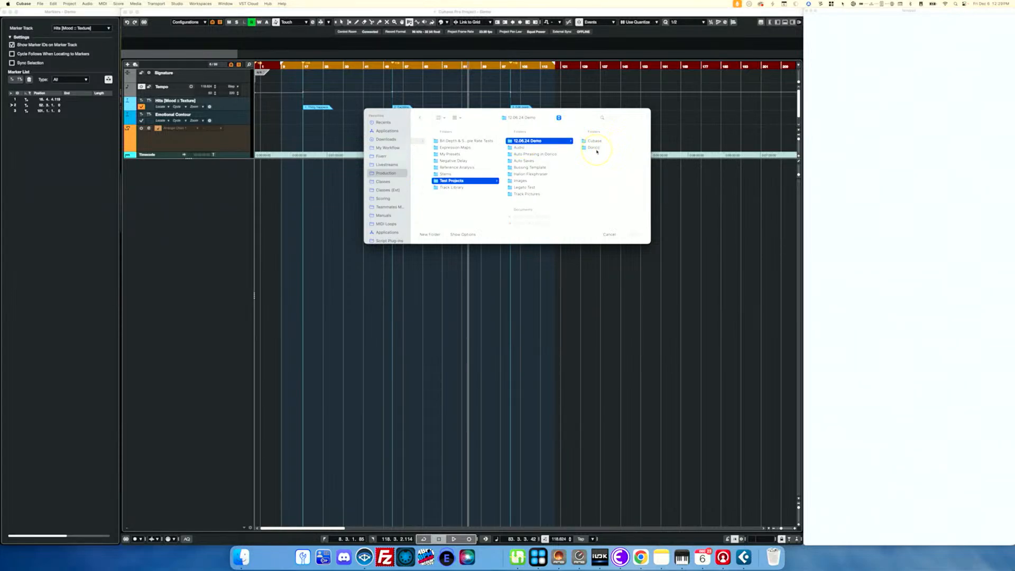
left_click(594, 148)
left_click(608, 142)
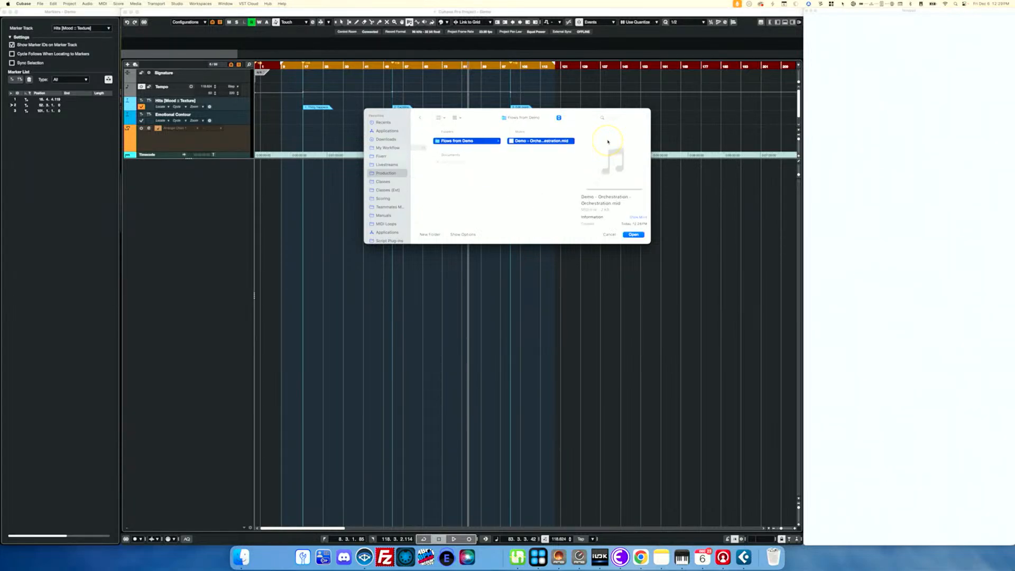
double_click(556, 141)
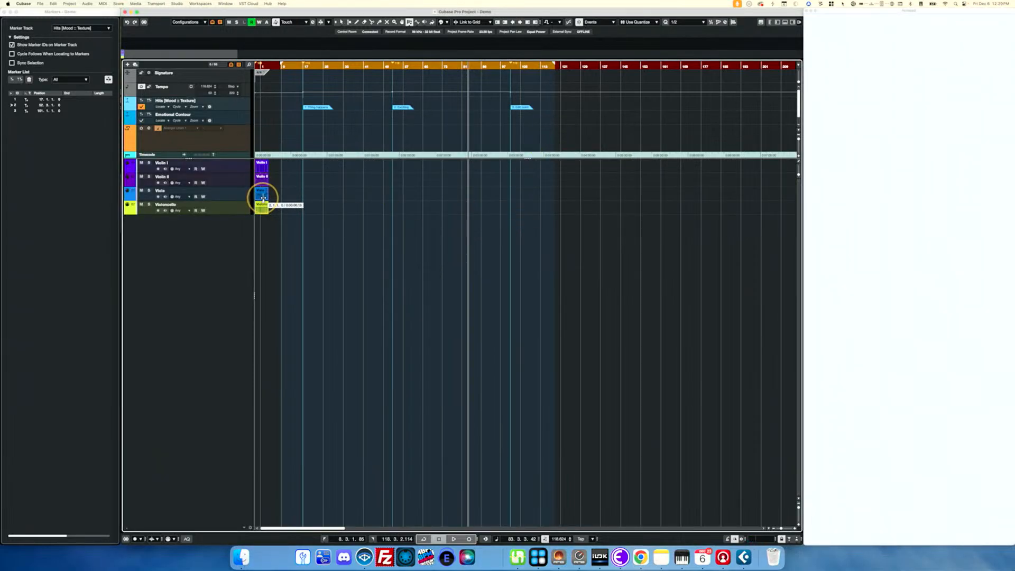
Step: Select the imported Violin I, Violin II, Viola and Violoncello parts with the Object Selection tool
key("1")
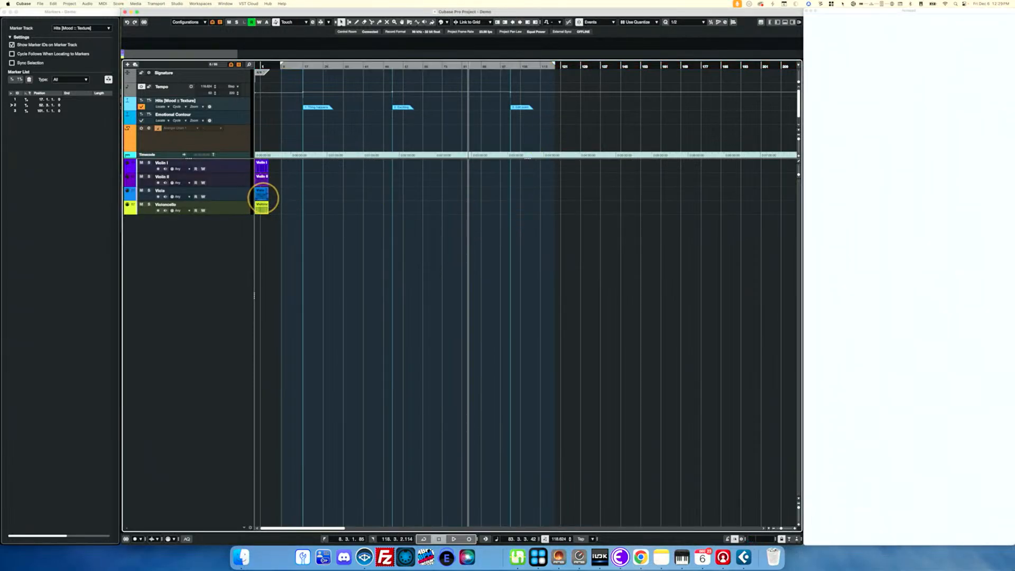
left_click(260, 195)
key("l")
key("h")
key("h")
key("h")
key("h")
key("h")
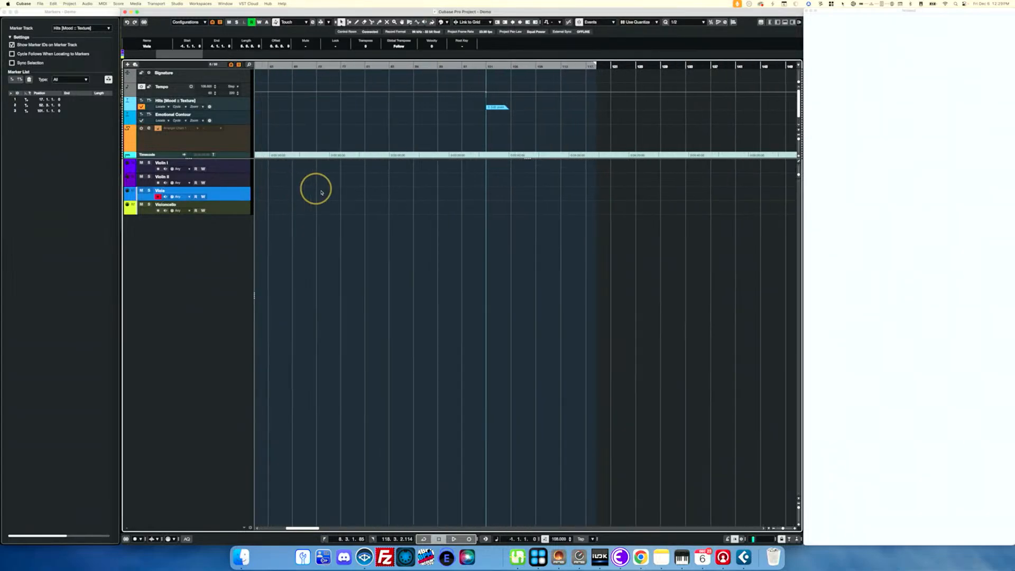
scroll(321, 192, "left", 10)
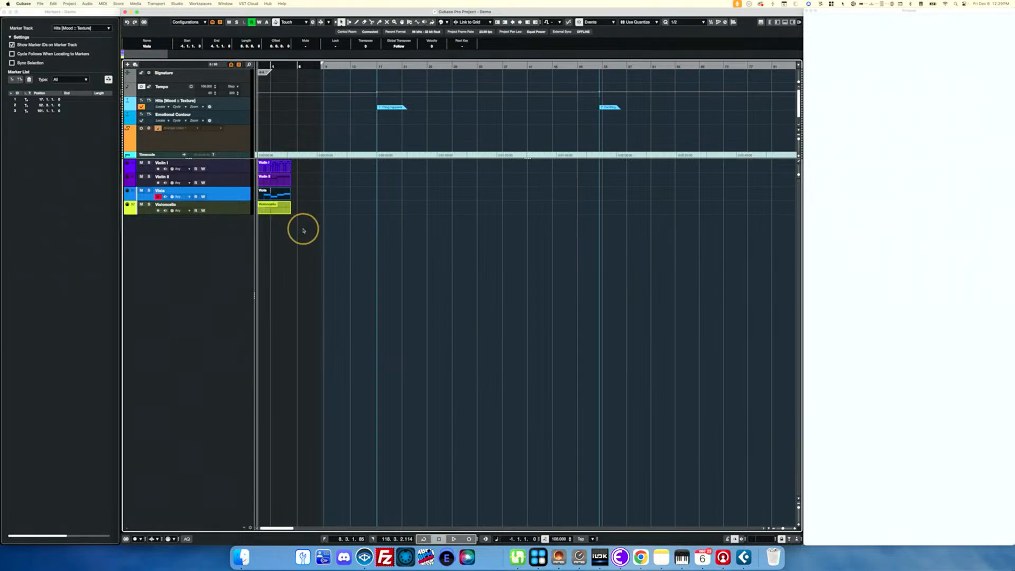
left_click_drag(302, 227, 272, 169)
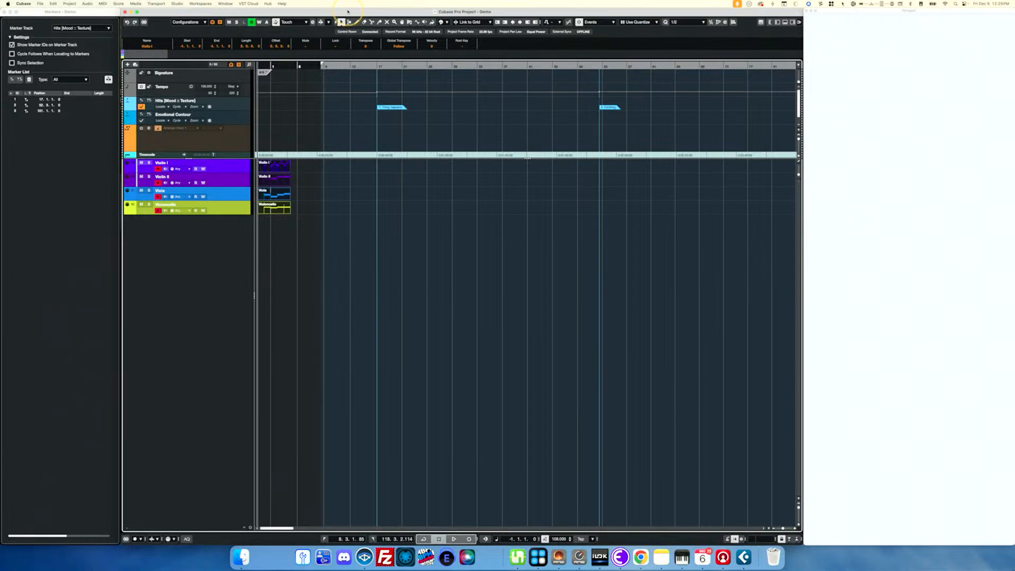
Step: Dissolve the selected string parts into separate channels with Optimized Display turned off
key("super+Tab")
key("d")
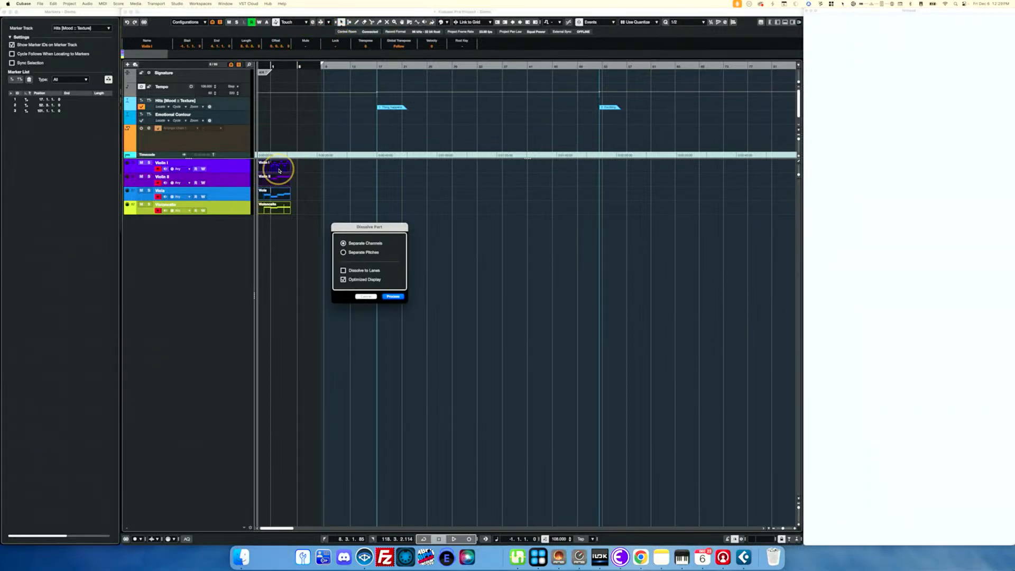
left_click(355, 276)
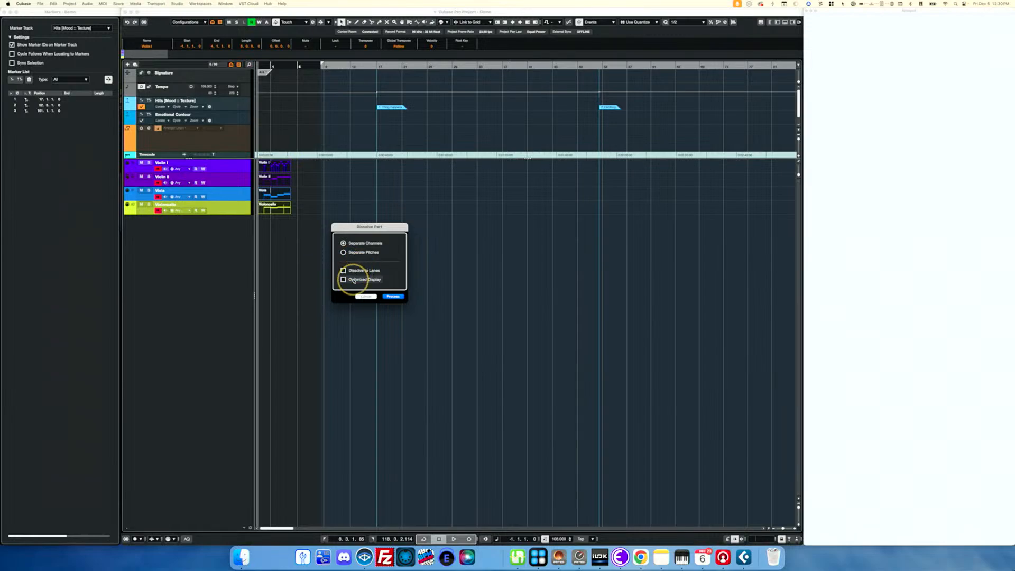
left_click(394, 297)
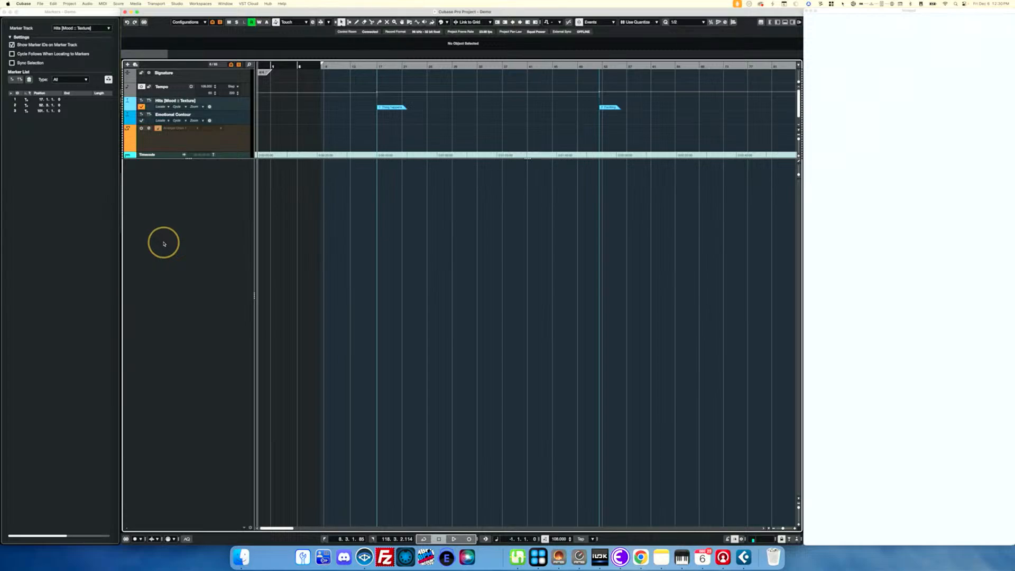
Step: Show all tracks of every track type and collapse the instrument folders above the dissolved string tracks
left_click(213, 23)
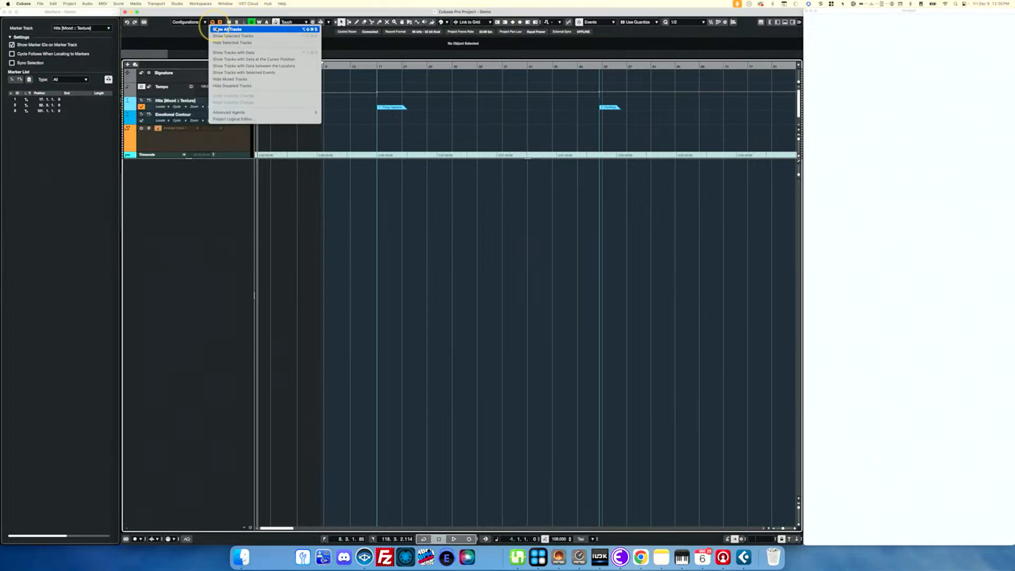
left_click(219, 30)
left_click(219, 23)
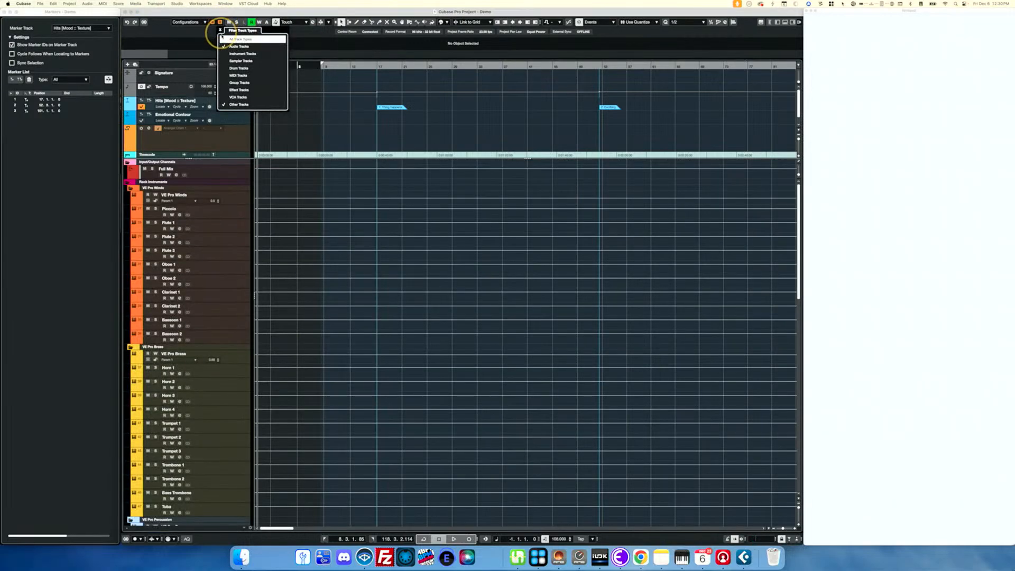
left_click(222, 39)
left_click(225, 187)
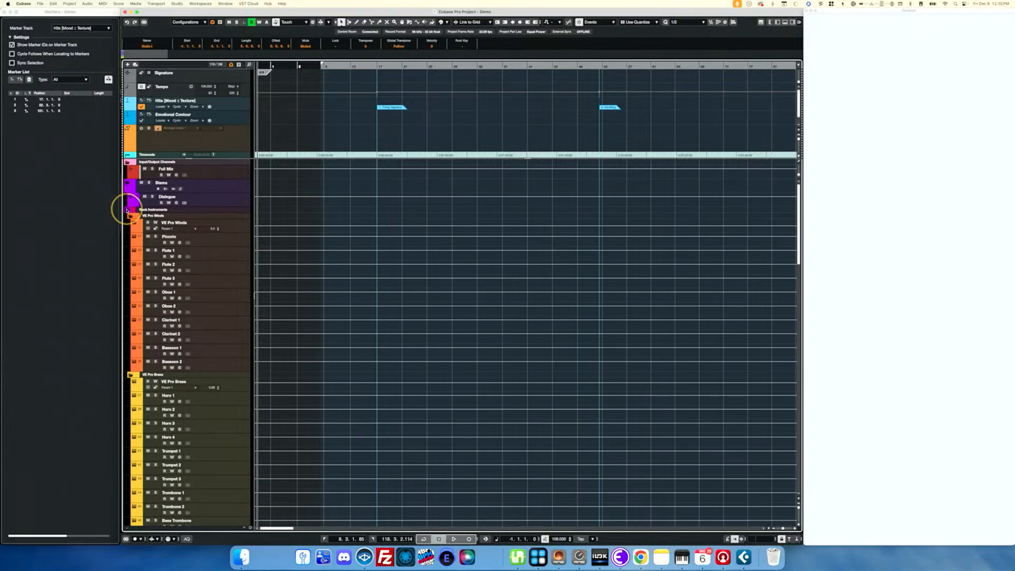
left_click(127, 210)
scroll(209, 296, "down", 5)
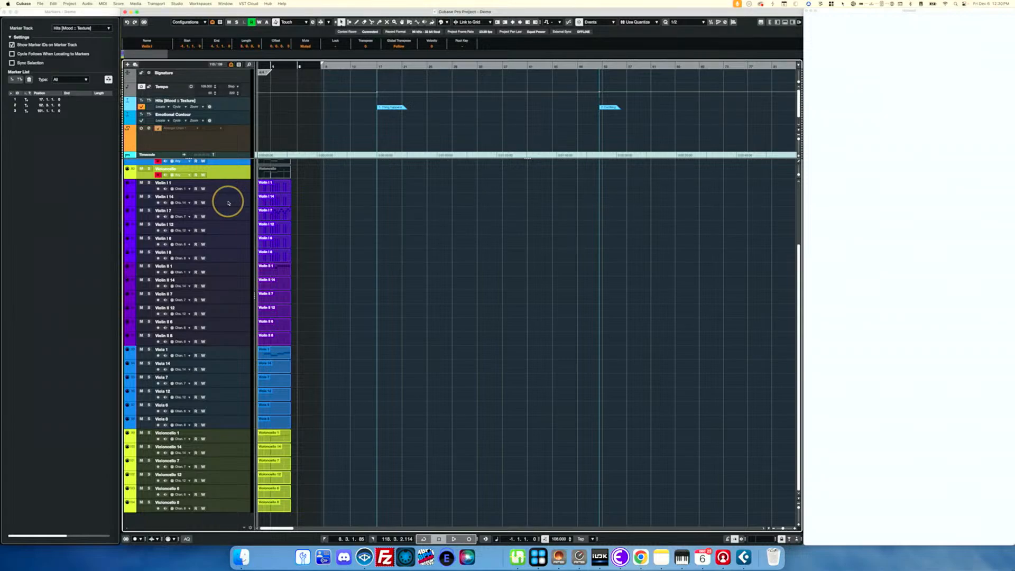
Step: Delete the surplus dissolved tracks, keeping Violin I Sustain and Portato and one Sustain track each for Violin II, Viola and Violoncello, and select Violin II
key("Delete")
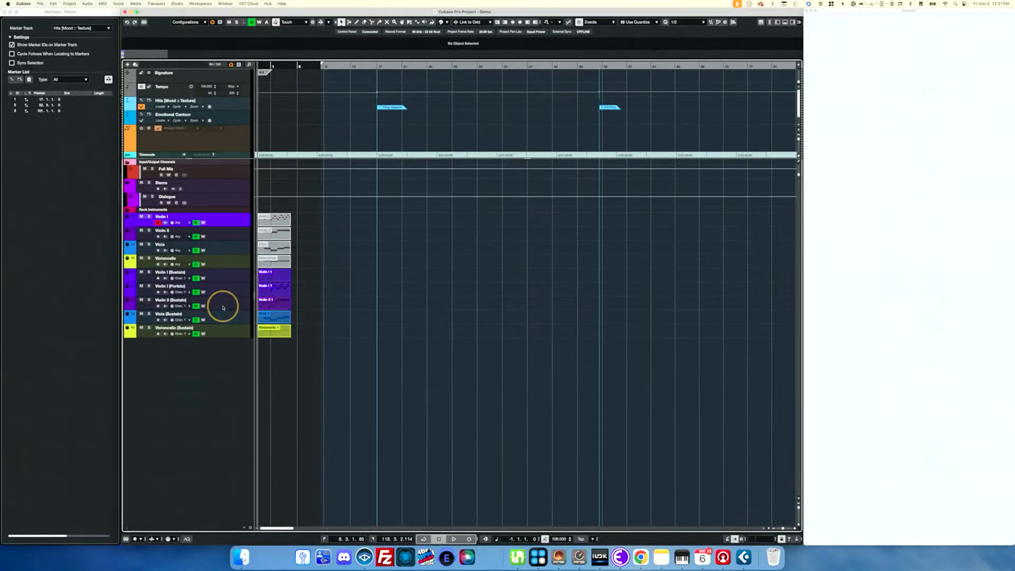
left_click(242, 233)
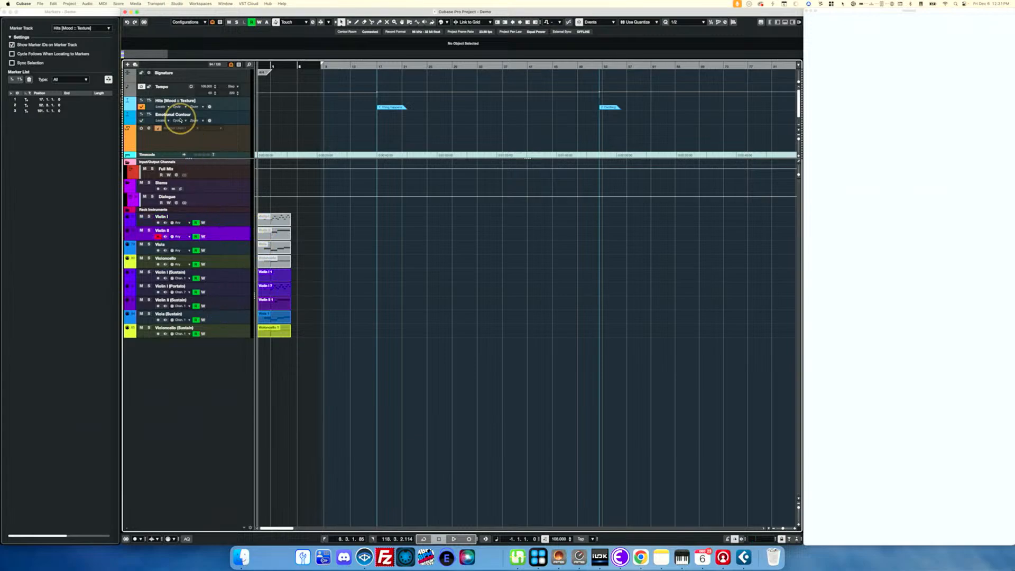
Step: Show the Inspector for the selected Violin II track with the lower zone hidden, and play back the strings
key("alt+super+e")
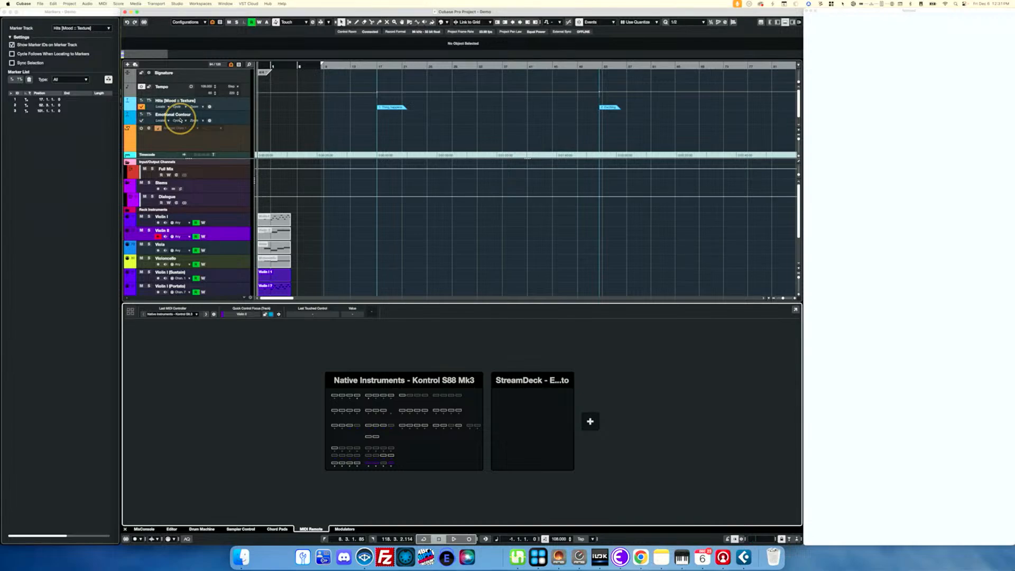
key("alt+super+l")
key("alt+super+e")
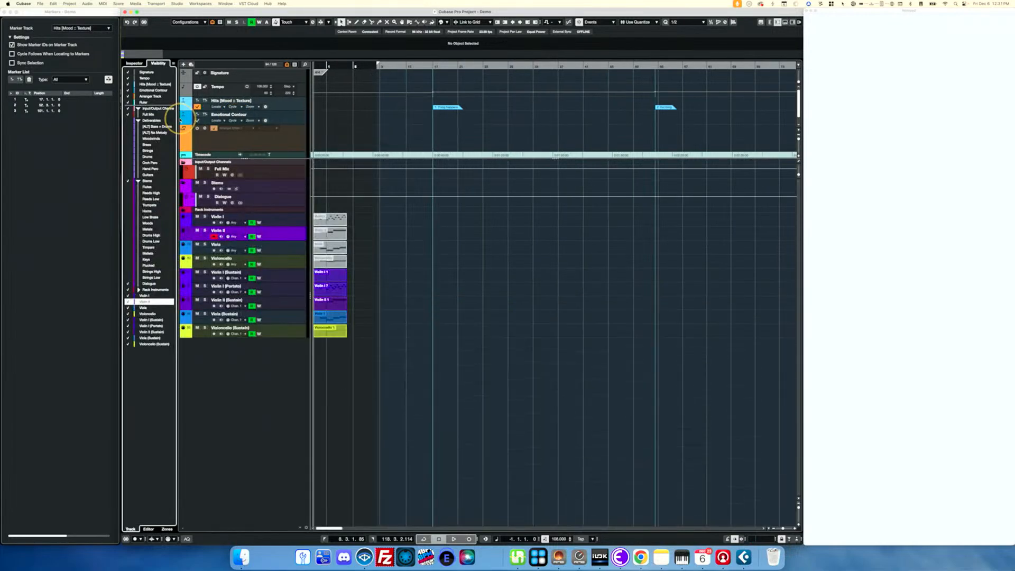
left_click(134, 62)
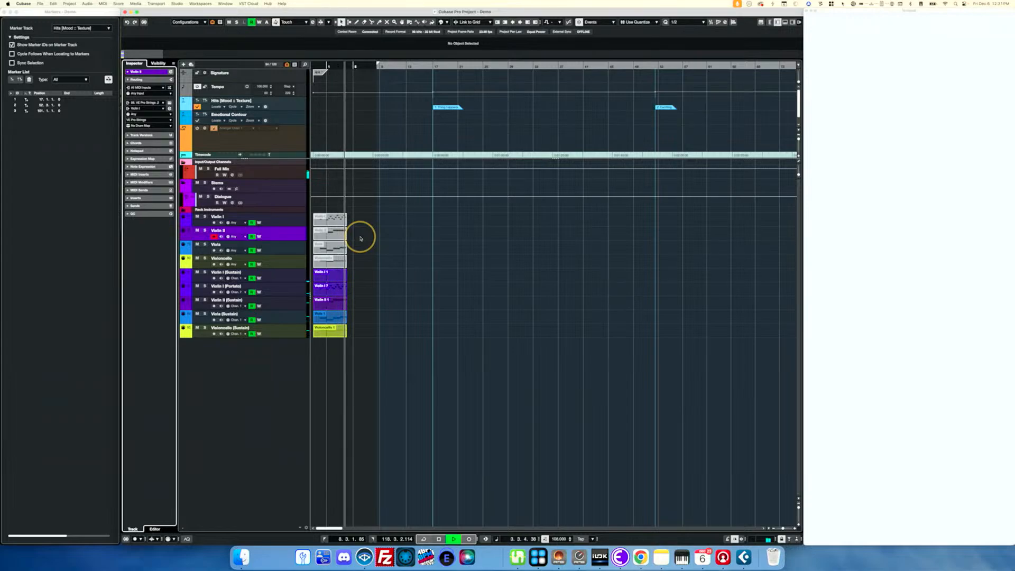
key("space")
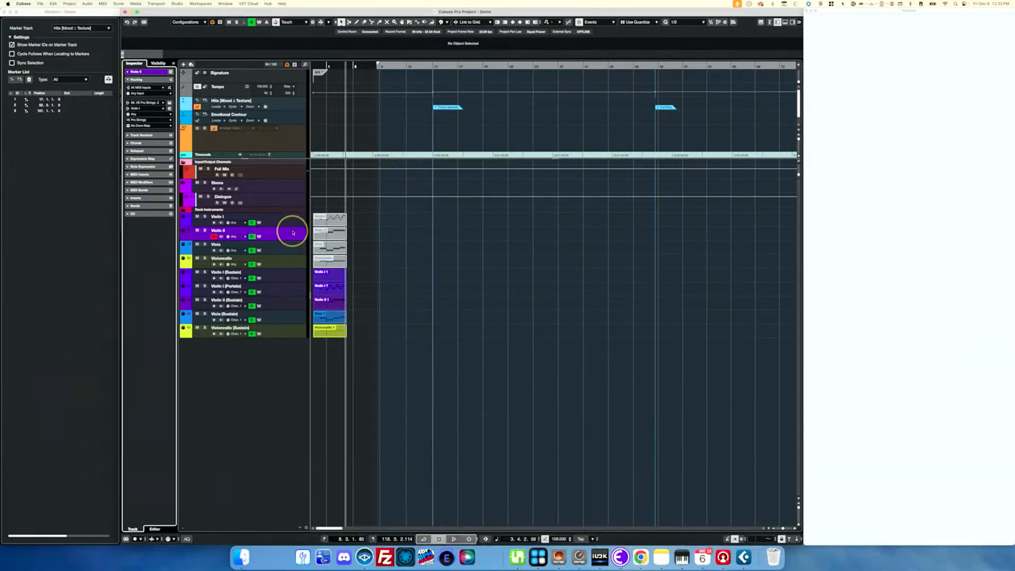
Step: Move all string tracks from Violin I to Violoncello (Sustain) into a new folder track named Strings
left_click(291, 222)
left_click(294, 332, "shift")
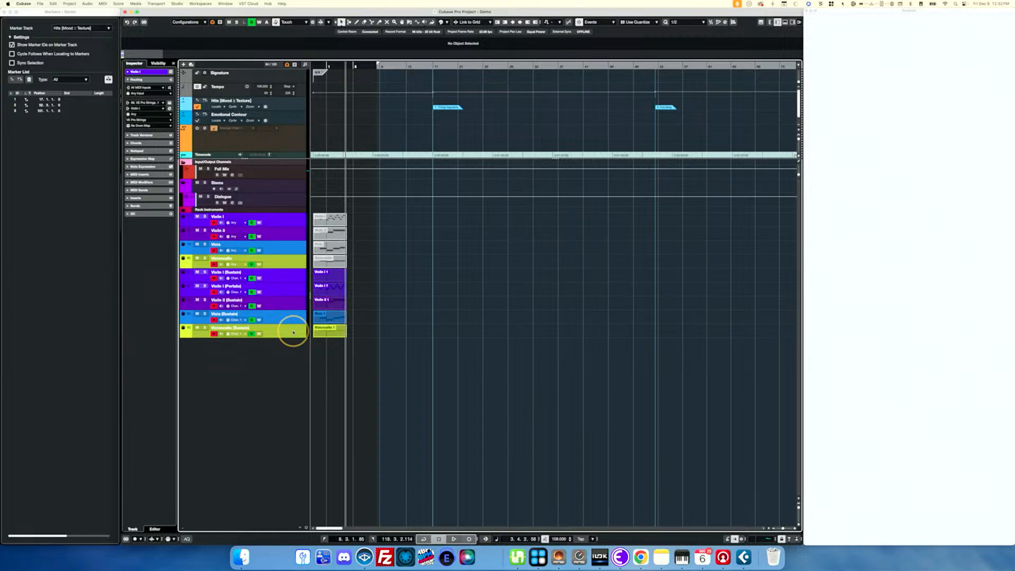
key("super+shift+f")
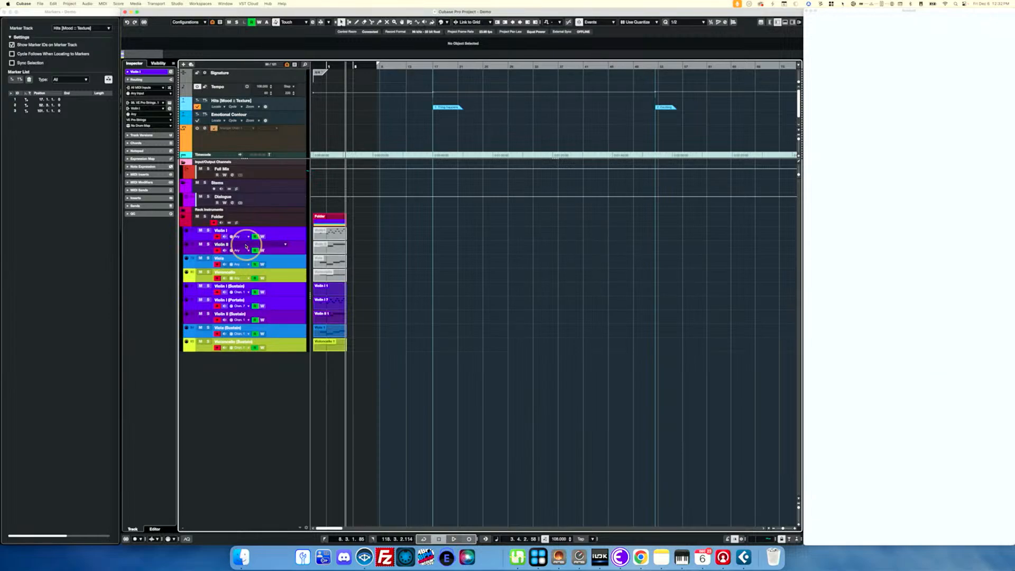
left_click(221, 219)
double_click(221, 218)
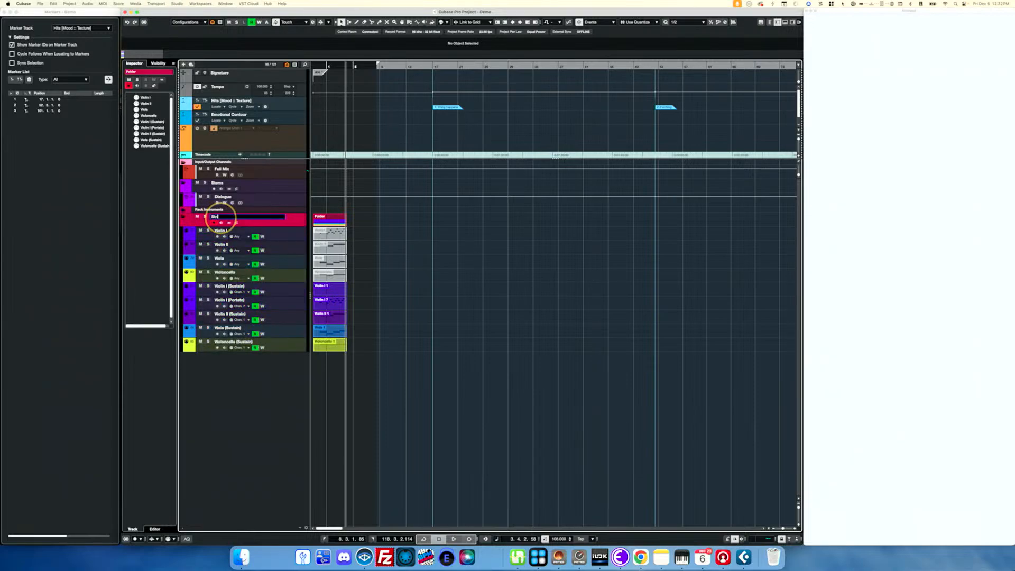
key("Return")
Step: Colour the Strings folder and all its tracks green, and select the Violoncello (Sustain) track
left_click(286, 347, "shift")
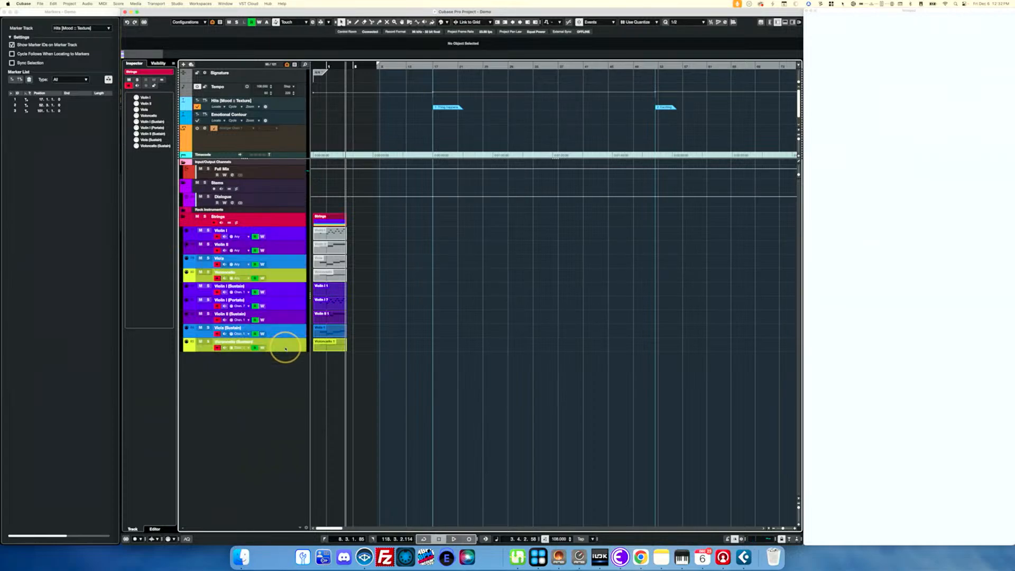
key("super+shift+c")
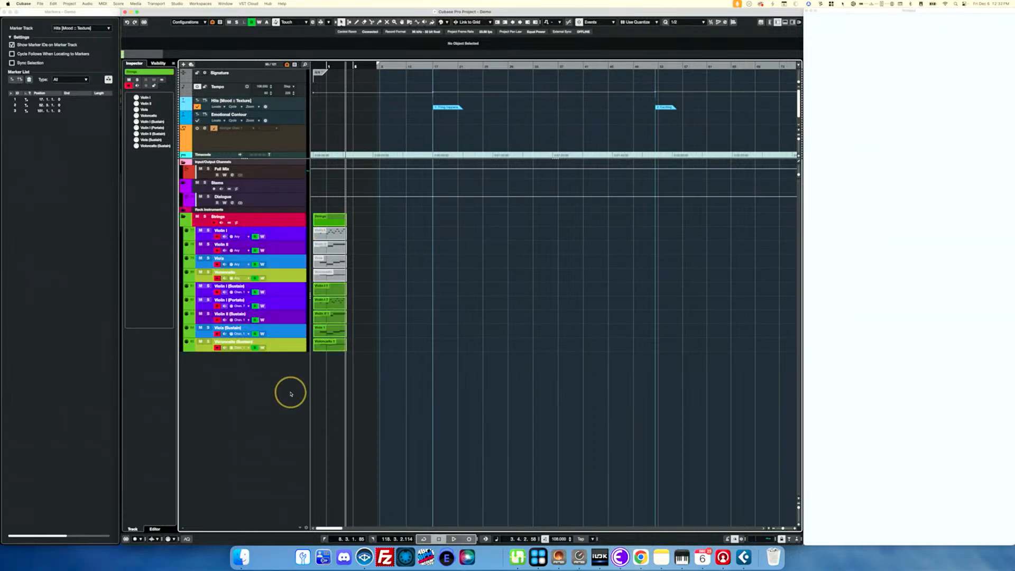
left_click(283, 348)
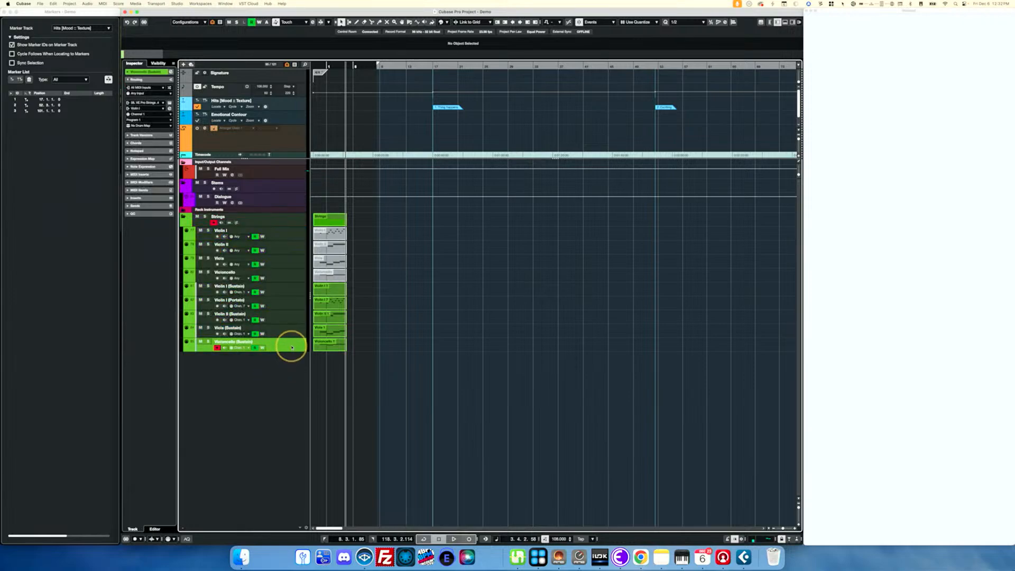
Step: Solo the Strings folder, and collapse and re-expand it
left_click(196, 216)
left_click(205, 216)
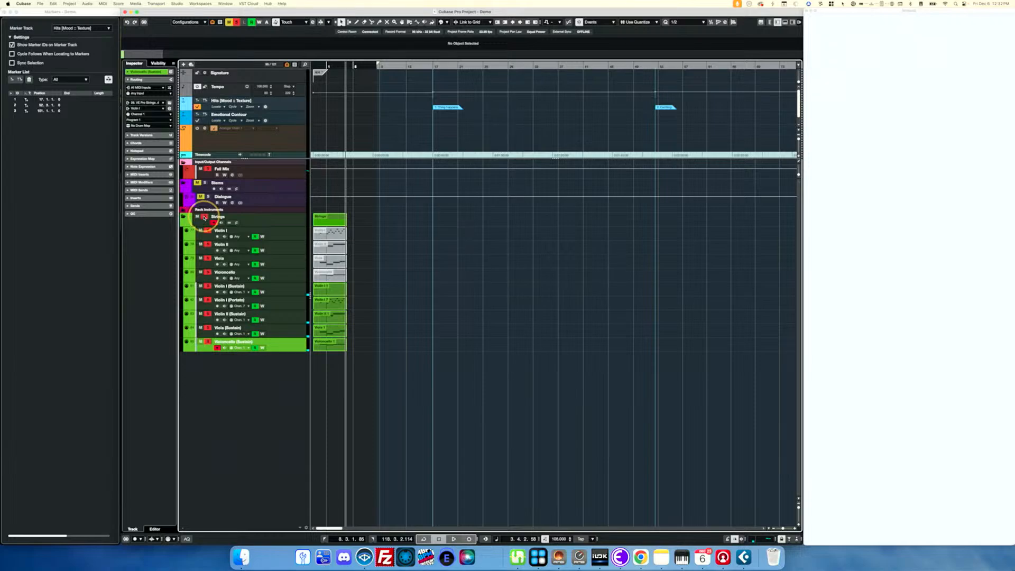
left_click(182, 216)
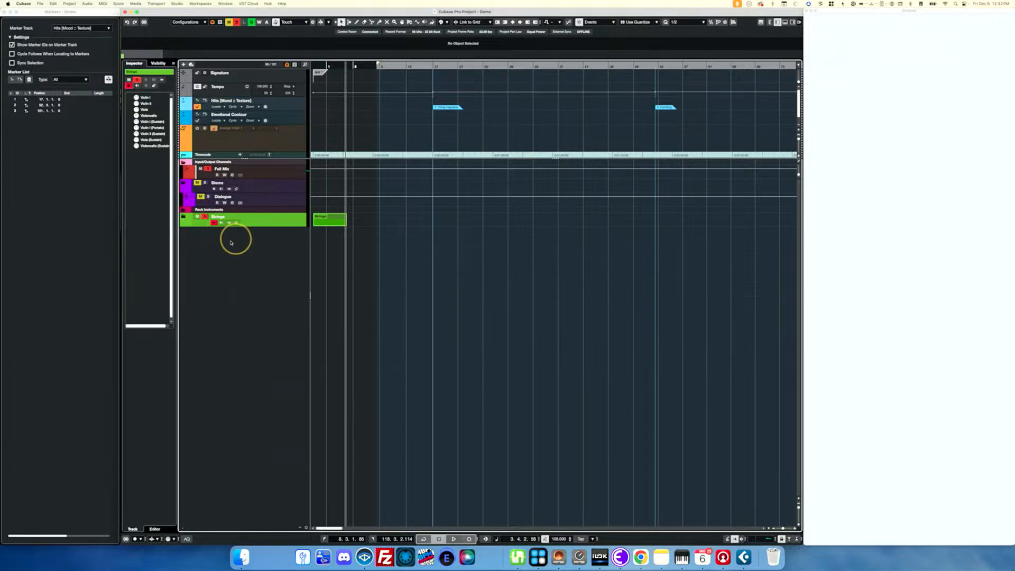
left_click(183, 216)
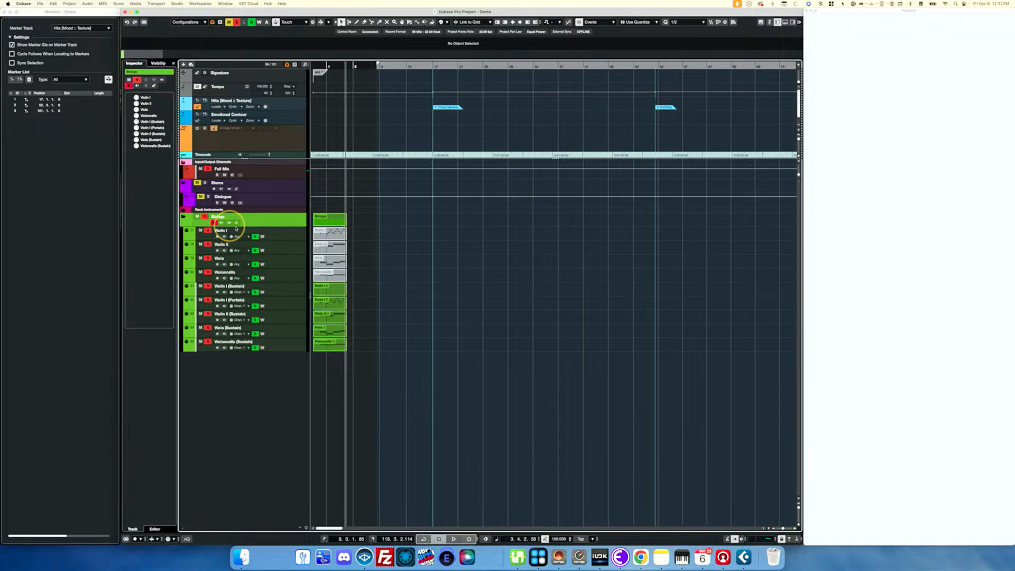
Step: Unmute the original Violin I, Violin II, Viola and Violoncello parts, select the Violin I part and play back the strings
left_click(301, 237)
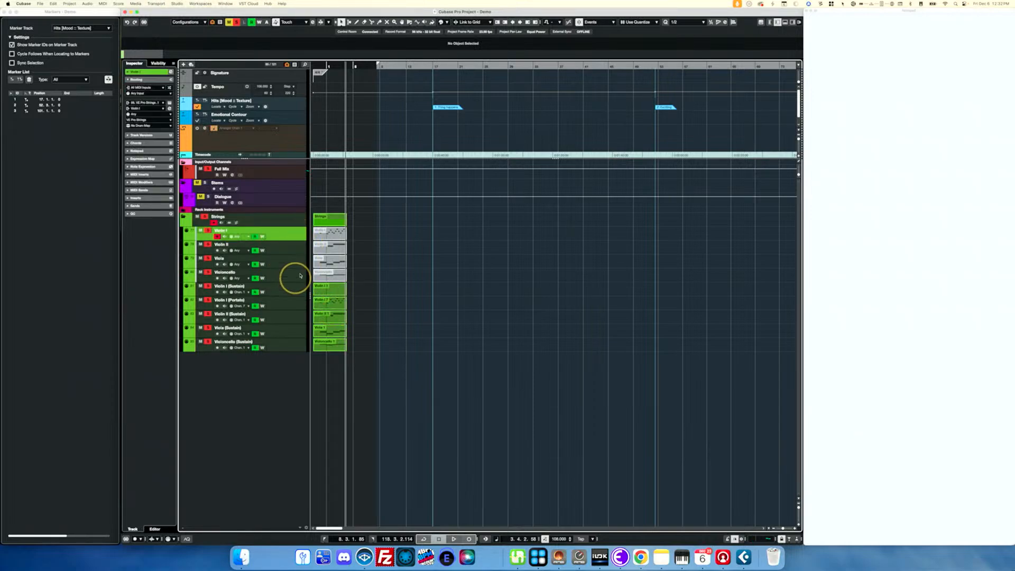
key("space")
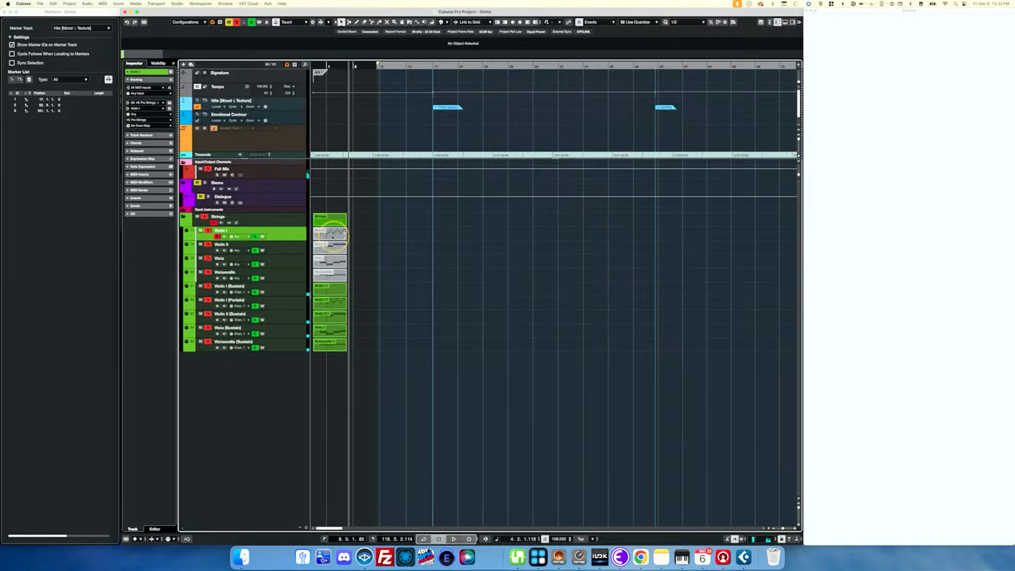
left_click_drag(359, 233, 326, 275)
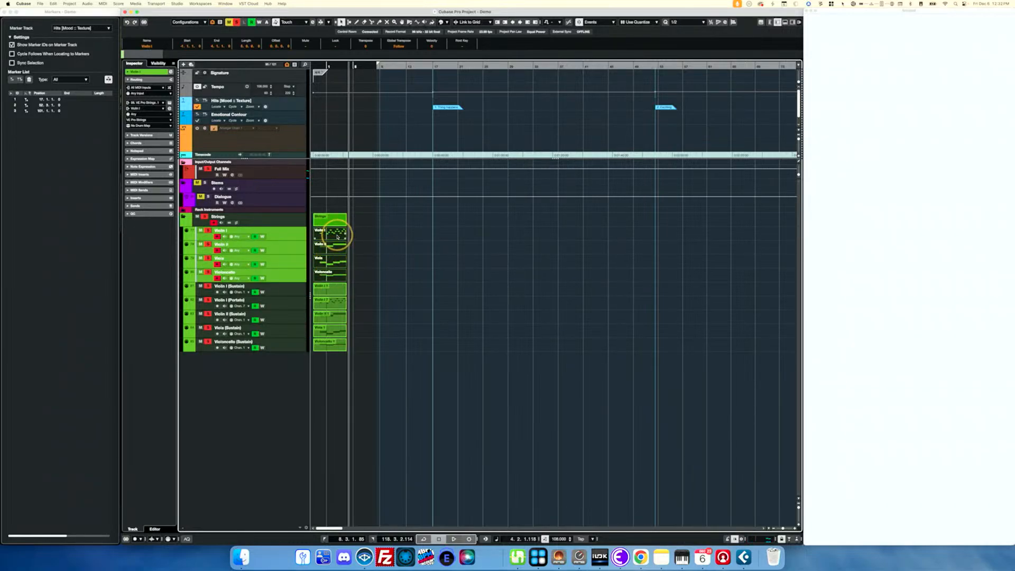
left_click(338, 237)
key("space")
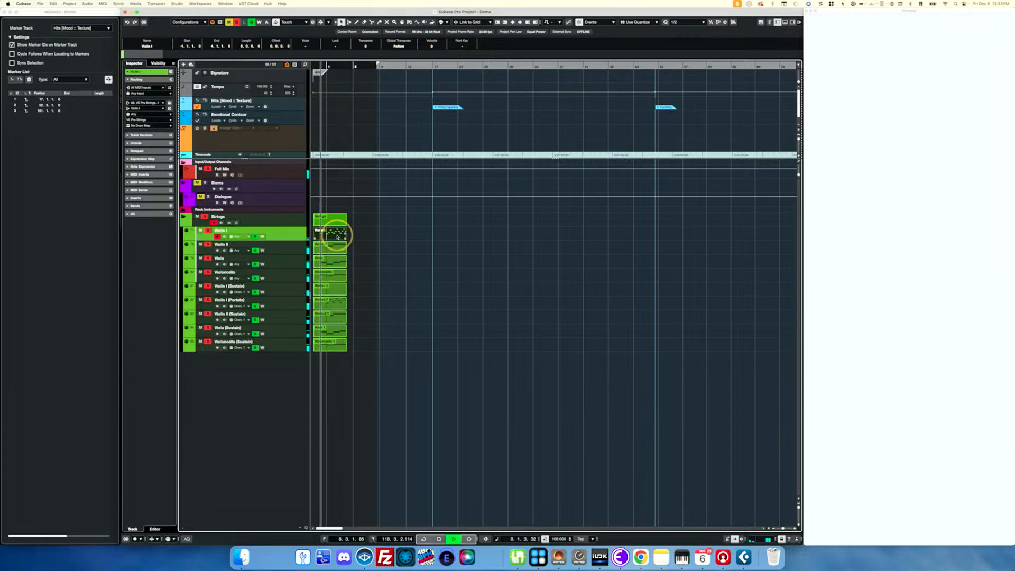
Step: Replace the folder solo with individual solos to audition Violin I and Viola, and reselect the Violin I track
left_click(204, 217)
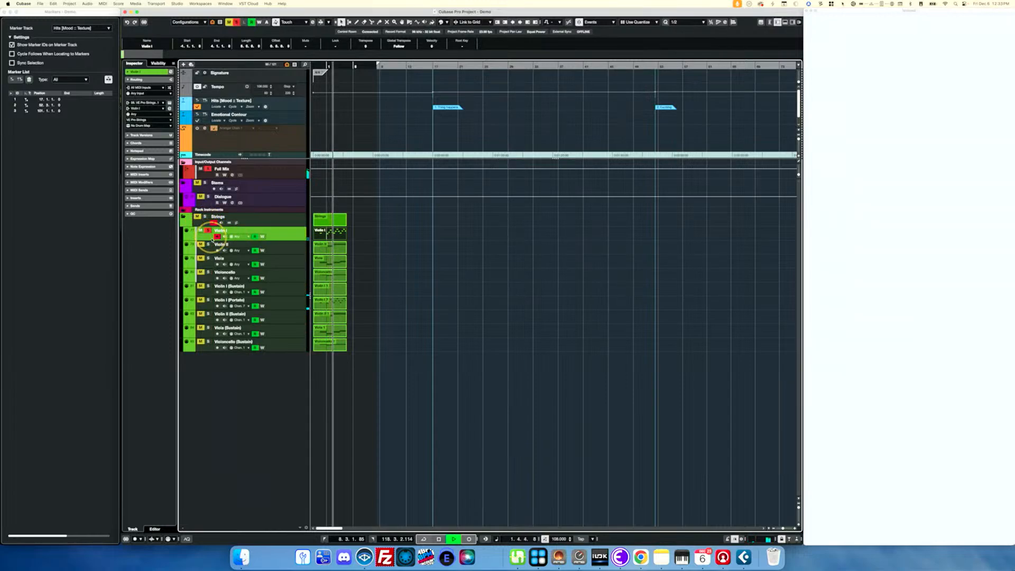
left_click(208, 258)
left_click(208, 231)
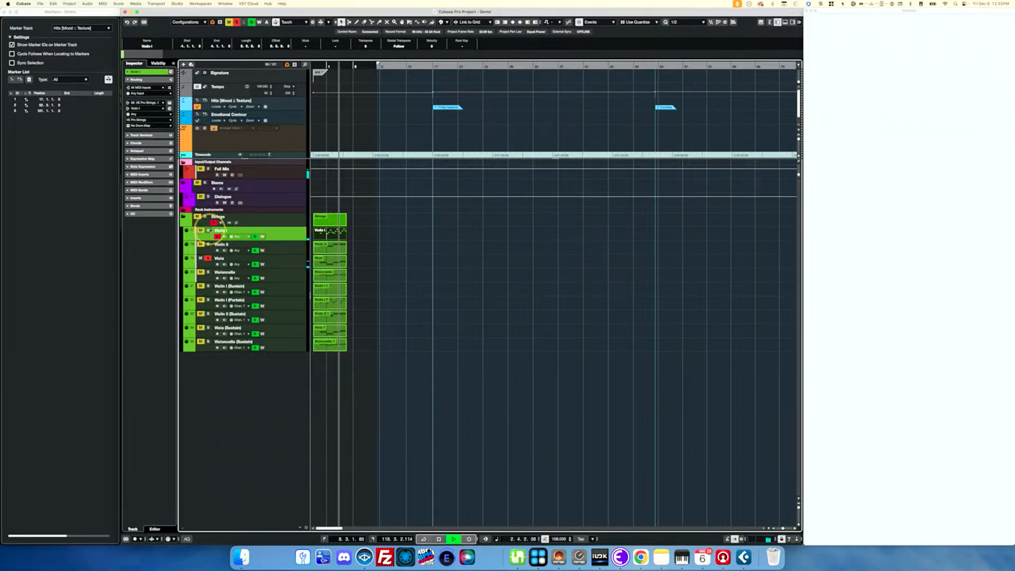
key("space")
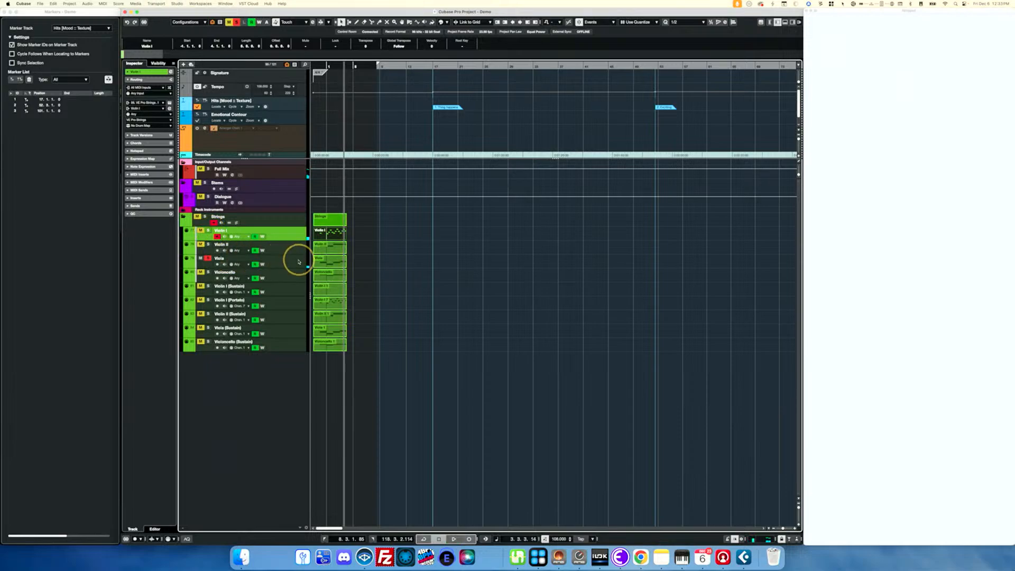
left_click(293, 260)
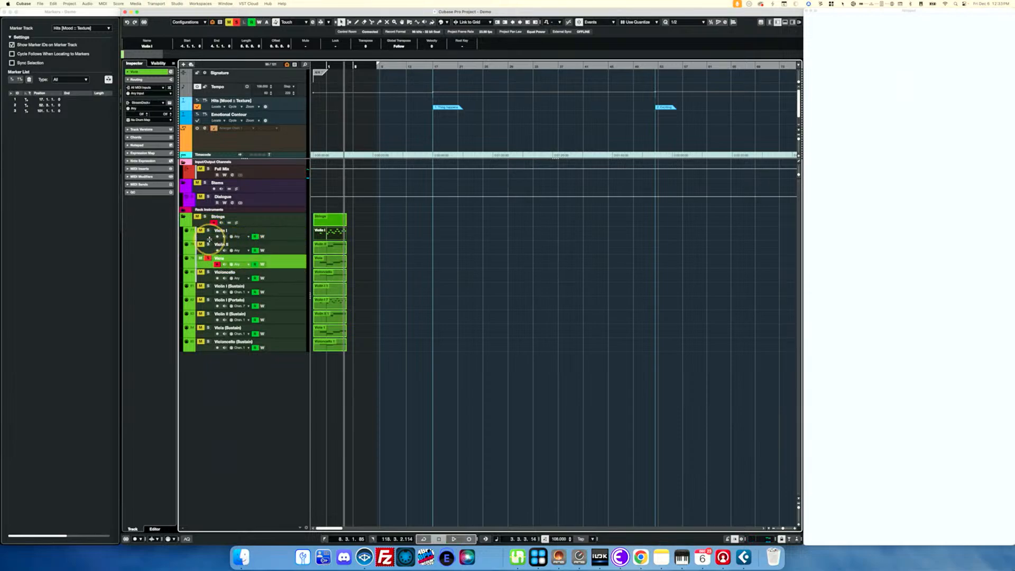
left_click(298, 236)
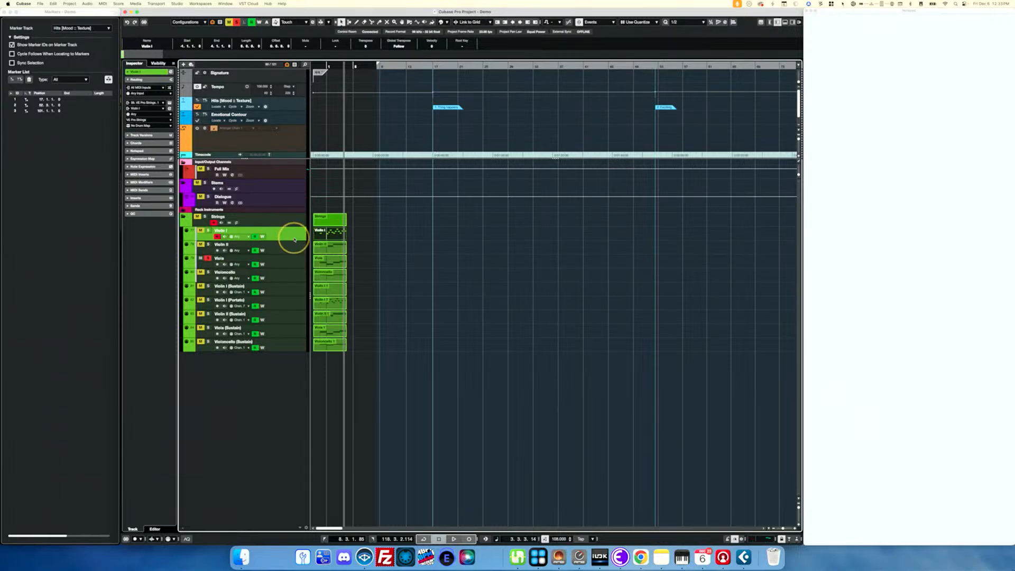
Step: Solo only the Violin I track, move the playback position back to bar 1 beat 3 and listen to it
key("KP_Subtract")
key("KP_Subtract")
key("KP_Subtract")
key("KP_Subtract")
key("KP_Subtract")
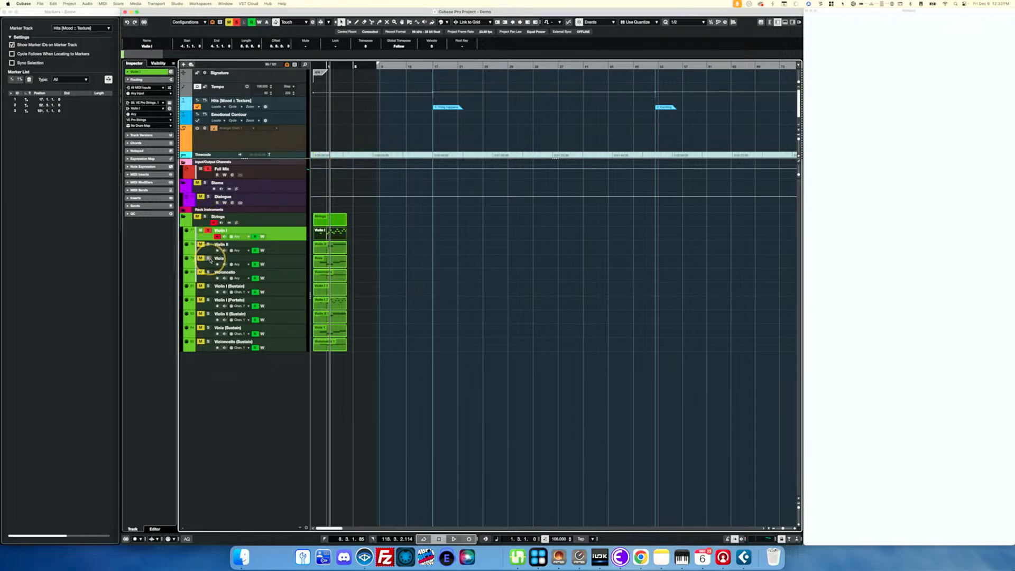
key("space")
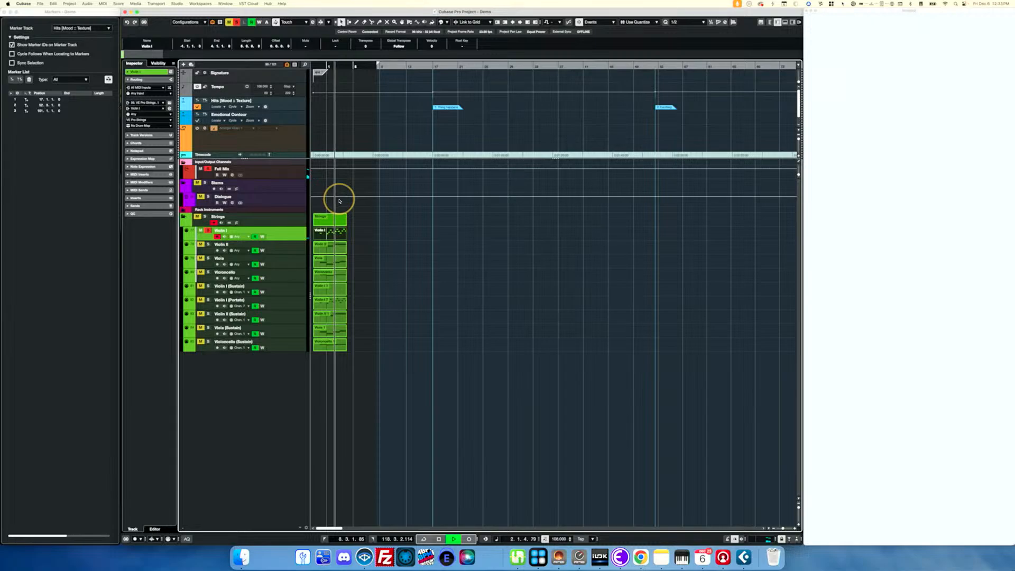
key("space")
Step: Loop the Violin I passage from bar 1 beat 3 to bar 4 using a range selection, and make the Violin I track taller
key("2")
left_click_drag(331, 232, 340, 233)
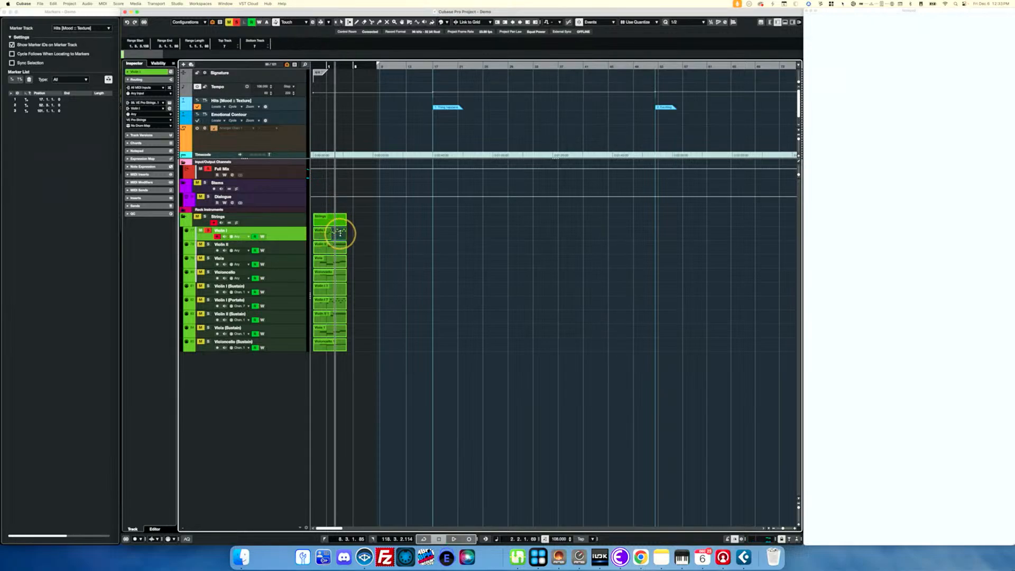
key("shift+g")
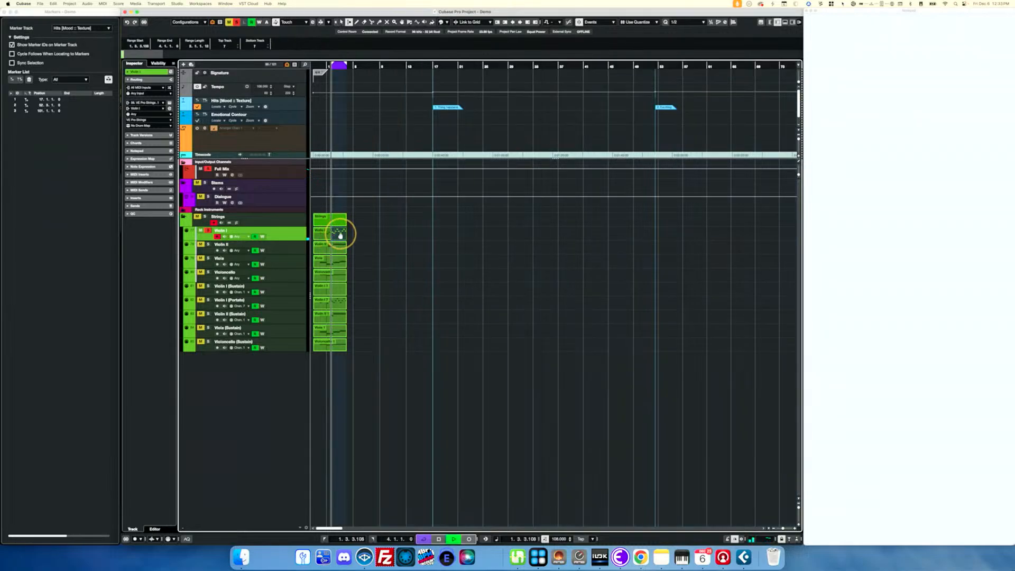
key("h")
key("h")
key("h")
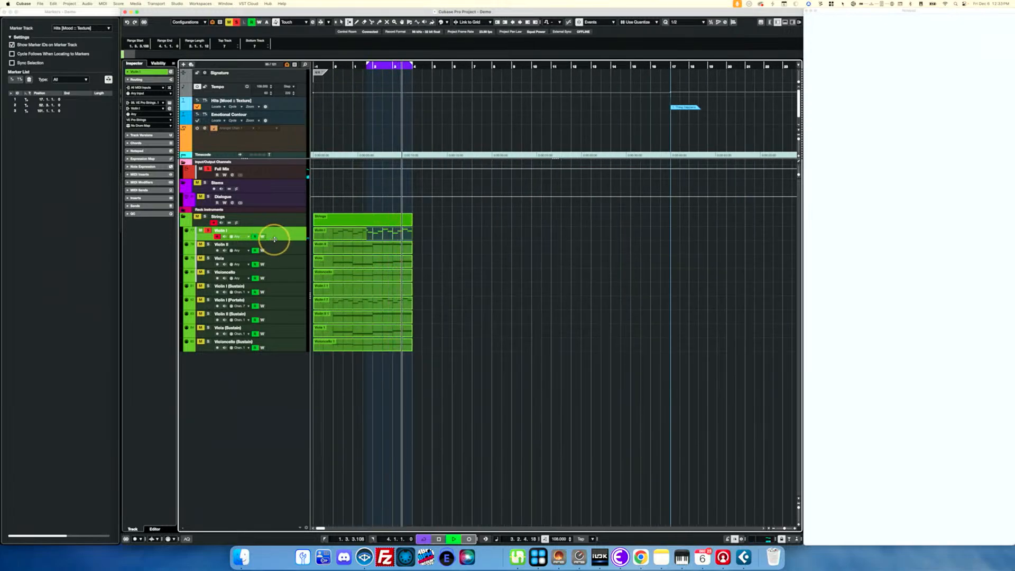
left_click_drag(274, 241, 272, 280)
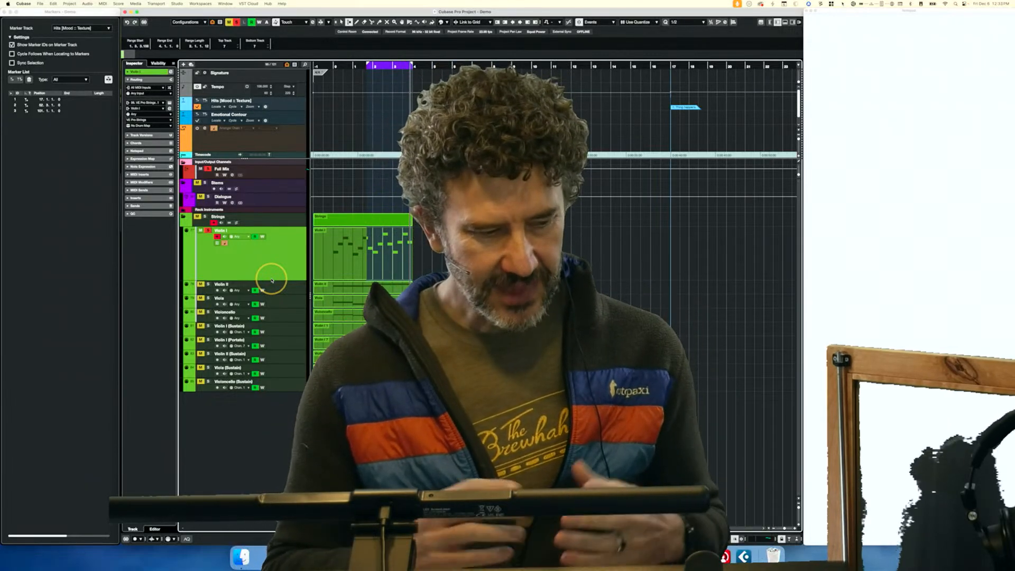
key("super+Tab")
key("super+Tab")
key("super+Tab")
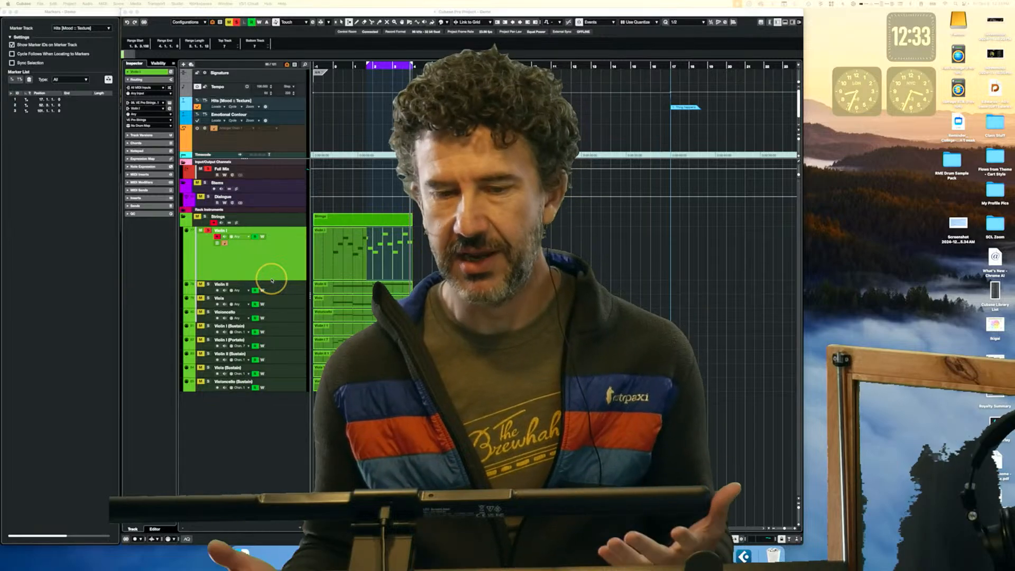
left_click(274, 269)
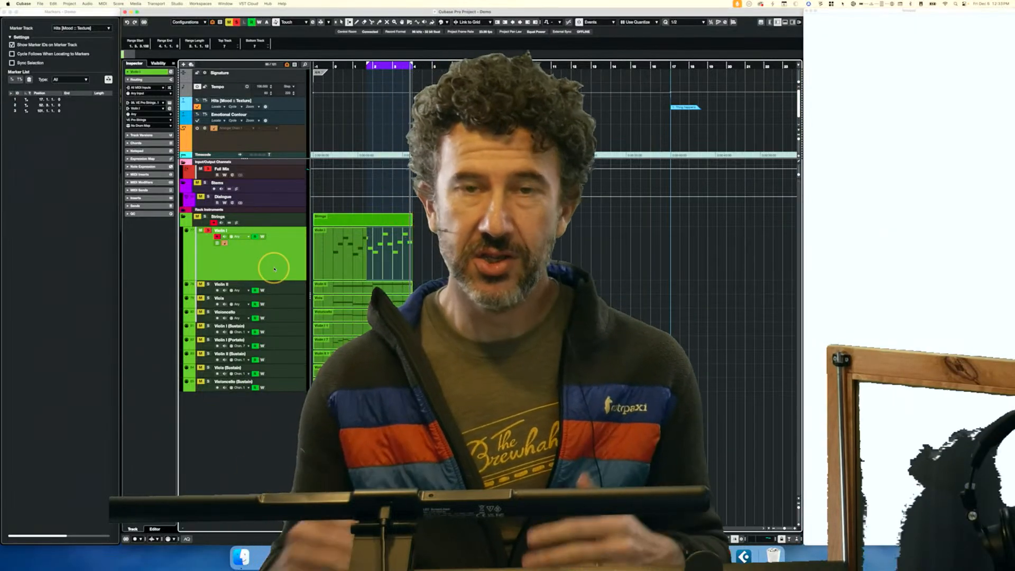
Step: Add a Kontakt 8 instrument track below Violin I, with All MIDI Inputs and the Full Mix output, and reposition its plug-in window
right_click(274, 269)
mouse_move(289, 271)
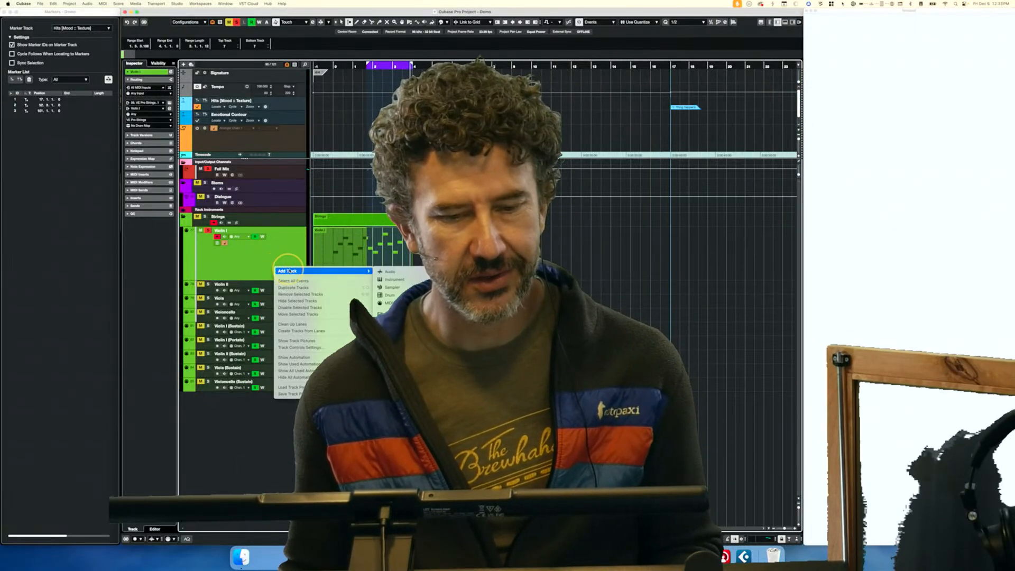
left_click(391, 279)
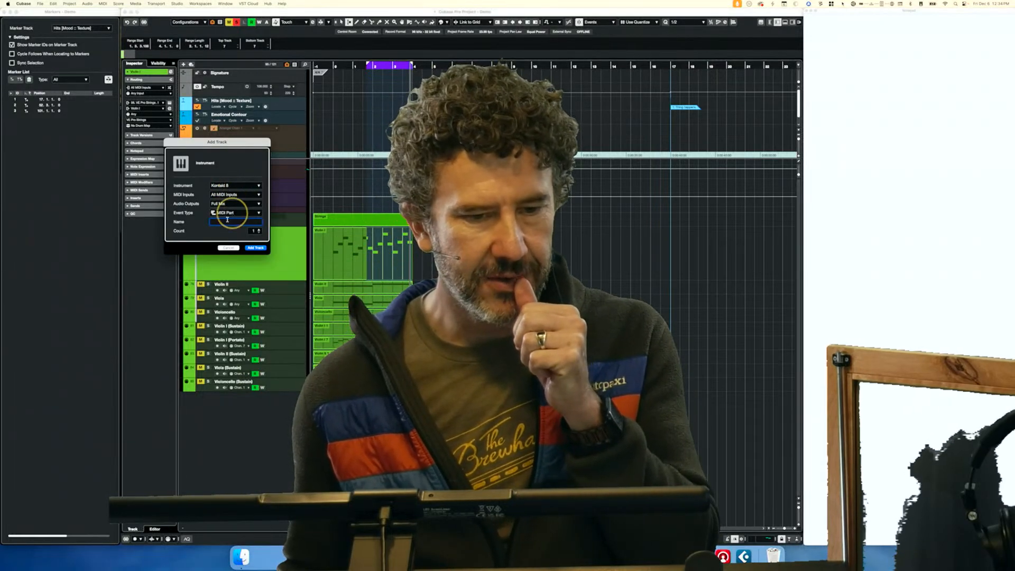
left_click(252, 249)
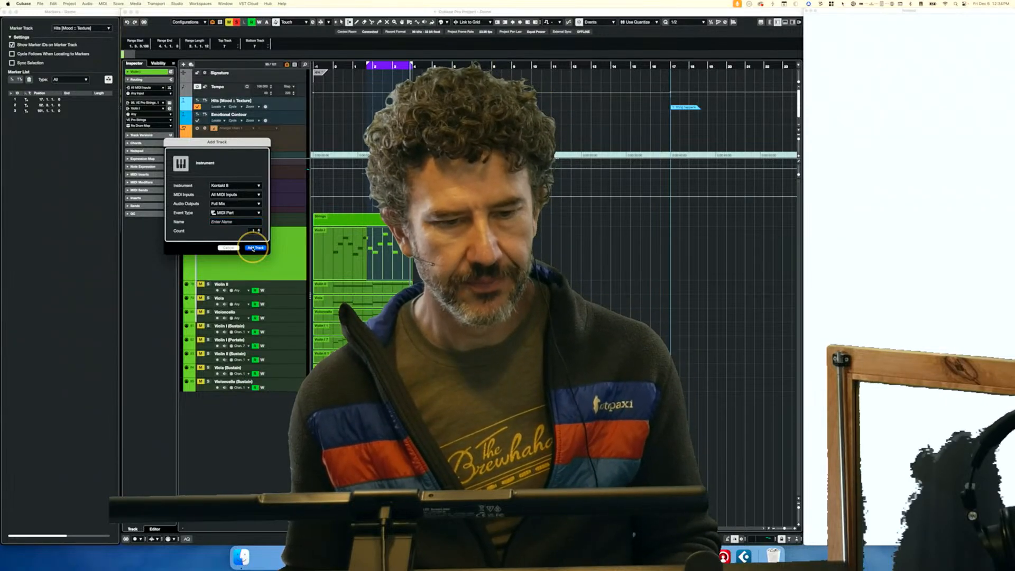
left_click(252, 248)
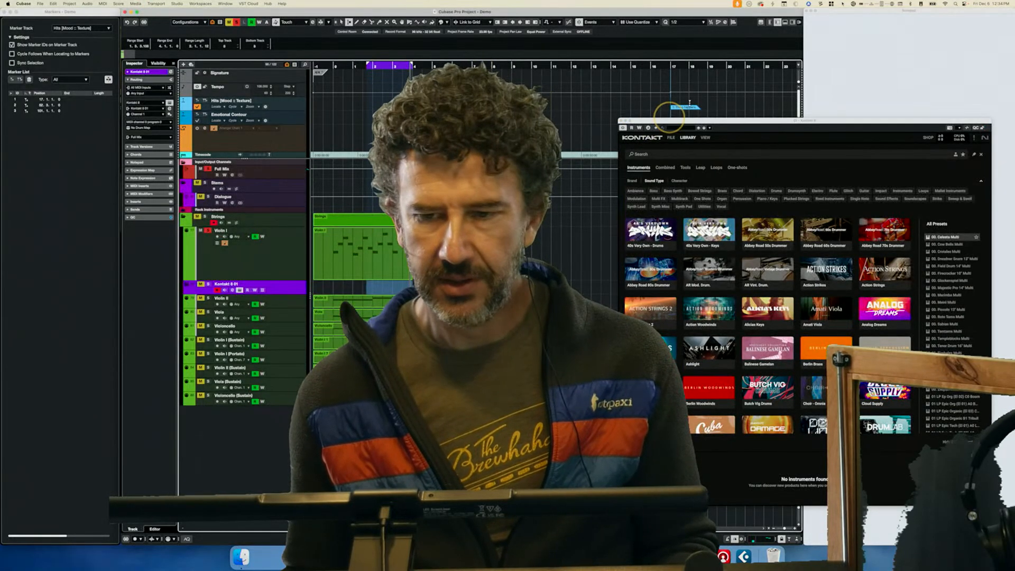
left_click_drag(678, 120, 488, 68)
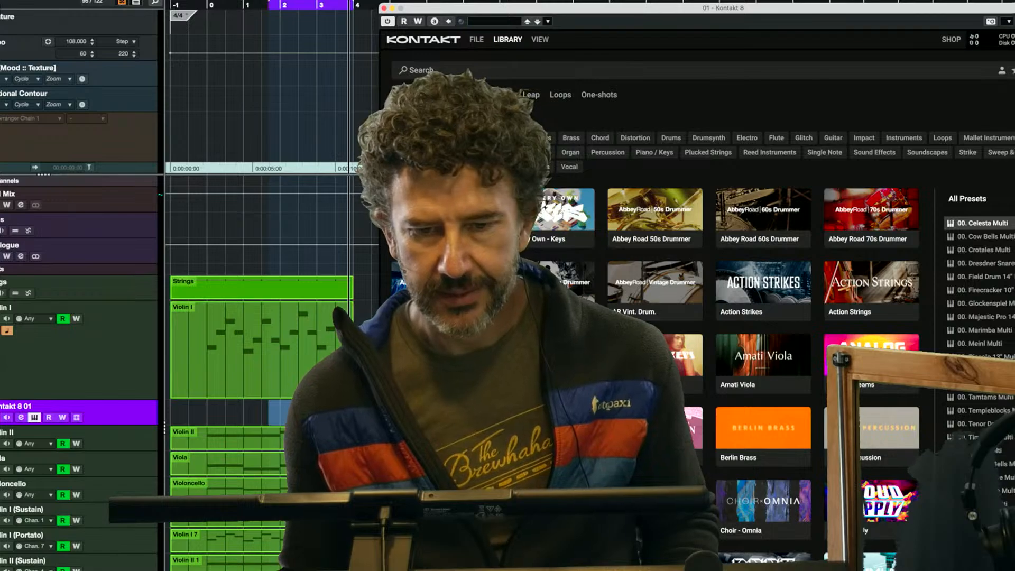
Step: Filter the Kontakt library to Ambience, open Straylight and preview Abandoned Subway with the Kontakt 8 track soloed
left_click(412, 138)
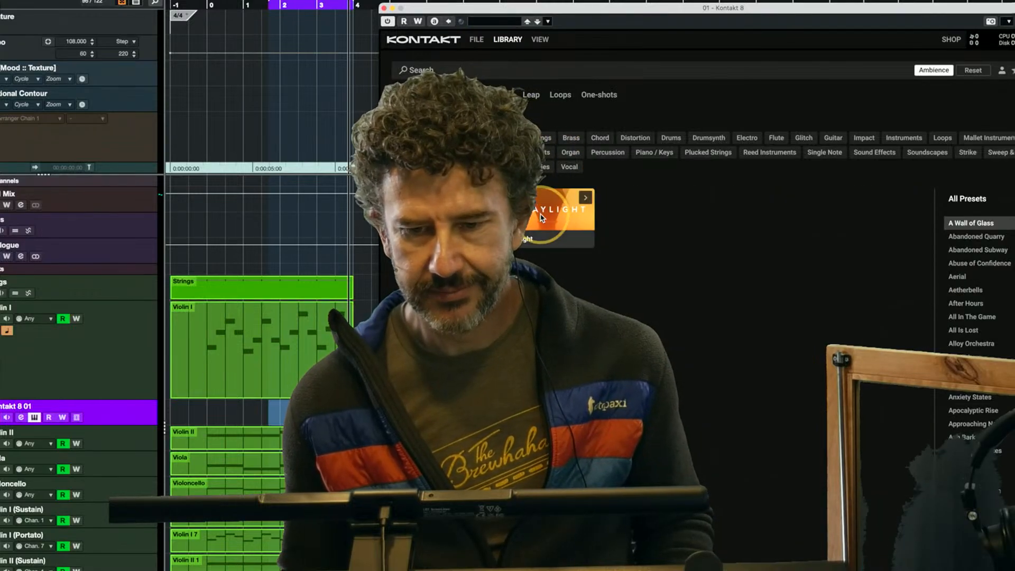
left_click(532, 228)
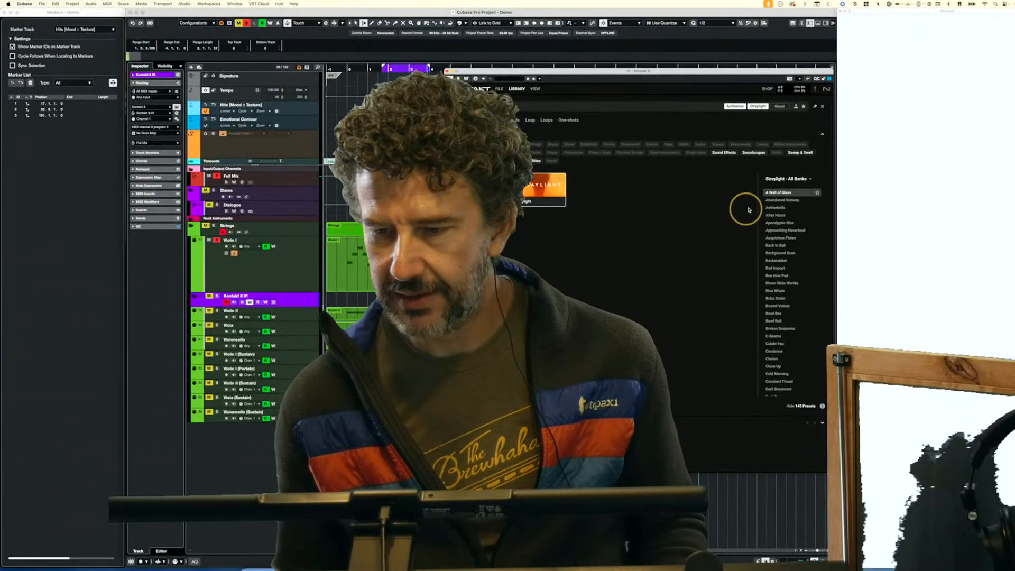
left_click(777, 201)
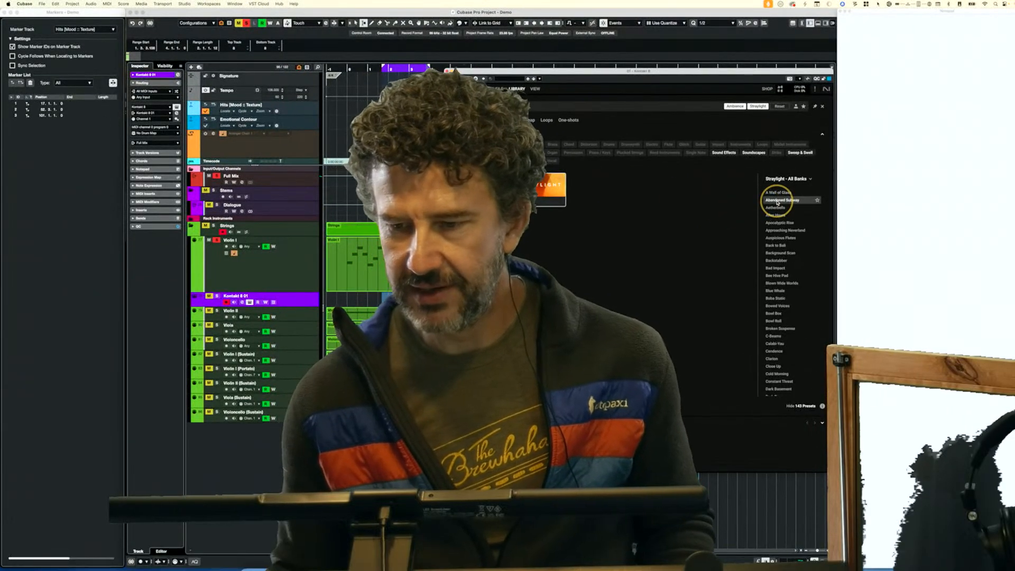
left_click(217, 296)
Step: Preview the Straylight presets from After Hours onward, load Auspicious Flutes and close the plug-in window
left_click(785, 215)
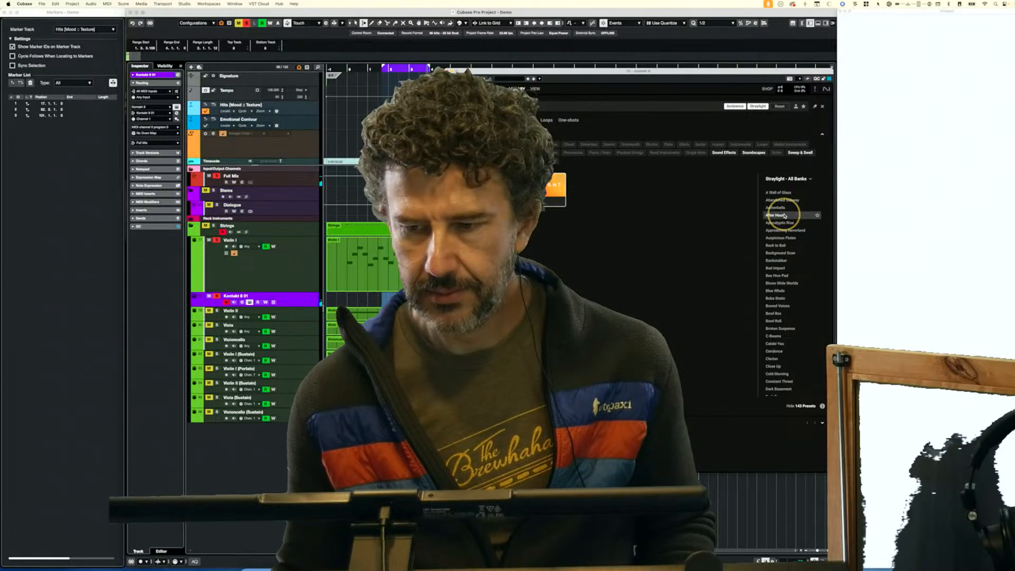
key("Down")
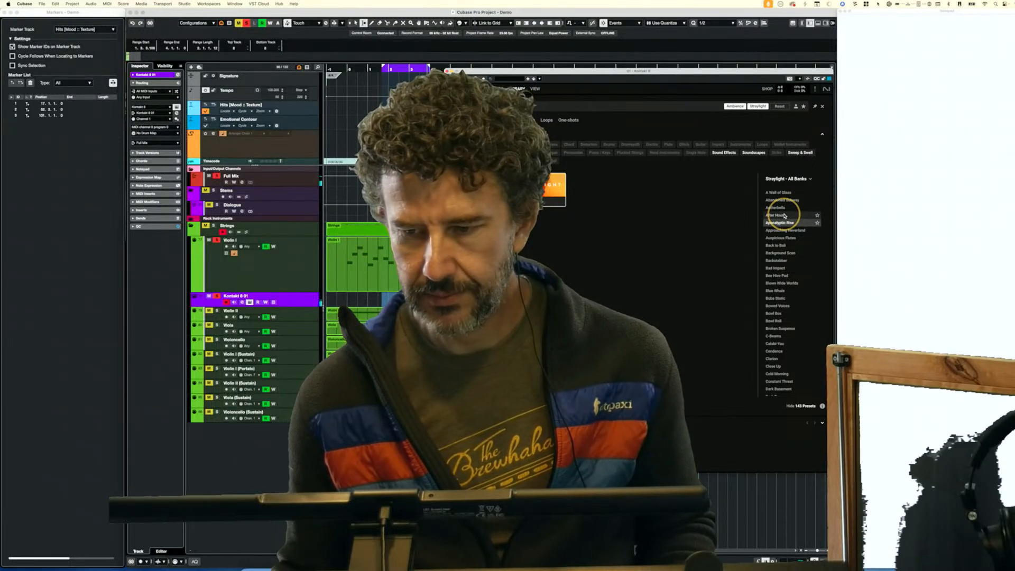
left_click(778, 230)
key("Down")
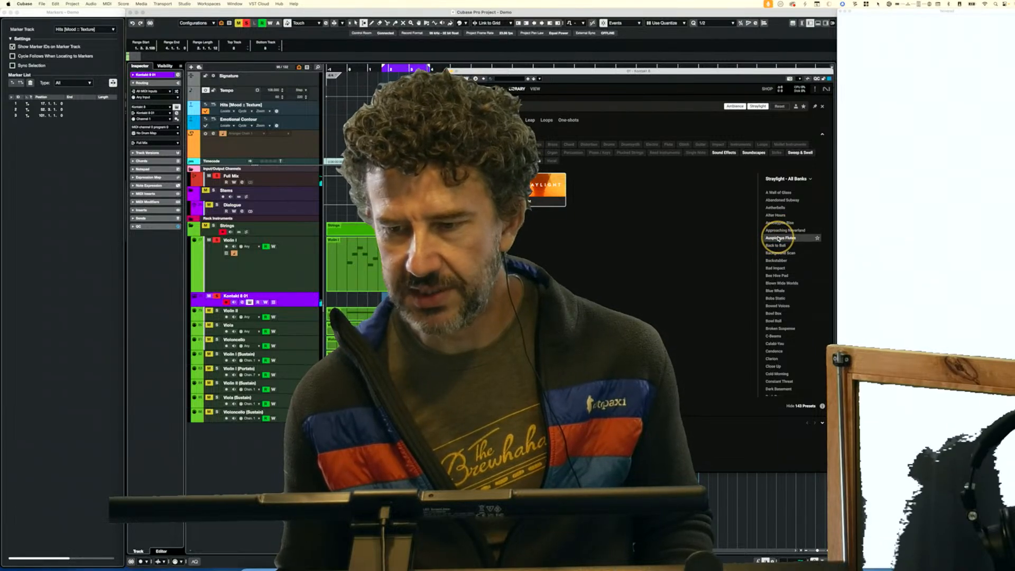
double_click(778, 238)
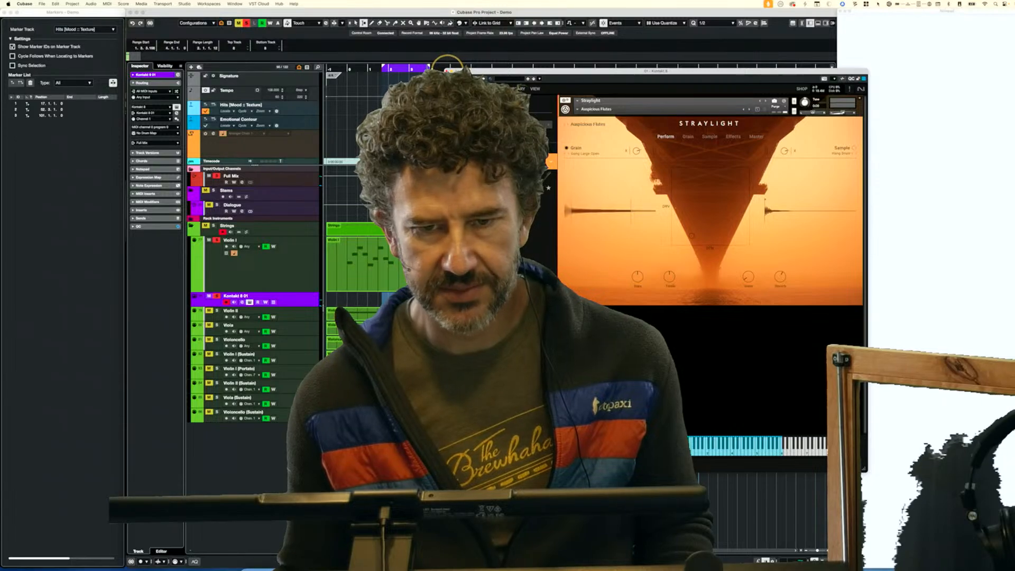
left_click(448, 69)
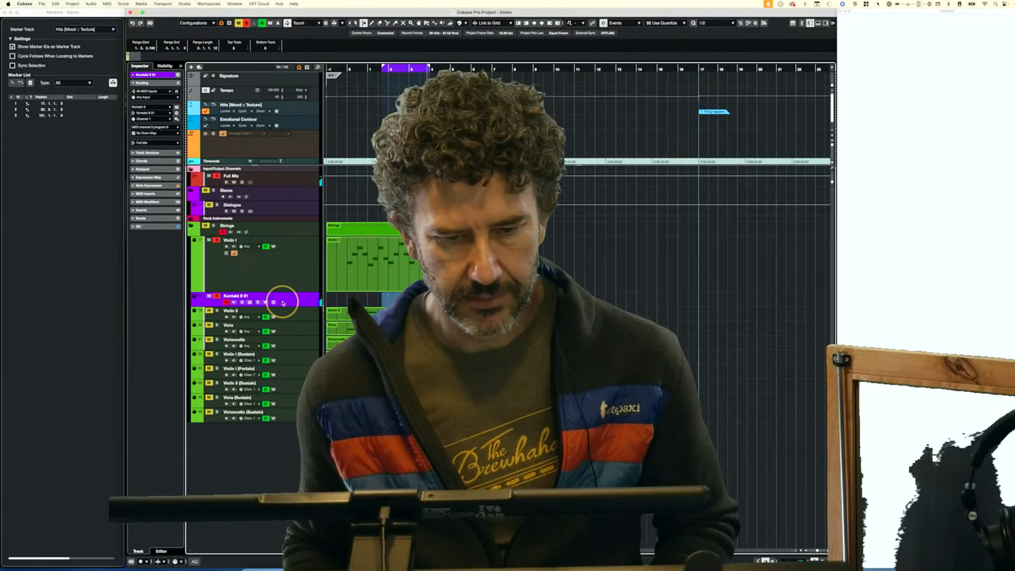
Step: Copy the Violin I MIDI part onto the Kontakt 8 track directly below it
left_click(376, 277)
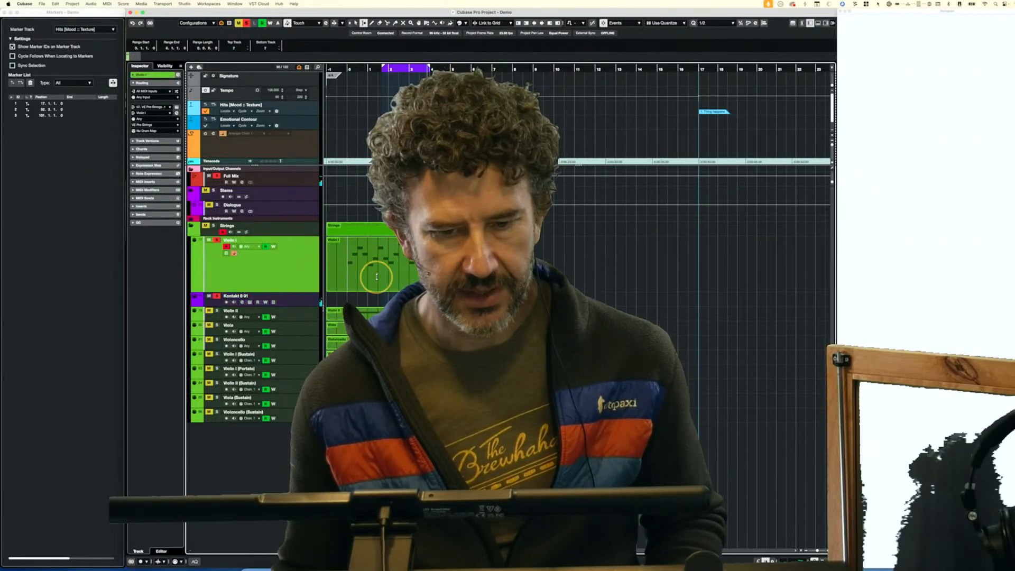
key("1")
left_click(395, 272)
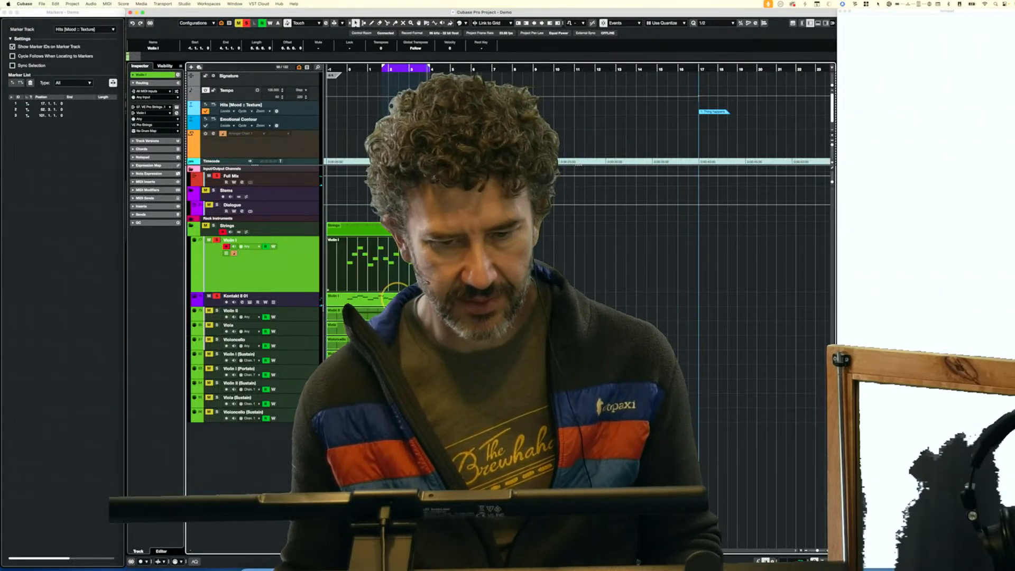
left_click(393, 297)
Step: Audition the copied part with the Kontakt 8 track's channel strip shown, and lower that track's volume fader
left_click(368, 68)
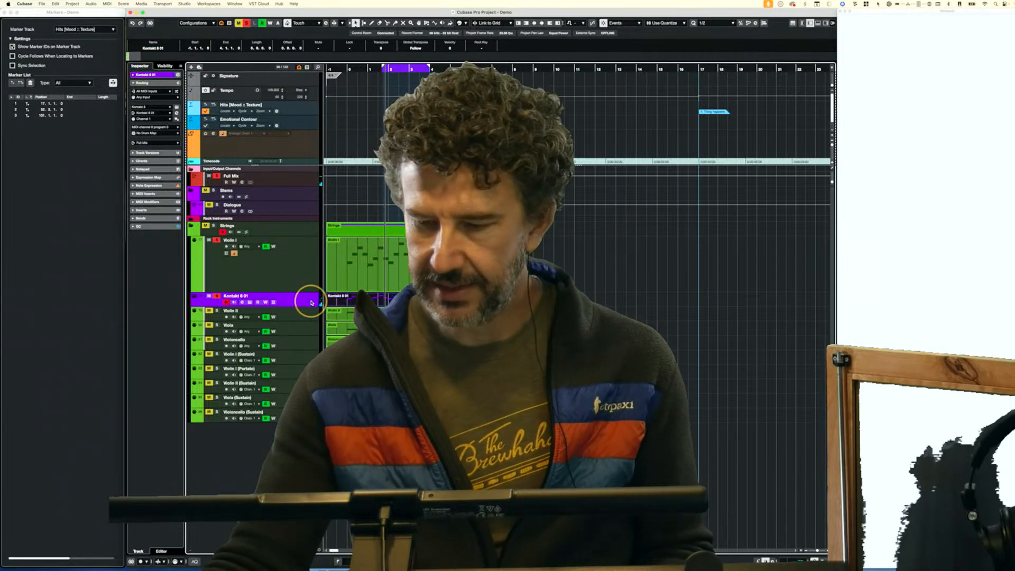
key("alt+c")
left_click_drag(134, 381, 134, 446)
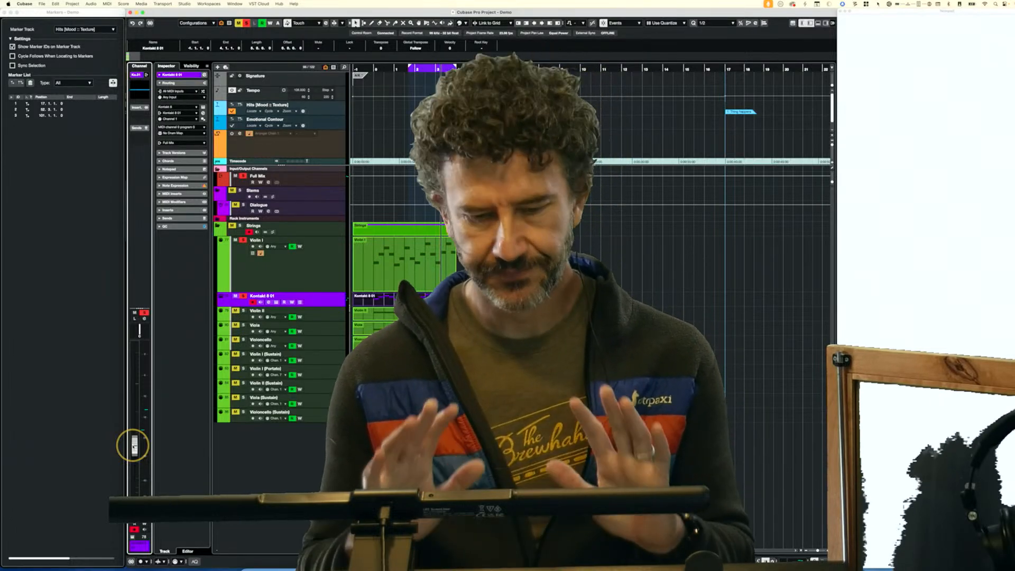
key("super+Tab")
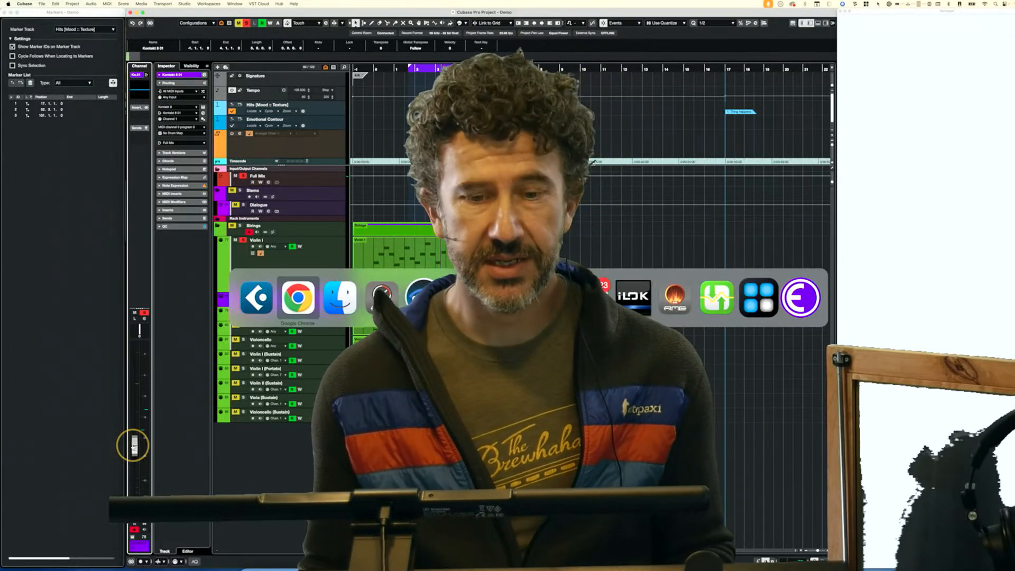
key("super+Tab")
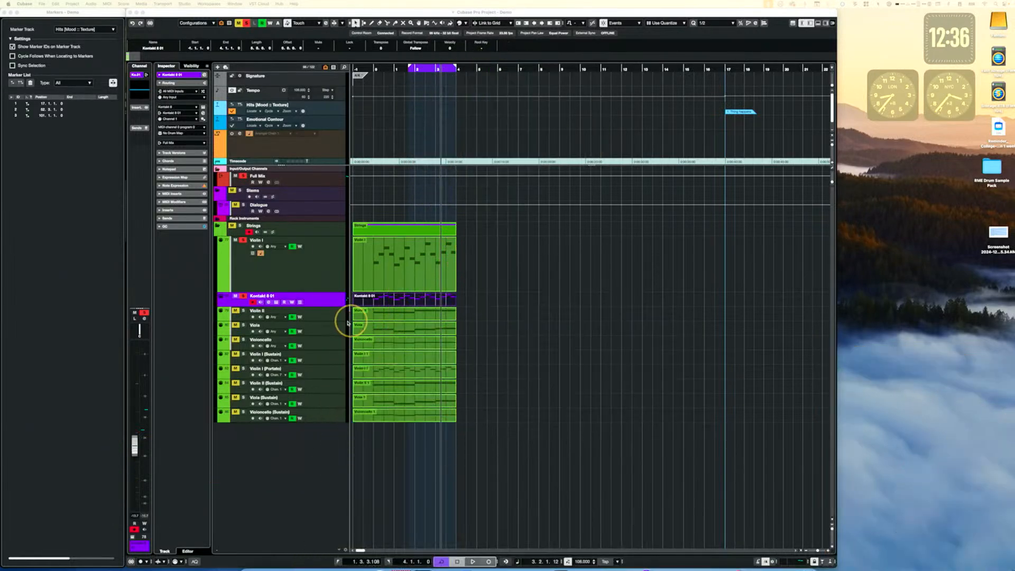
left_click(334, 270)
left_click(332, 407, "shift")
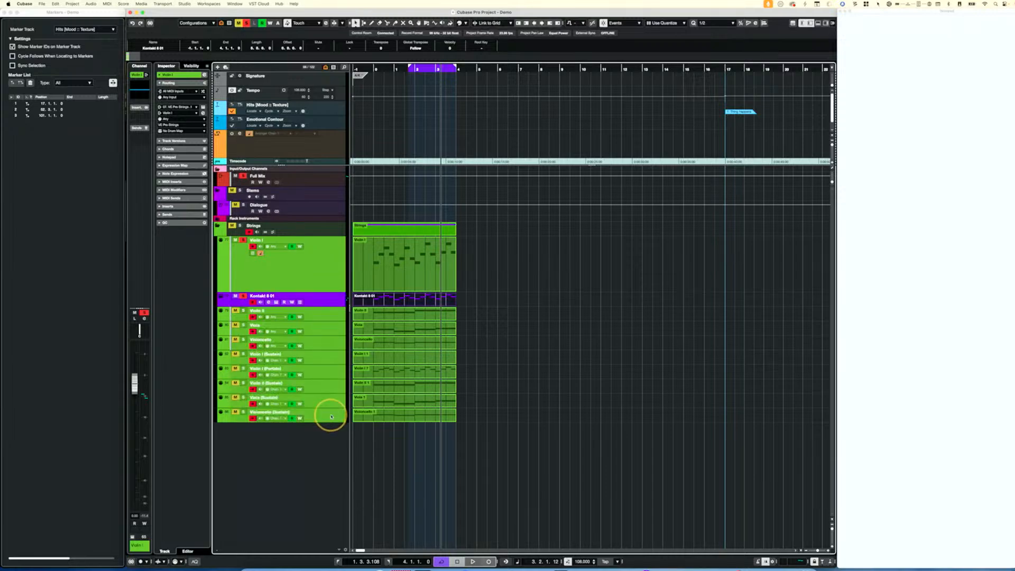
right_click(326, 275)
mouse_move(329, 277)
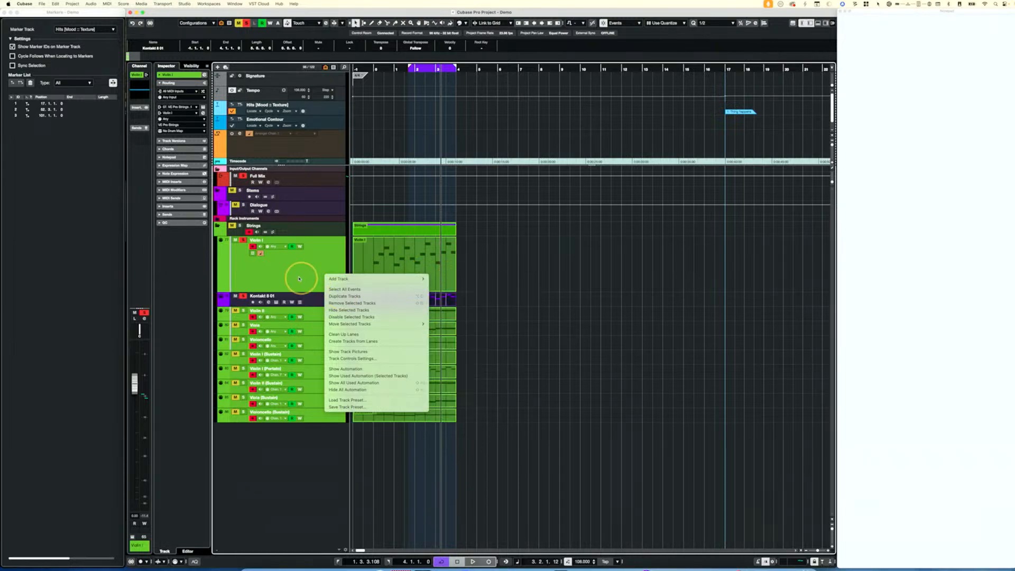
left_click(289, 274)
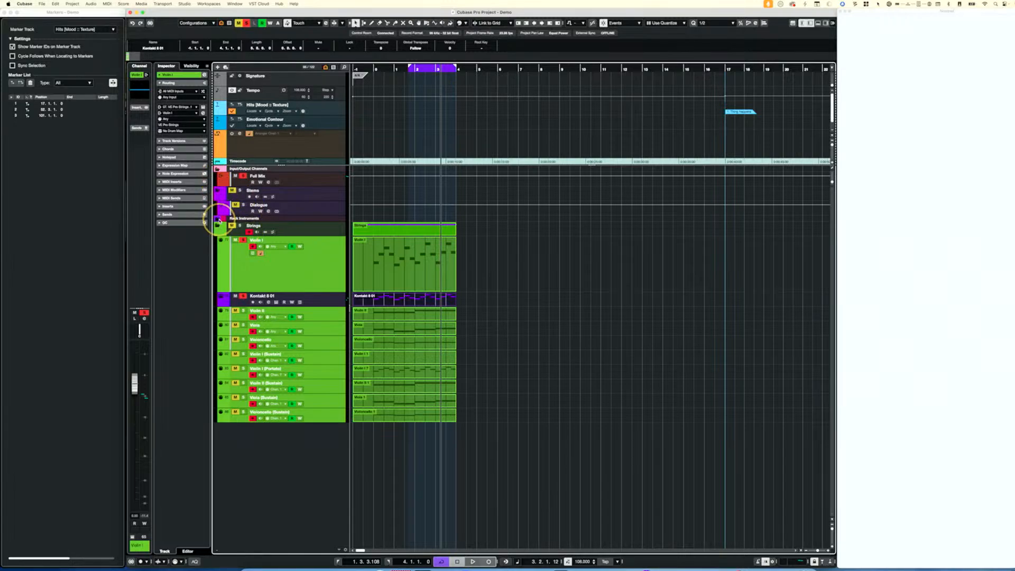
Step: Expand the Rack Instruments folder, look over its instrument channels and select Violin I in the VE Pro Strings folder
left_click(220, 223)
scroll(289, 384, "down", 20)
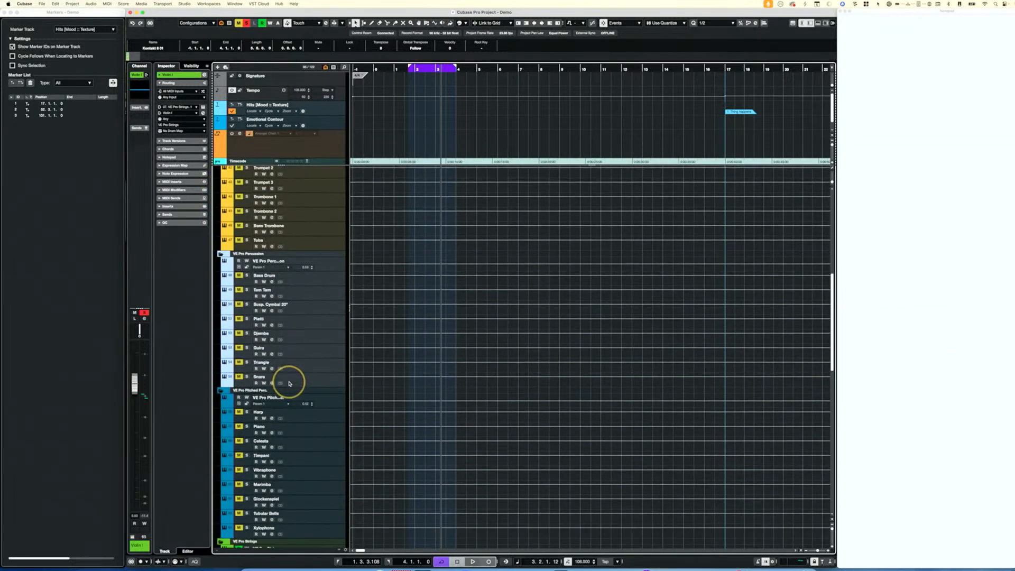
scroll(289, 384, "down", 1)
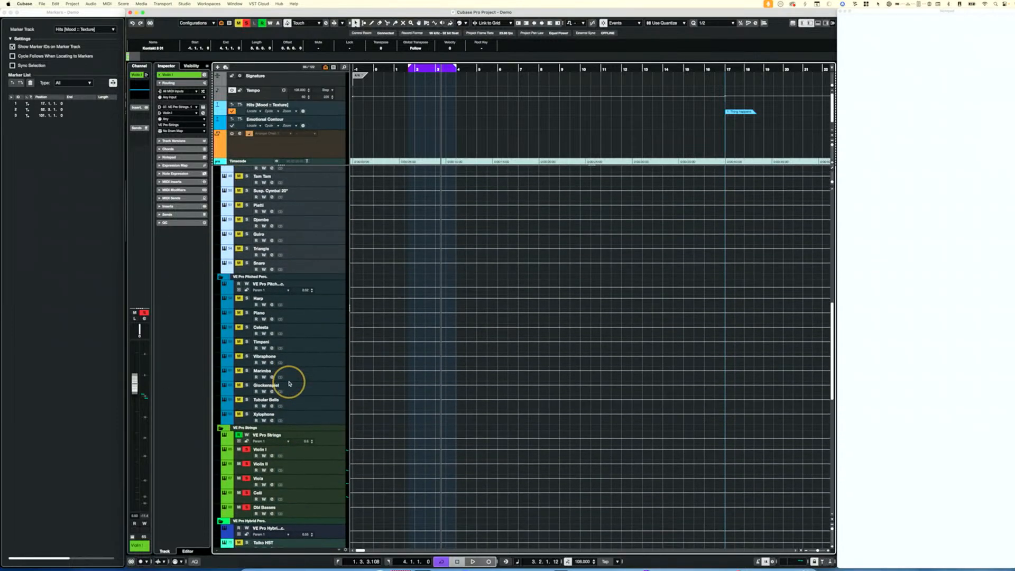
scroll(290, 386, "up", 1)
scroll(291, 339, "up", 15)
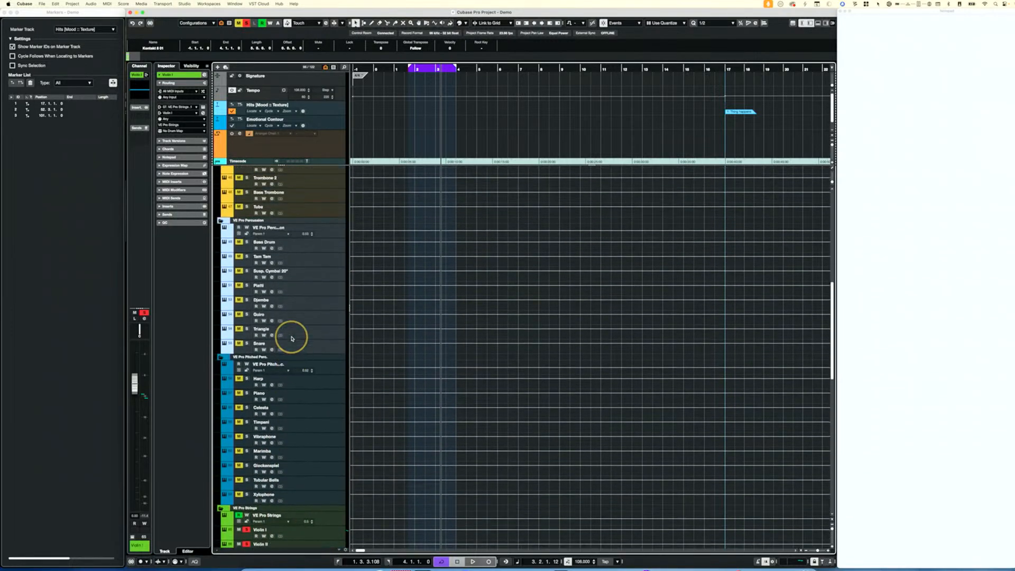
scroll(291, 339, "up", 3)
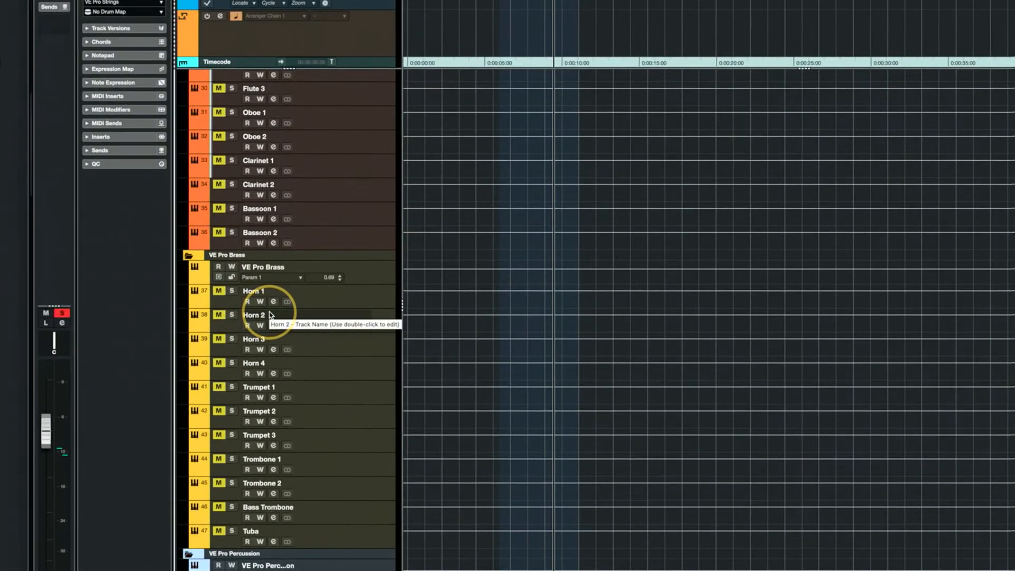
scroll(270, 314, "down", 20)
scroll(271, 314, "down", 1)
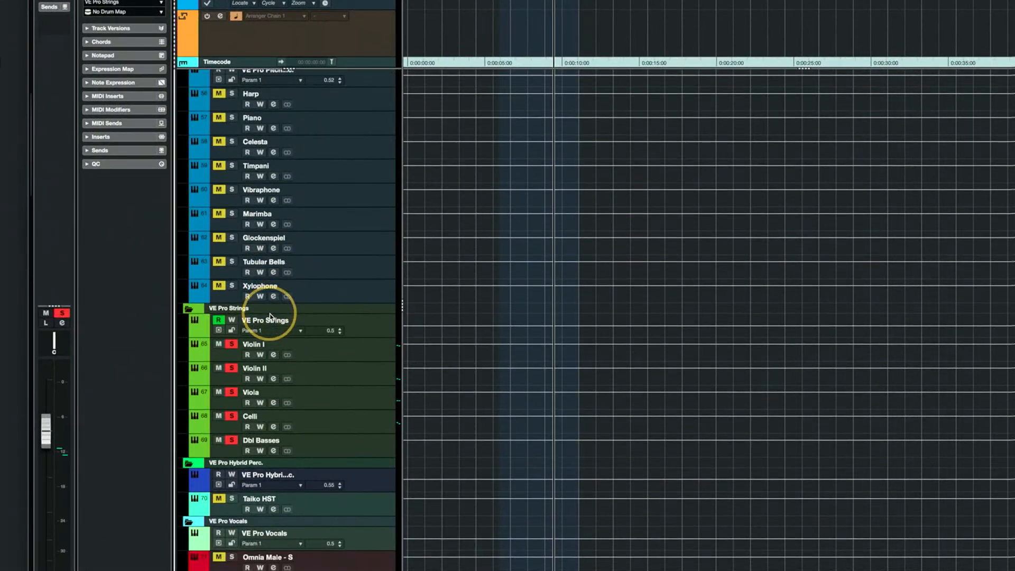
left_click(364, 351)
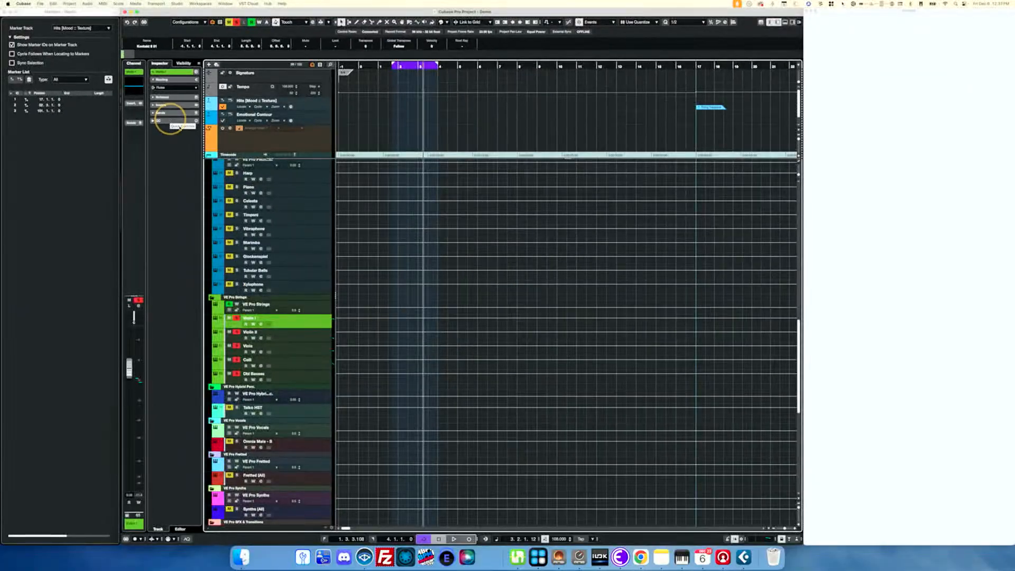
left_click(415, 499)
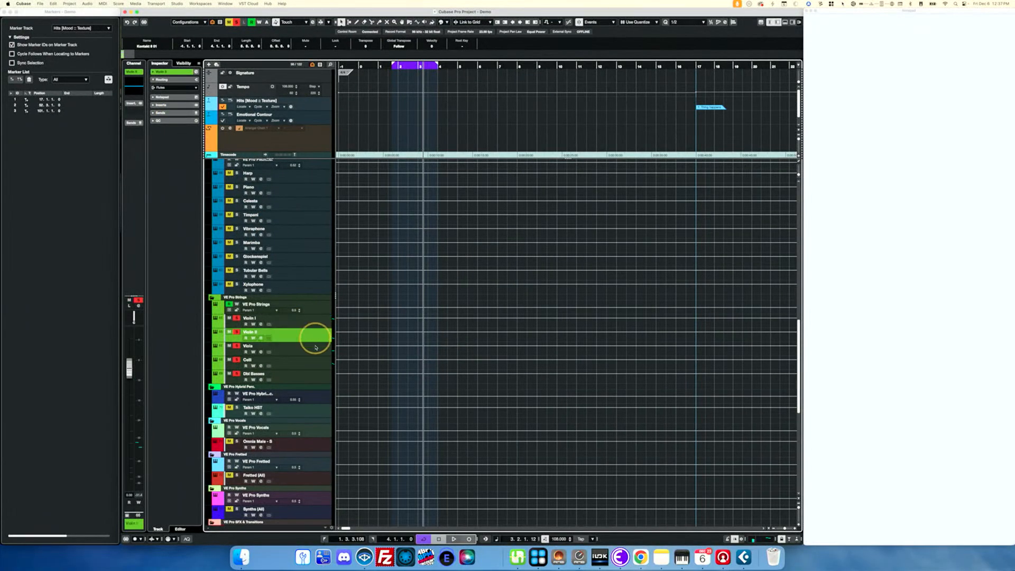
left_click(312, 376)
left_click(322, 324, "shift")
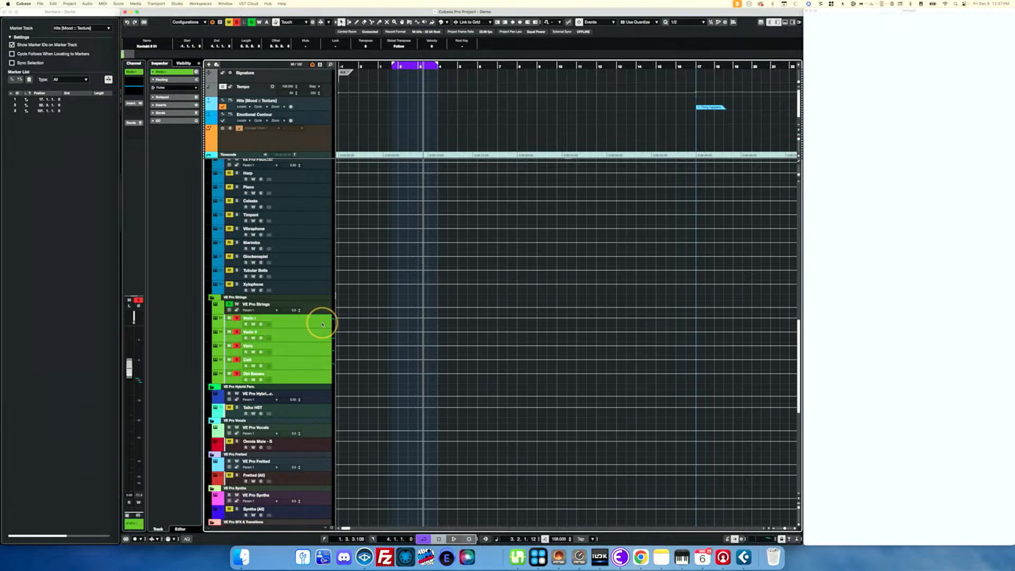
right_click(322, 324)
mouse_move(326, 326)
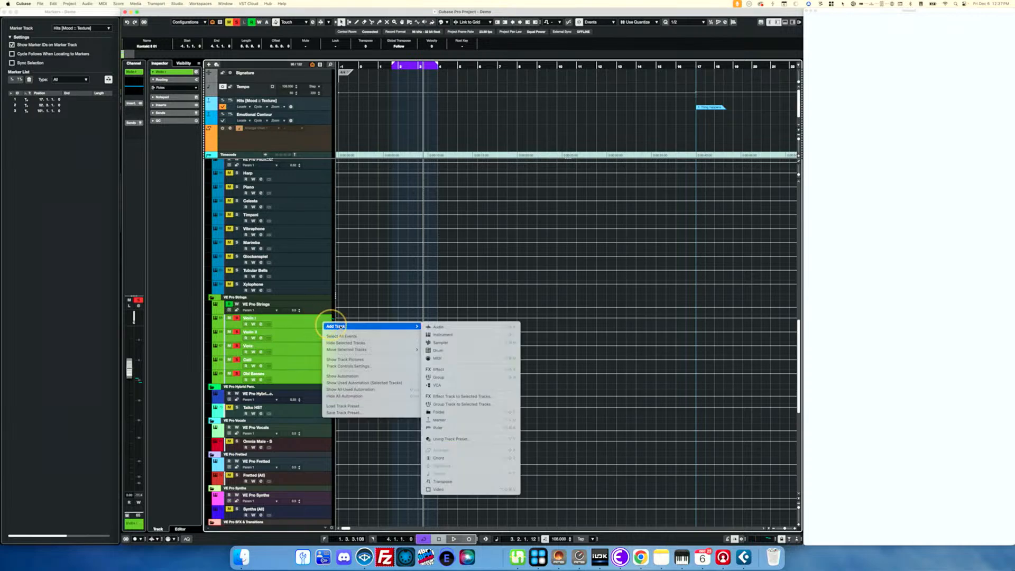
left_click(440, 405)
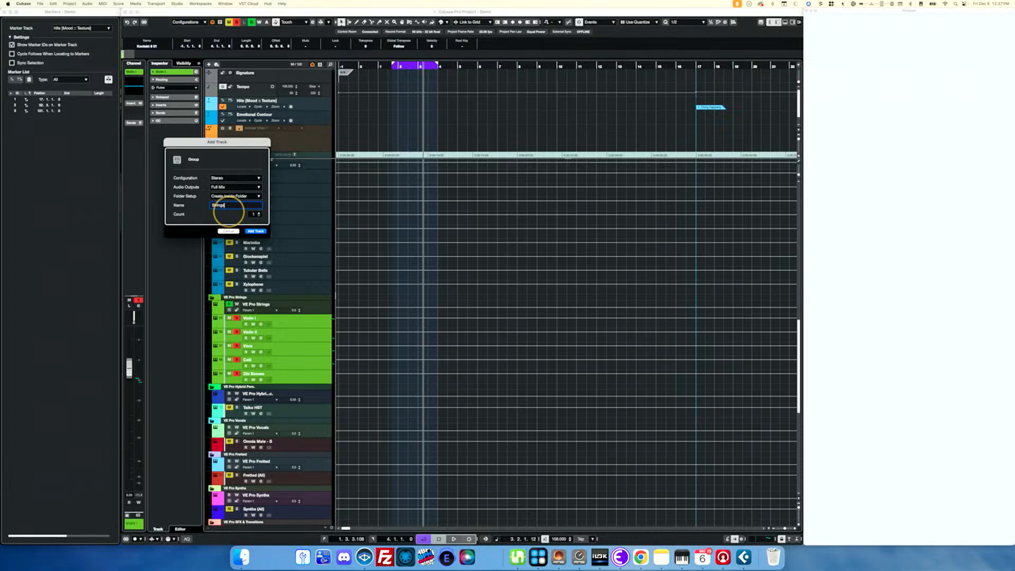
left_click(229, 231)
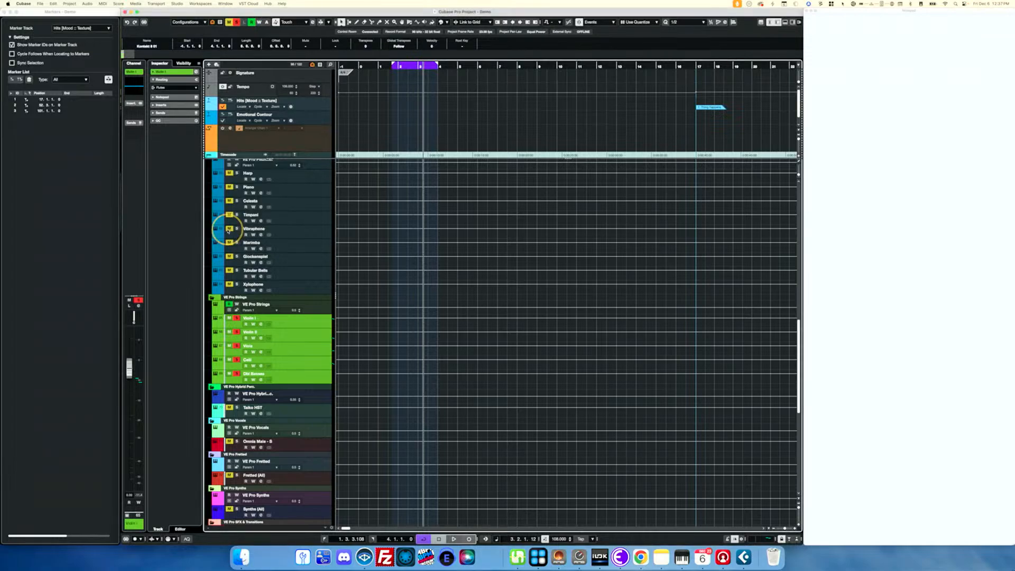
Step: Examine the group buses available as output routing for the VE Pro Violin I channel
left_click(316, 318)
left_click(166, 87)
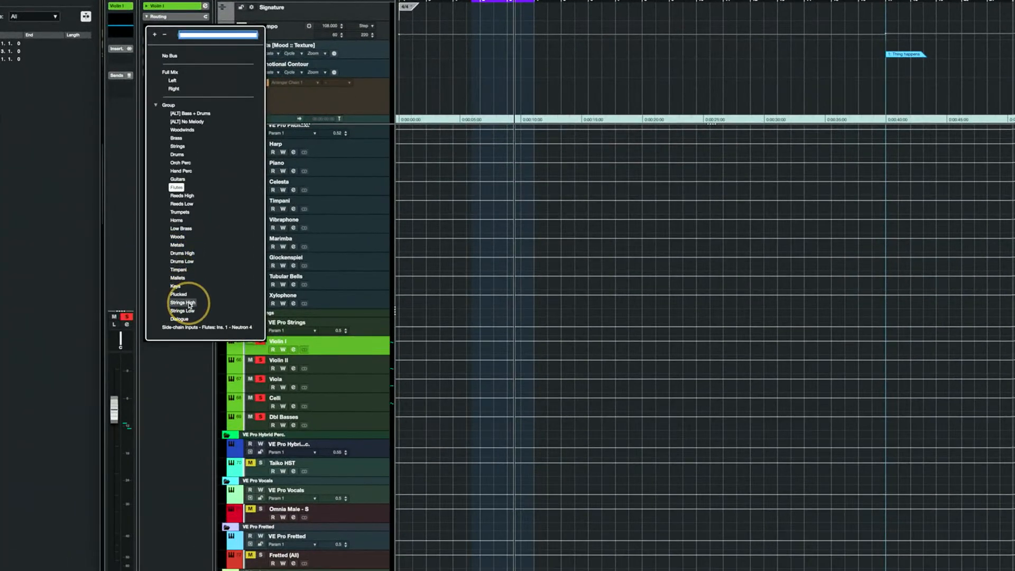
left_click(371, 370)
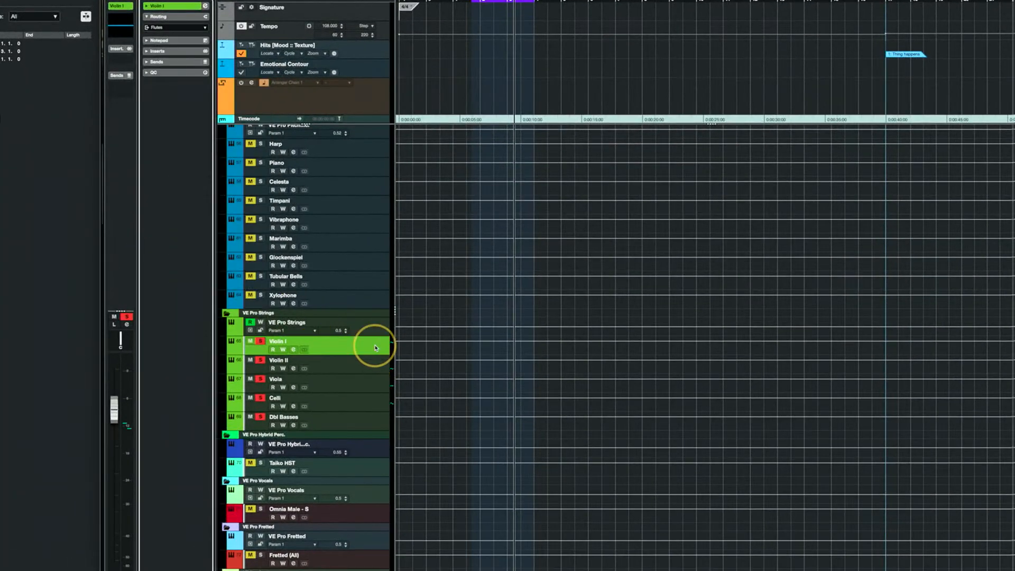
Step: Route the outputs of the VE Pro Violin I, Violin II and Viola channels together to the Strings High group in the MixConsole
left_click(371, 383, "shift")
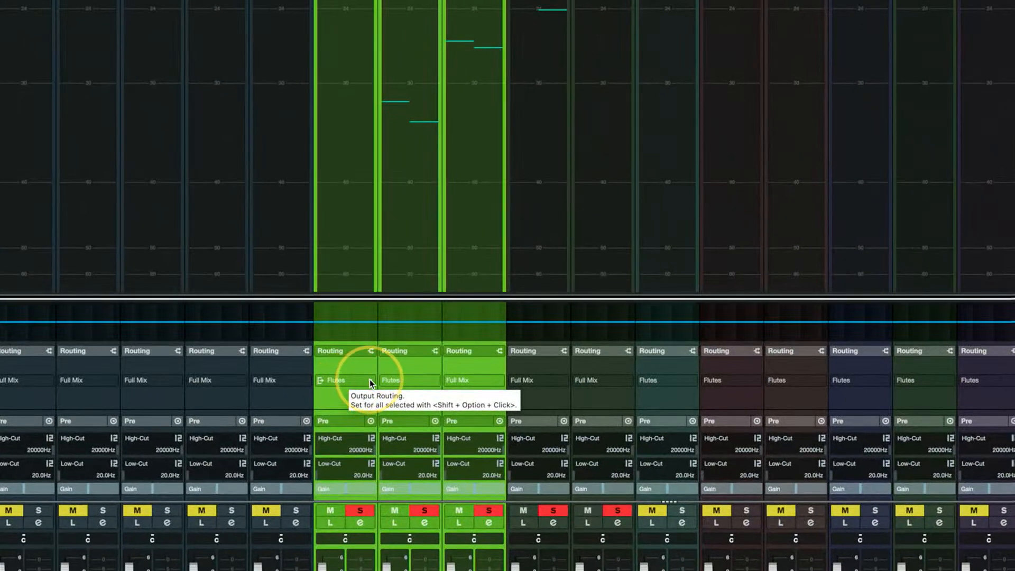
left_click(370, 382)
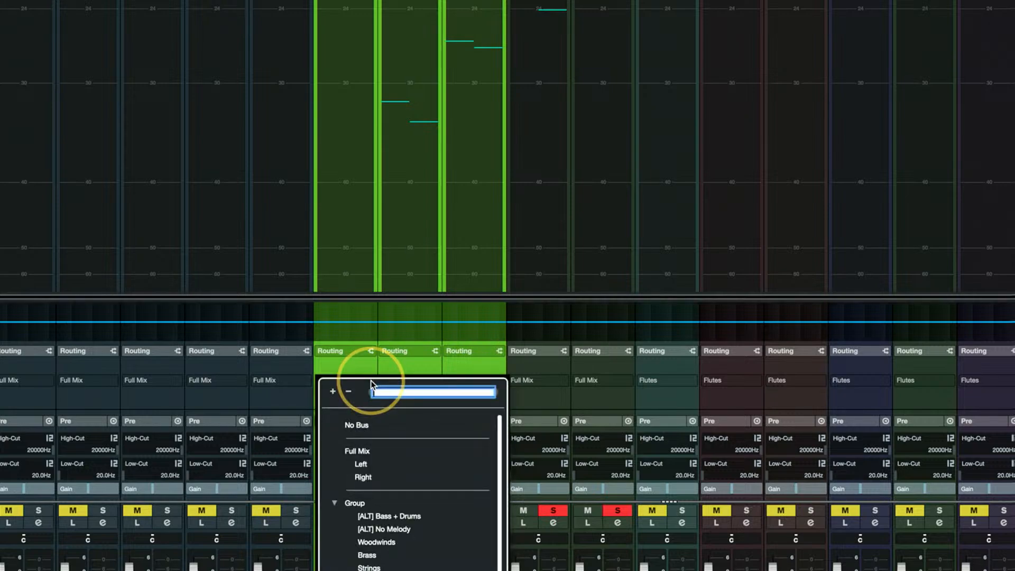
scroll(383, 470, "down", 2)
scroll(381, 471, "down", 3)
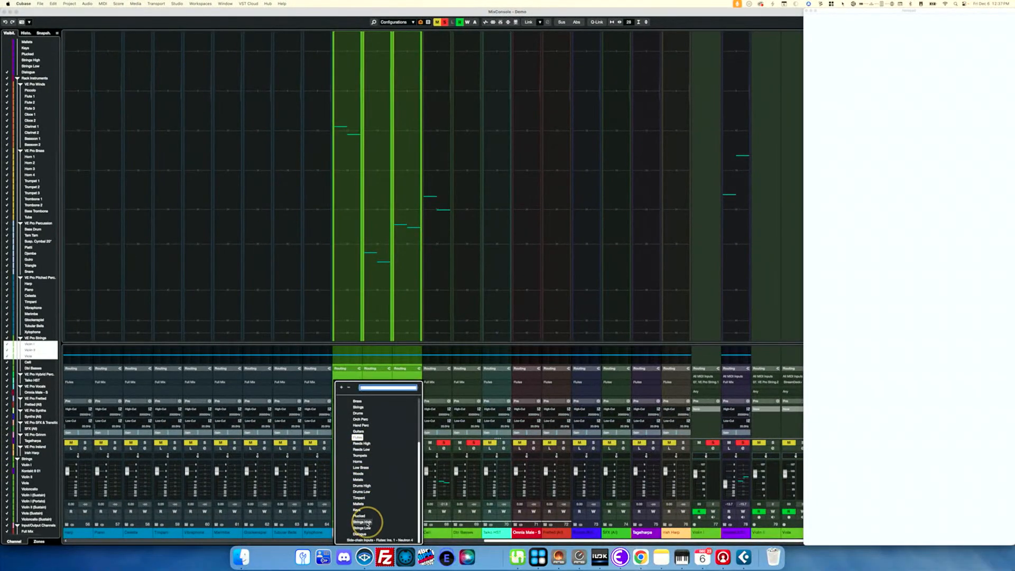
left_click(367, 523)
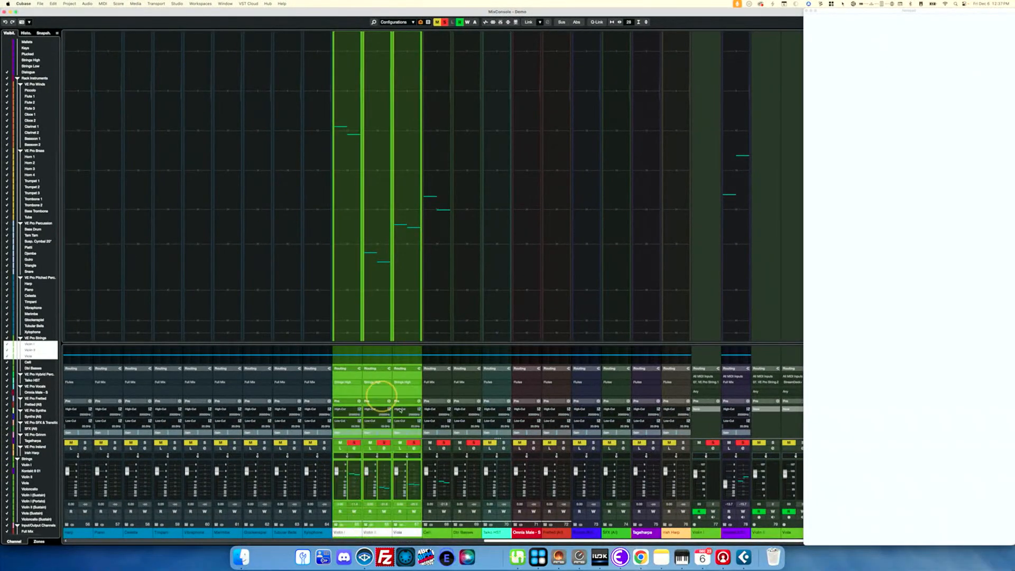
Step: Route the outputs of the VE Pro Celli and Double Basses channels together to the Strings Low group
left_click(444, 535)
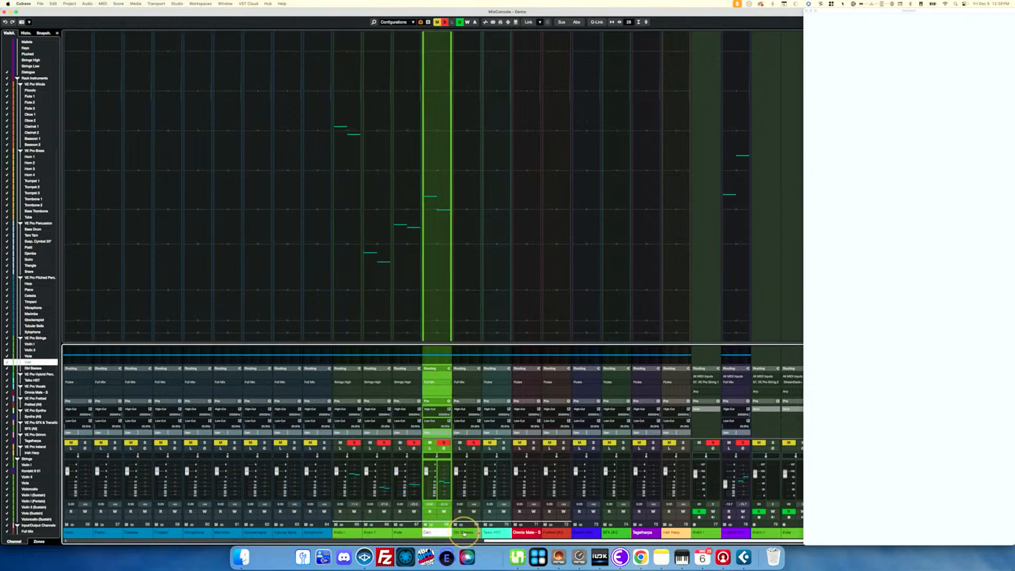
left_click(465, 533, "shift")
left_click(477, 383, "alt+shift")
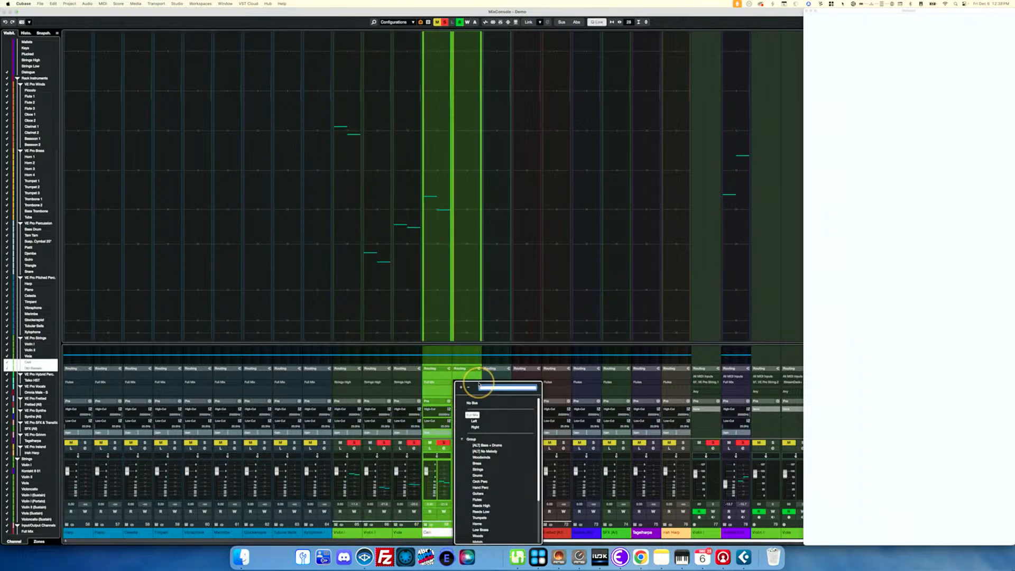
scroll(494, 499, "down", 5)
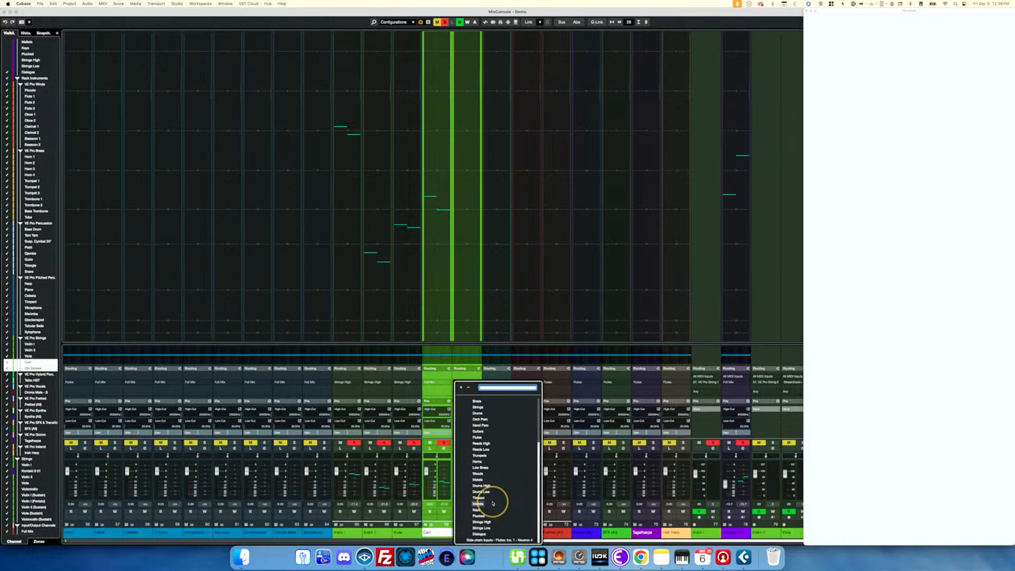
left_click(483, 528)
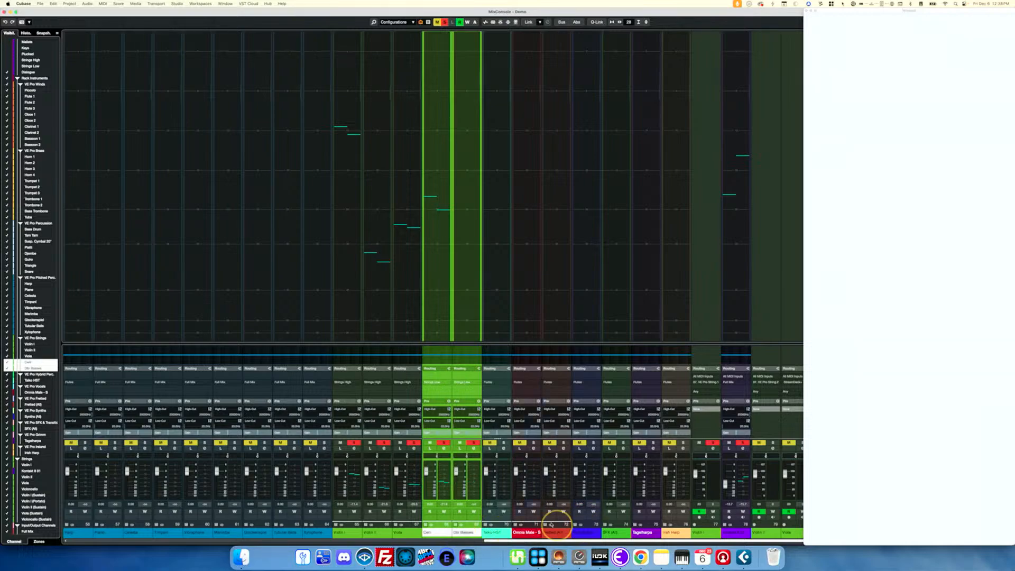
Step: Select the Kontakt 8 01 channel and examine the group buses available for its output routing
left_click(737, 532)
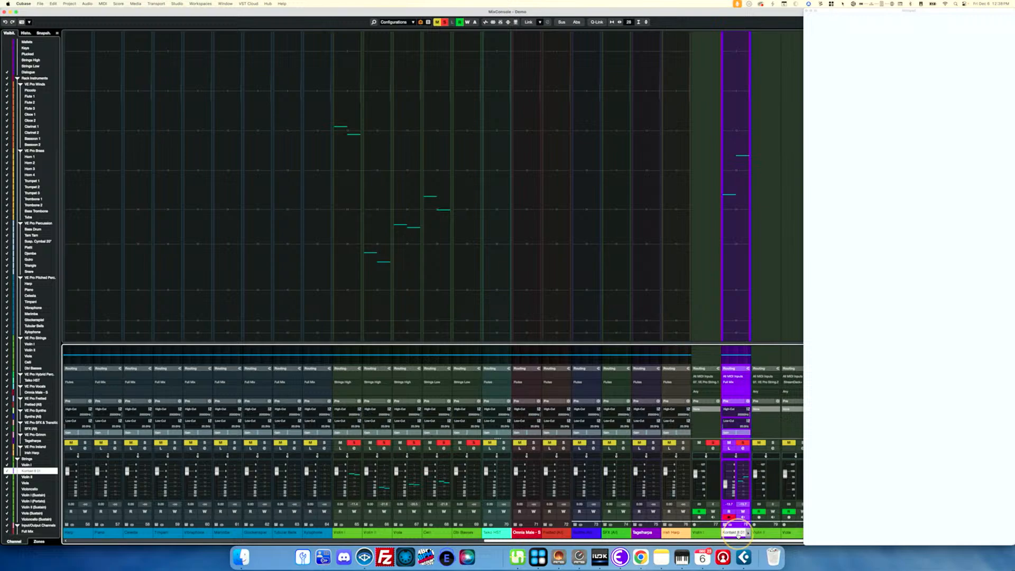
left_click(748, 382)
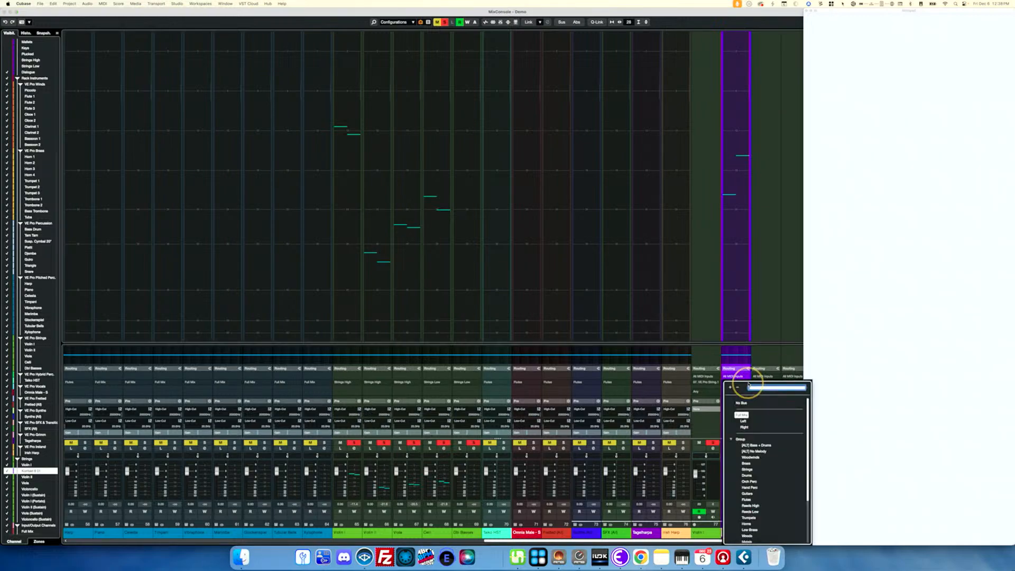
scroll(764, 463, "down", 4)
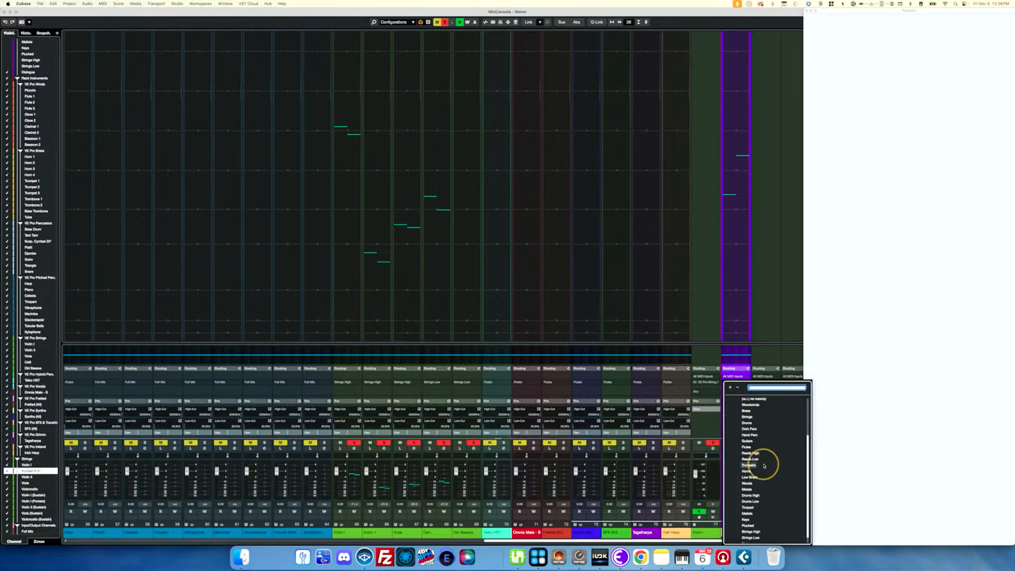
scroll(764, 466, "down", 1)
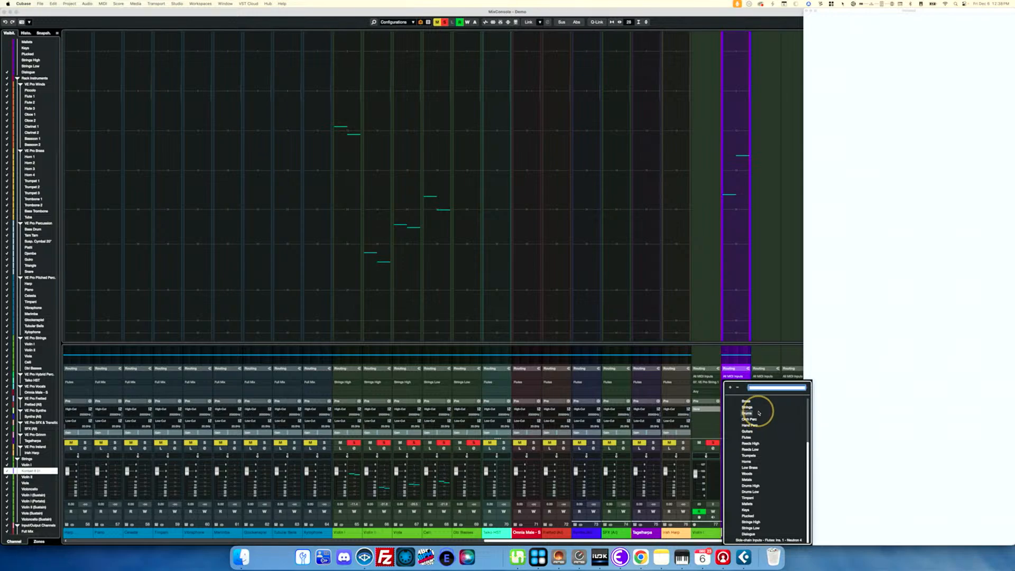
left_click(707, 419)
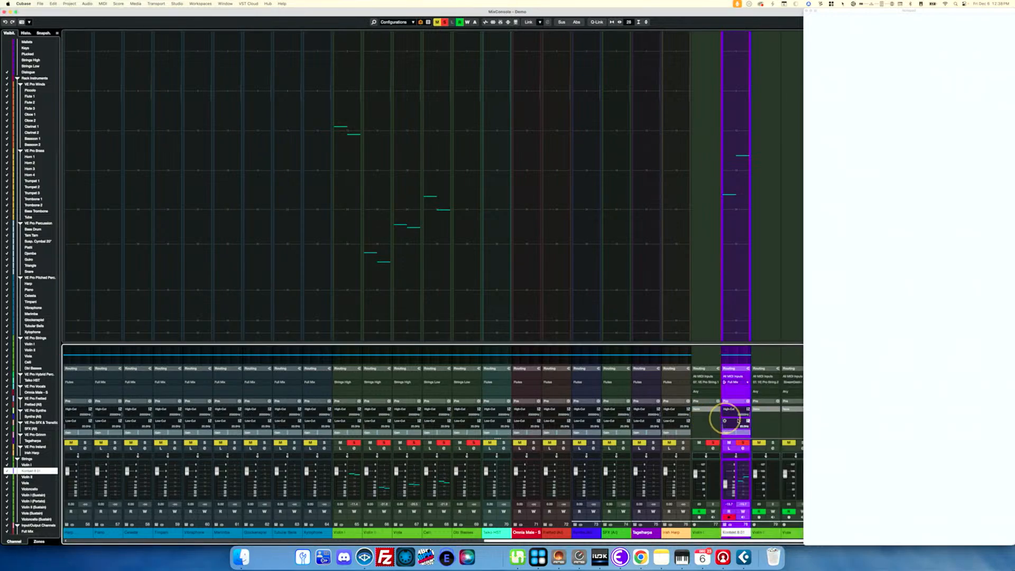
Step: Add a stereo group track named Synths to the selected Kontakt 8 01 track, inside a folder and output to Full Mix
key("F3")
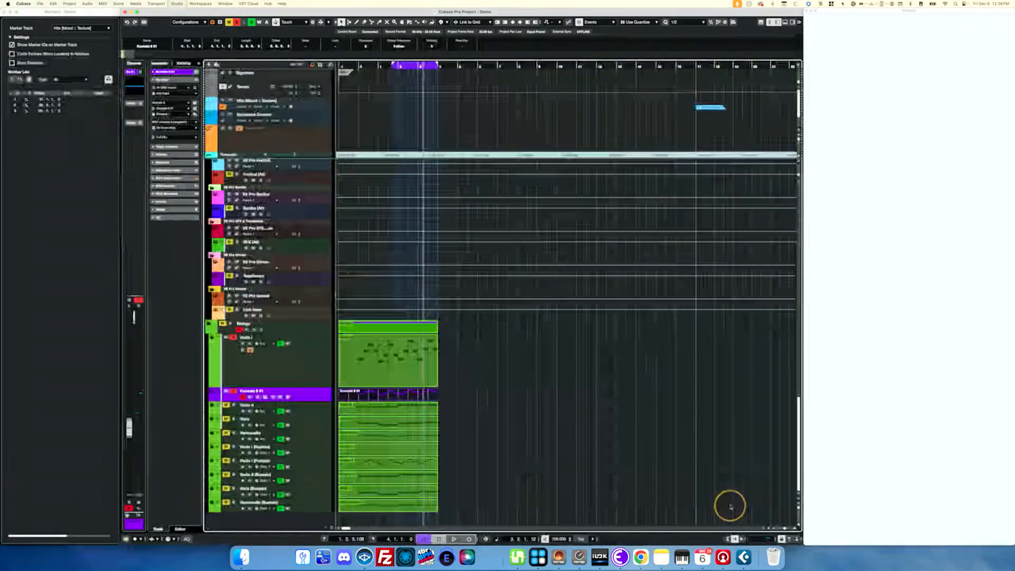
right_click(326, 397)
mouse_move(326, 400)
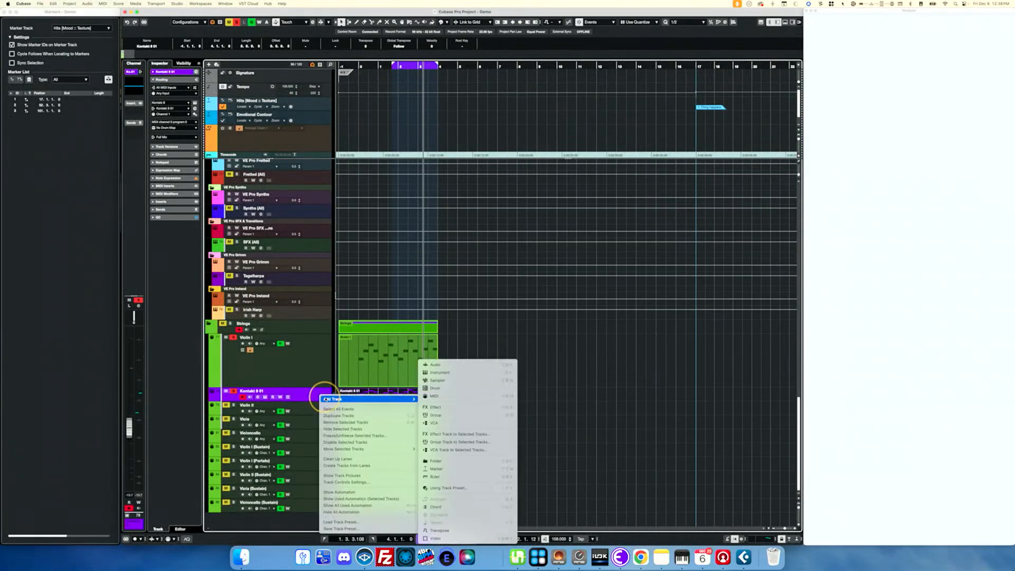
left_click(462, 442)
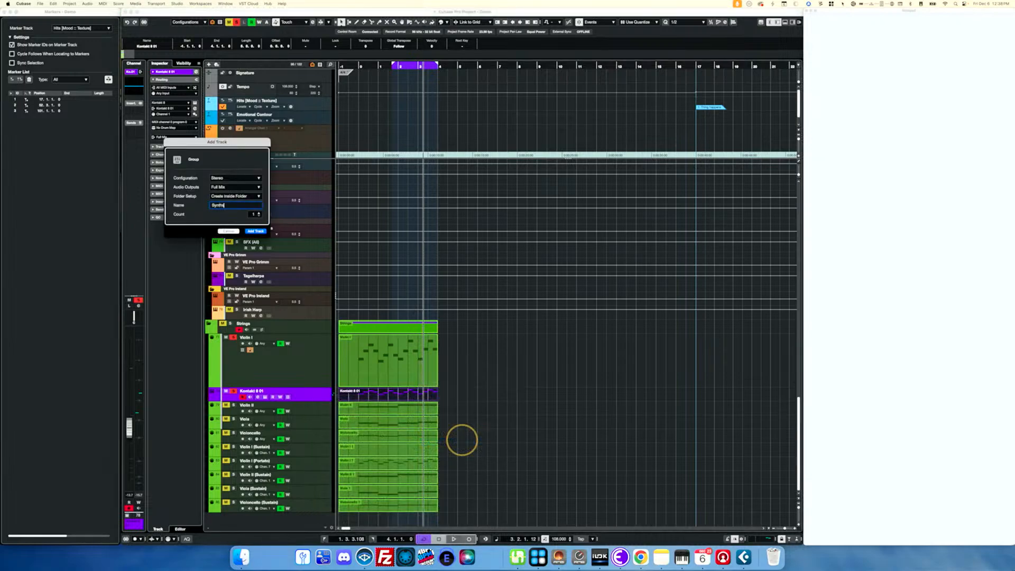
key("Return")
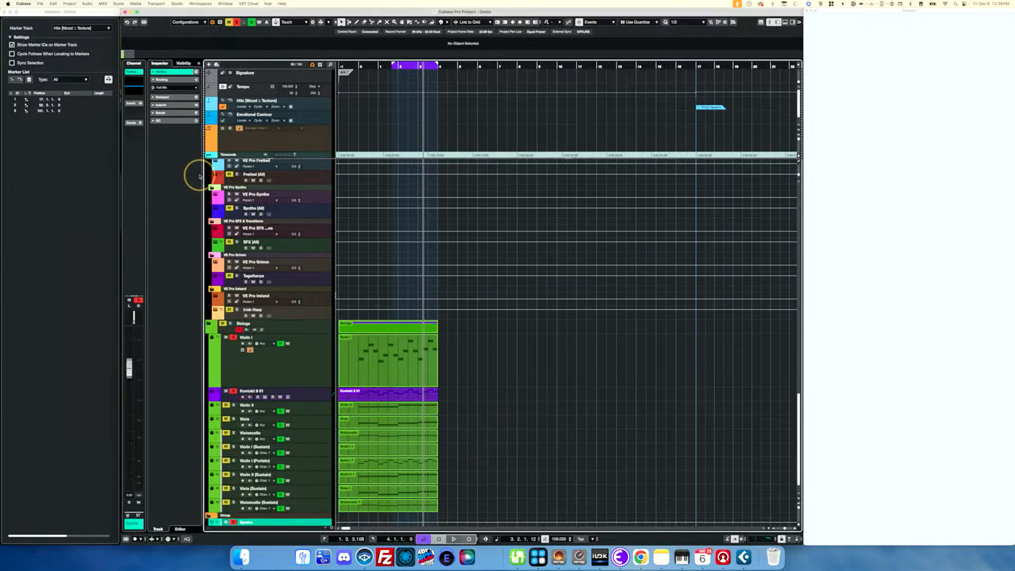
Step: Filter the MixConsole to show only group channels
key("F3")
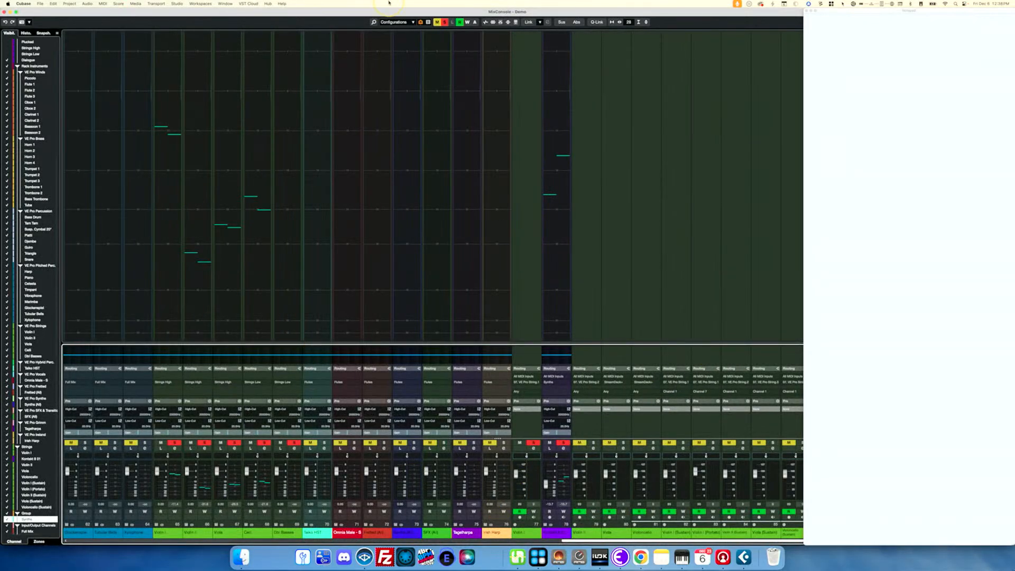
left_click(428, 22)
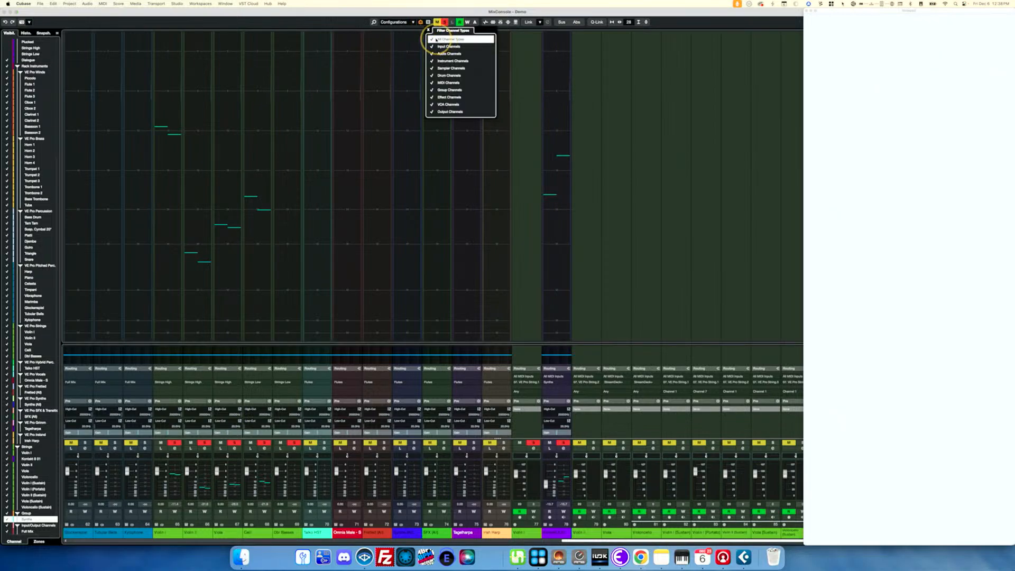
left_click(451, 39)
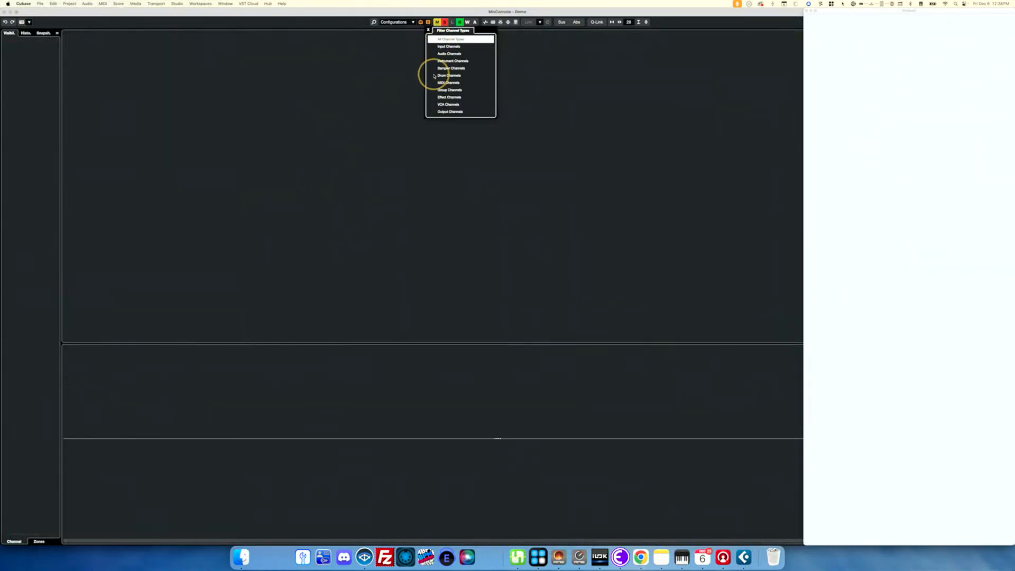
left_click(444, 90)
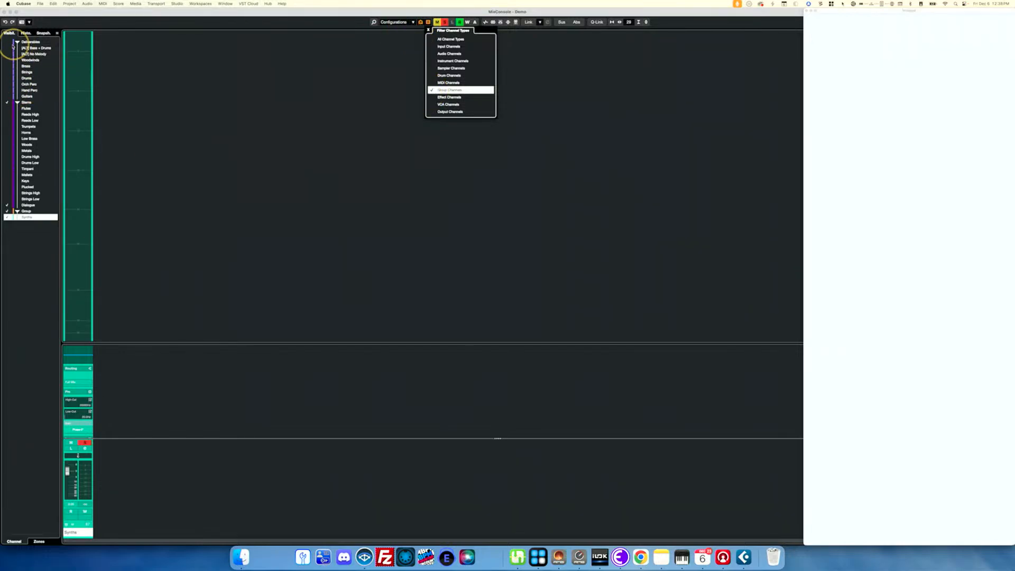
Step: Make the Strings High and Strings Low group channels visible beside the Synths group in the MixConsole
left_click(7, 48)
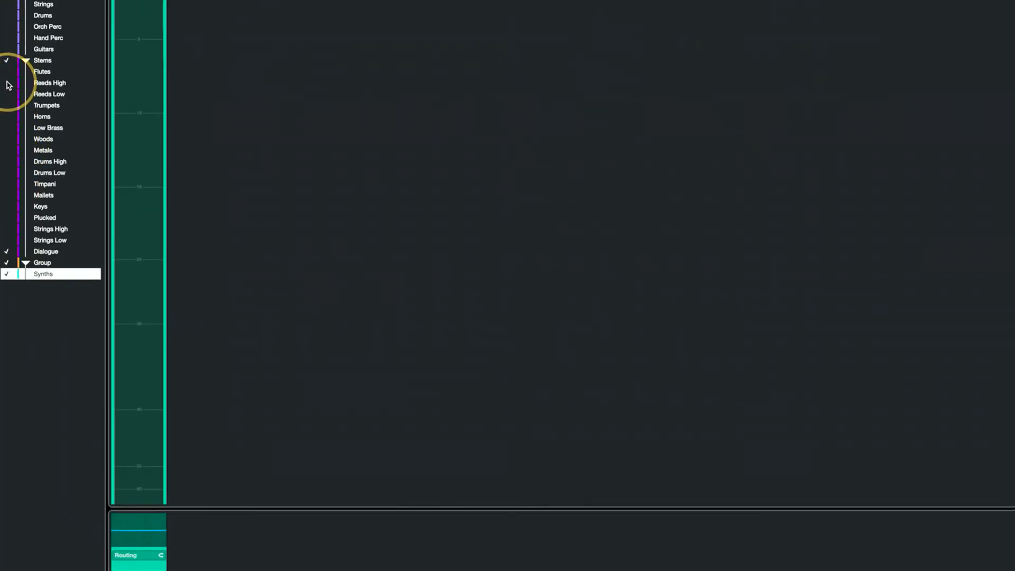
left_click(11, 229)
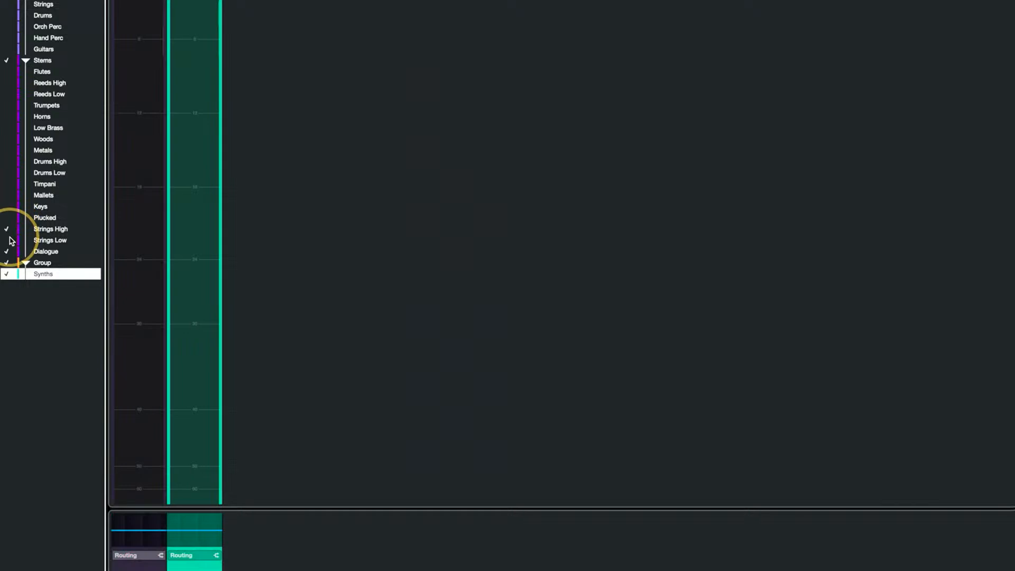
left_click(11, 240)
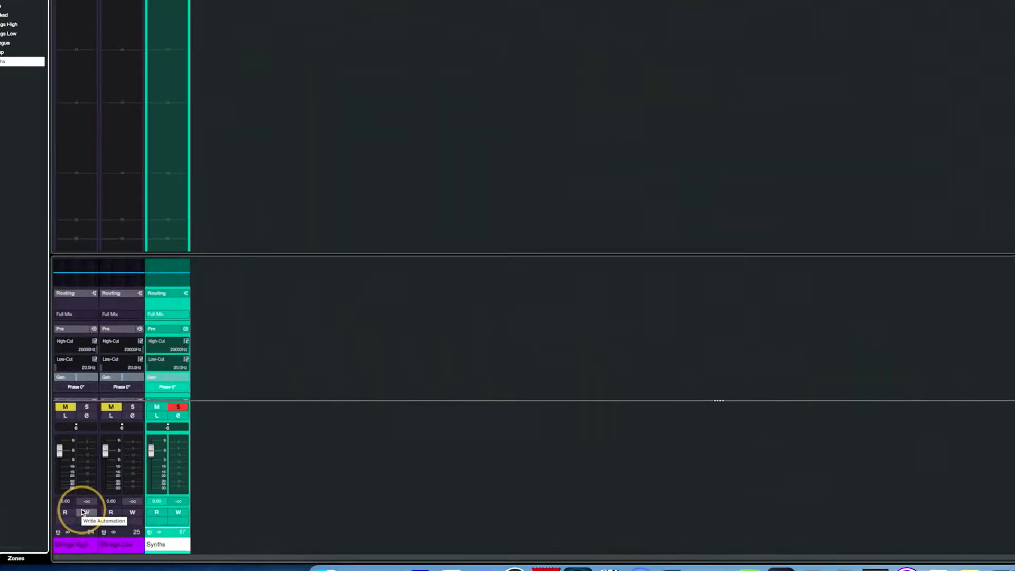
Step: Turn off solo on the Synths group and play the project through the Strings High, Strings Low and Synths groups
left_click(178, 407)
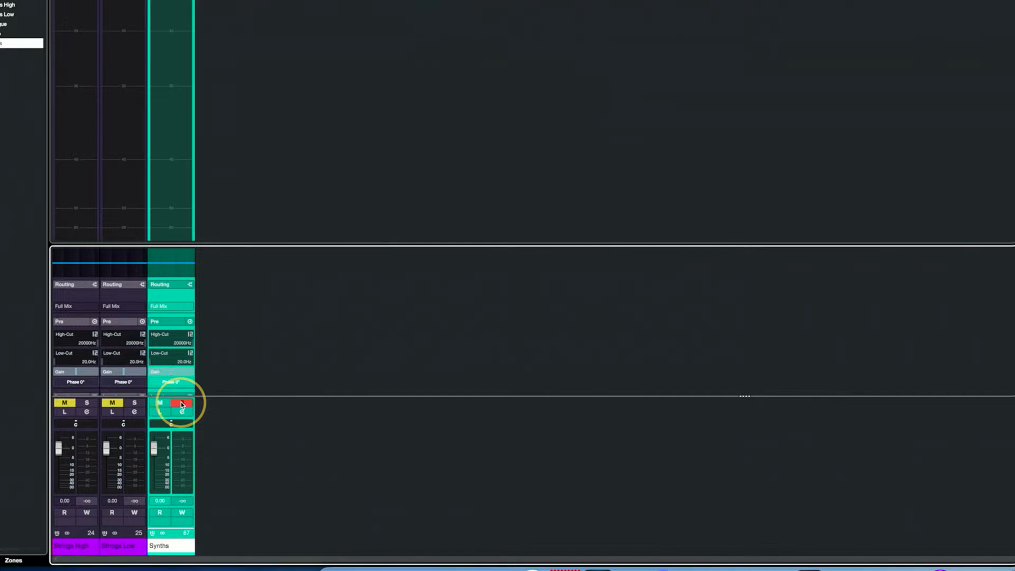
left_click(181, 403)
key("space")
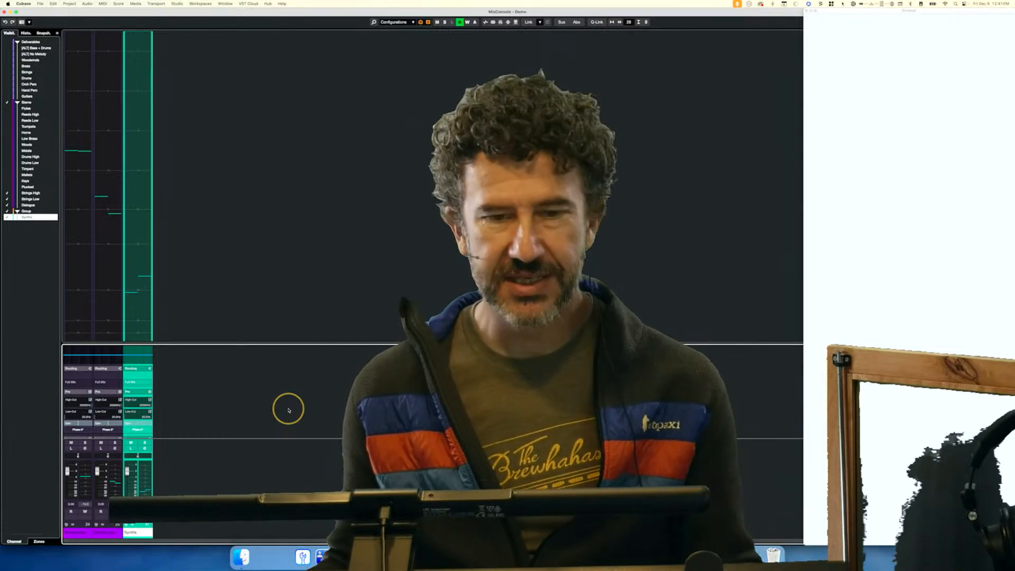
Step: Switch from Cubase to Google Chrome
key("super+Tab")
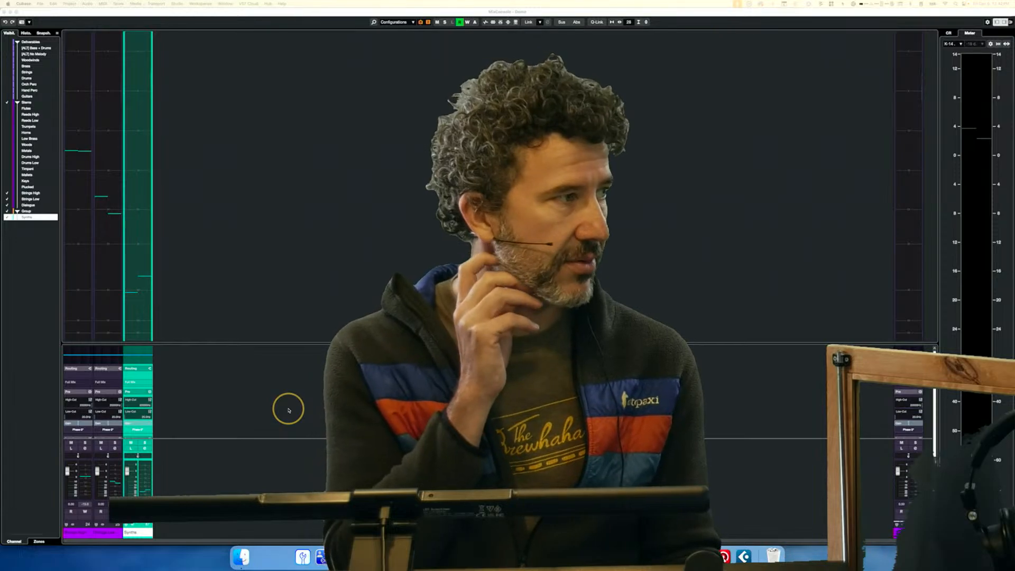
key("super+Tab")
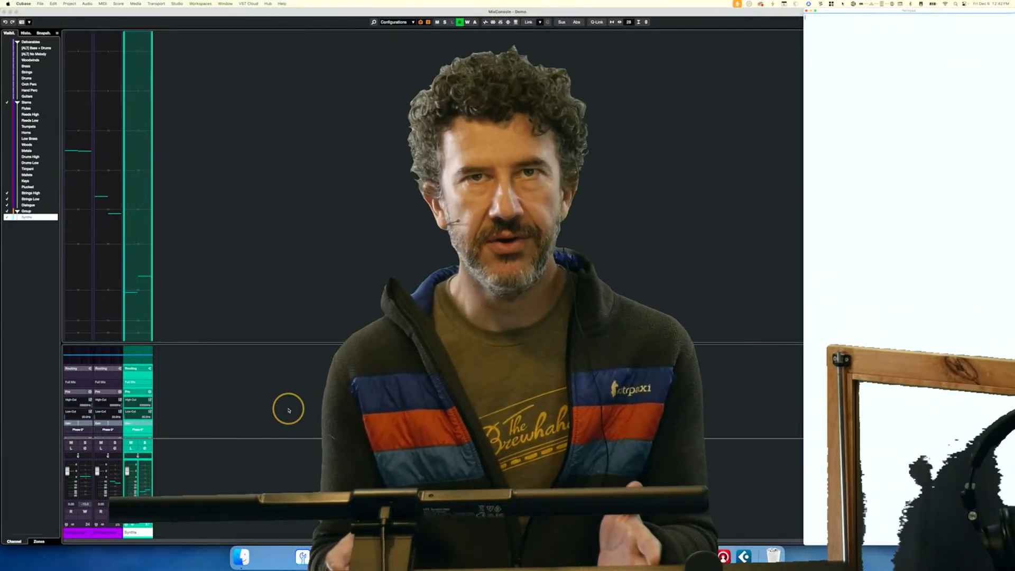
key("super+Tab")
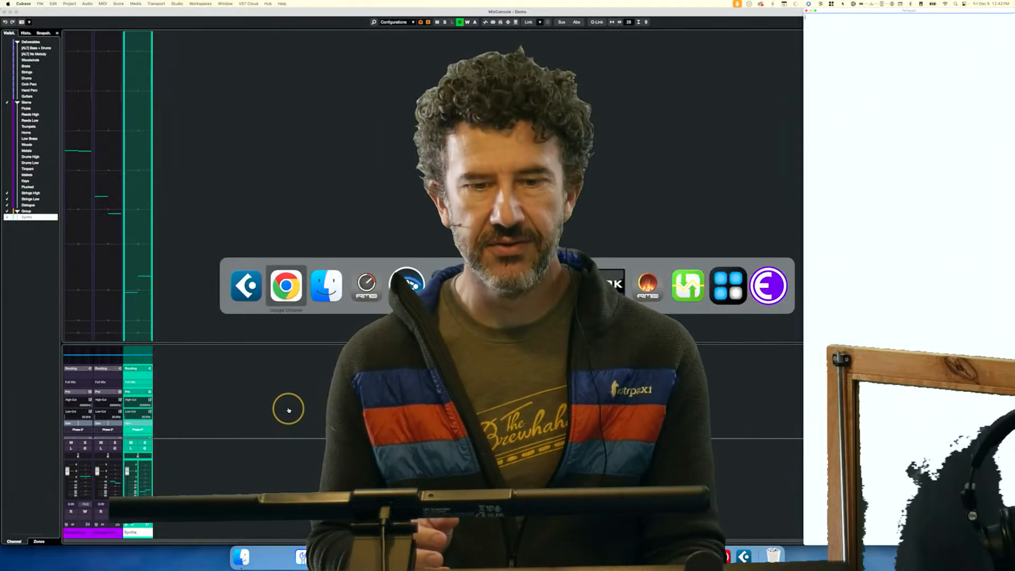